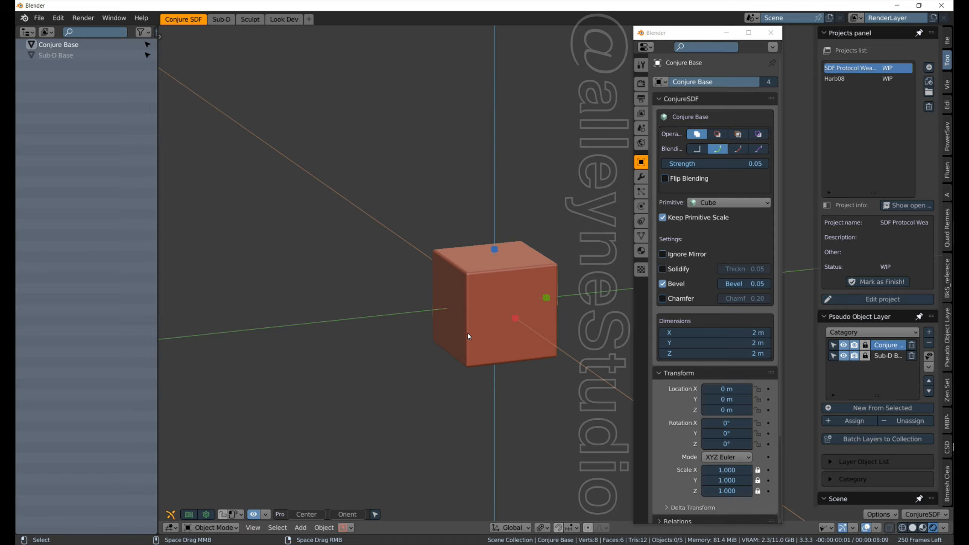
Select the base cube and stretch it vertically to a Z dimension of about 5 m
middle_click_drag(489, 347, 443, 351)
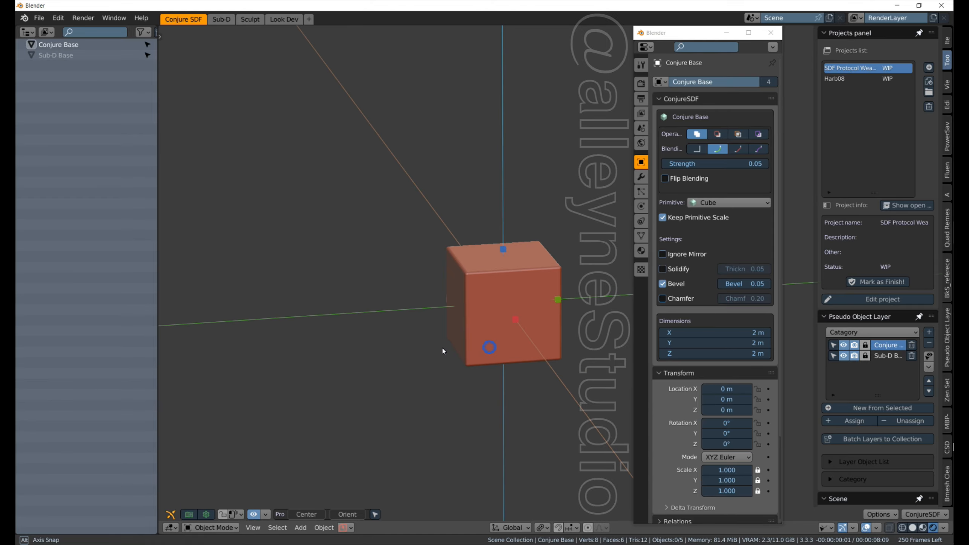
left_click(476, 286)
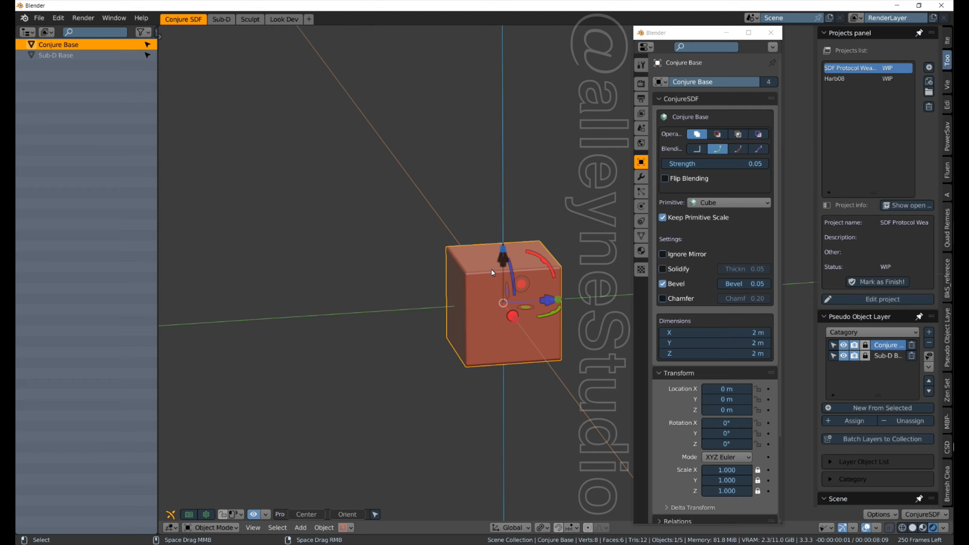
left_click_drag(501, 247, 525, 168)
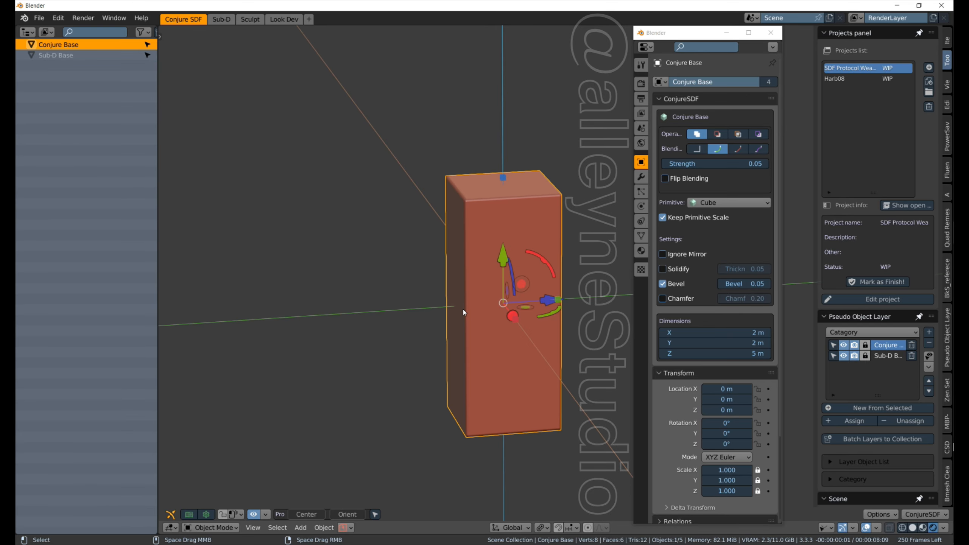
middle_click_drag(464, 309, 517, 329)
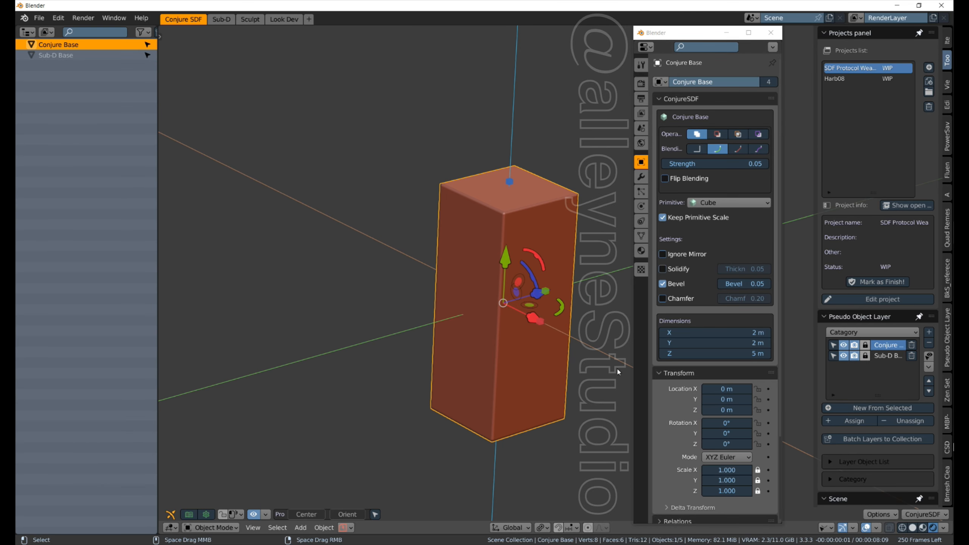
Change the base primitive to an Elongated Cylinder and shorten its half length to about 2.8 m
left_click(702, 202)
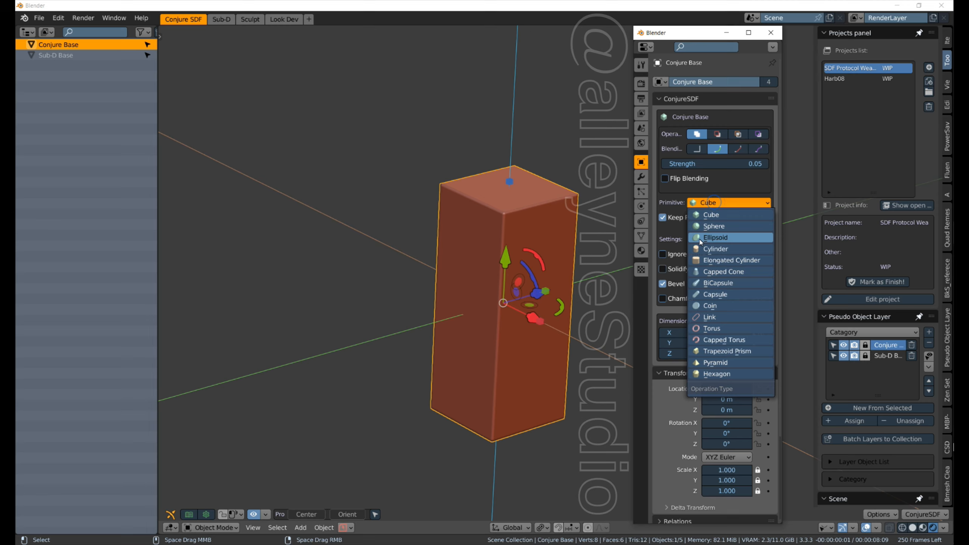
left_click(694, 260)
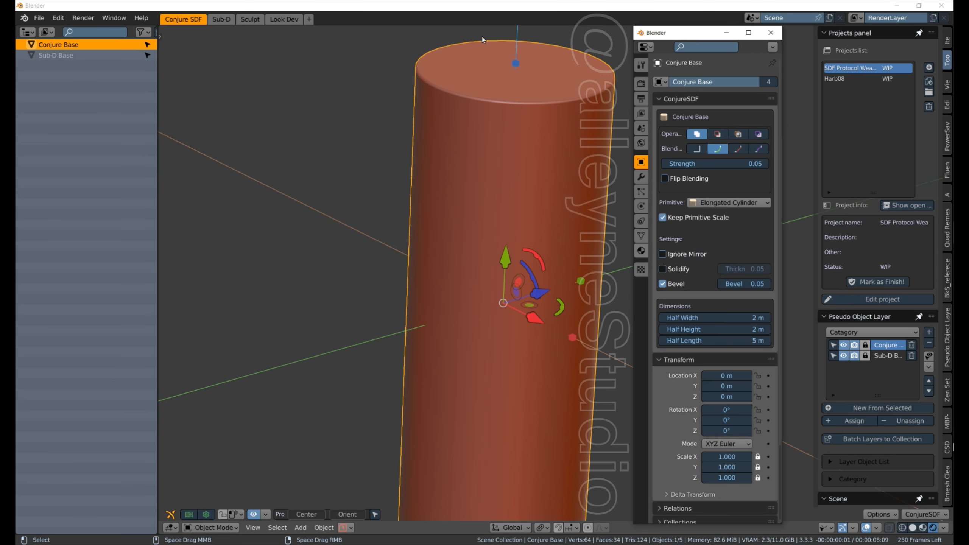
left_click_drag(515, 63, 510, 169)
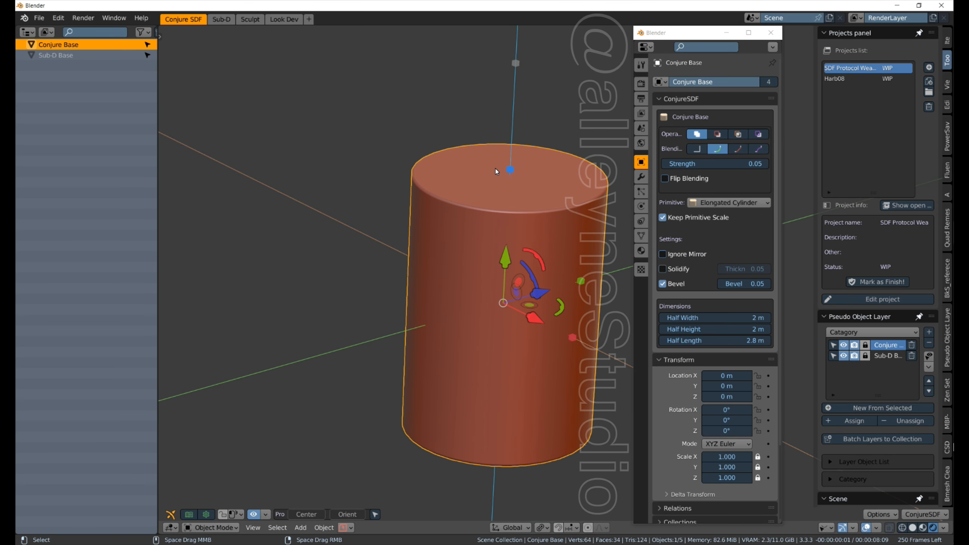
middle_click_drag(519, 363, 439, 385)
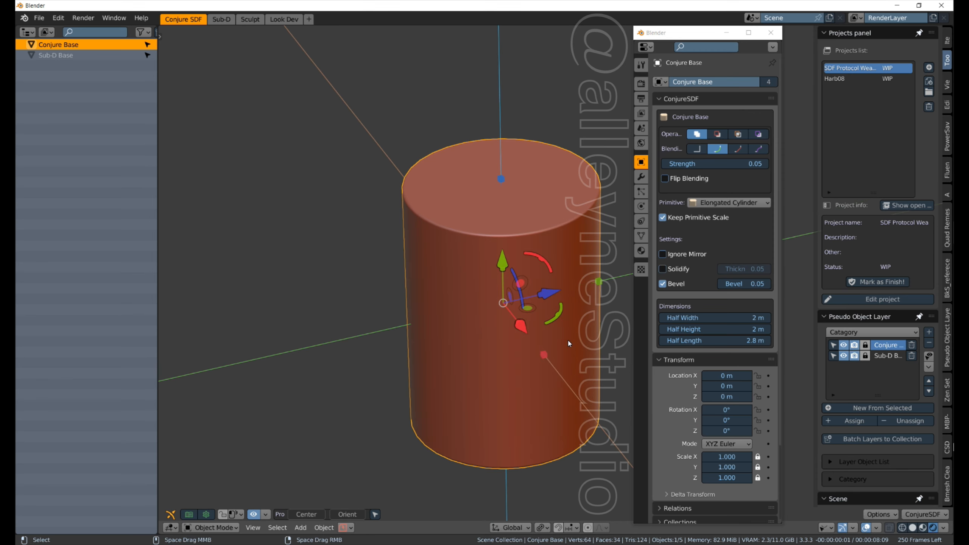
Stretch the elongated cylinder sideways to a half width of about 3.2 m, giving it an oblong profile
left_click_drag(543, 354, 442, 344)
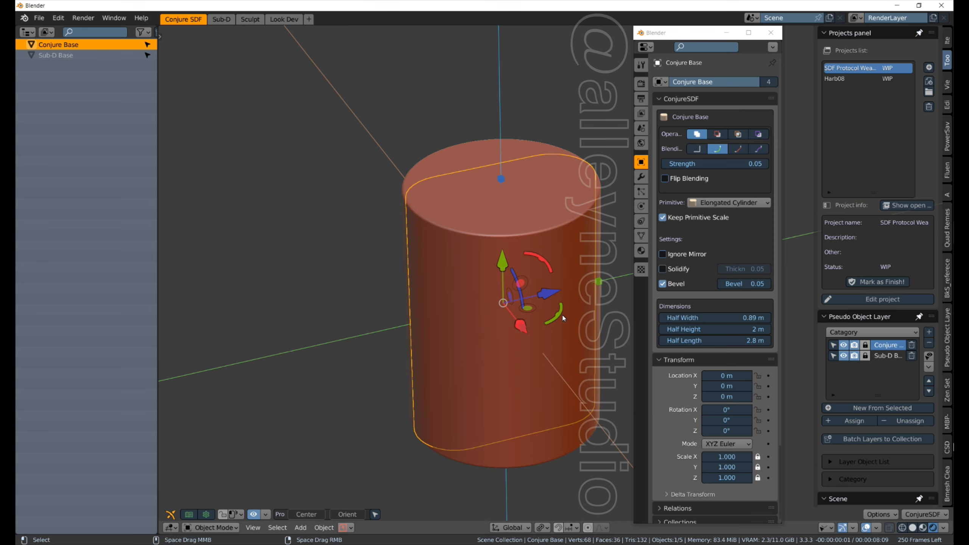
scroll(543, 385, "down", 4)
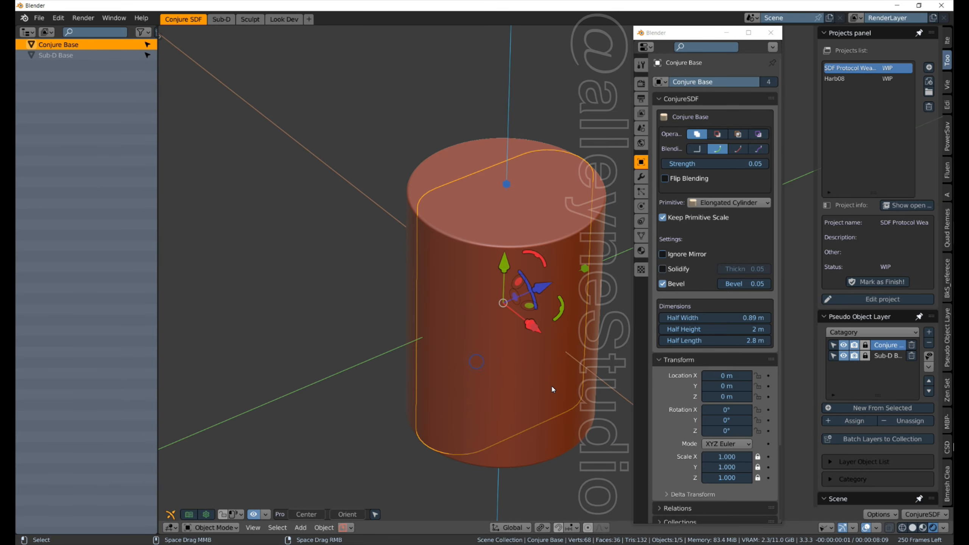
scroll(552, 389, "up", 6)
left_click_drag(529, 388, 633, 503)
scroll(537, 428, "down", 4)
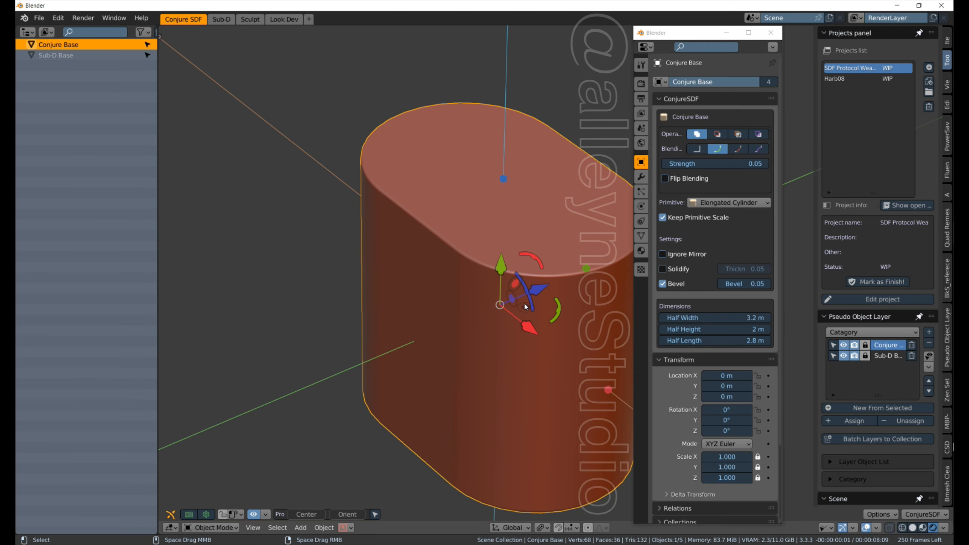
Turn the elongated cylinder about its vertical axis and set its Z rotation to 90°
left_click_drag(558, 317, 493, 322)
left_click(726, 430)
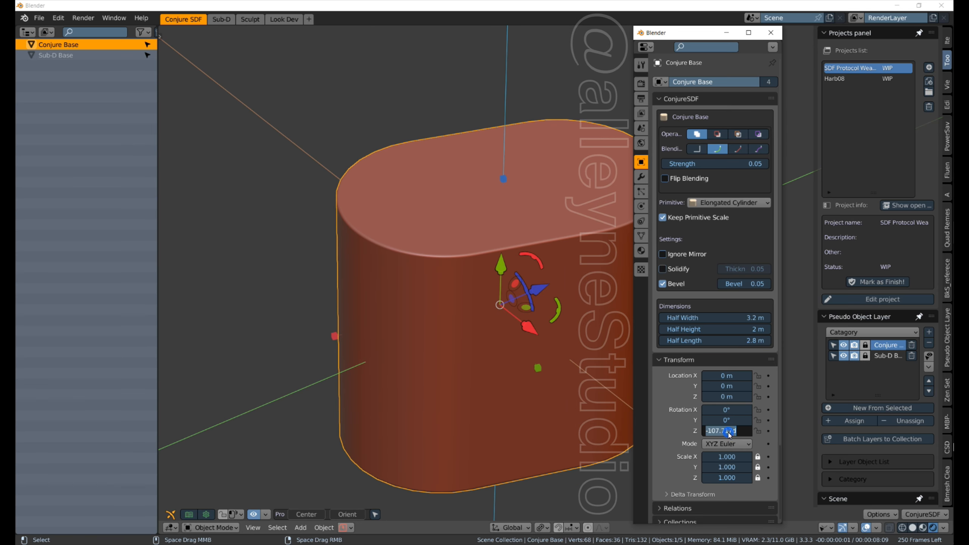
type("90")
key("Return")
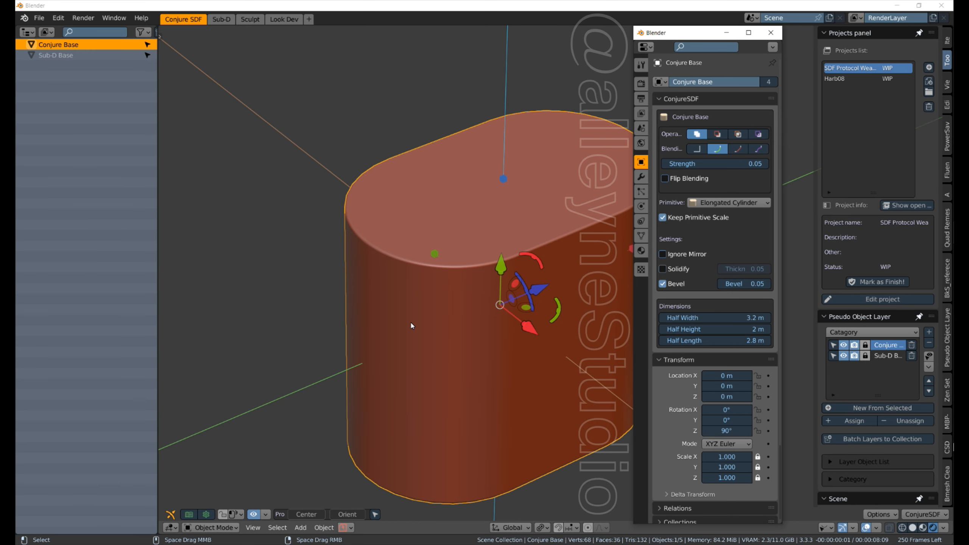
Extend the elongated cylinder to a half length of about 5.5 m and tilt it to a Y rotation of about -24.5°
scroll(410, 321, "down", 4)
middle_click_drag(413, 374, 517, 251)
left_click_drag(480, 250, 473, 187)
left_click_drag(531, 273, 505, 271)
middle_click_drag(513, 368, 296, 291)
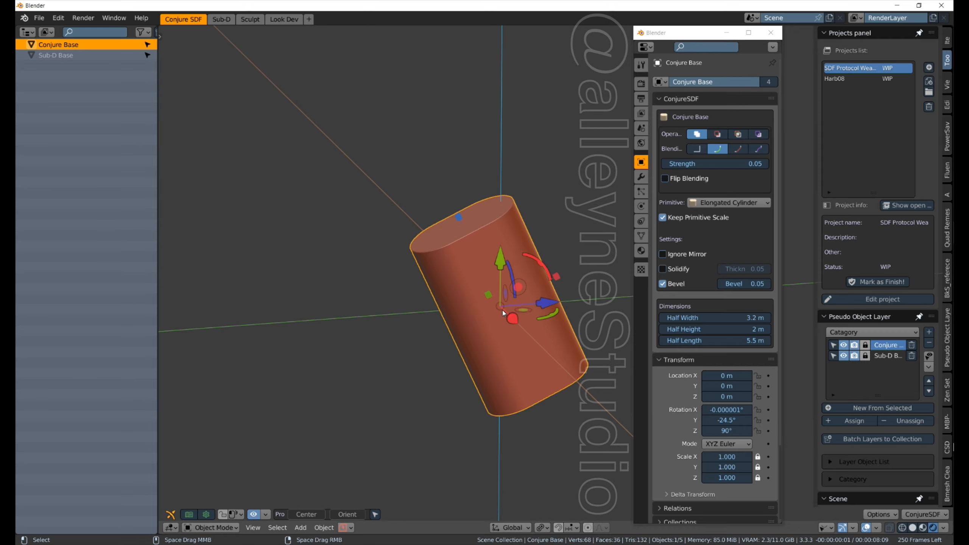
Duplicate the tilted cylinder and place the copy above its upper end, at about Y -6.27 m and Z 7.16 m
key("shift+d")
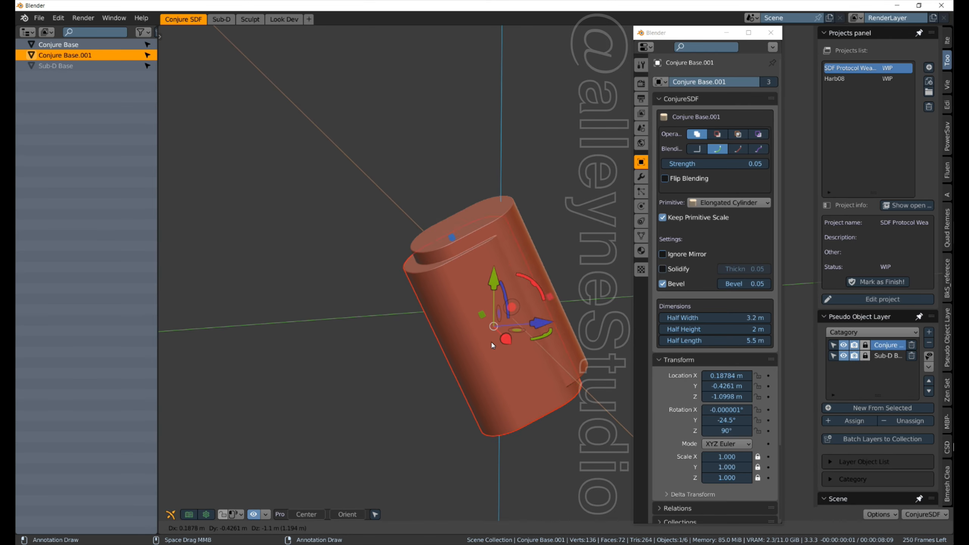
left_click(512, 304)
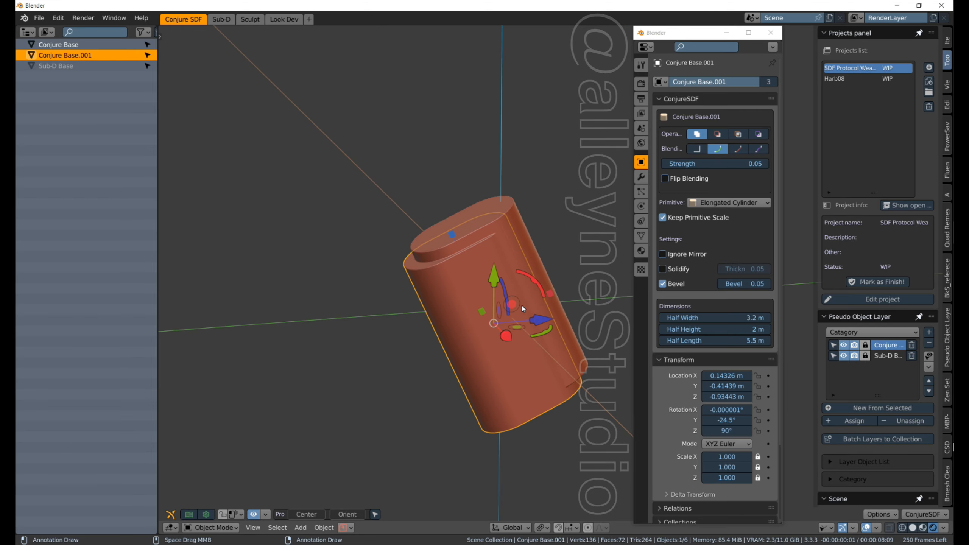
left_click(724, 411)
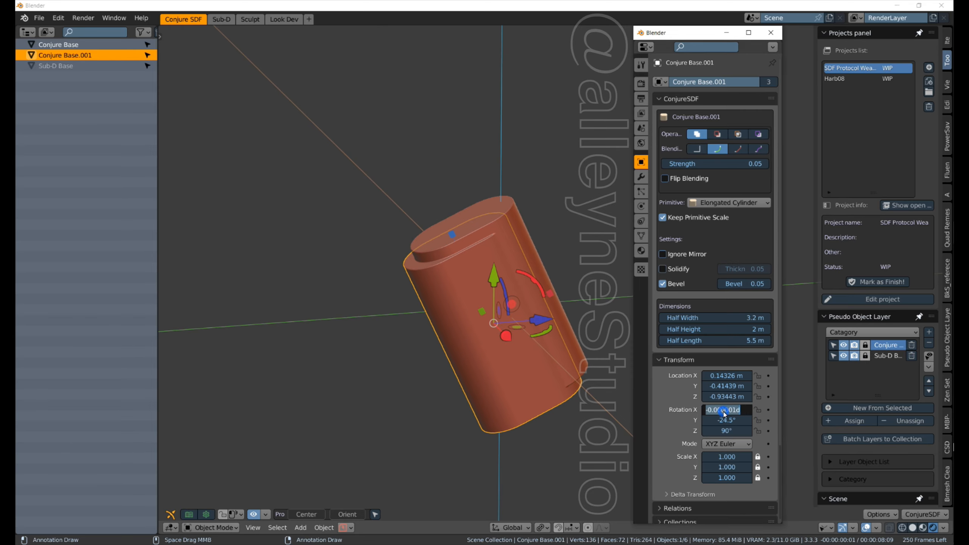
left_click(737, 378)
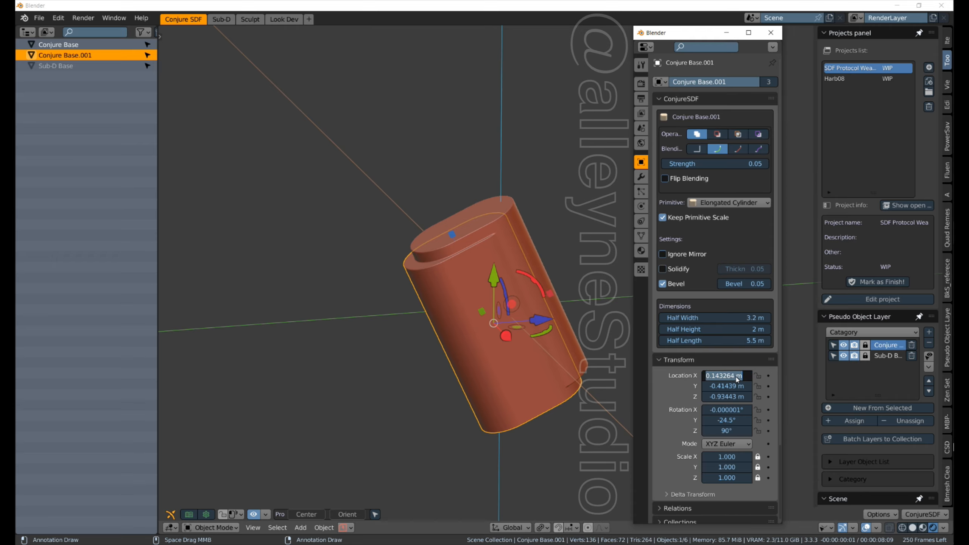
key("g")
left_click(415, 170)
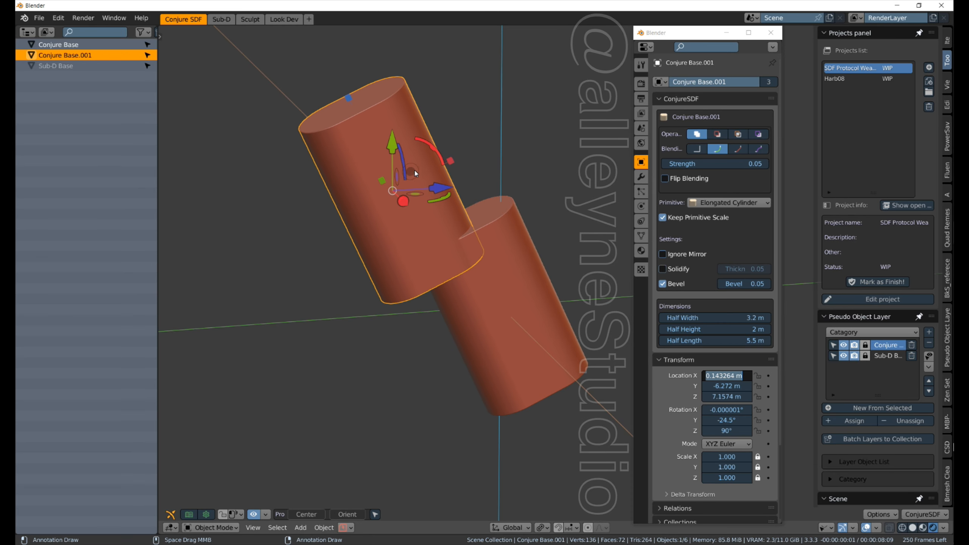
Rotate the duplicate to lie horizontally across the lower cylinder, setting its X rotation to 0° and Y rotation to 90°
left_click_drag(433, 149, 369, 132)
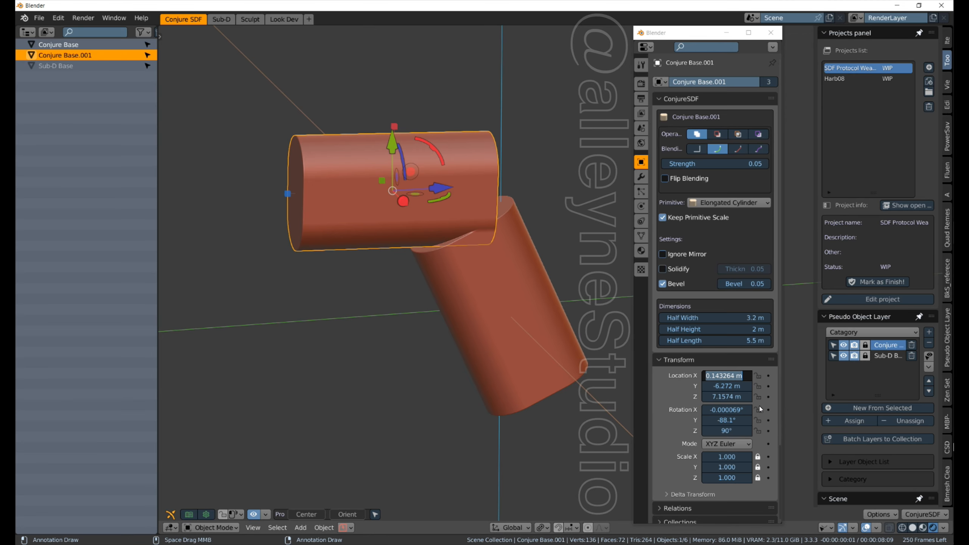
left_click(716, 409)
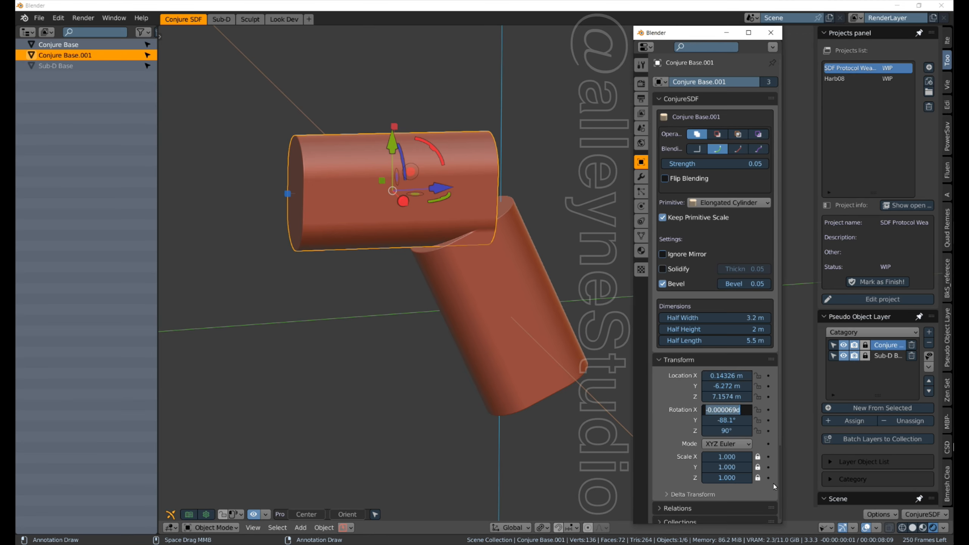
key("Return")
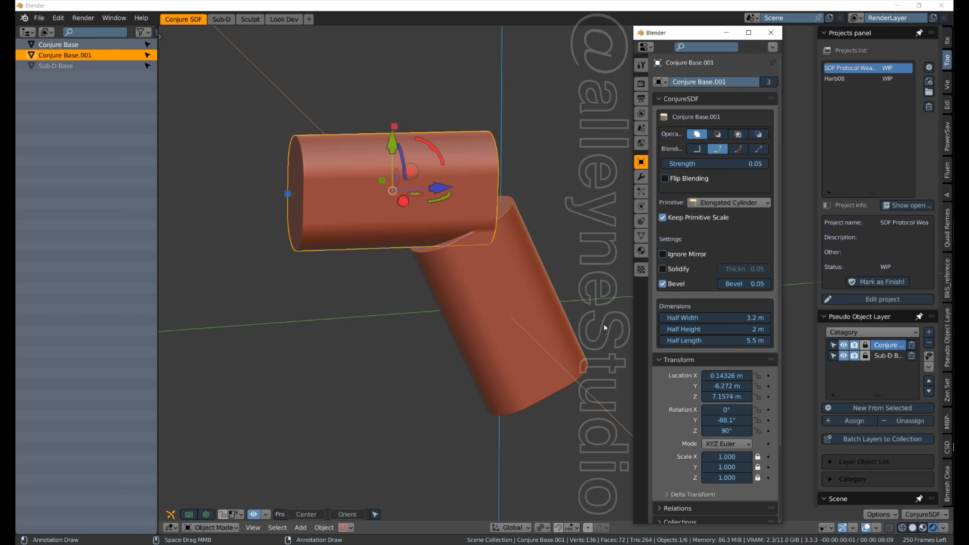
left_click(721, 421)
key("Return")
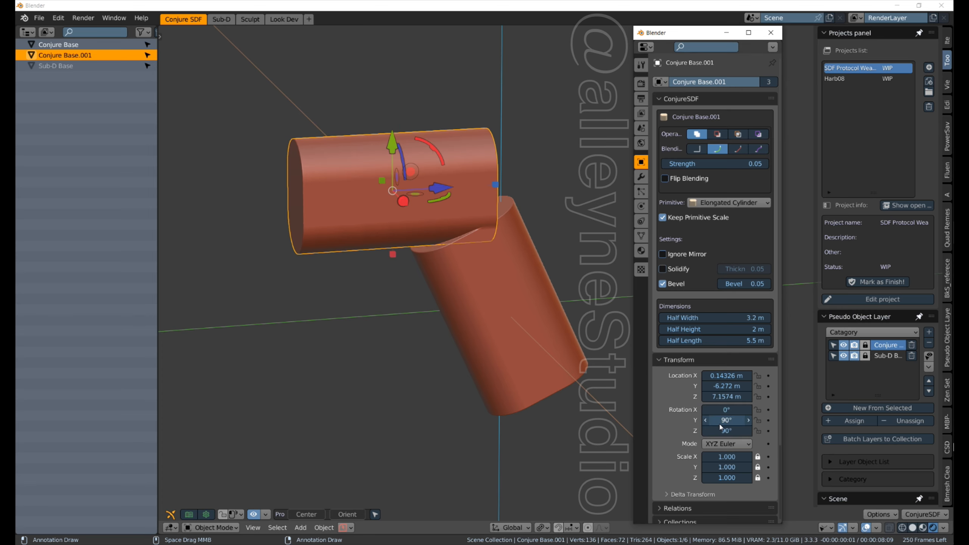
Lengthen the horizontal cylinder to a half length of about 9.3 m
middle_click_drag(388, 288, 397, 188)
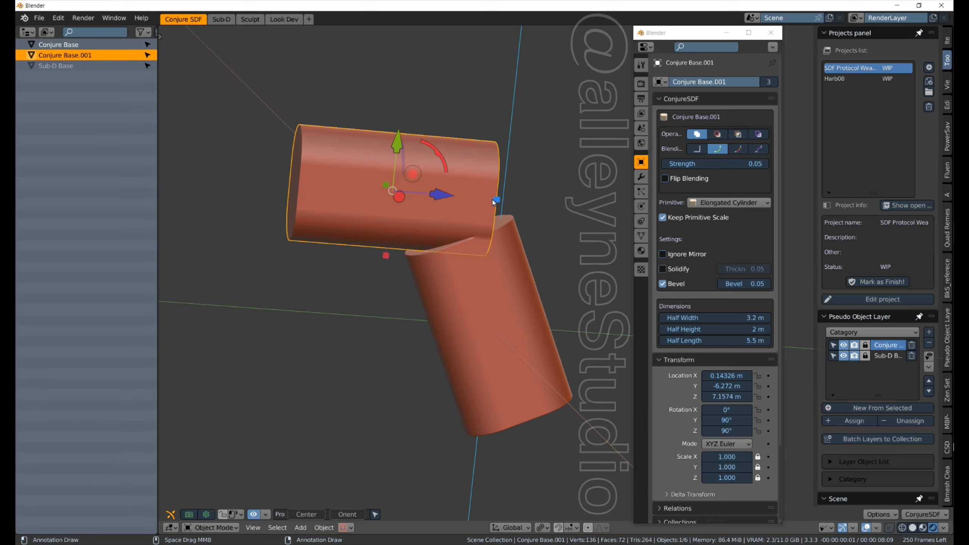
left_click_drag(497, 200, 567, 213)
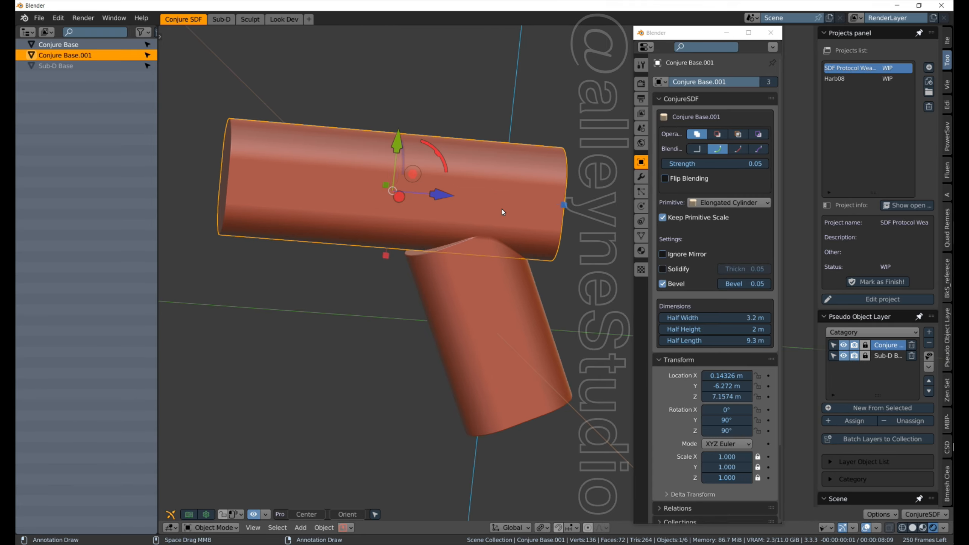
middle_click_drag(387, 304, 337, 271)
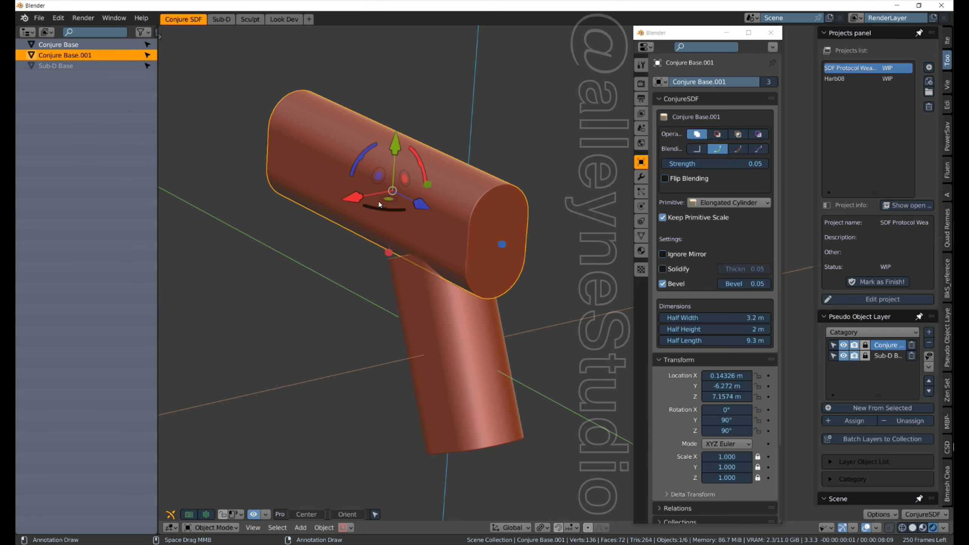
Thicken the horizontal cylinder to a half height of about 2.5 m, making it wider than the lower cylinder
scroll(332, 285, "down", 1)
scroll(332, 286, "up", 3)
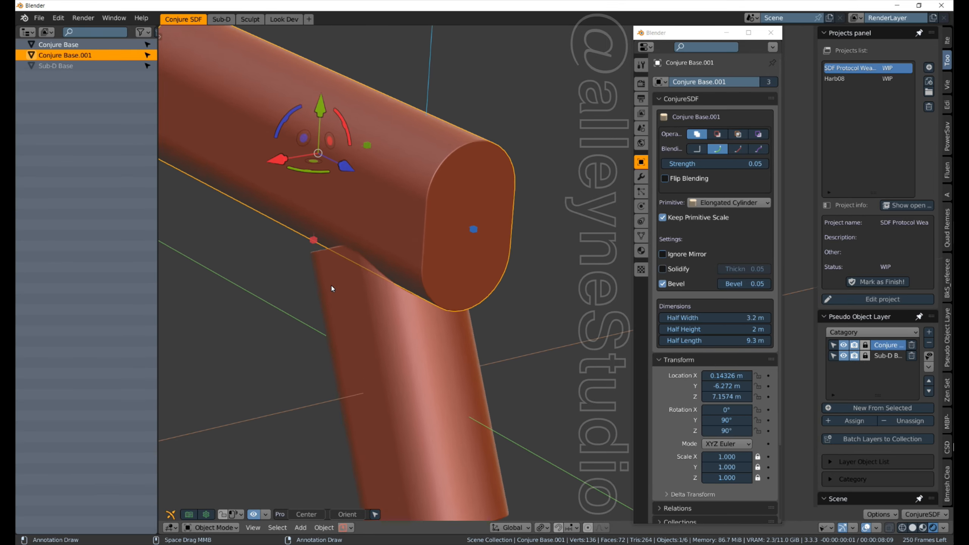
scroll(331, 285, "down", 6)
scroll(333, 276, "up", 4)
middle_click_drag(376, 297, 250, 273)
scroll(251, 272, "up", 3)
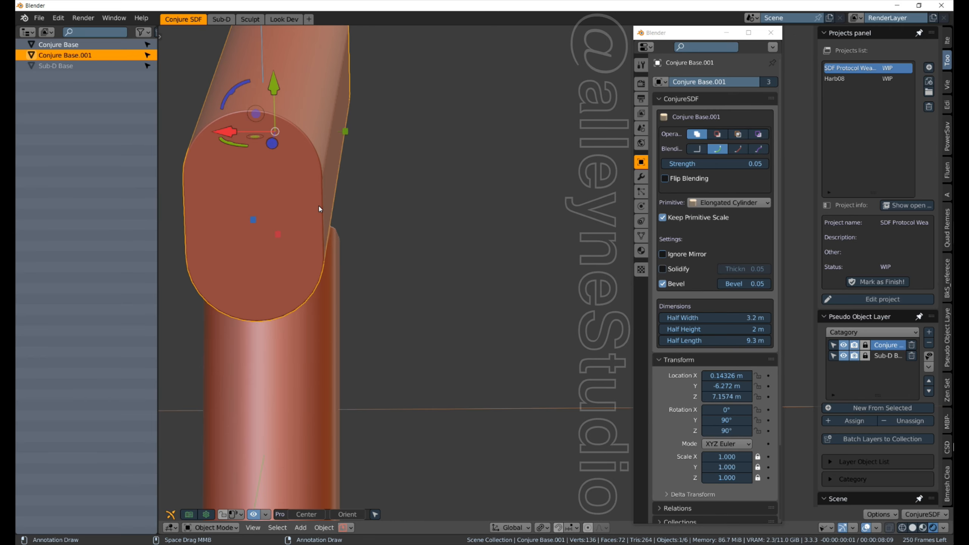
middle_click_drag(331, 218, 448, 232, "shift")
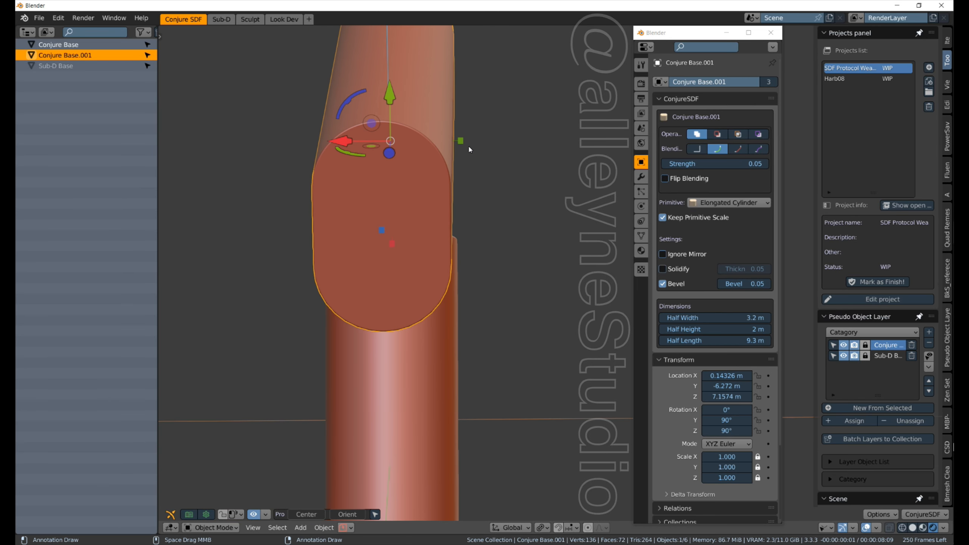
mouse_move(460, 144)
left_mouse_down()
mouse_move(498, 144)
mouse_move(478, 149)
left_mouse_up()
scroll(463, 243, "down", 3)
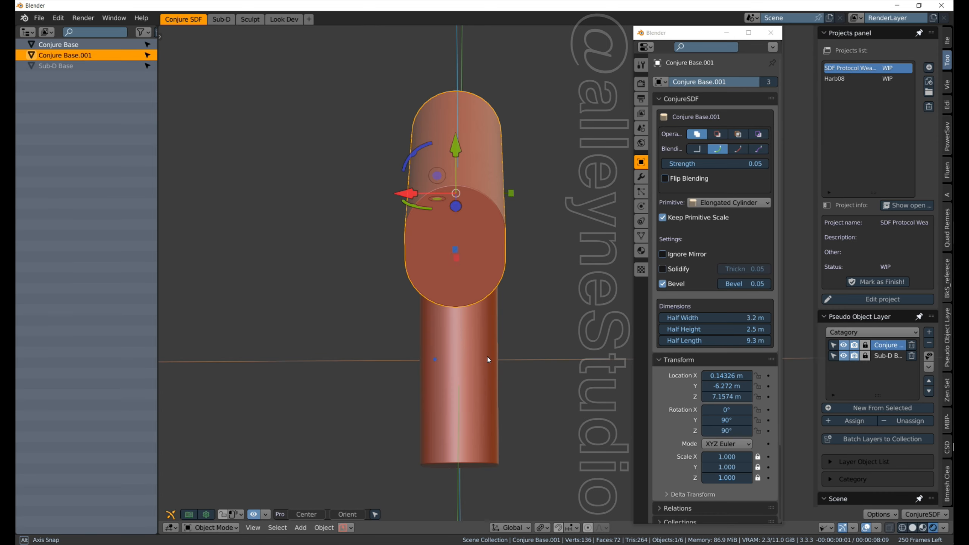
Select the lower tilted cylinder, shift it slightly up into the horizontal body, and reduce its tilt a little
middle_click_drag(488, 357, 642, 306)
middle_click_drag(460, 321, 527, 359)
left_click(521, 358)
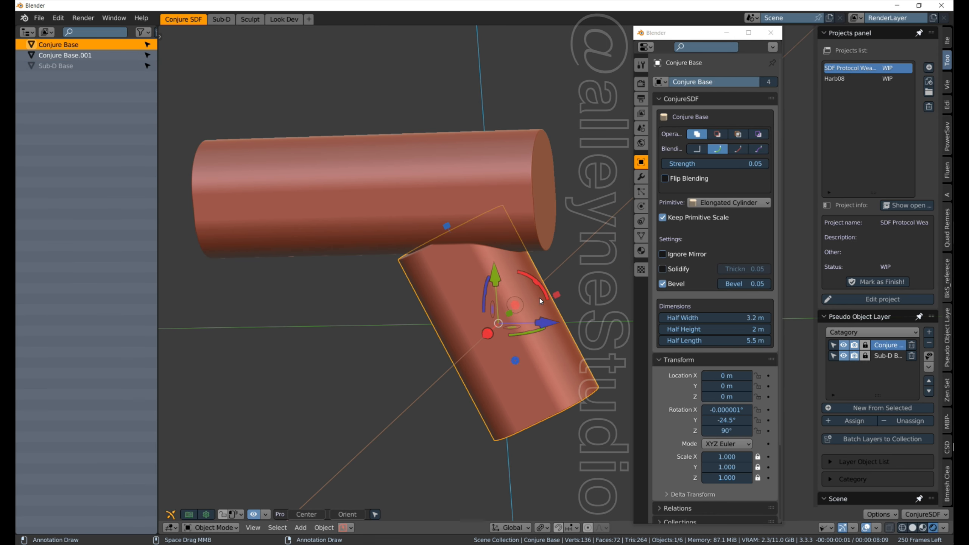
left_click_drag(511, 306, 520, 279)
middle_click_drag(440, 353, 422, 327)
left_click_drag(548, 251, 524, 286)
middle_click_drag(356, 225, 455, 221)
Increase the horizontal cylinder's half width to about 4.5 m and lower it to about Z 6.77 m
left_click(390, 217)
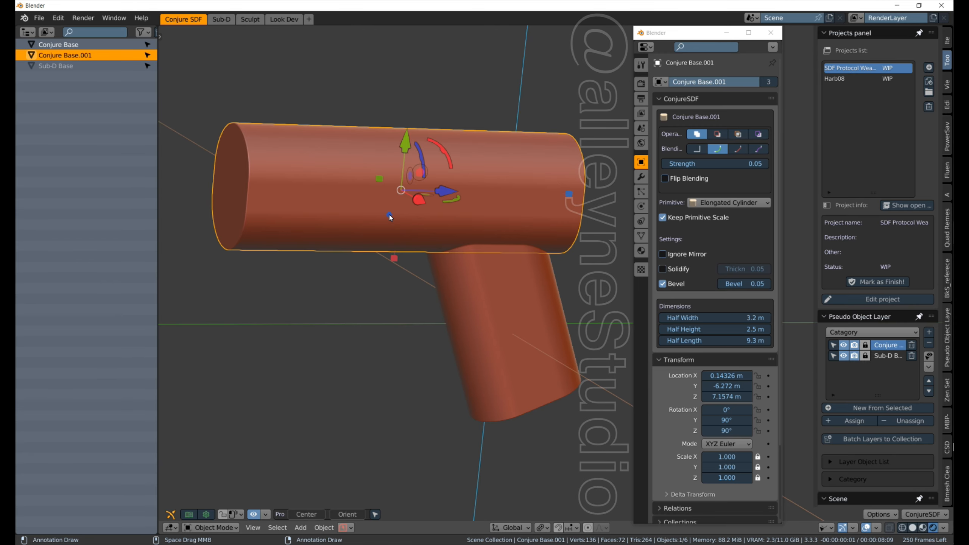
left_click_drag(394, 264, 389, 282)
left_click_drag(415, 146, 394, 147)
Move the horizontal cylinder within the YZ plane to about Y -5.40 m and Z 7.30 m
middle_click_drag(363, 227, 249, 253)
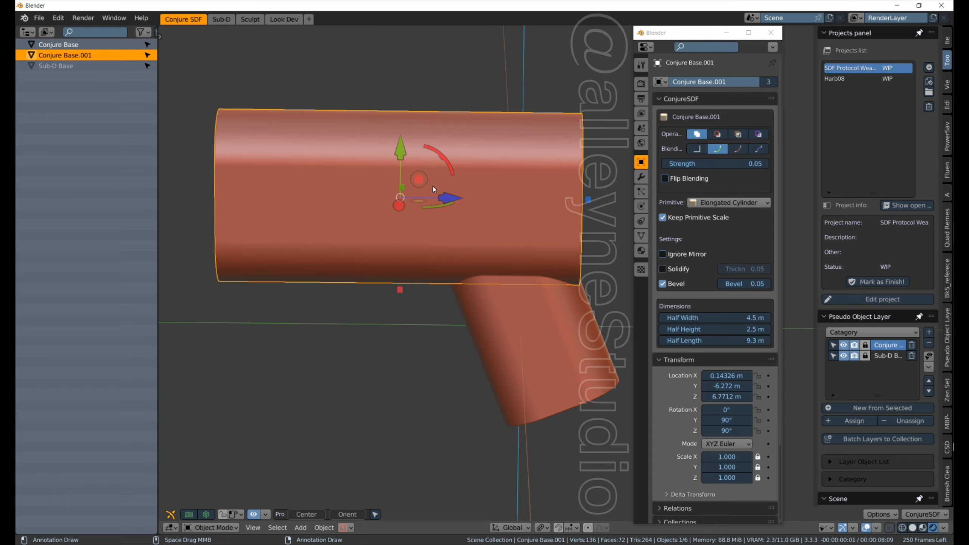
left_click_drag(422, 189, 441, 172)
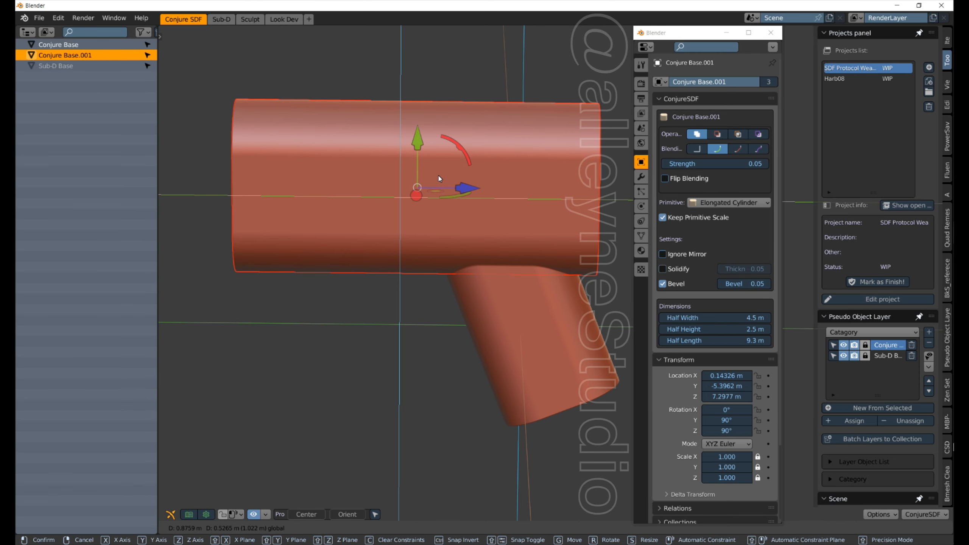
middle_click_drag(388, 254, 472, 232)
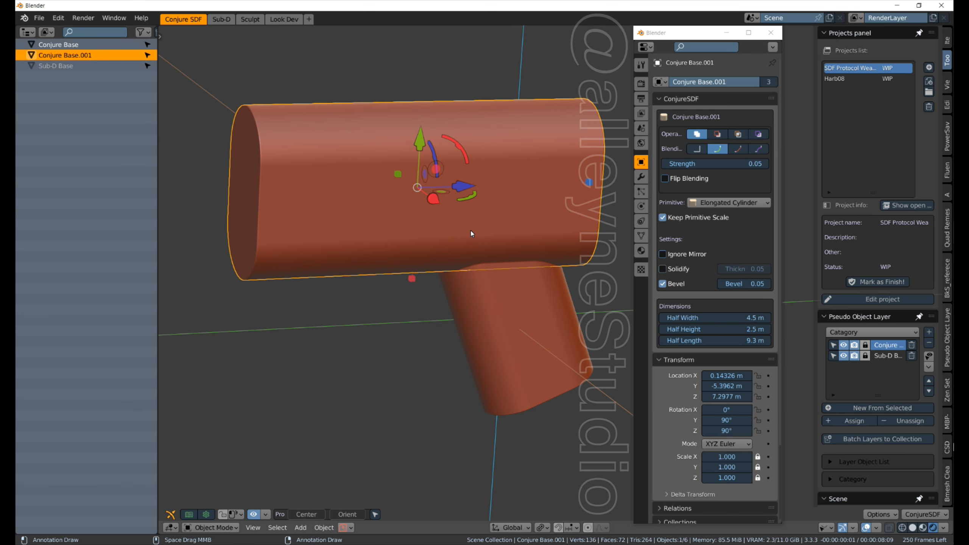
Duplicate the horizontal body cylinder and raise the copy to about Z 11.91 m
key("shift+d")
right_click(471, 230)
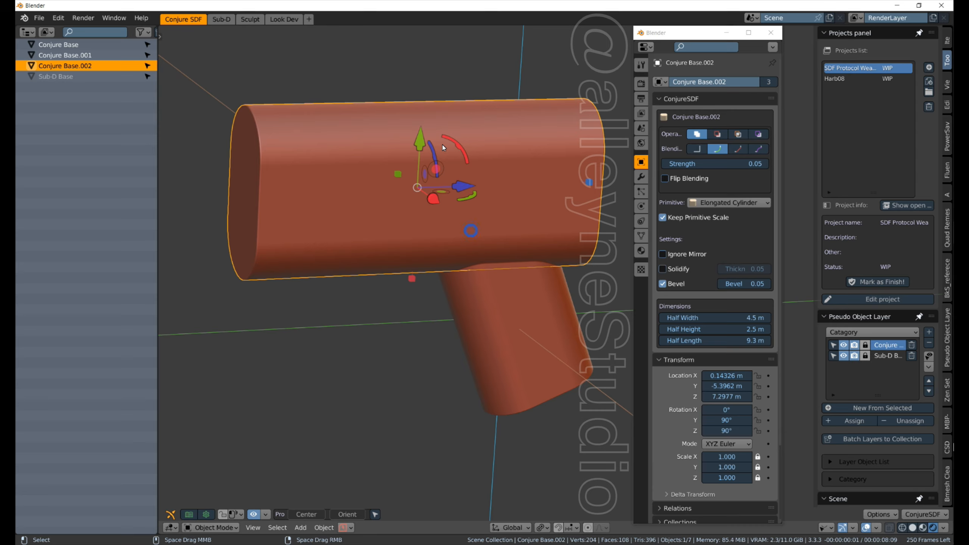
left_click_drag(415, 144, 439, 50)
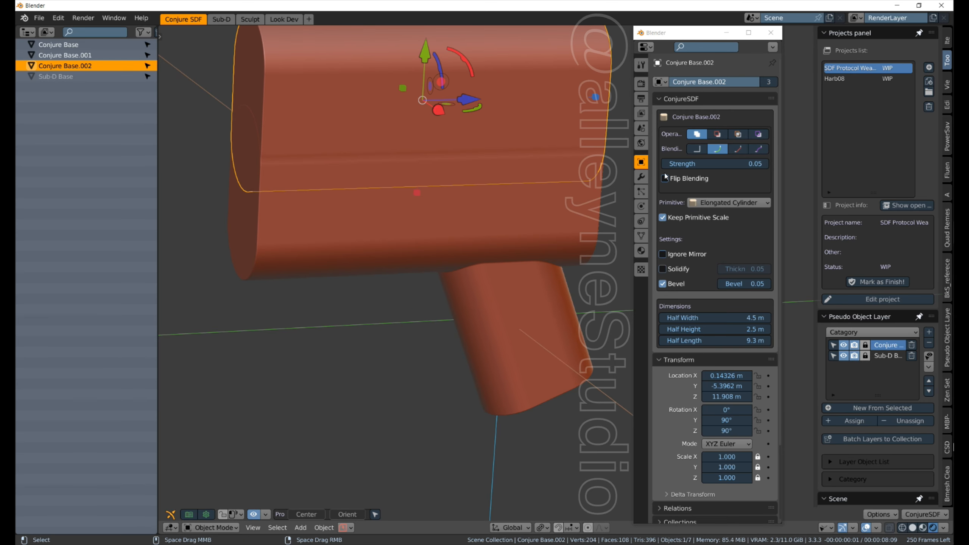
Make the raised copy subtract from the body and change its primitive to a Cube
left_click(718, 134)
left_click(701, 188)
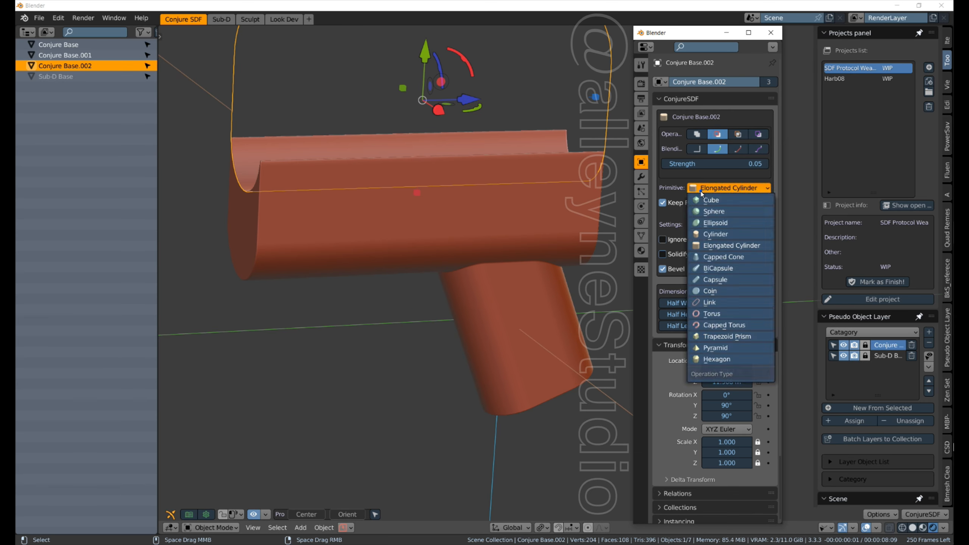
left_click(721, 203)
Enlarge the upper cube cutter to about 8.3 m in Y and 21 m in Z so it spans the whole body
middle_click_drag(386, 258, 515, 222)
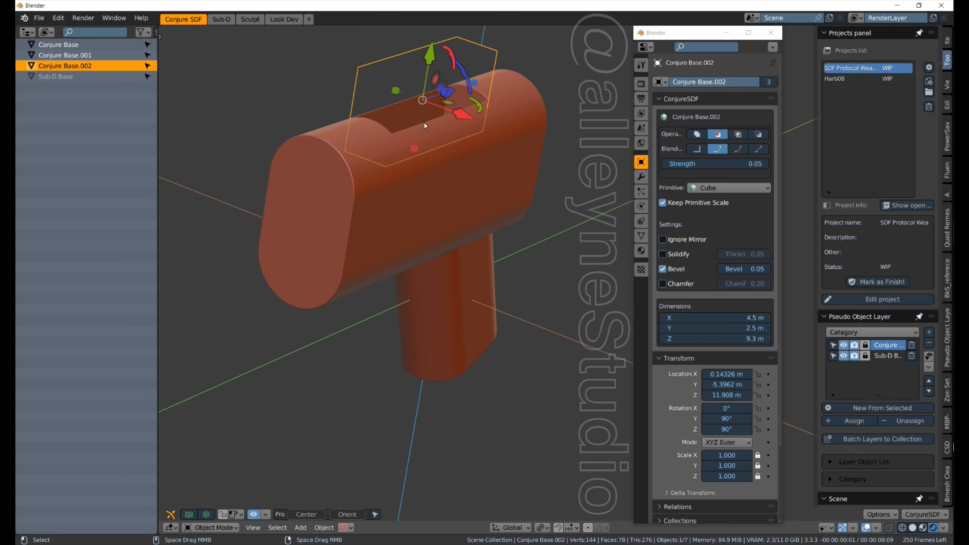
middle_click_drag(420, 201, 421, 120)
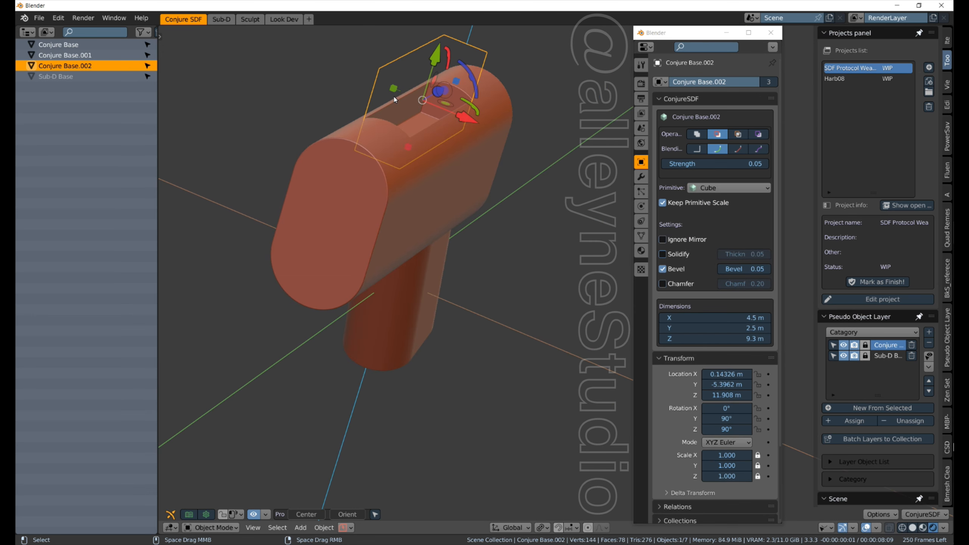
left_click_drag(395, 100, 344, 75)
middle_click_drag(333, 94, 281, 137)
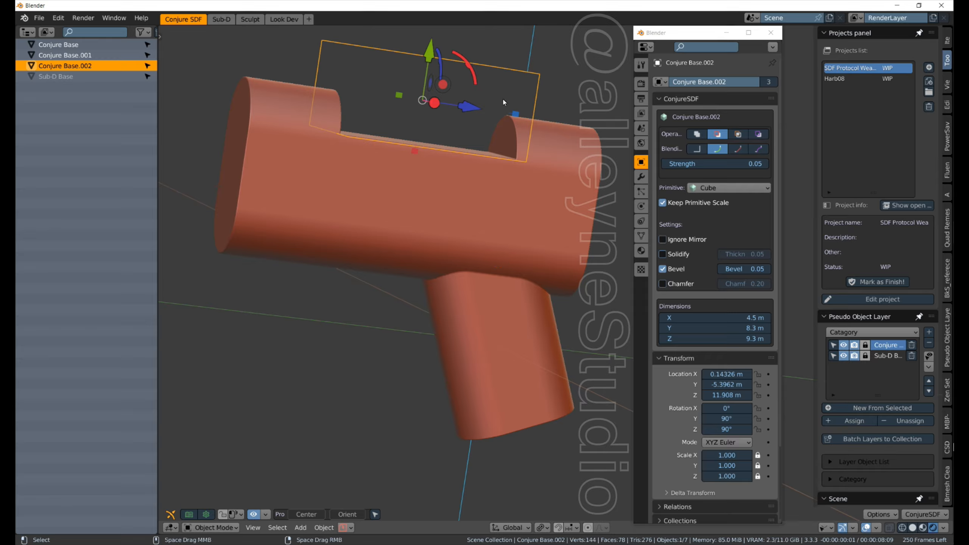
left_click_drag(514, 115, 626, 145)
middle_click_drag(626, 145, 648, 389)
Set the upper cube cutter's blending strength to 0.5
left_click(751, 167)
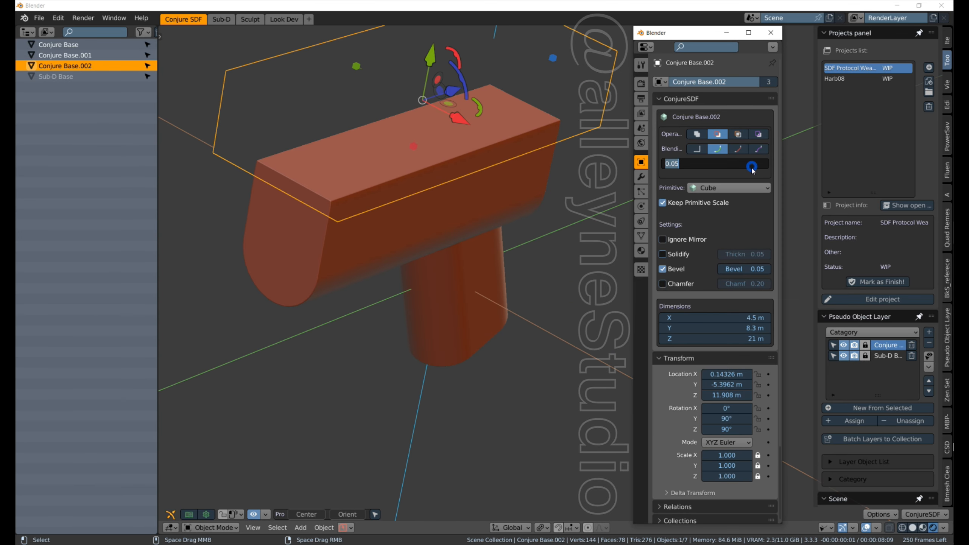
key("BackSpace")
type("0.5")
key("Return")
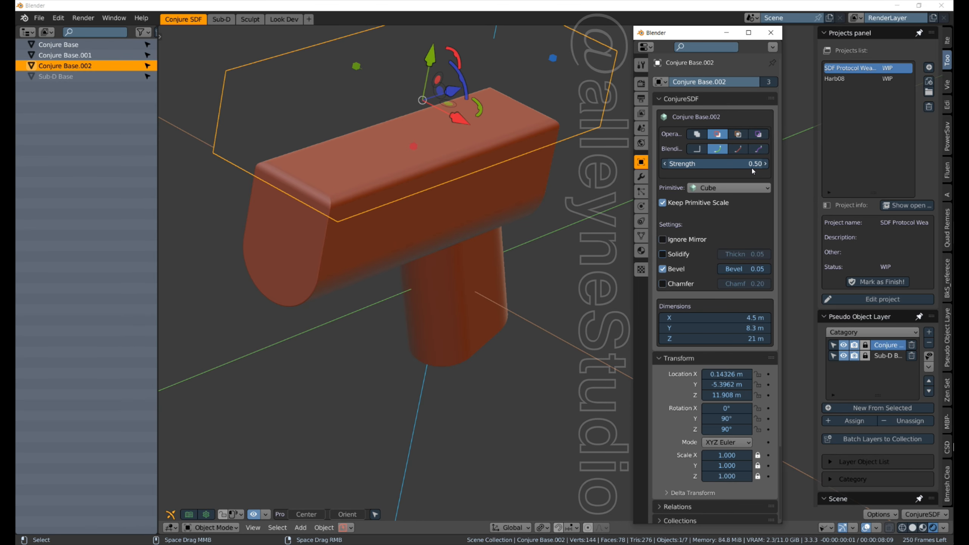
Select the horizontal body cylinder and slim its half height to about 2 m
middle_click_drag(526, 147, 404, 69)
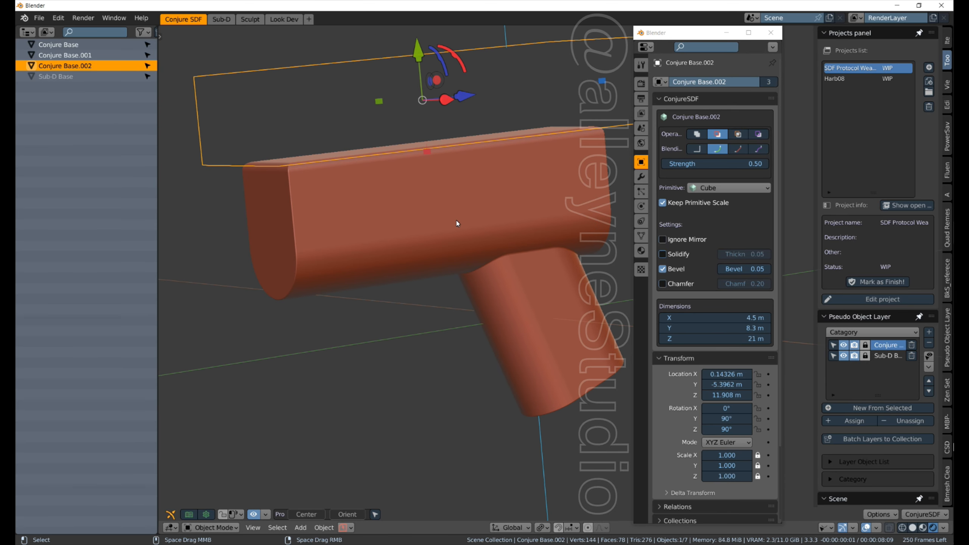
middle_click_drag(449, 282, 912, 242)
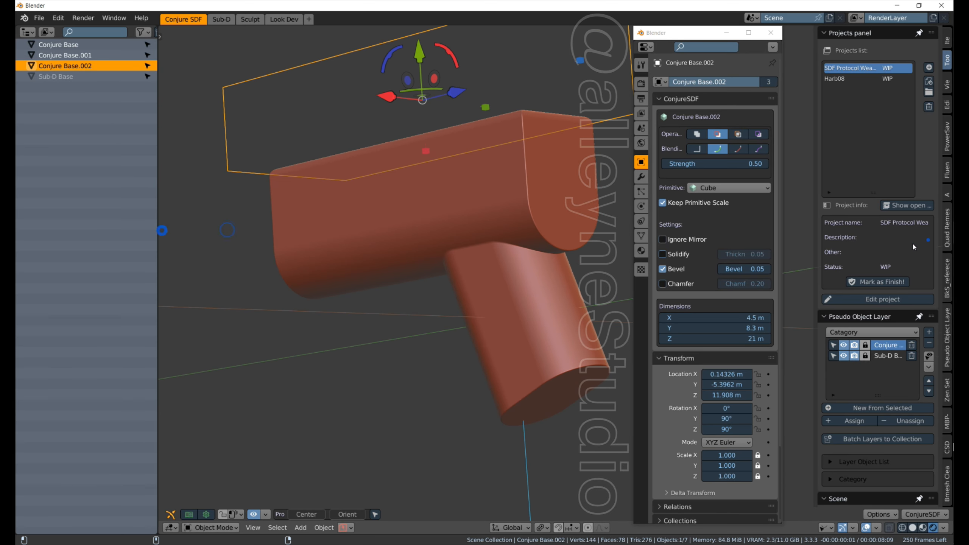
middle_click_drag(527, 298, 446, 298)
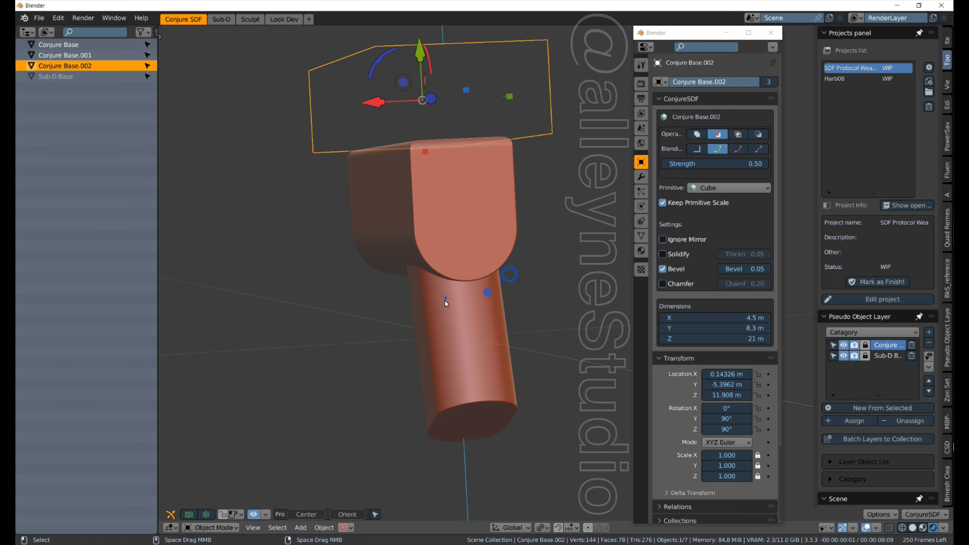
left_click(438, 188)
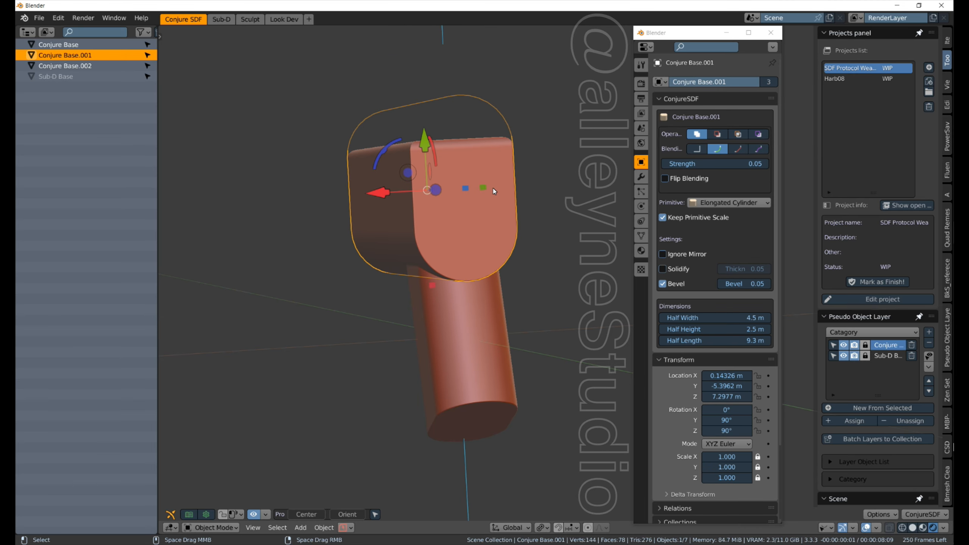
left_click_drag(485, 190, 469, 193)
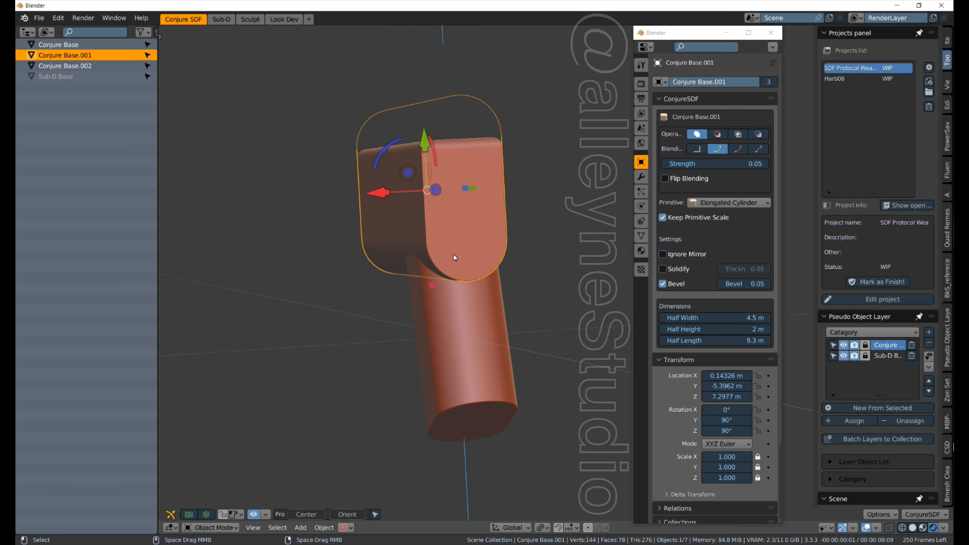
Select the tilted grip cylinder and slim its half height to about 1.4 m
left_click(498, 325)
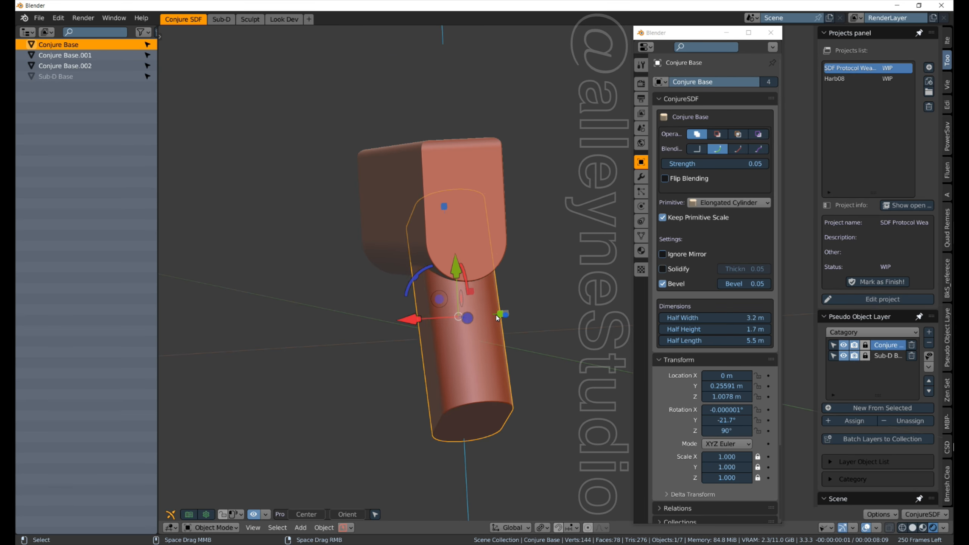
scroll(493, 318, "up", 3)
middle_click_drag(493, 319, 370, 301)
middle_click_drag(320, 275, 396, 211)
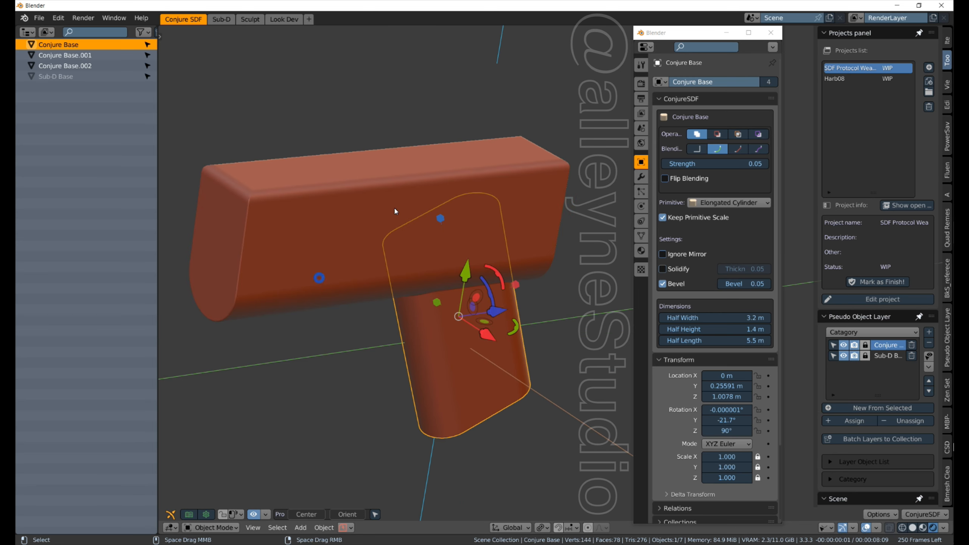
Duplicate the body cylinder and move the copy below its front end to about Y -11.61 m and Z 0.26 m
middle_click_drag(434, 133, 391, 194)
left_click(382, 199)
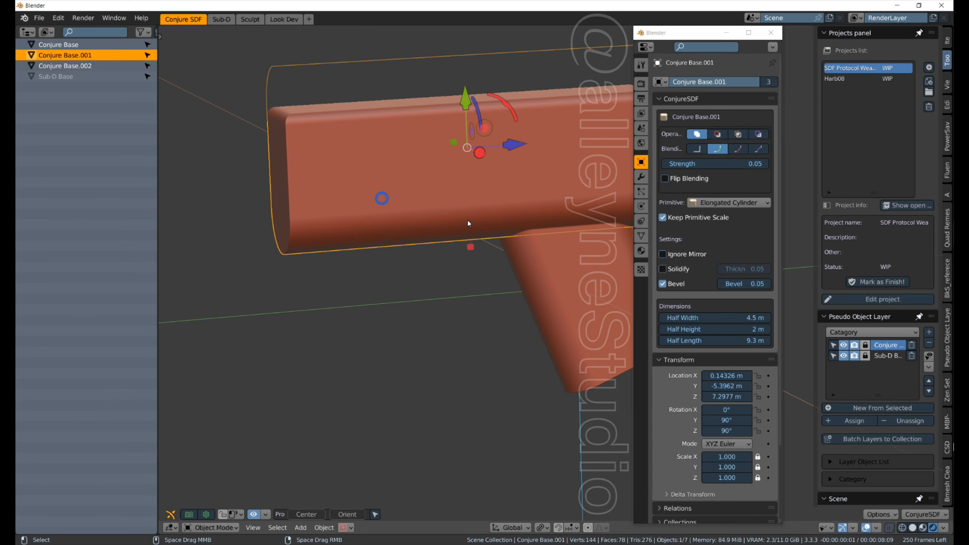
key("shift+d")
right_click(436, 228)
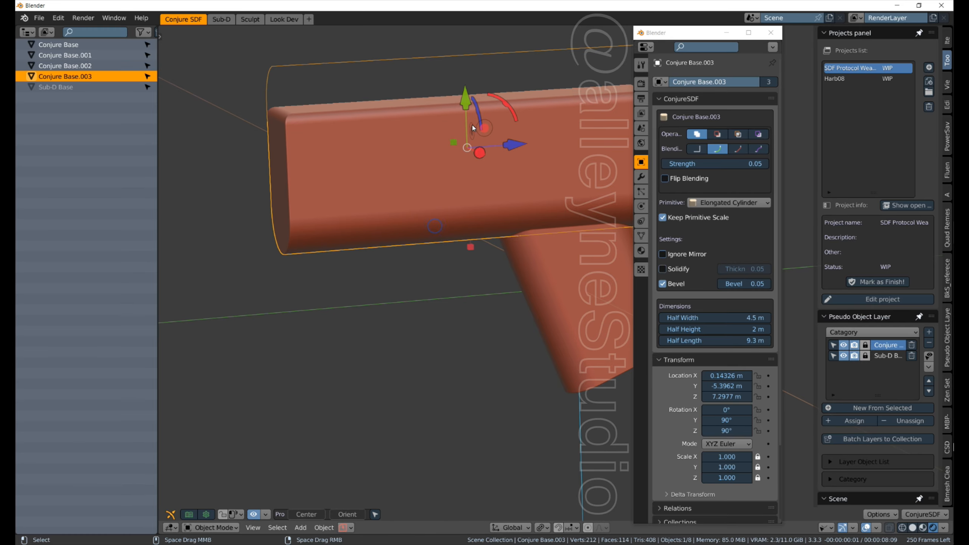
left_click_drag(488, 127, 409, 224)
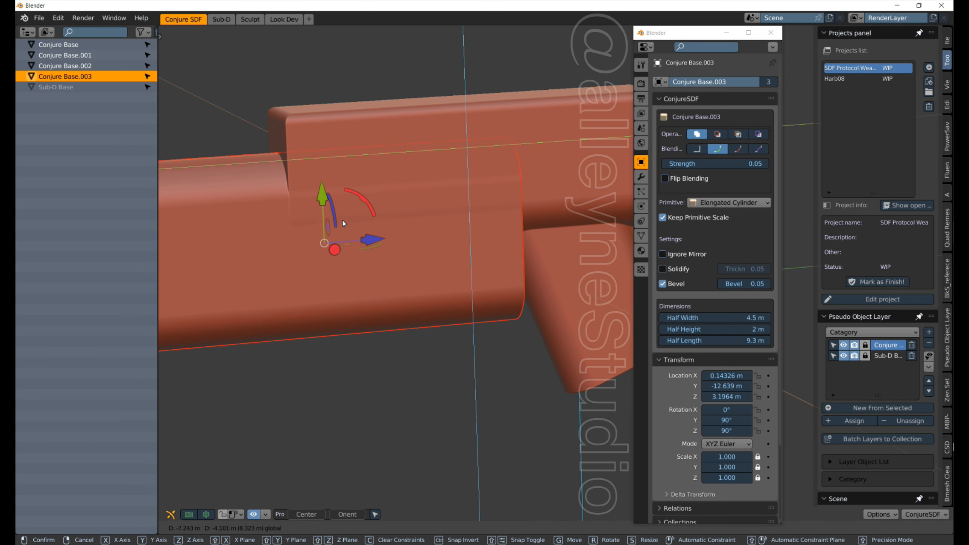
left_click(369, 282)
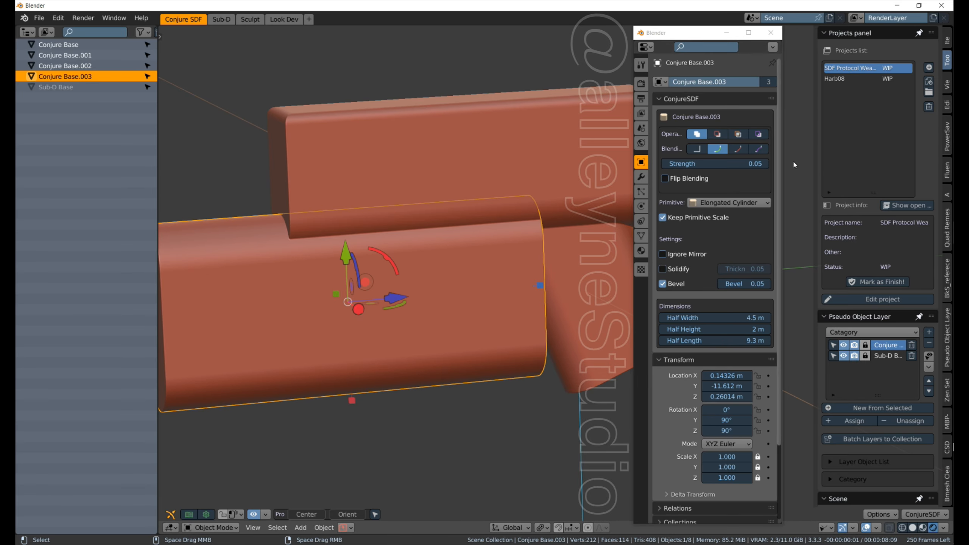
Turn the lower front copy into a subtracting Cube primitive
left_click(718, 134)
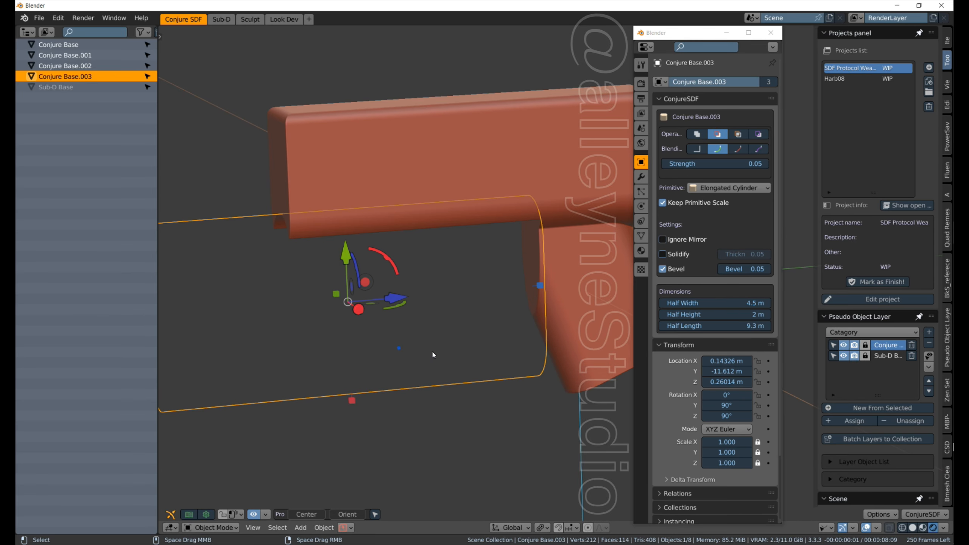
middle_click_drag(432, 351, 399, 348)
left_click(727, 189)
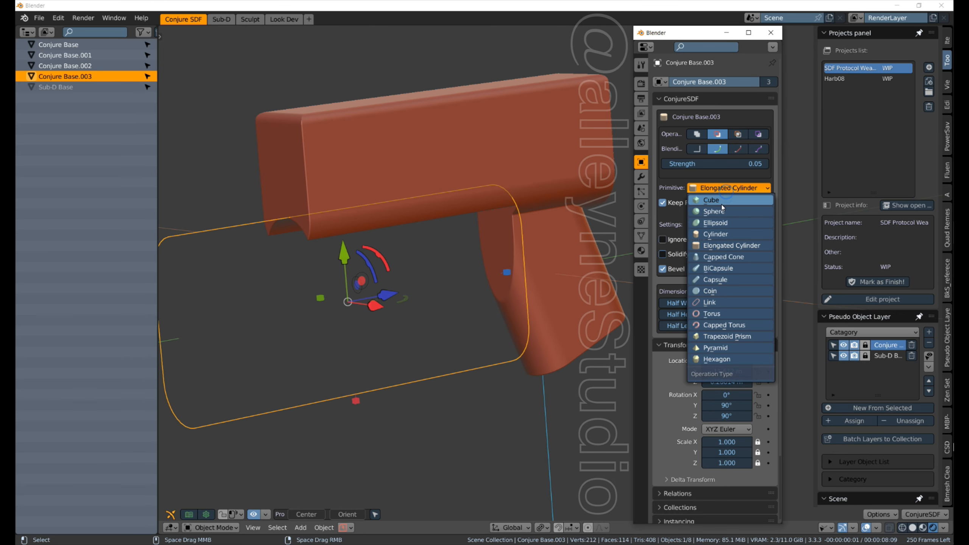
left_click(722, 205)
Raise the lower cube cutter to about Z 3.04 m and widen its Y dimension to about 5.7 m
middle_click_drag(427, 345, 295, 268)
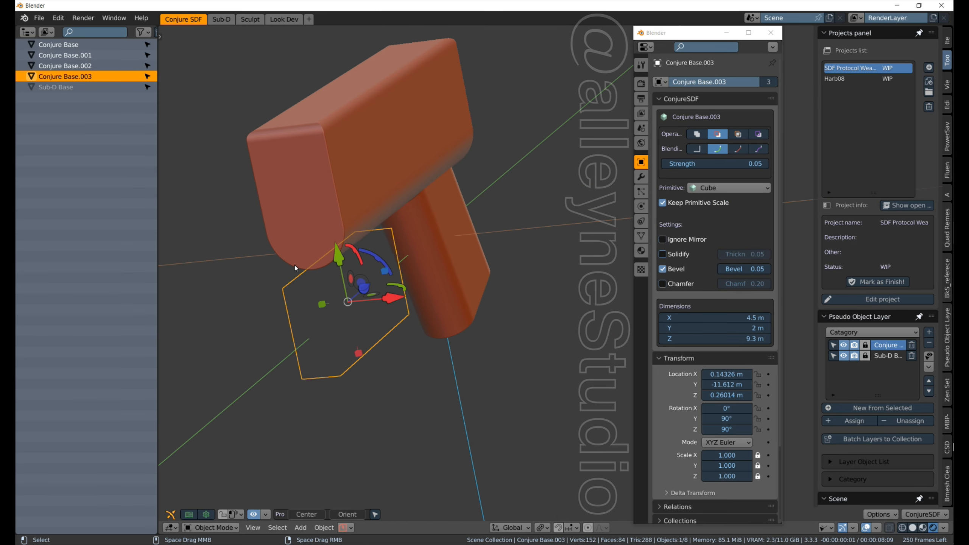
left_click_drag(343, 262, 329, 227)
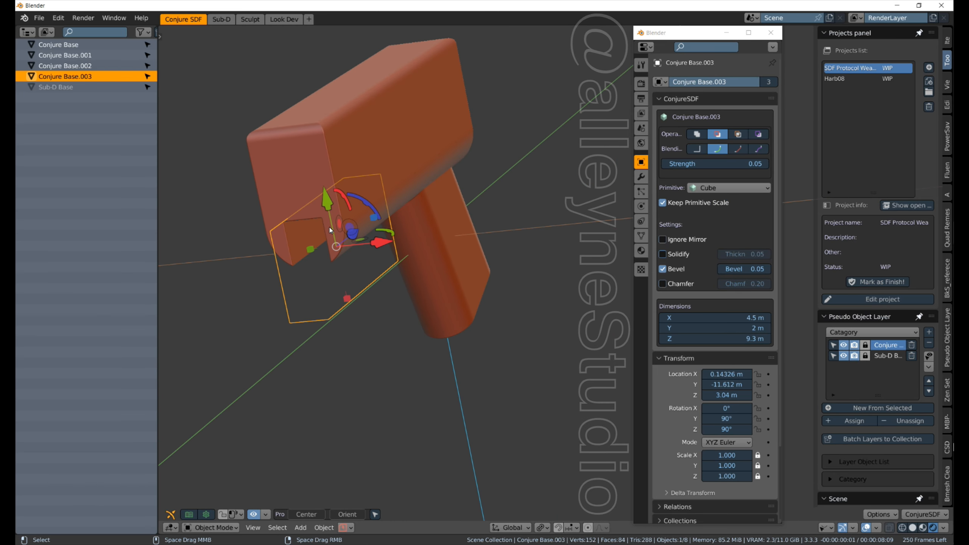
mouse_move(278, 240)
middle_mouse_down()
mouse_move(248, 242)
mouse_move(287, 252)
middle_mouse_up()
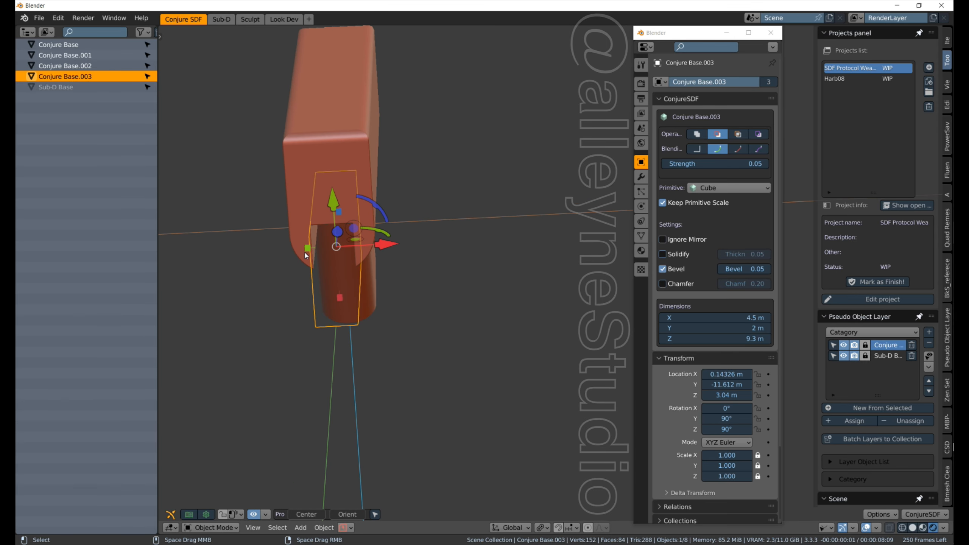
left_click_drag(306, 250, 246, 245)
Shorten the lower cube cutter's Z dimension to about 4.7 m, leaving its position as it was
middle_click_drag(296, 344, 425, 319)
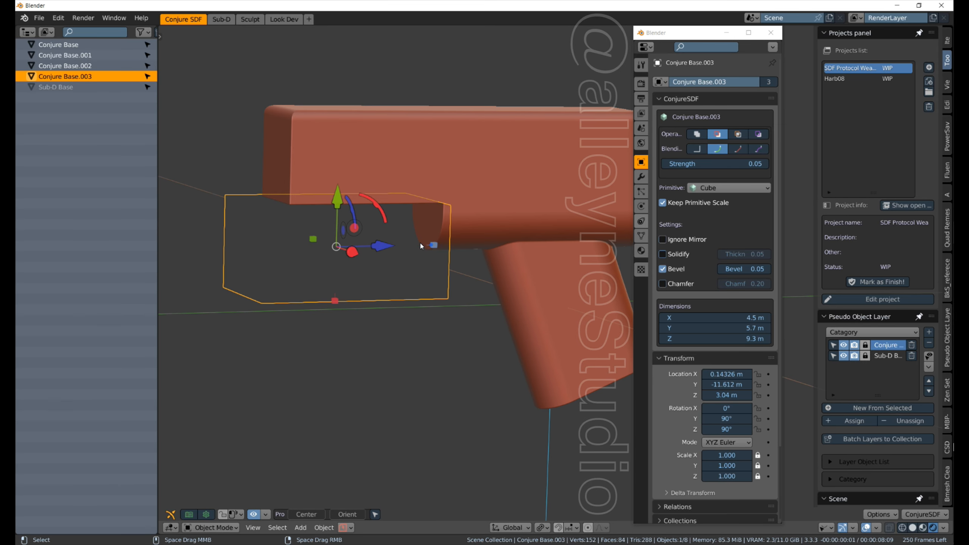
left_click_drag(421, 244, 412, 226)
key("ctrl+z")
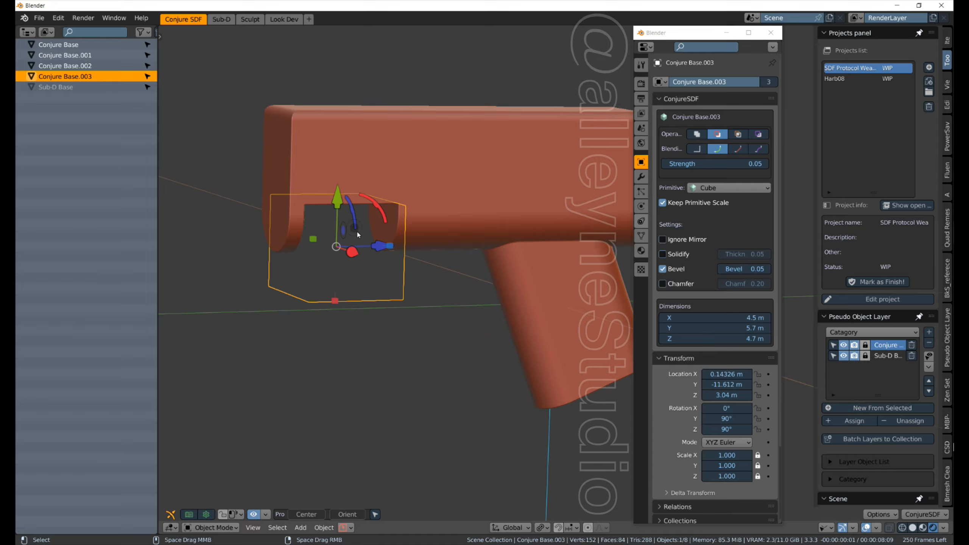
Move the lower cube cutter within the YZ plane to about Y -8.45 m and Z 3.26 m
key("g")
key("shift+x")
left_click(419, 224)
Lengthen the lower cube cutter's Z dimension to about 7.2 m, extending the notch toward the grip
middle_click_drag(419, 224, 350, 314)
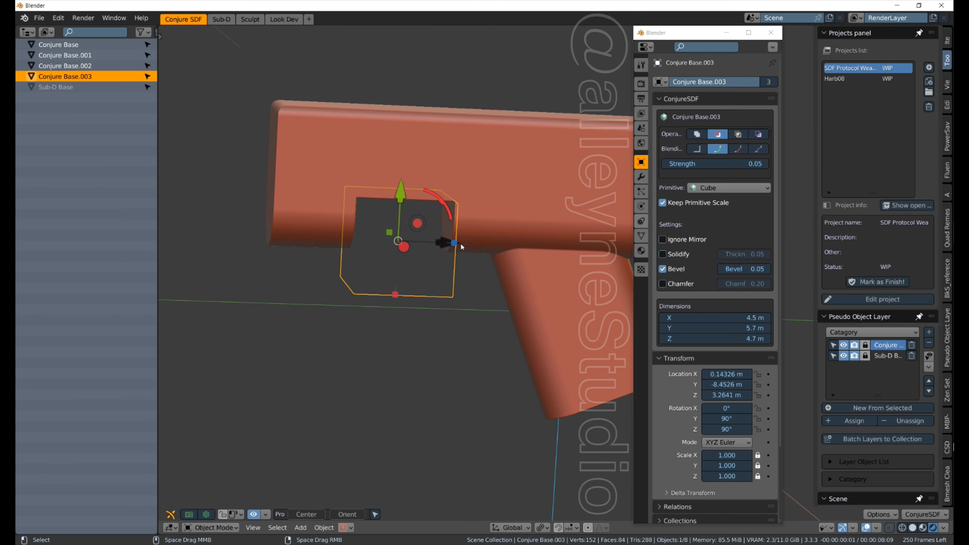
scroll(461, 246, "up", 2)
left_click_drag(408, 231, 452, 245)
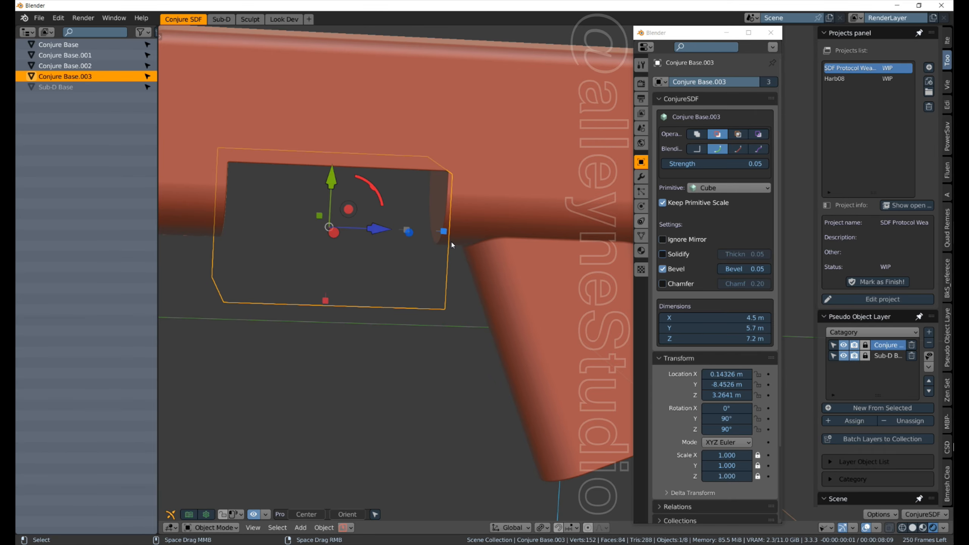
scroll(450, 431, "down", 2)
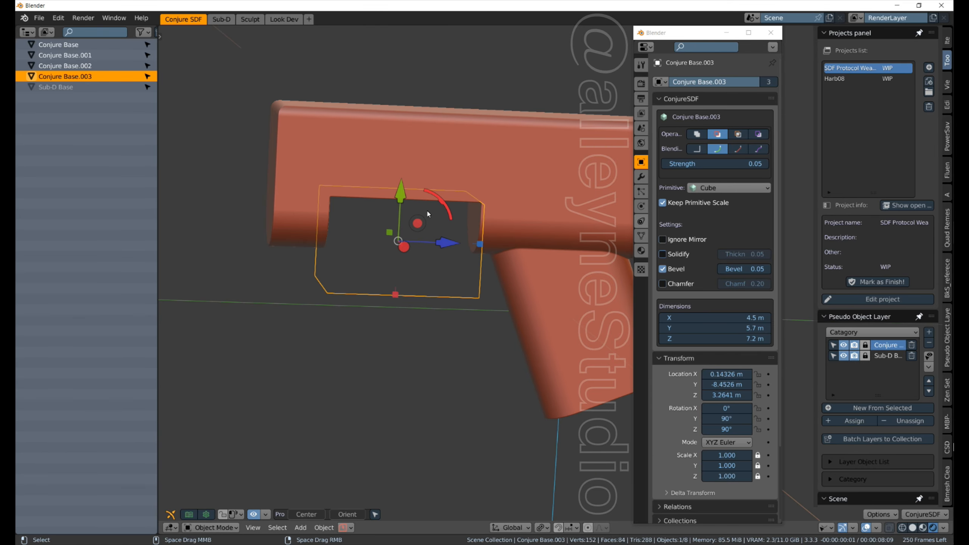
Duplicate the horizontal body cylinder and move the copy forward along Y to about -21.50 m
middle_click_drag(452, 134, 440, 145)
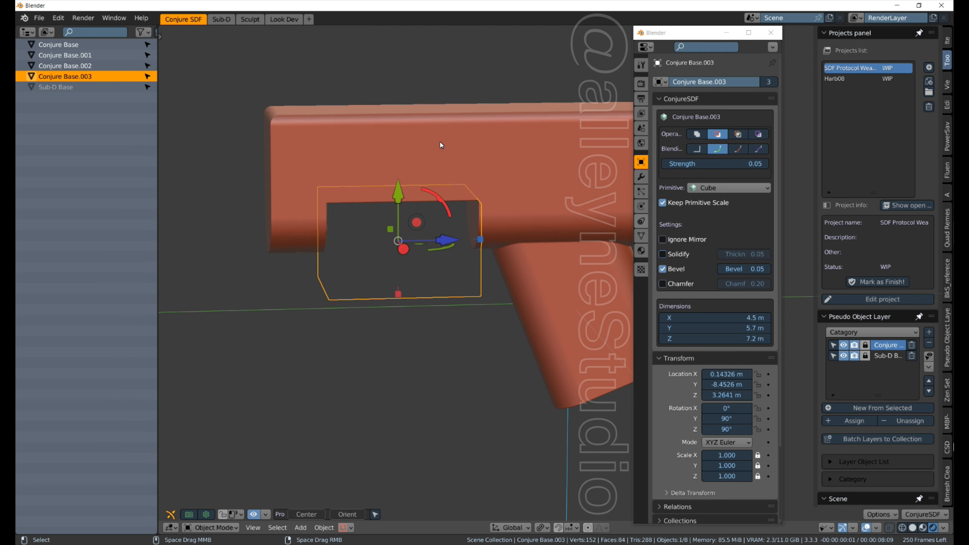
scroll(441, 163, "down", 2)
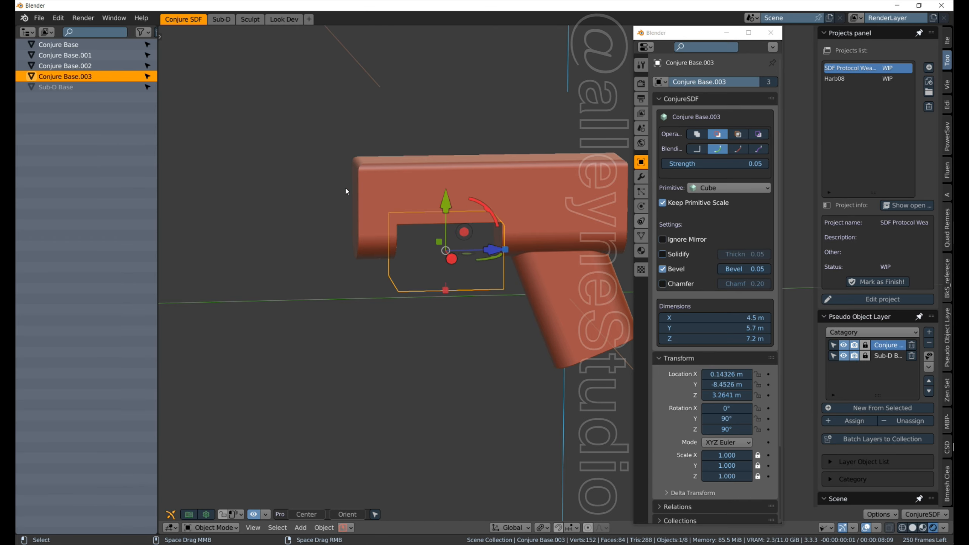
middle_click_drag(440, 163, 450, 171)
left_click(427, 189)
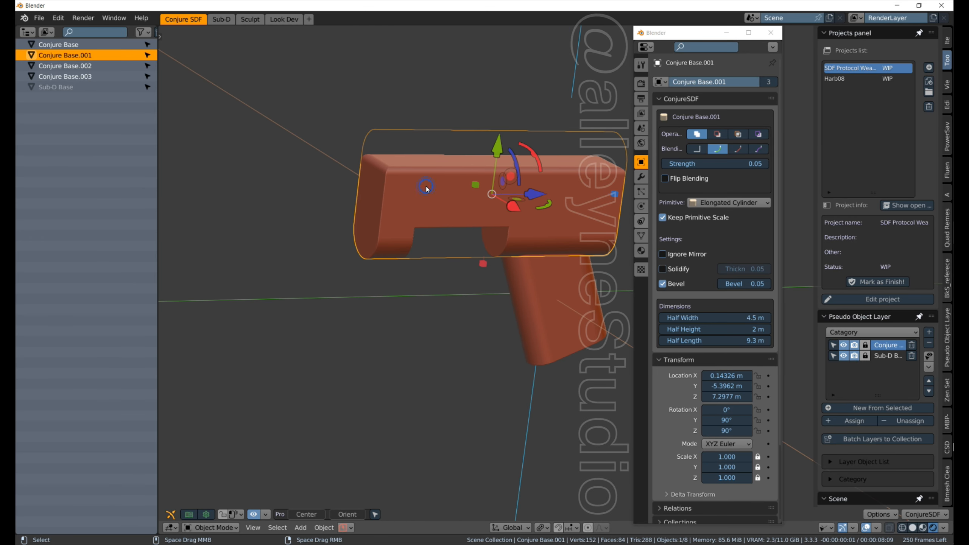
key("shift+d")
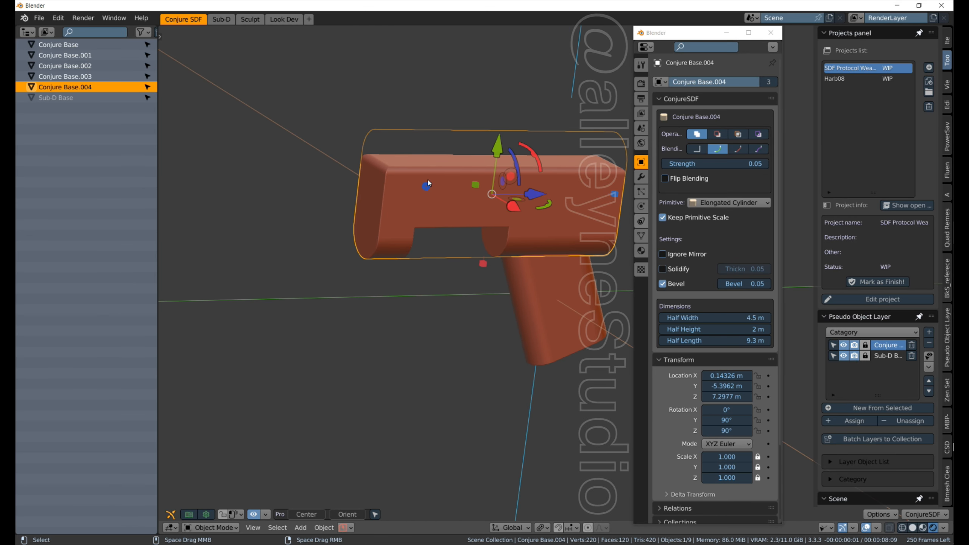
key("y")
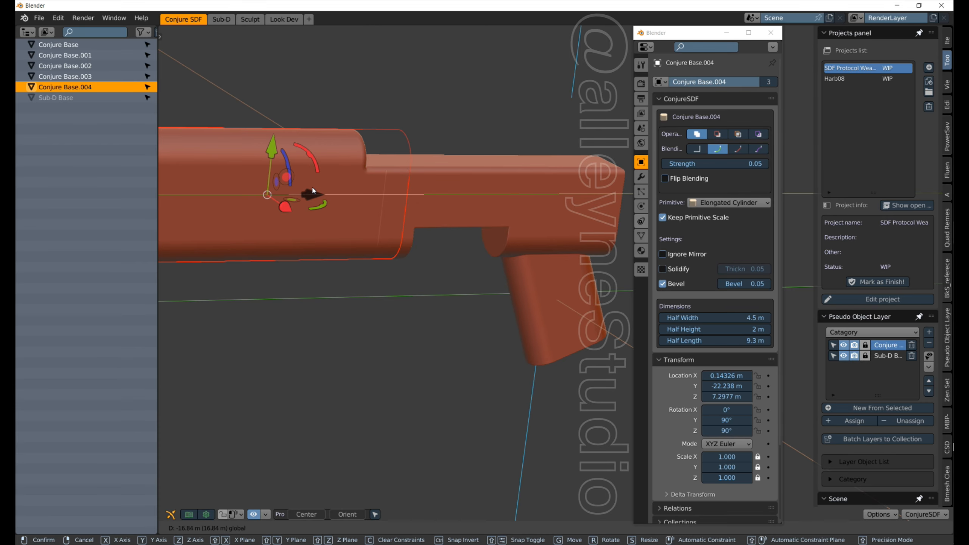
left_click(322, 189)
mouse_move(451, 325)
middle_mouse_down()
mouse_move(500, 320)
mouse_move(466, 320)
middle_mouse_up()
middle_click_drag(370, 324, 385, 251)
middle_click_drag(454, 341, 349, 310)
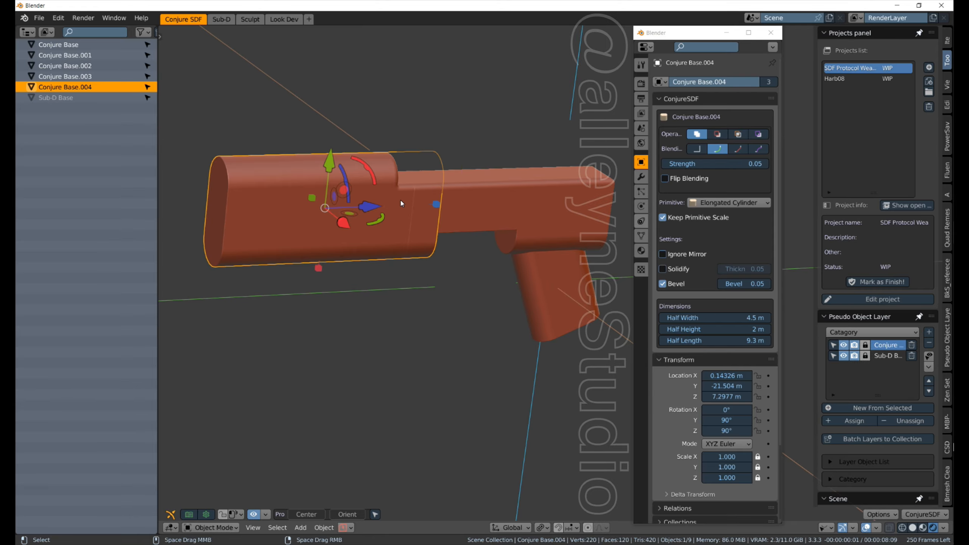
Lengthen the front cylinder to a half length of about 11 m and move it forward to about Y -22.76 m
left_click_drag(437, 210, 452, 207)
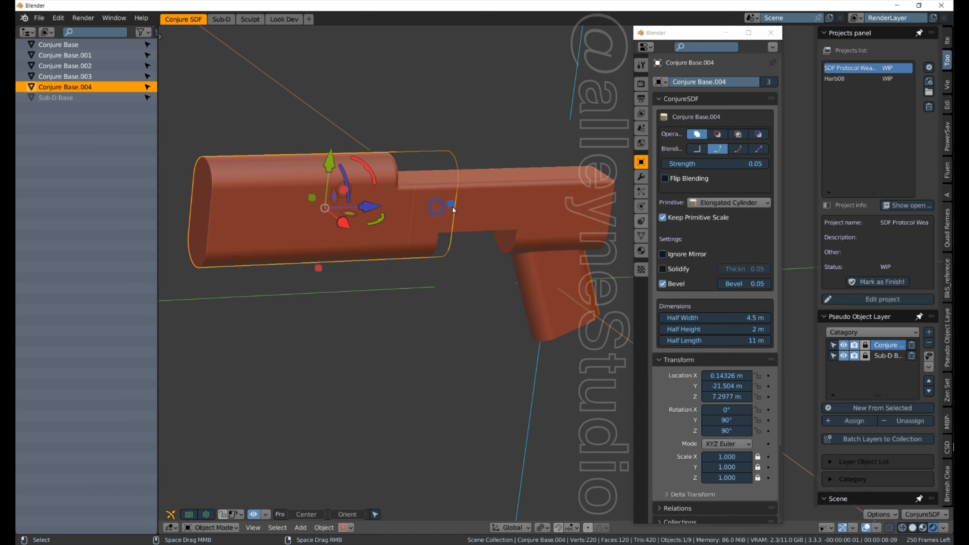
left_click_drag(377, 210, 357, 208)
Duplicate the front cylinder in place and lower the copy to about Z 2.44 m, keeping its X location
middle_click_drag(411, 308, 512, 295, "shift")
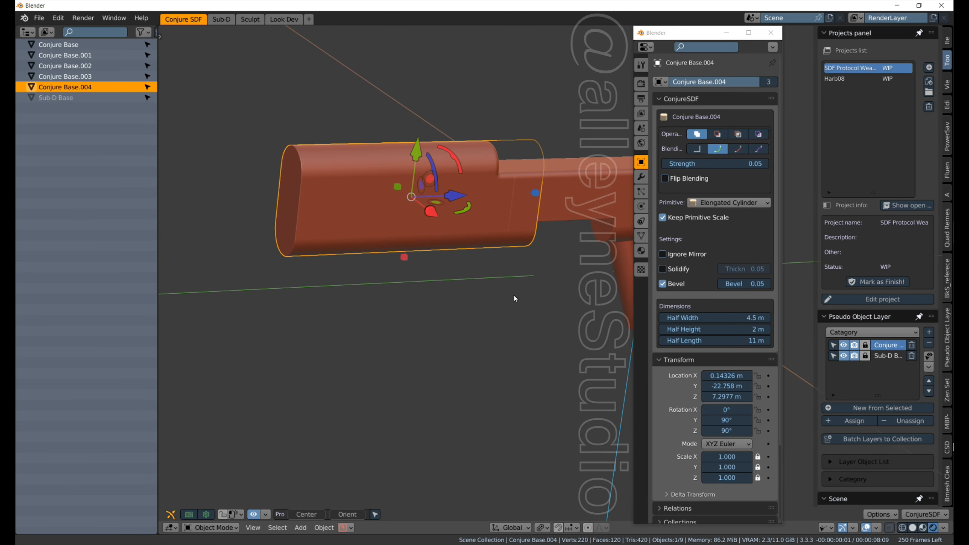
key("shift+d")
right_click(450, 199)
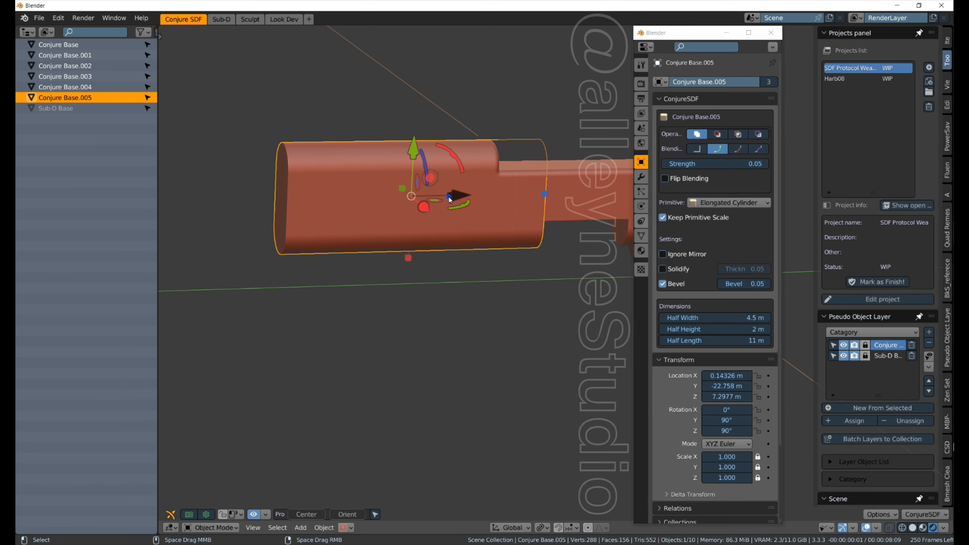
left_click_drag(413, 150, 368, 285)
middle_click_drag(367, 285, 441, 268)
left_click_drag(446, 270, 455, 280)
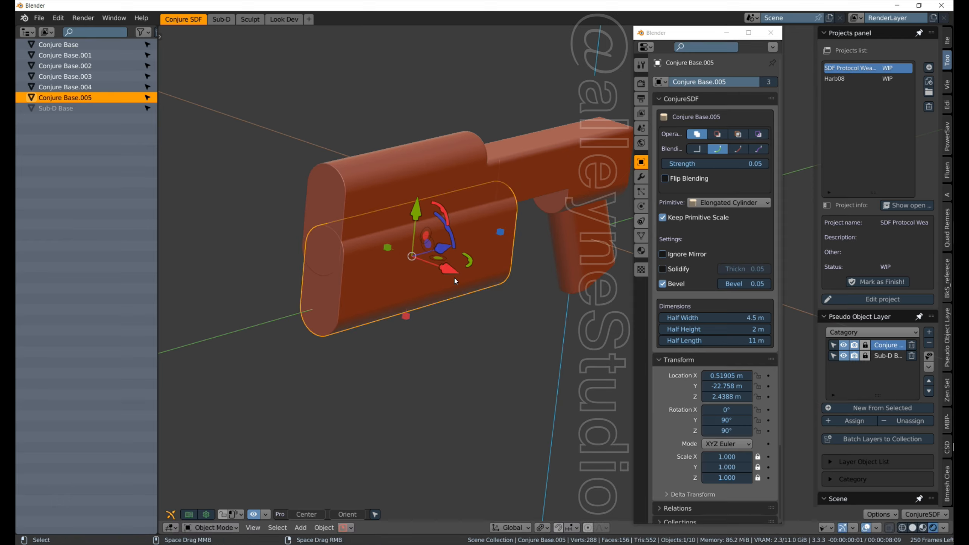
key("ctrl+z")
scroll(458, 313, "up", 1)
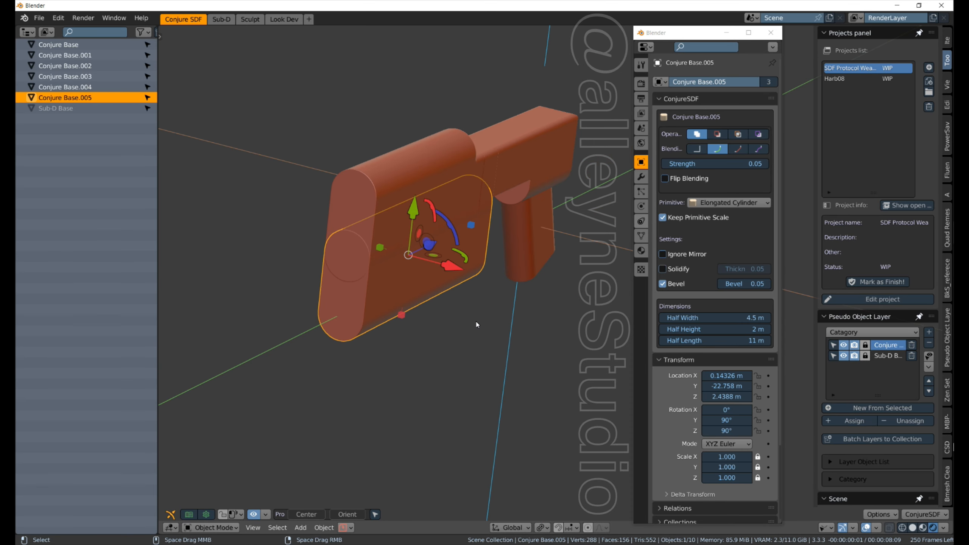
Resize the lower front cylinder to a half height of about 2.8 m and a half length of about 6.7 m
scroll(475, 319, "up", 4)
middle_click_drag(310, 254, 450, 243)
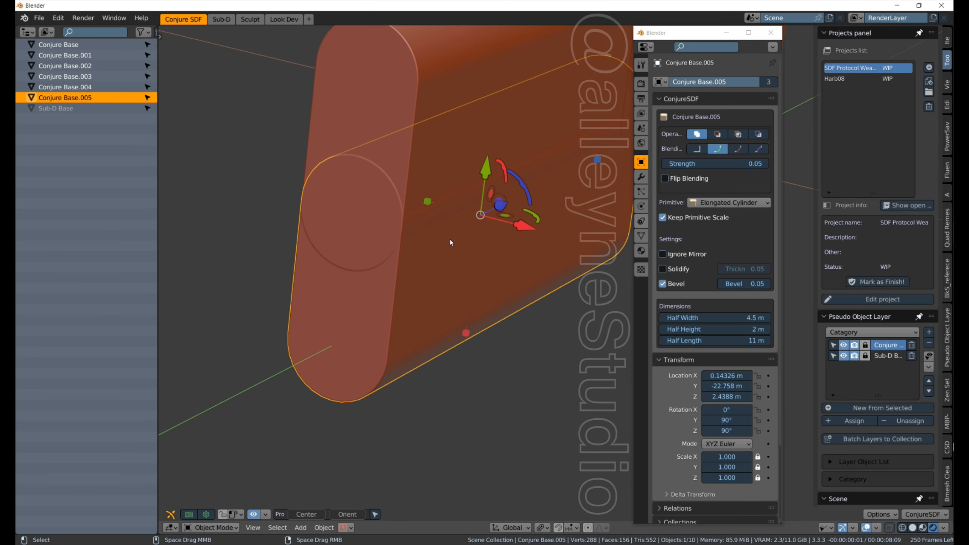
left_click_drag(430, 205, 407, 199)
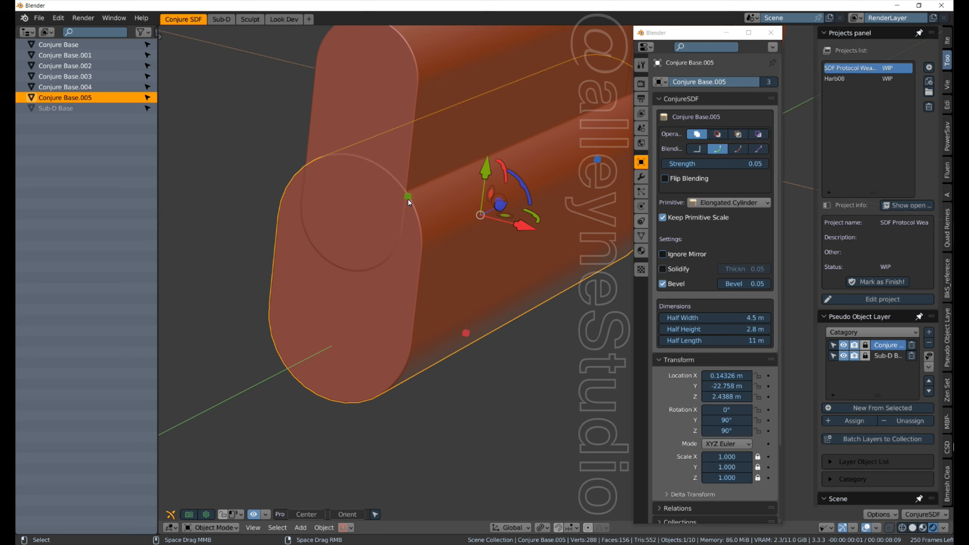
scroll(545, 311, "down", 4)
middle_click_drag(546, 313, 534, 253)
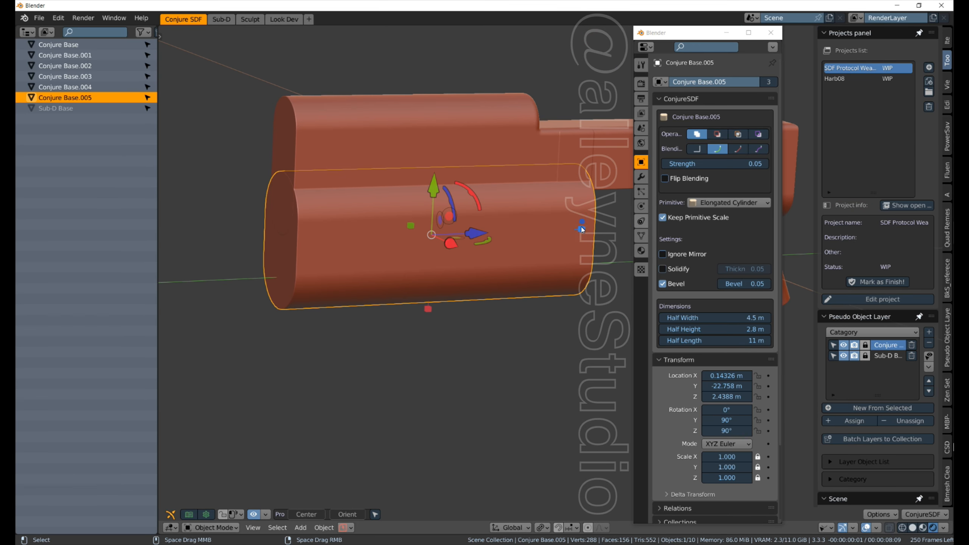
left_click_drag(581, 230, 461, 273)
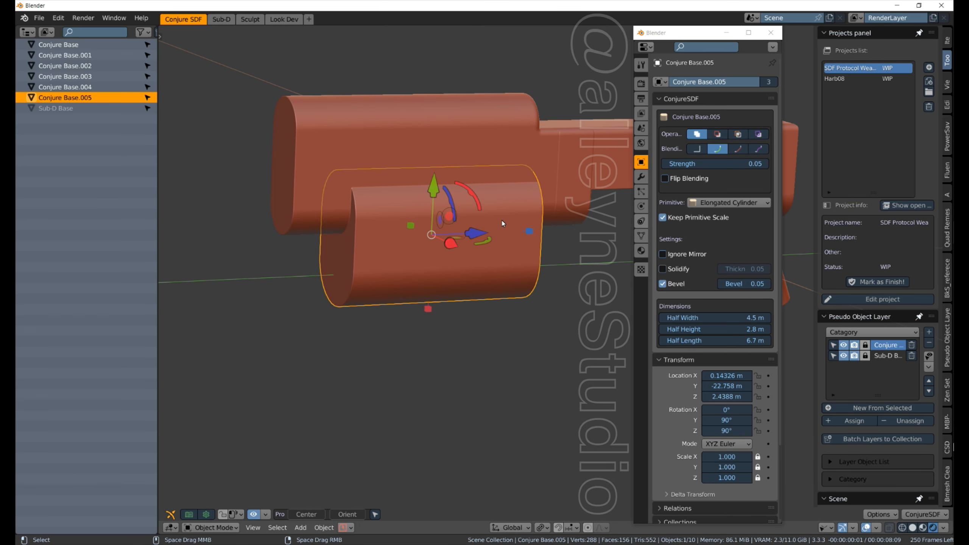
Set the lower front cylinder's blending strength to 0.5 and its bevel to 0.5
left_click(747, 167)
key("BackSpace")
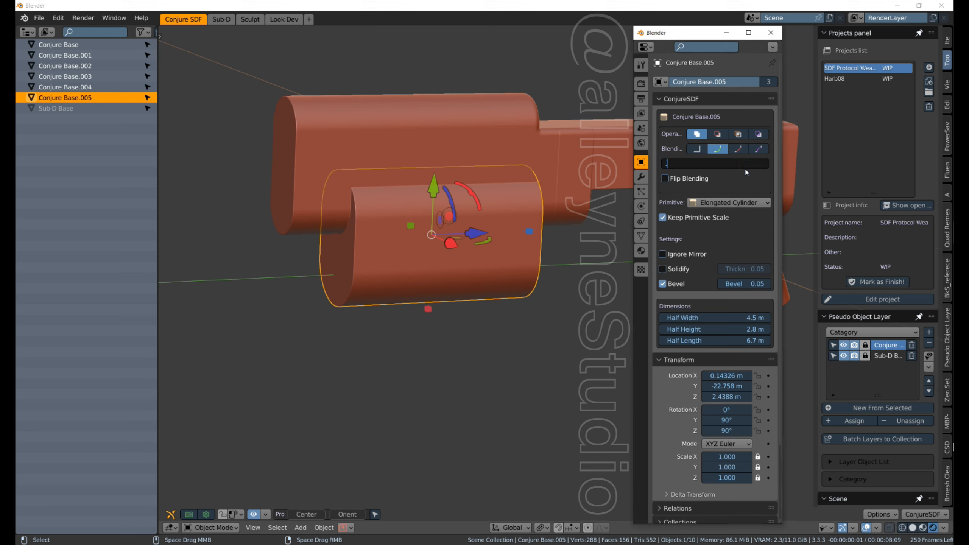
type(".5")
key("Return")
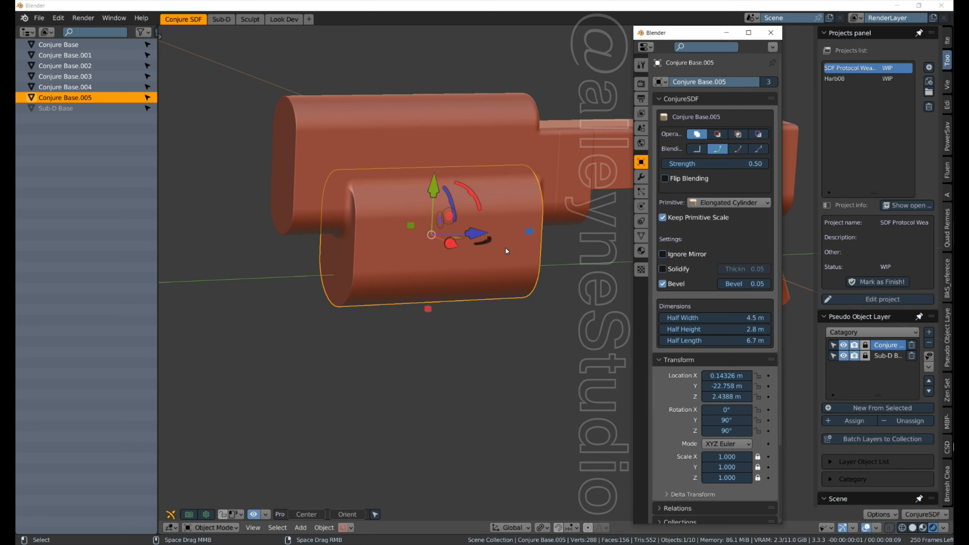
left_click(761, 285)
key("BackSpace")
type(".5")
key("Return")
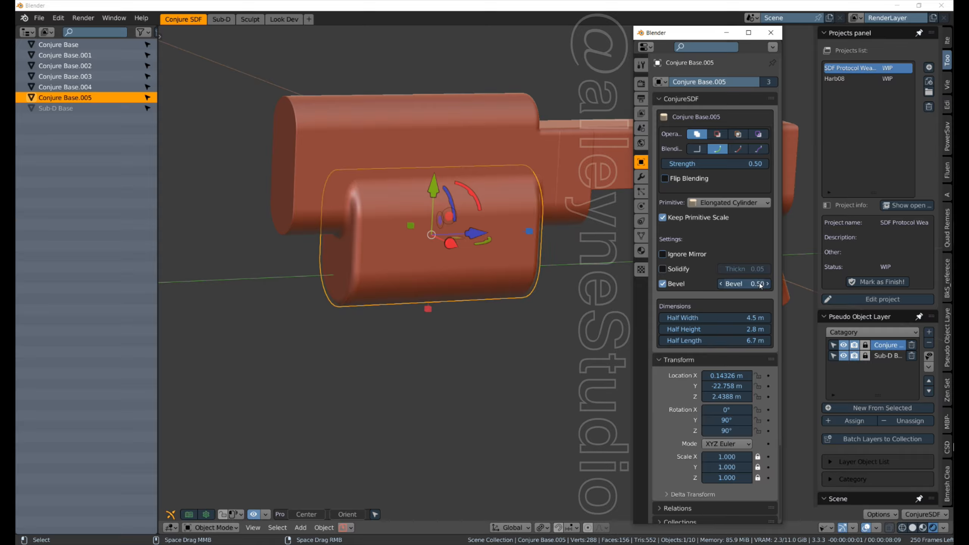
Move the lower front cylinder to about Y -25.93 m and Z 4.30 m, and reduce its half width to about 4.1 m
left_click_drag(470, 237, 377, 314)
middle_click_drag(378, 314, 561, 362)
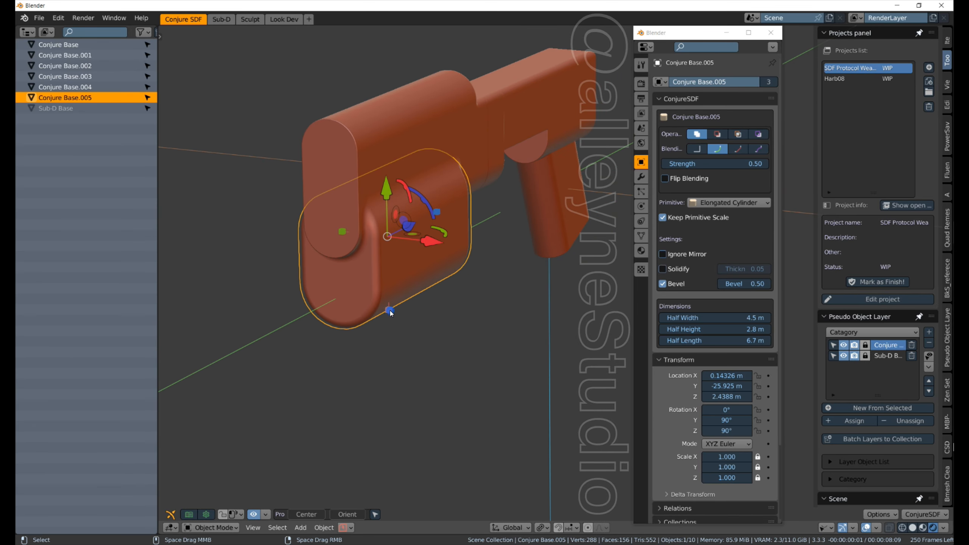
left_click_drag(390, 311, 392, 308)
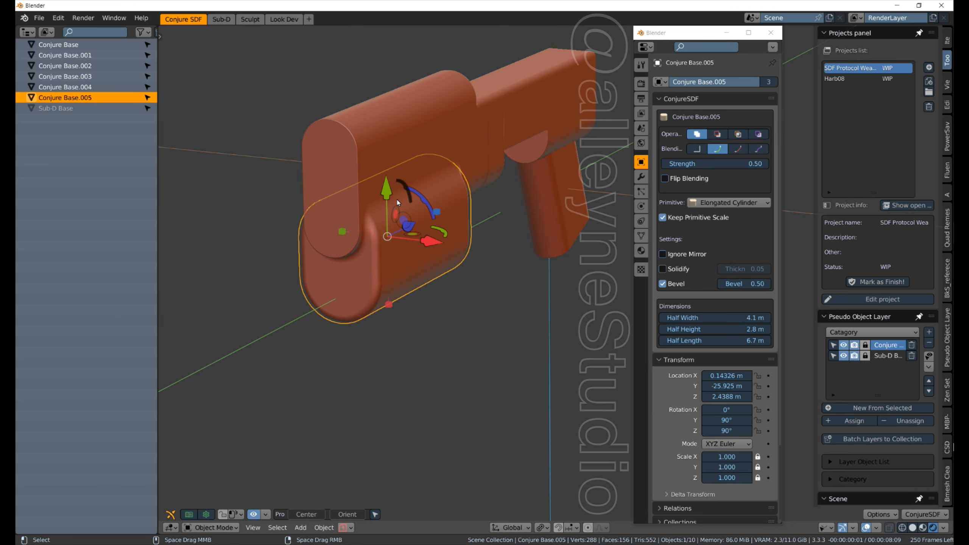
left_click_drag(394, 199, 392, 166)
middle_click_drag(392, 165, 282, 252)
Adjust the lower front cylinder to a half length of about 6.3 m and shift it to about Y -26.24 m
left_click_drag(490, 192, 450, 199)
middle_click_drag(322, 276, 456, 208)
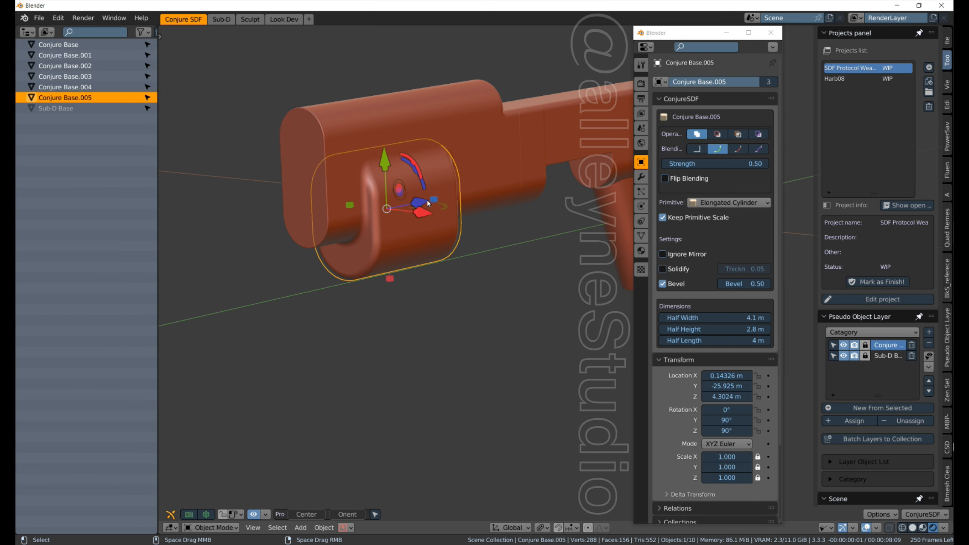
mouse_move(429, 203)
left_mouse_down()
mouse_move(400, 211)
mouse_move(440, 198)
mouse_move(422, 205)
left_mouse_up()
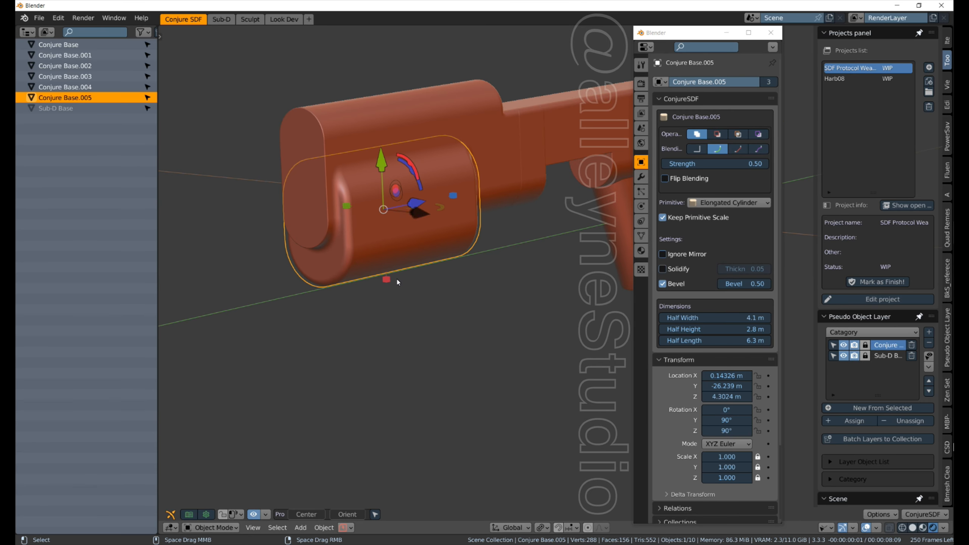
Slim the lower front cylinder to about 3.3 m half width and 2.3 m half height, and raise it to about Z 4.82 m
left_click_drag(390, 280, 395, 261)
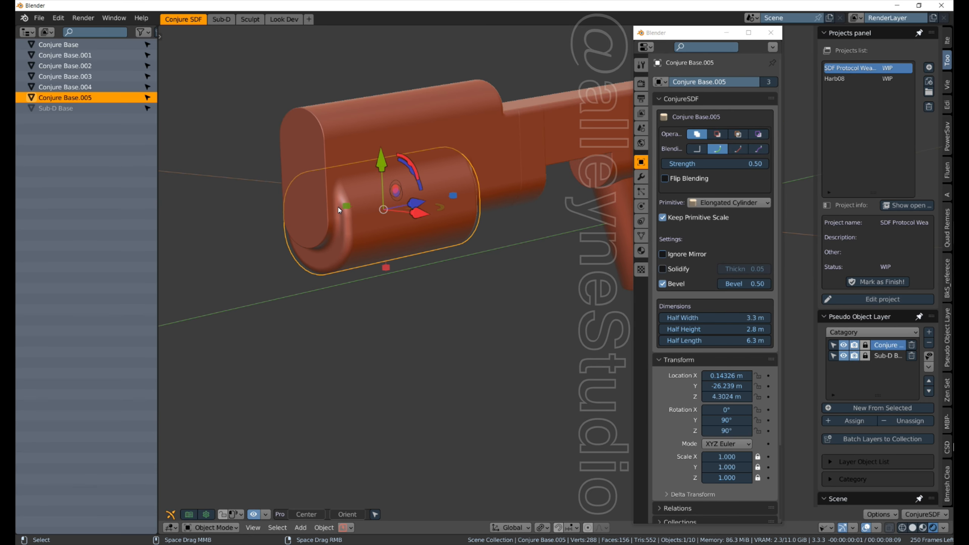
middle_click_drag(263, 233, 328, 210)
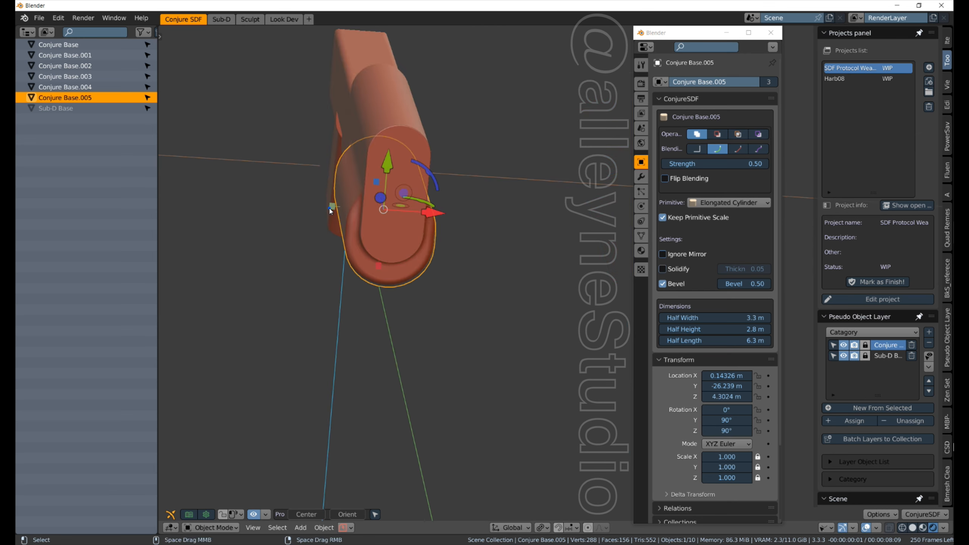
left_click_drag(329, 209, 337, 210)
middle_click_drag(491, 303, 231, 216)
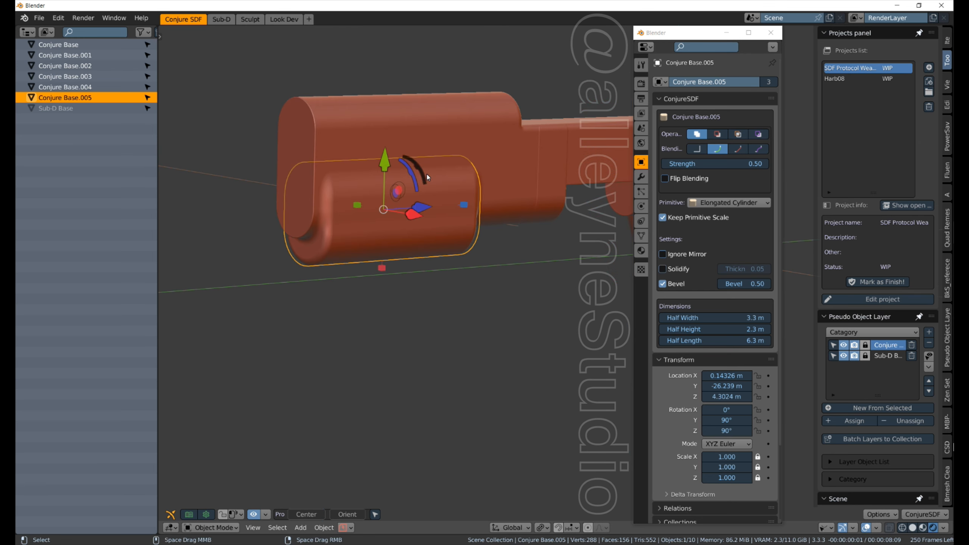
left_click_drag(384, 165, 388, 155)
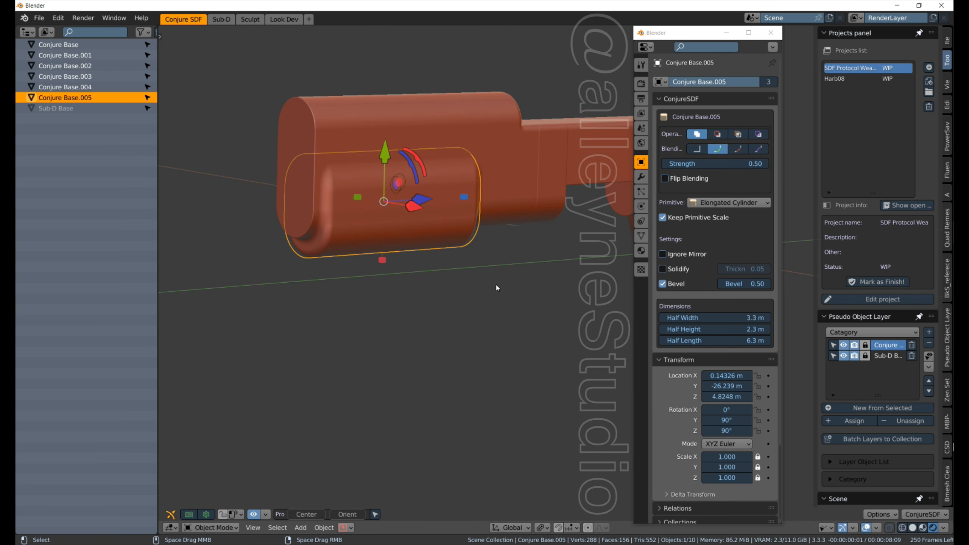
Duplicate the grip cylinder and move the copy forward within the YZ plane to about Y -2.25 m and Z 0.57 m
middle_click_drag(495, 287, 427, 257)
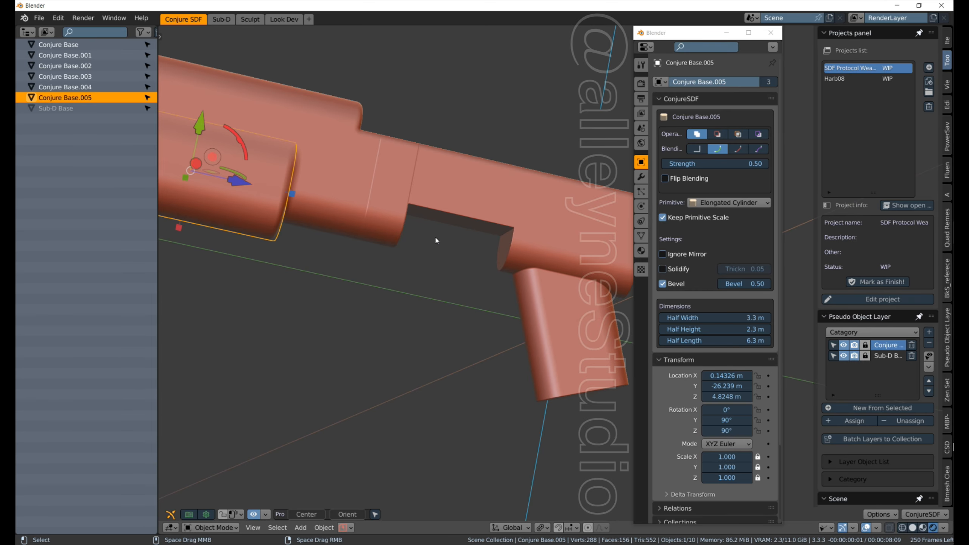
middle_click_drag(418, 179, 486, 247)
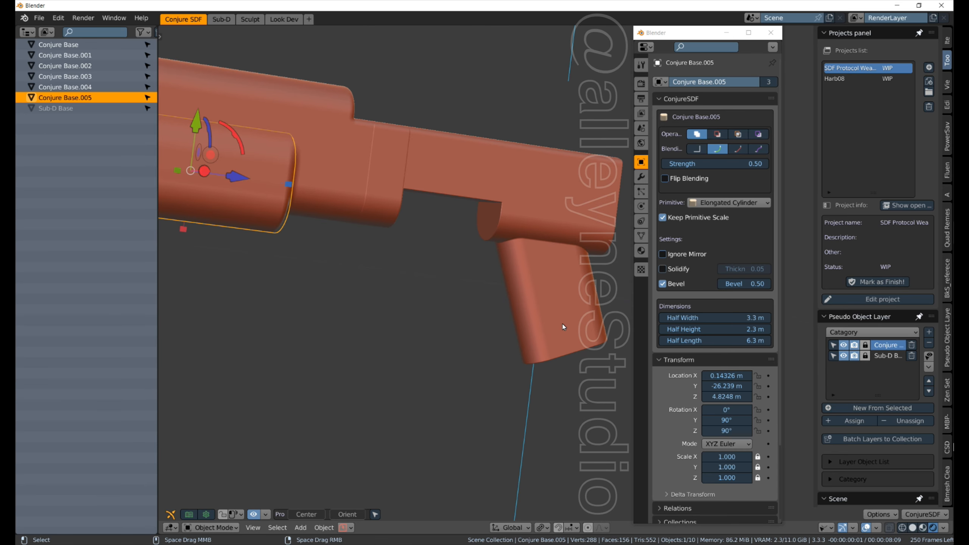
left_click(507, 285)
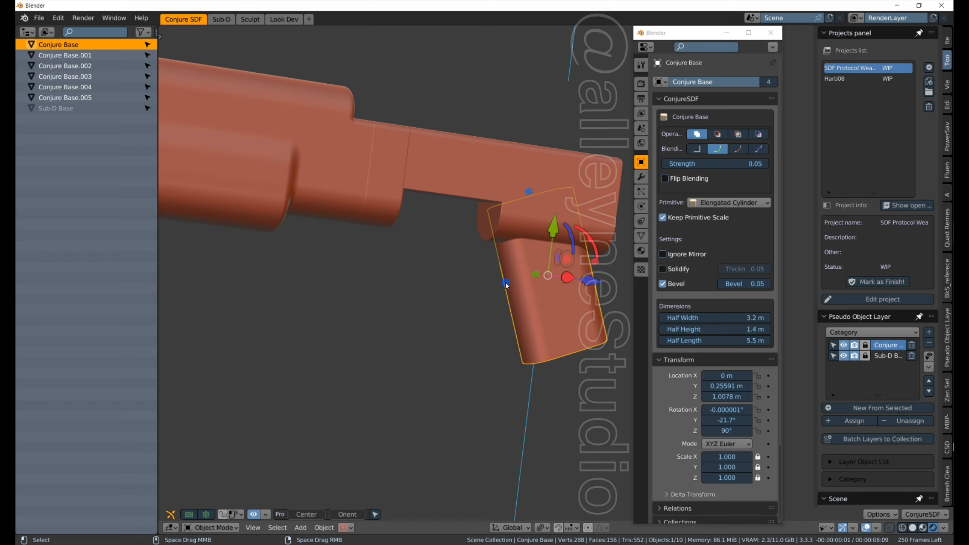
key("shift+d")
right_click(494, 316)
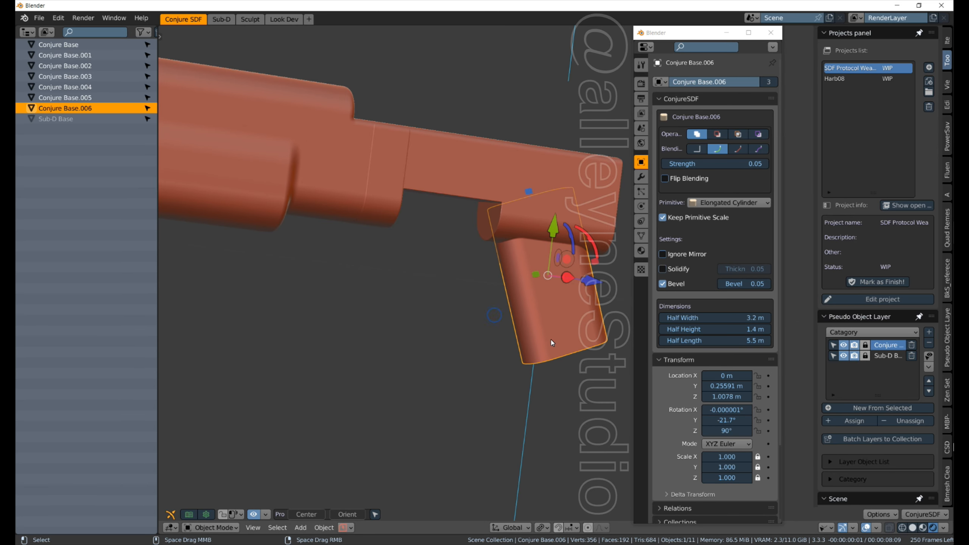
middle_click_drag(551, 339, 530, 270)
left_click_drag(530, 269, 493, 271)
middle_click_drag(496, 366, 484, 391)
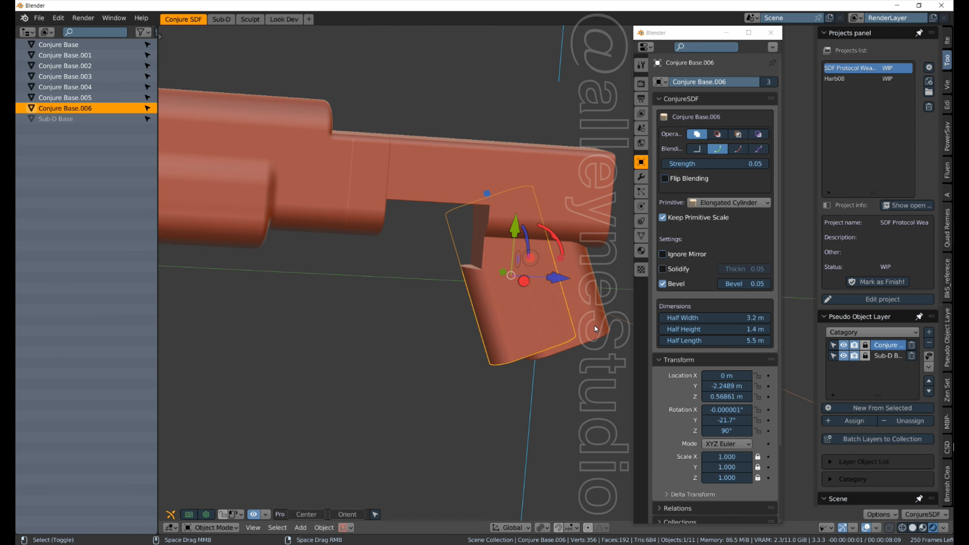
Try nesting the grip copy under the original grip cylinder in the ConjureSDF outliner
left_click(599, 319, "shift")
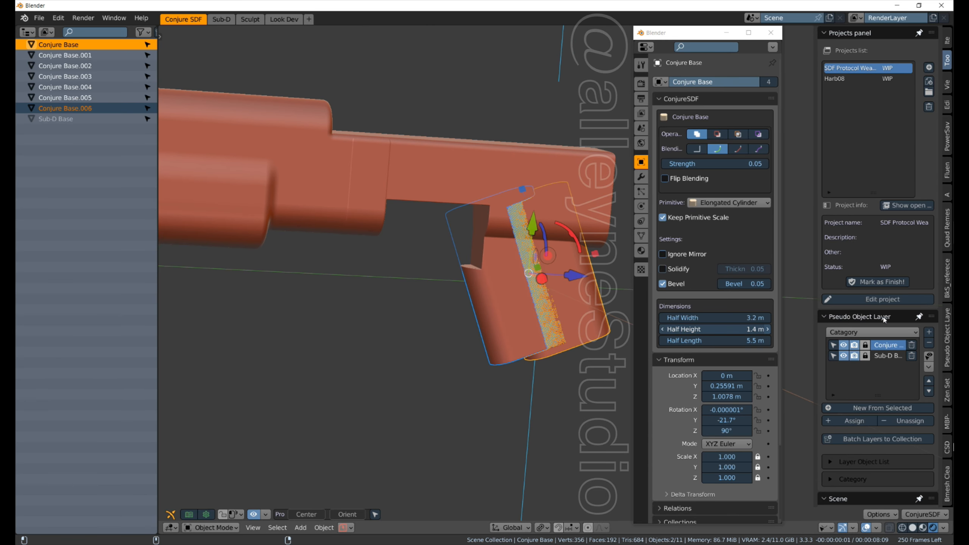
scroll(898, 404, "down", 10)
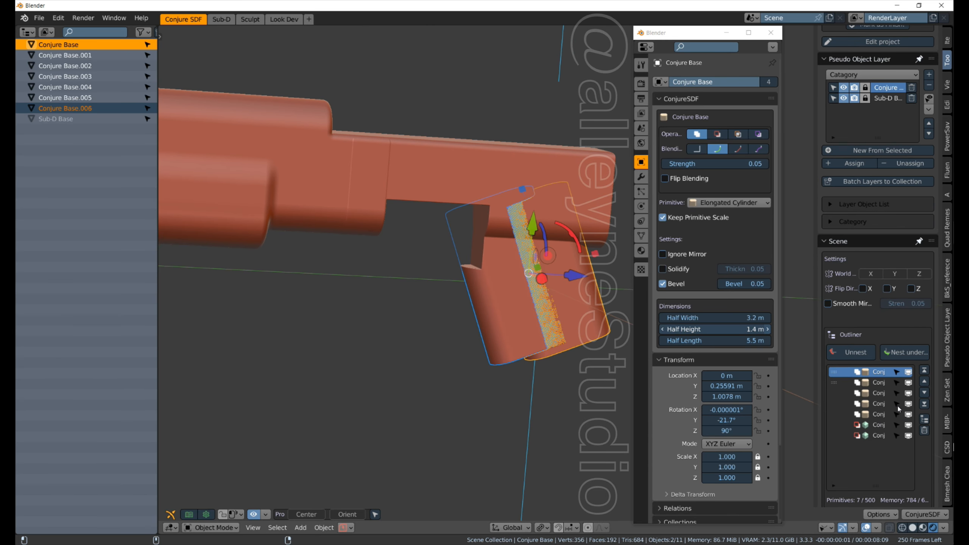
left_click(905, 352)
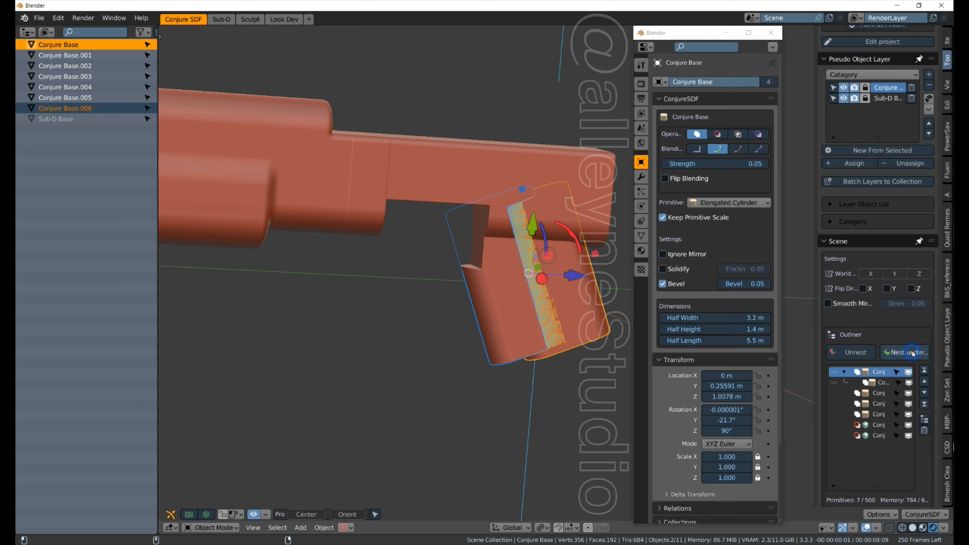
Unnest the grip copy from the original grip and move it forward to about Y -2.84 m
left_click(498, 329)
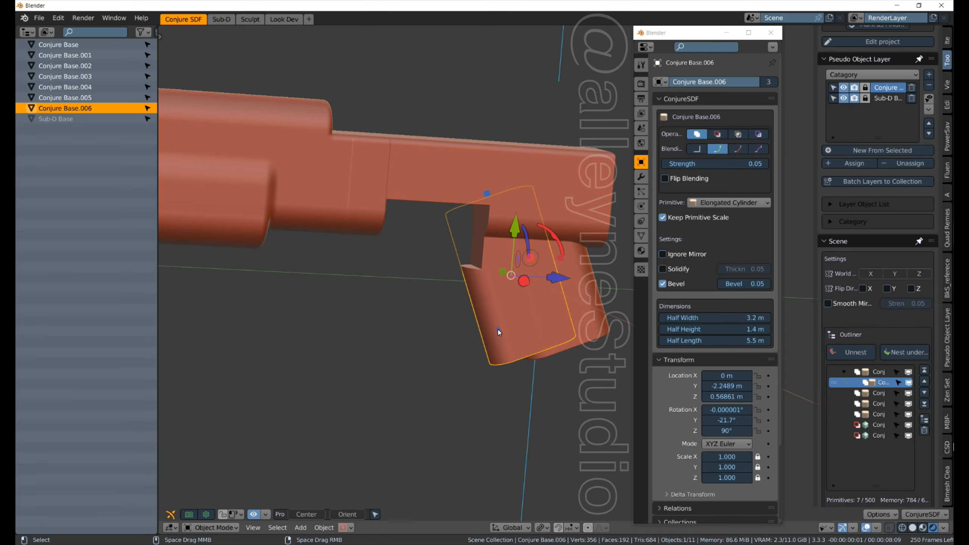
left_click(852, 355)
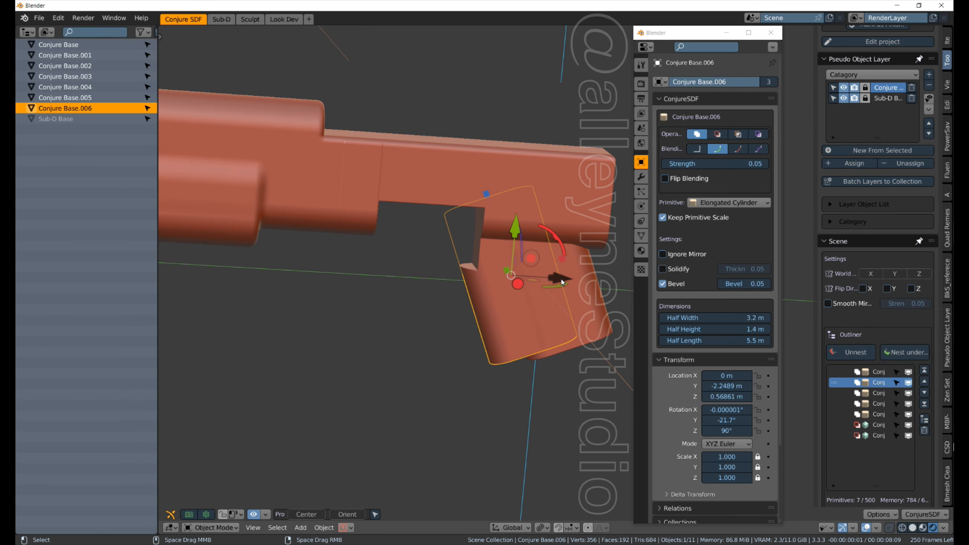
mouse_move(557, 277)
left_mouse_down()
mouse_move(523, 275)
mouse_move(543, 276)
left_mouse_up()
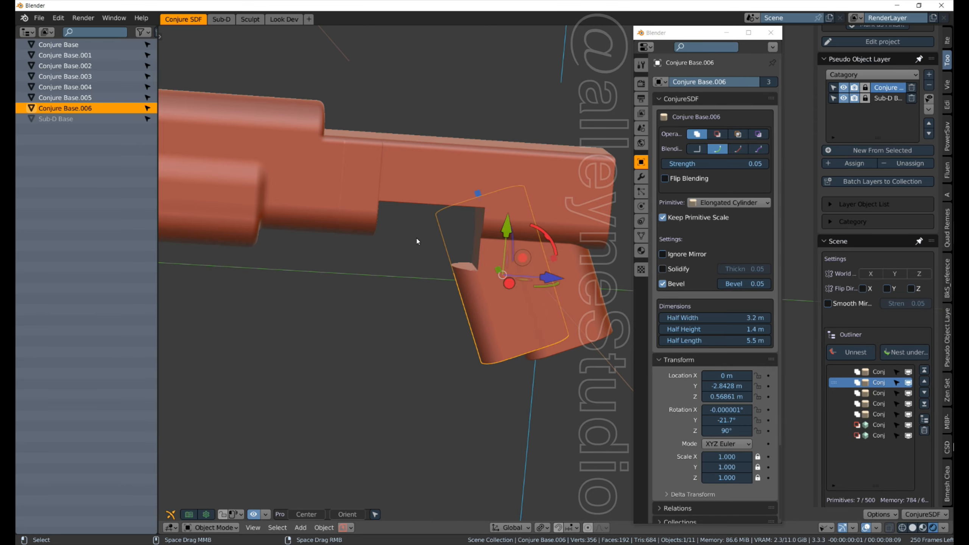
Nest the lower cube cutter under the rear body cylinder so that it cuts only the body
left_click(417, 241)
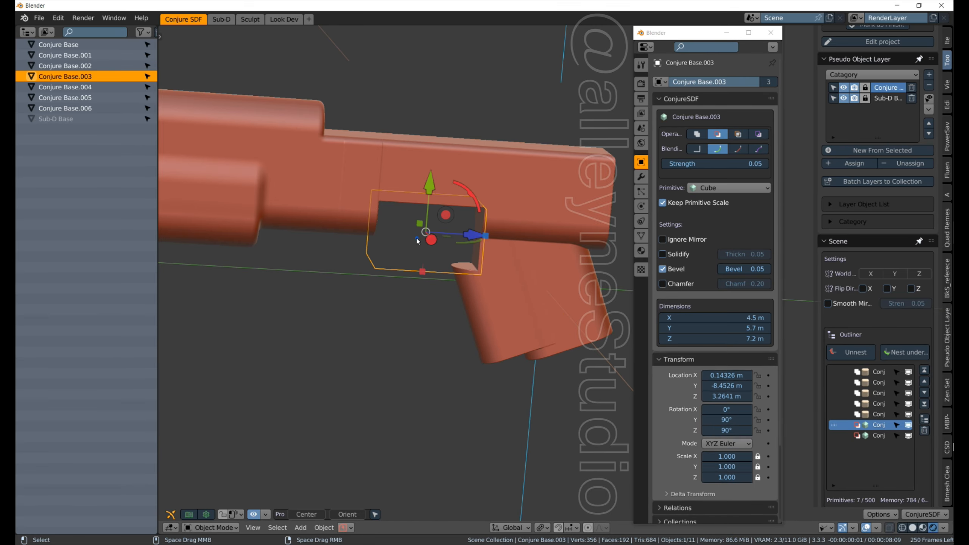
left_click(492, 172, "shift")
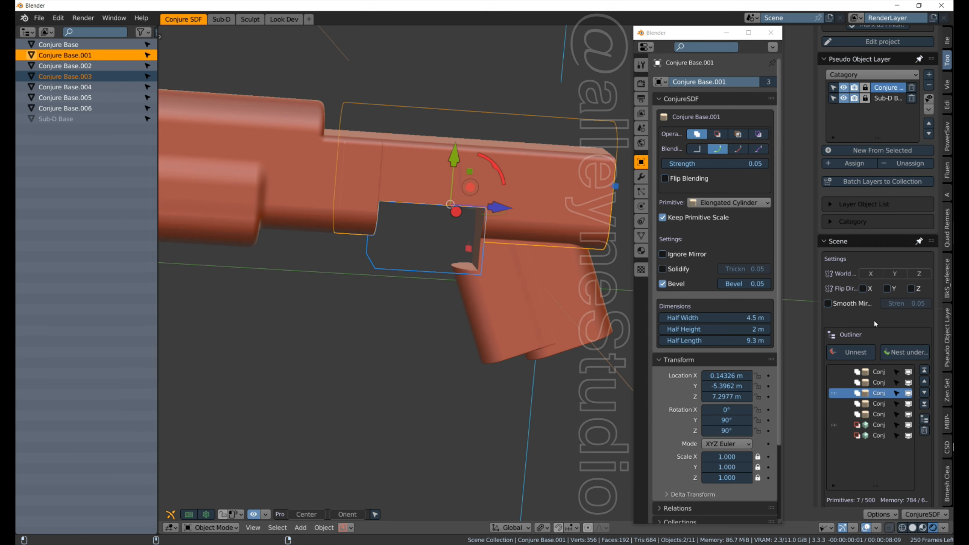
left_click(893, 354)
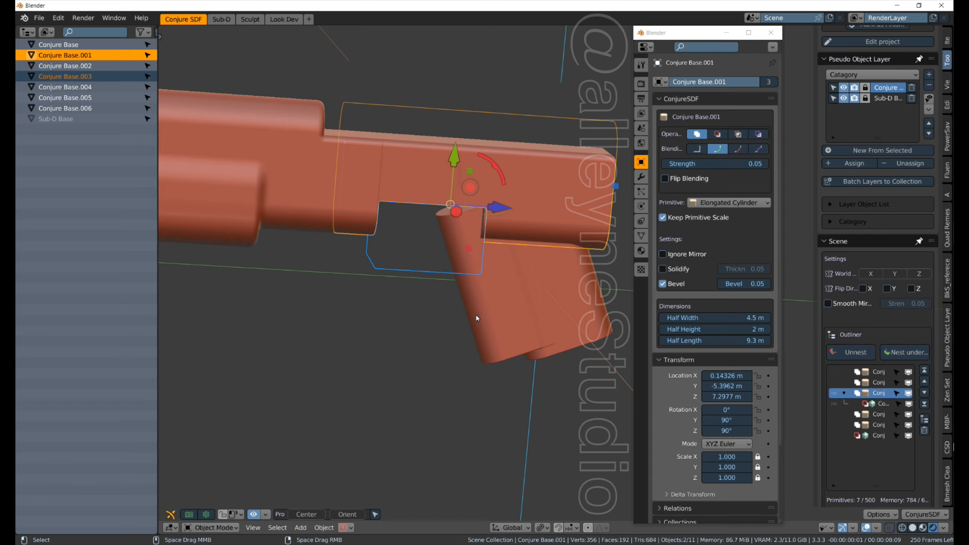
Switch the forward grip copy's operation to Inset and set its depth to 0.3
left_click(498, 337)
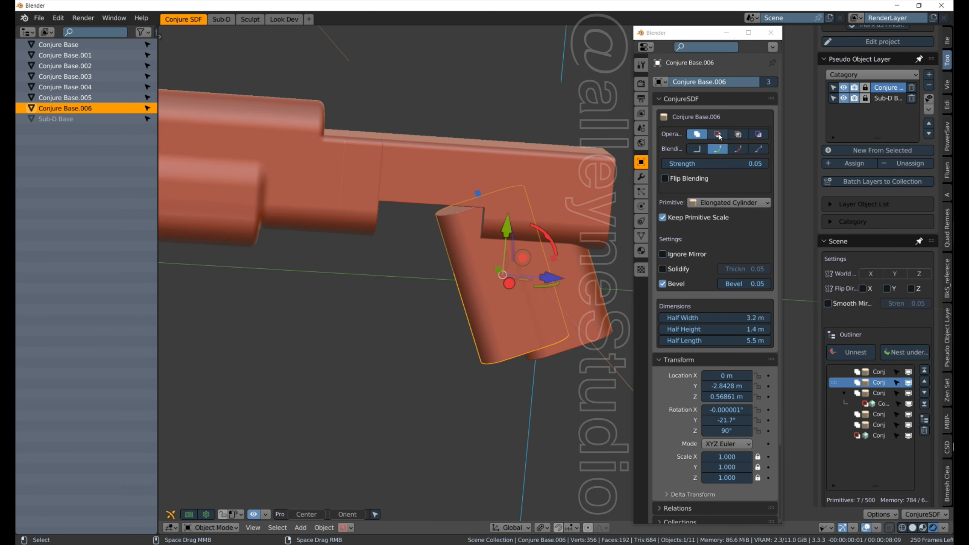
left_click(759, 136)
middle_click_drag(518, 384, 554, 349)
scroll(554, 349, "up", 2)
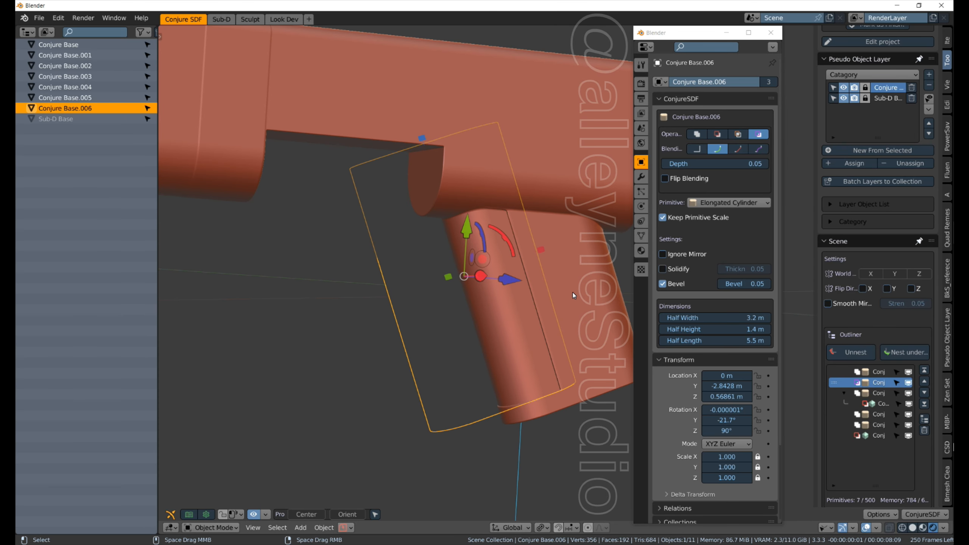
double_click(759, 164)
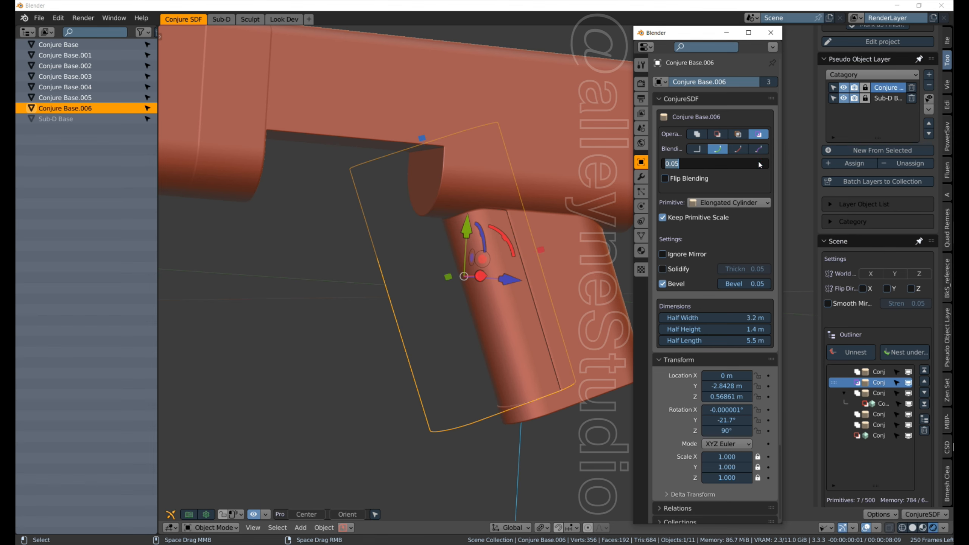
type(".3")
key("Return")
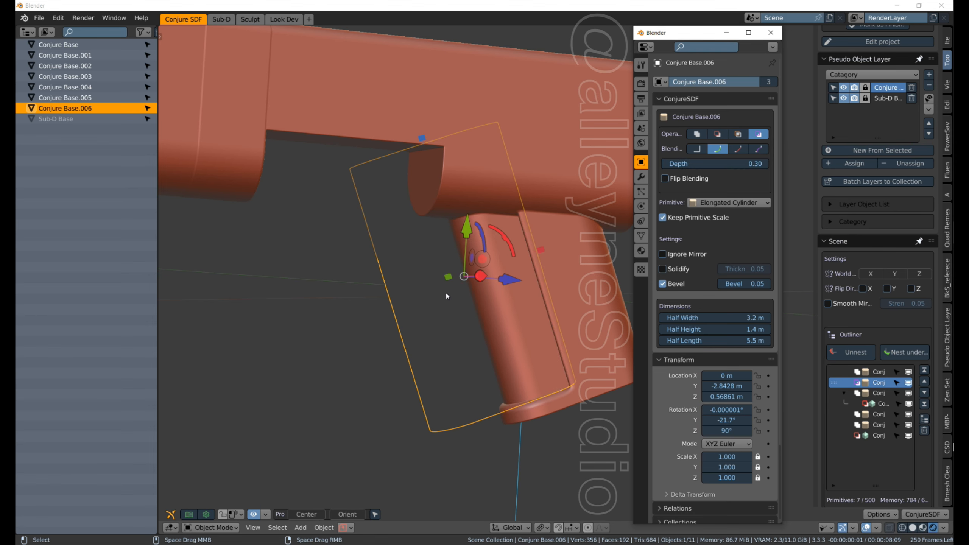
Examine the inset on the grip and the overall weapon shape from several angles with nothing selected
scroll(447, 296, "down", 1)
middle_click_drag(360, 254, 305, 214)
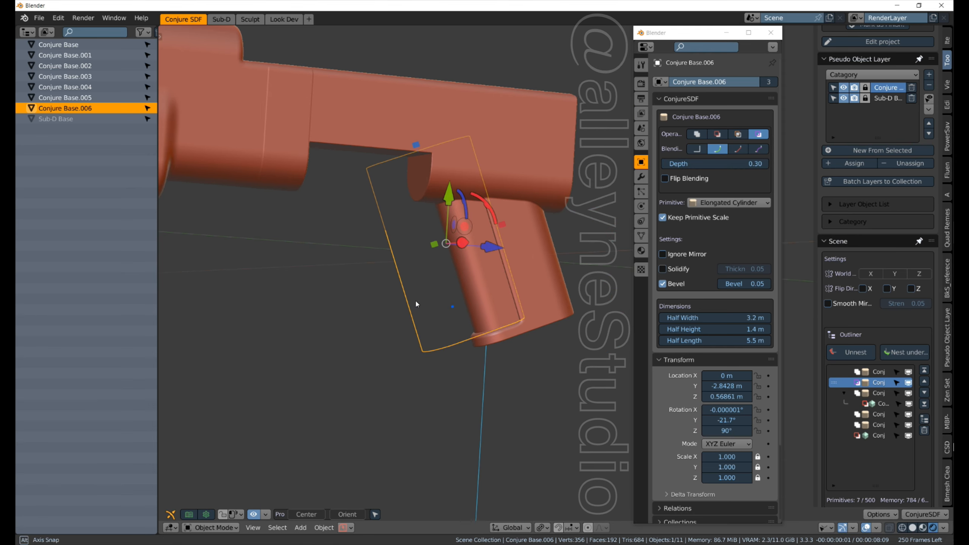
middle_click_drag(415, 299, 355, 343)
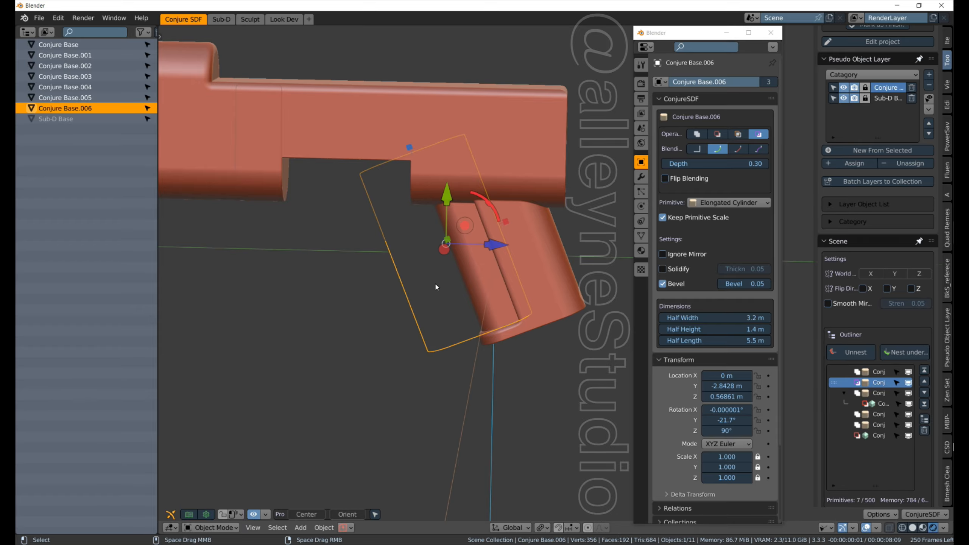
middle_click_drag(418, 338, 369, 340)
left_click(338, 379)
middle_click_drag(337, 379, 357, 201)
middle_click_drag(264, 193, 296, 168)
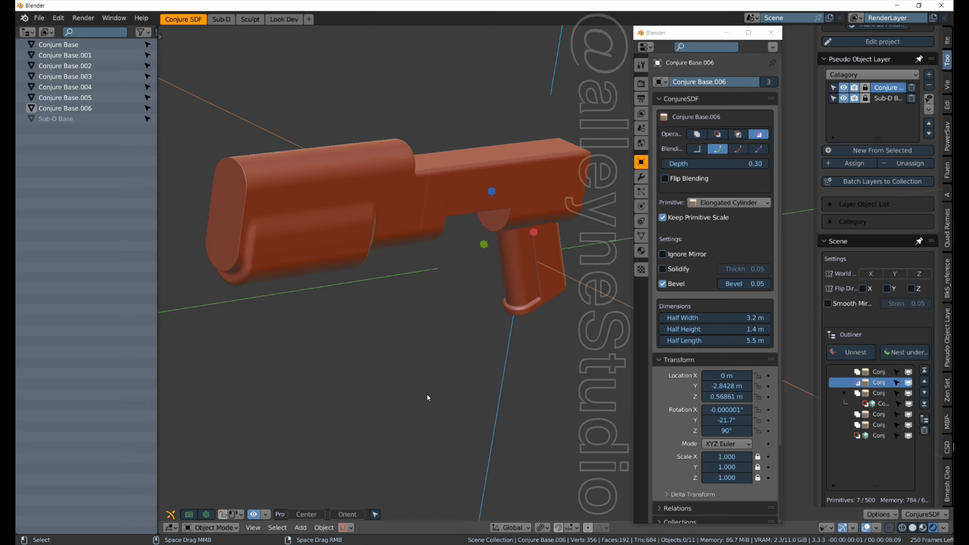
middle_click_drag(428, 395, 609, 235)
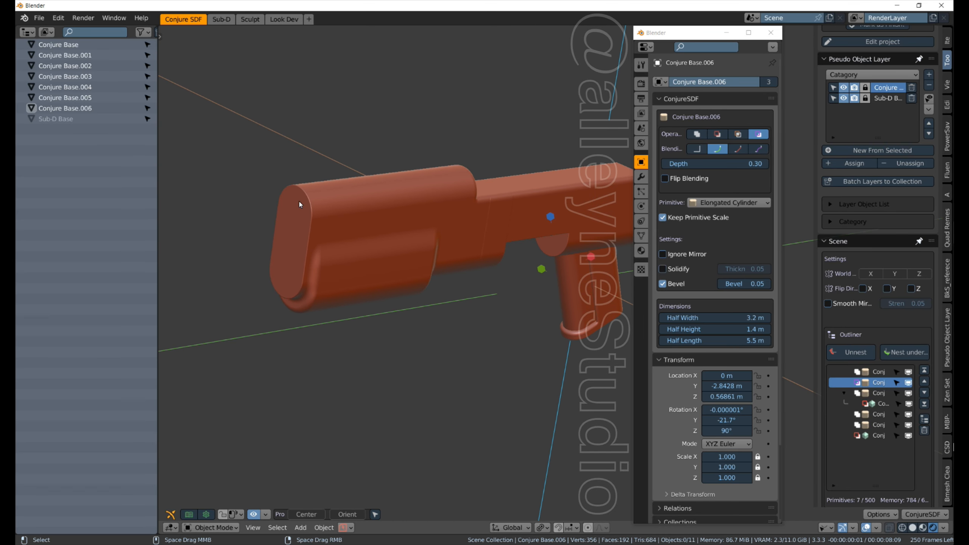
Duplicate the upper front elongated cylinder, raise the copy to about Z 12.75 m and change its primitive to Cylinder
left_click(442, 184)
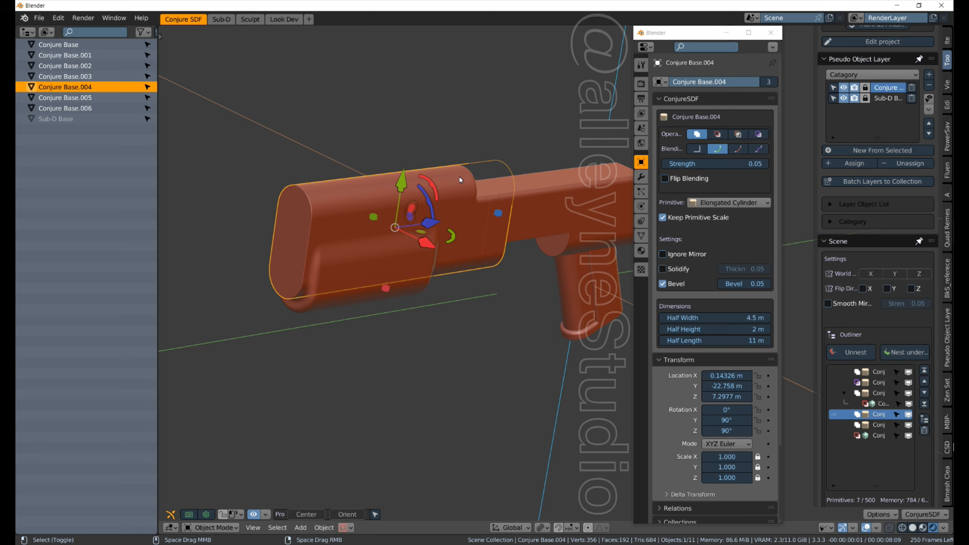
key("shift+d")
right_click(458, 176)
left_click_drag(403, 175, 412, 110)
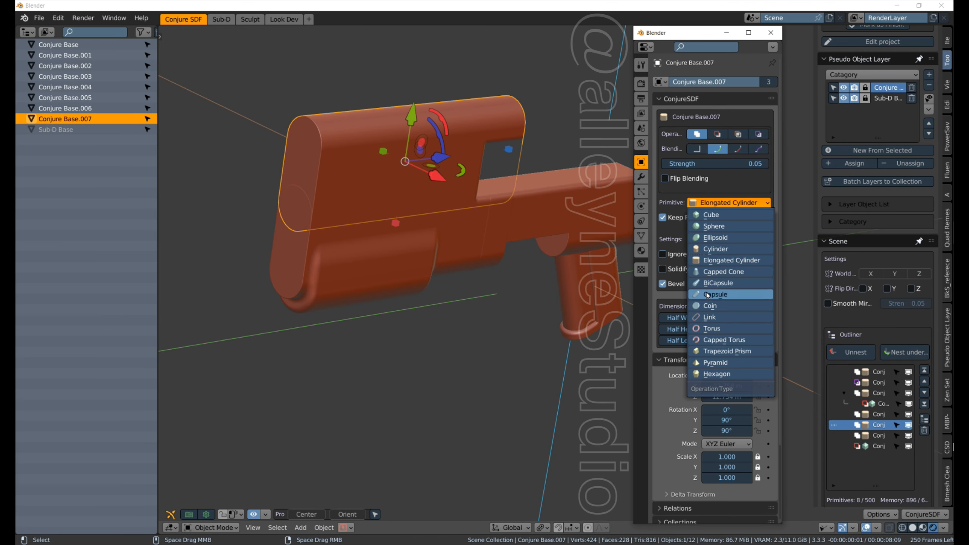
left_click(718, 249)
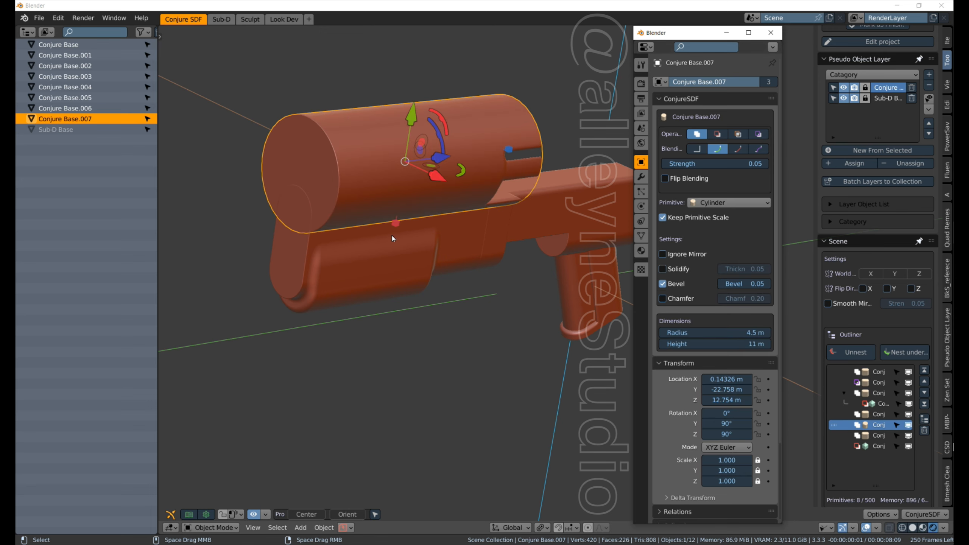
Reduce the new cylinder's radius to about 1.1 m and place it last in the ConjureSDF outliner
left_click_drag(392, 224, 398, 197)
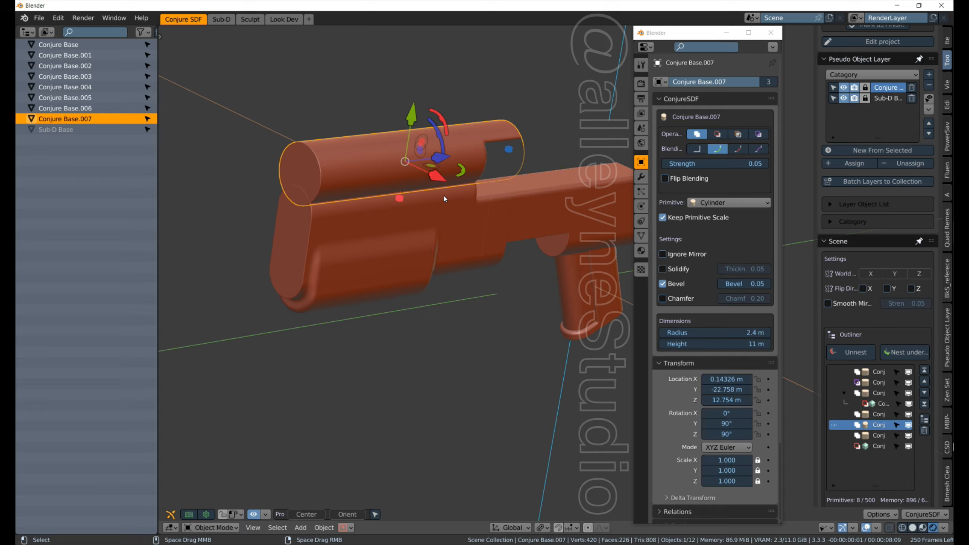
left_click(853, 353)
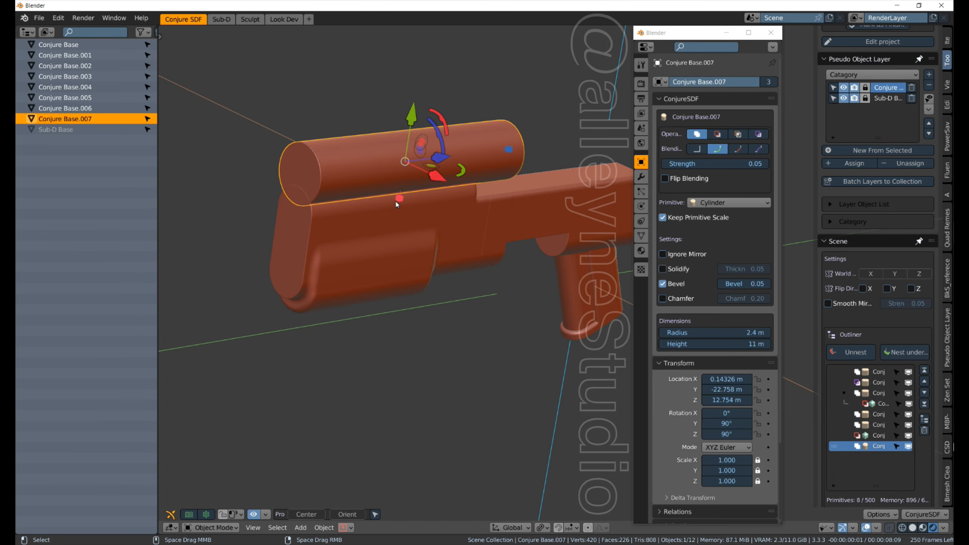
left_click_drag(396, 201, 405, 179)
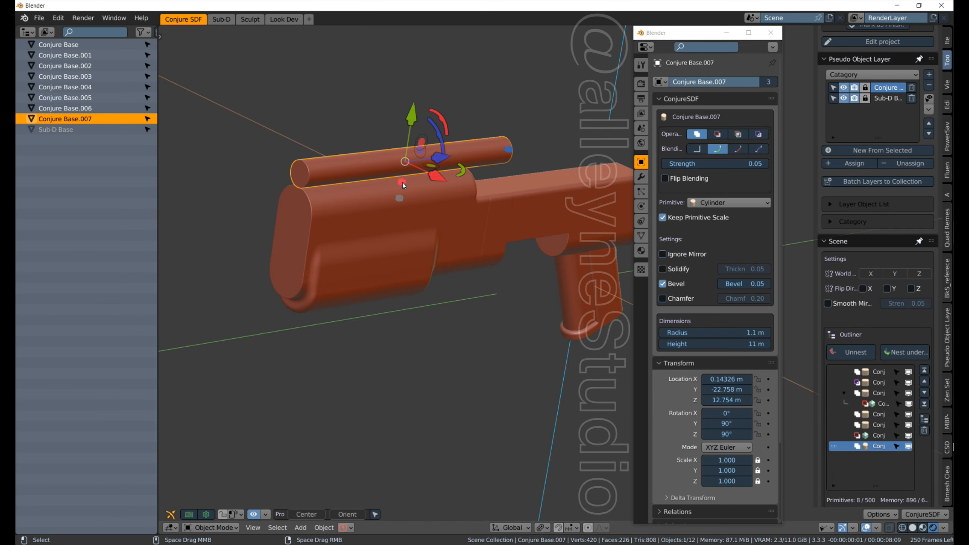
Lower the thin cylinder to about Z 10.16 m, lengthen it to about 13 m and slide it rearward to about Y -17.9 m
left_click_drag(426, 137, 414, 169)
middle_click_drag(543, 252, 459, 290)
middle_click_drag(524, 361, 527, 340)
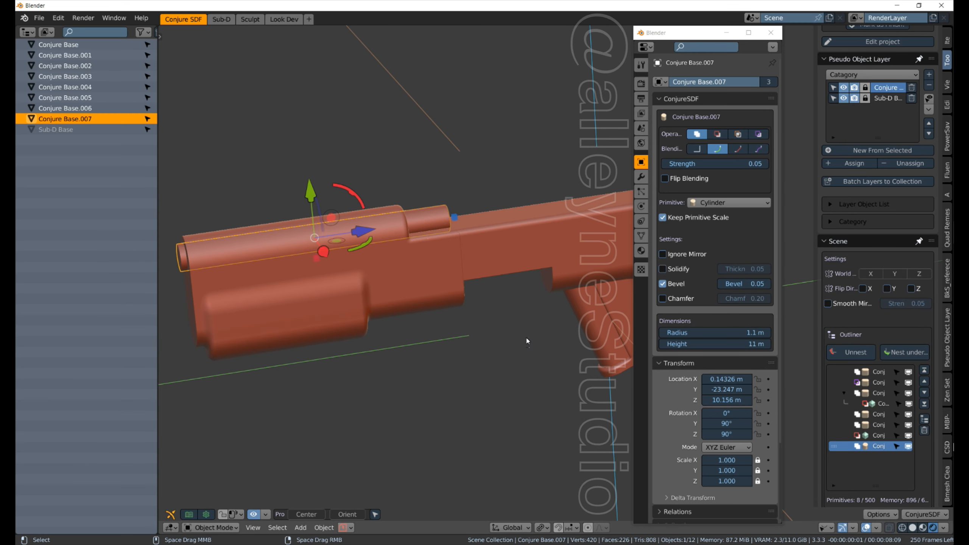
left_click_drag(455, 217, 489, 213)
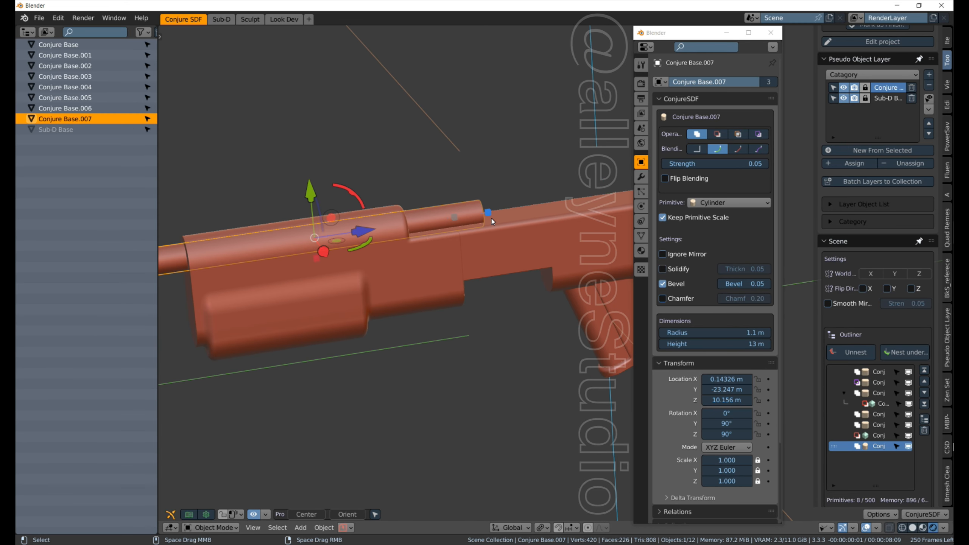
left_click_drag(359, 233, 443, 232)
middle_click_drag(302, 272, 342, 290)
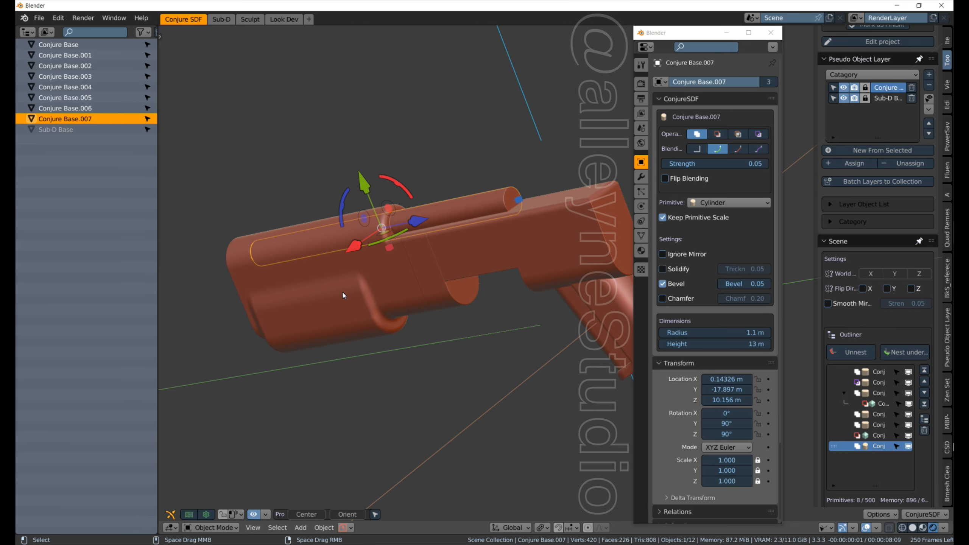
Set the thin top cylinder's bevel to 0.5
left_click(757, 284)
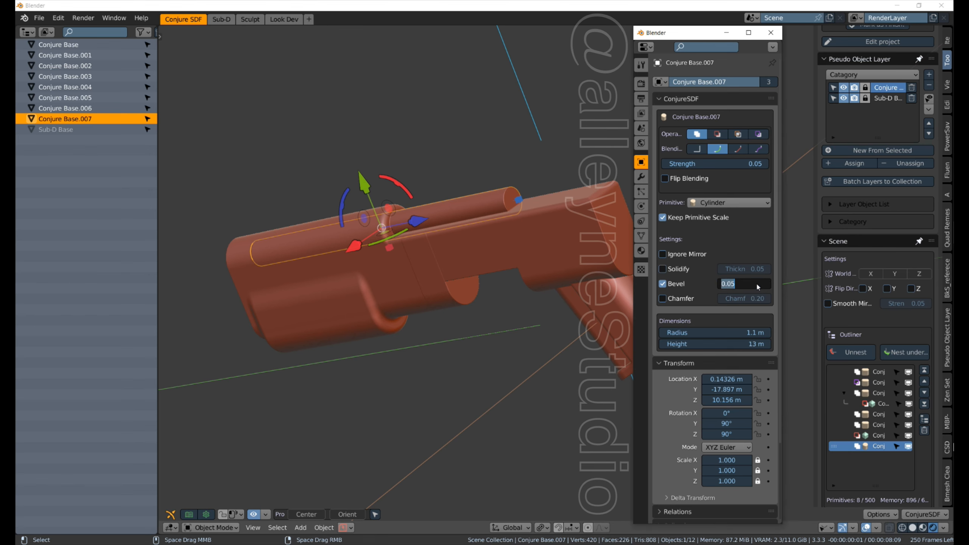
type("0.5")
key("Return")
Duplicate the thin top cylinder and place the copy rearward at about Y -1.96 m and Z 10.05 m
middle_click_drag(475, 221, 480, 199)
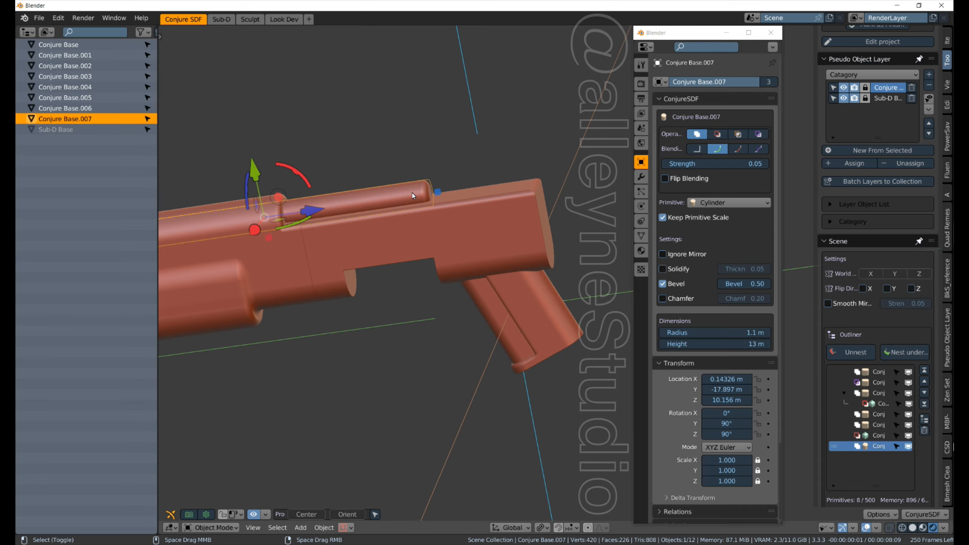
key("shift+d")
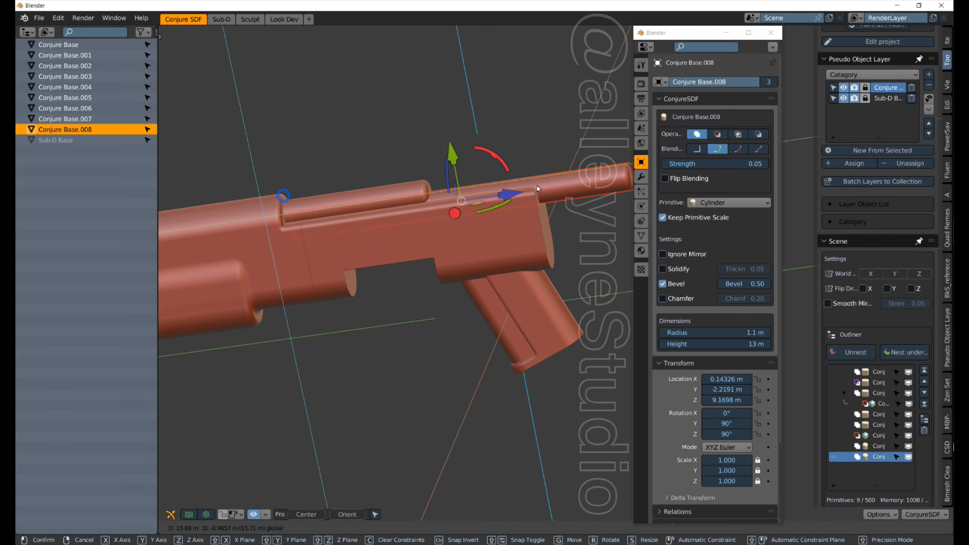
left_click(538, 191)
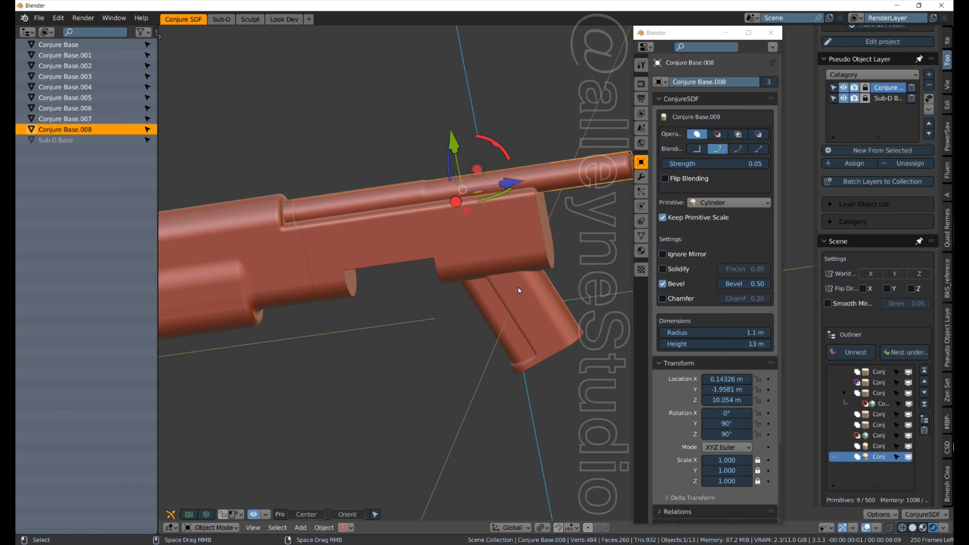
Shorten the rear cylinder copy to about 0.86 m and move it to the body's rear end at about Y 2.32 m
middle_click_drag(518, 288, 575, 246)
left_click_drag(562, 199, 409, 230)
scroll(409, 230, "up", 3)
middle_click_drag(419, 197, 400, 275, "shift")
left_click_drag(397, 231, 480, 237)
middle_click_drag(483, 263, 429, 236)
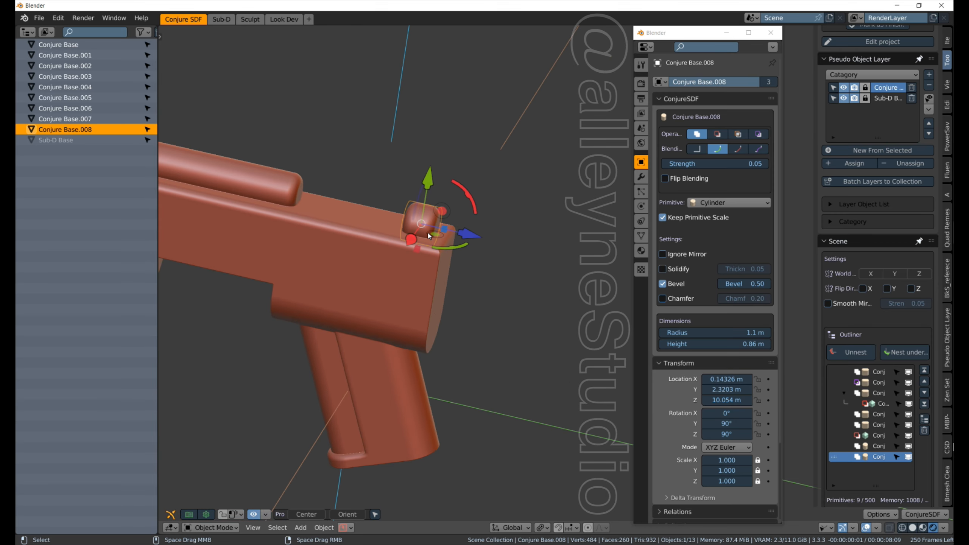
Change the short rear cylinder's primitive to Cube and set its bevel to 0.05
middle_click_drag(427, 308, 381, 305)
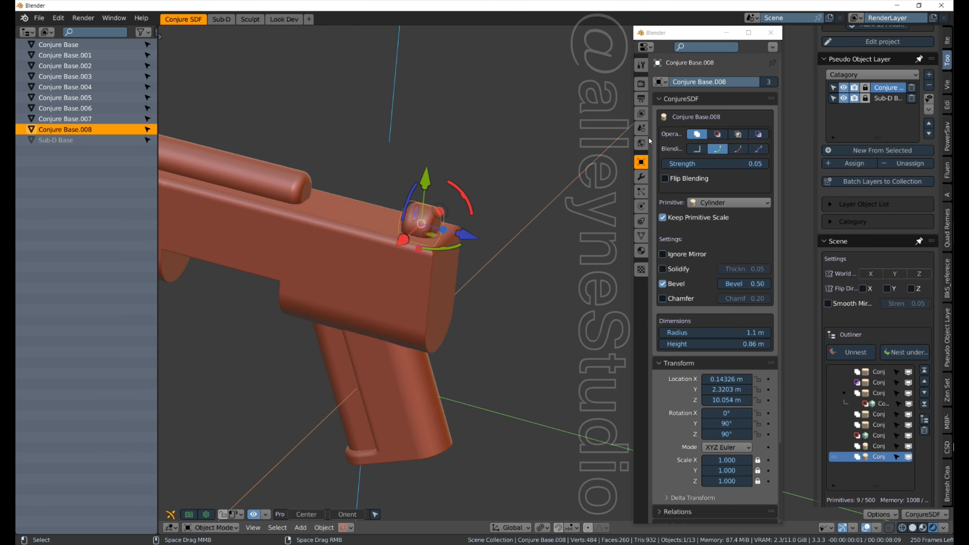
middle_click_drag(533, 280, 392, 284)
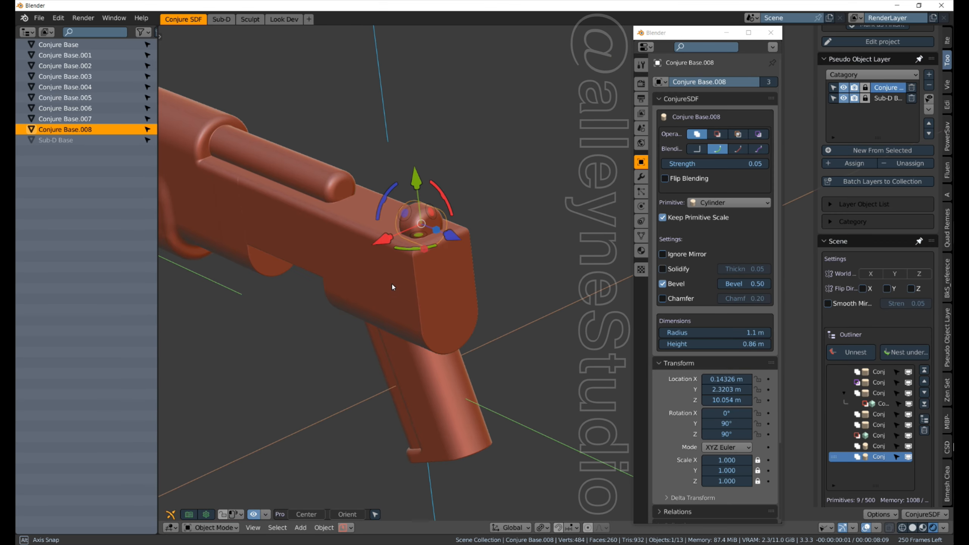
left_click(724, 204)
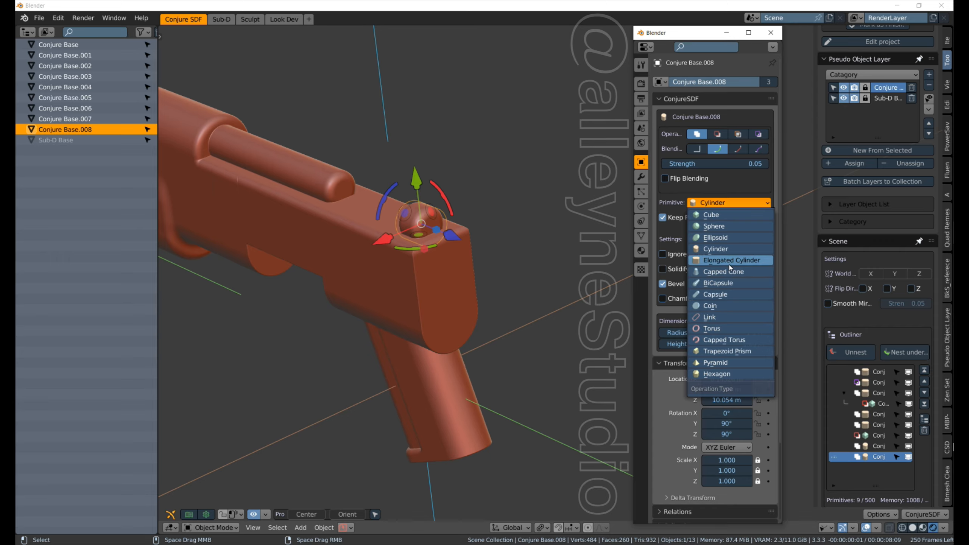
left_click(728, 217)
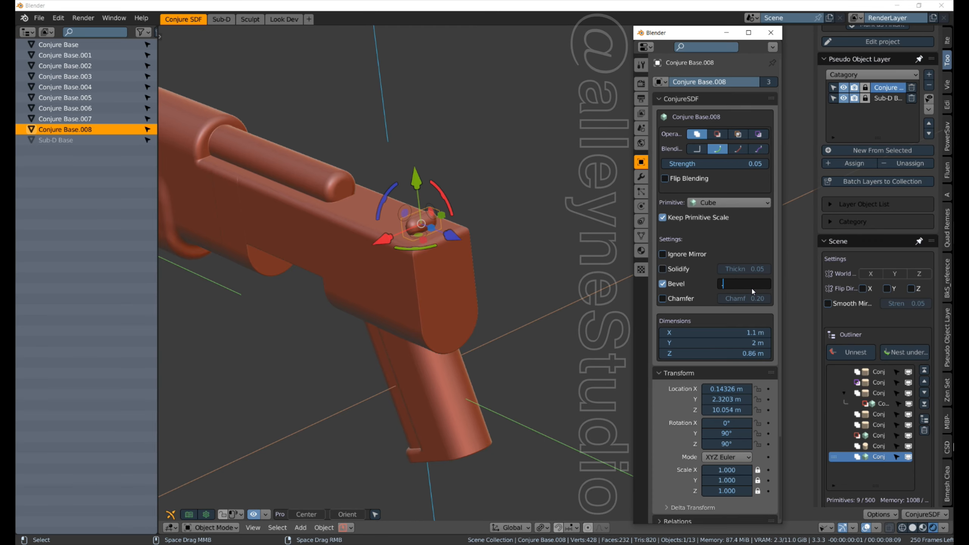
left_click_drag(752, 289, 631, 268)
type(".05")
key("Return")
scroll(278, 248, "up", 2)
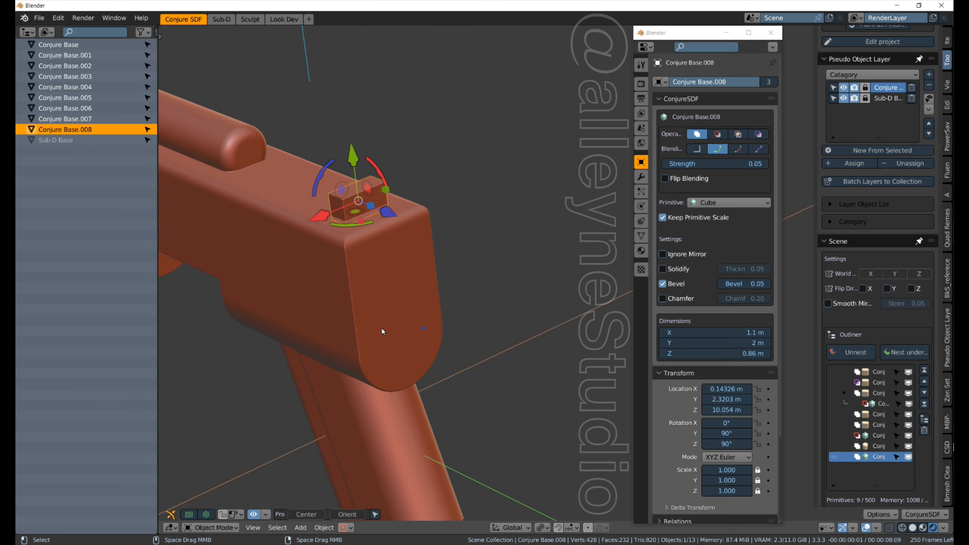
Lengthen the rear cube to about 3.1 m in Z and tilt it into the body, rotated 76° in Y, at about Y 1.61 m and Z 9.66 m
middle_click_drag(381, 329, 309, 234)
scroll(432, 350, "down", 6)
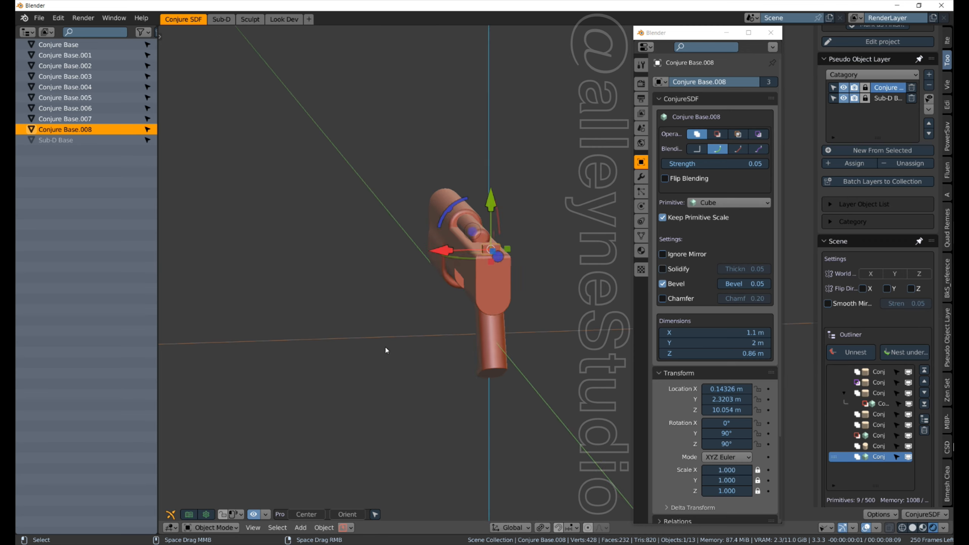
middle_click_drag(386, 348, 637, 349)
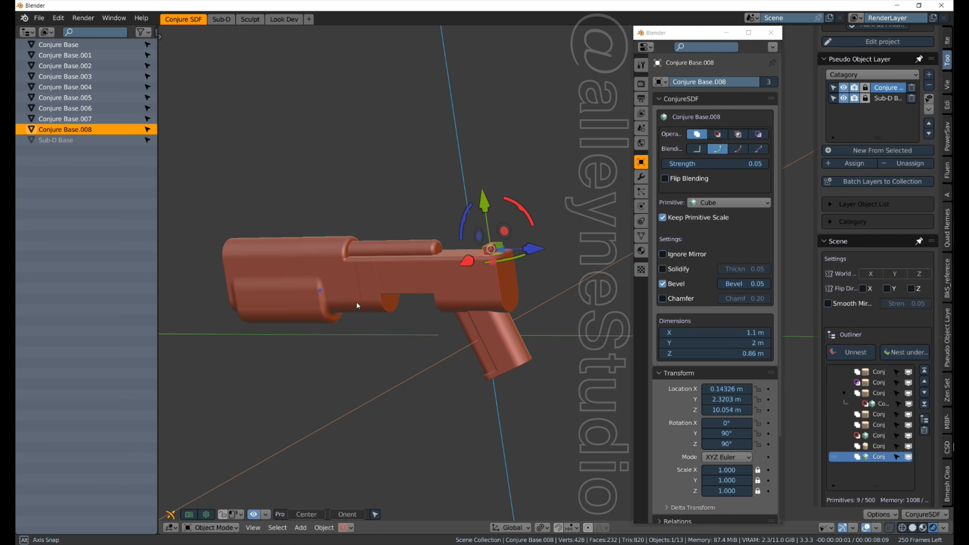
middle_click_drag(320, 291, 508, 321)
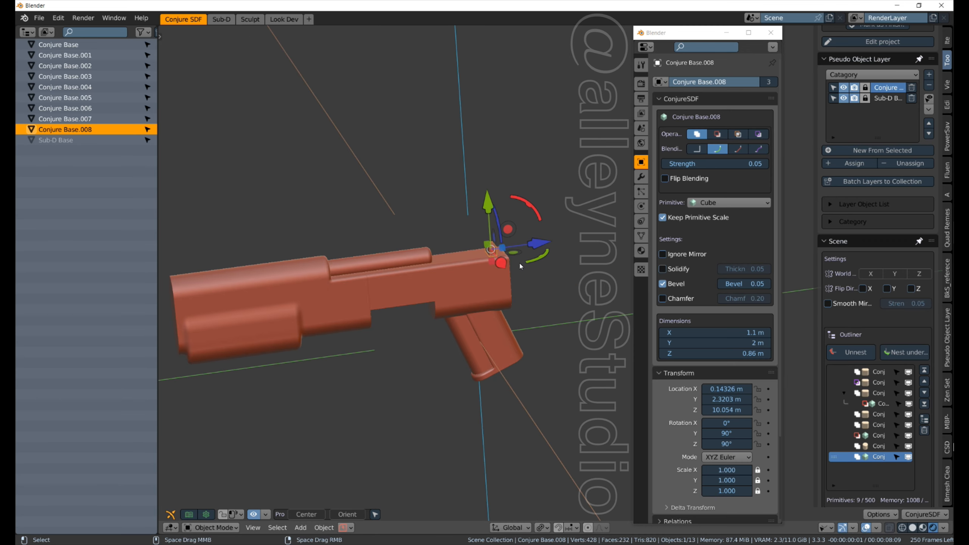
scroll(517, 314, "up", 2)
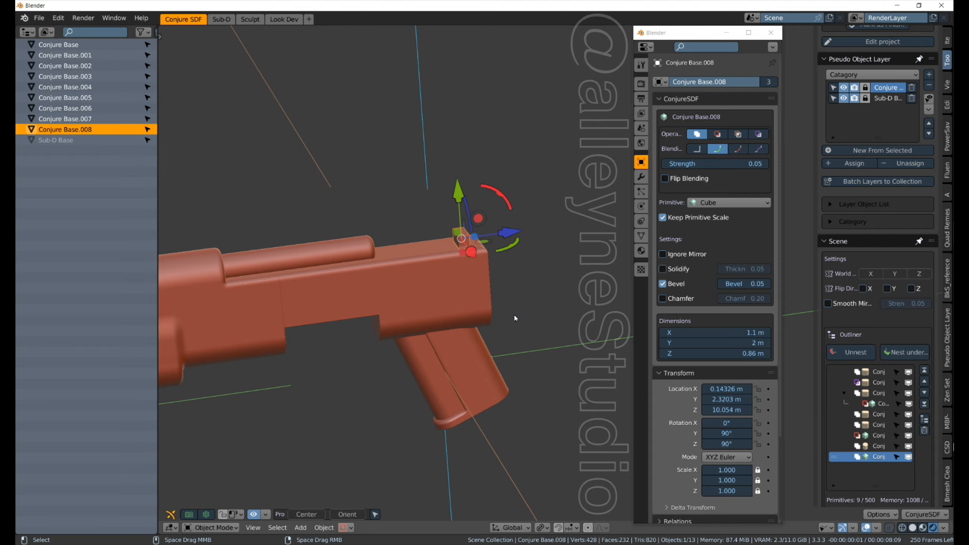
scroll(486, 312, "up", 2)
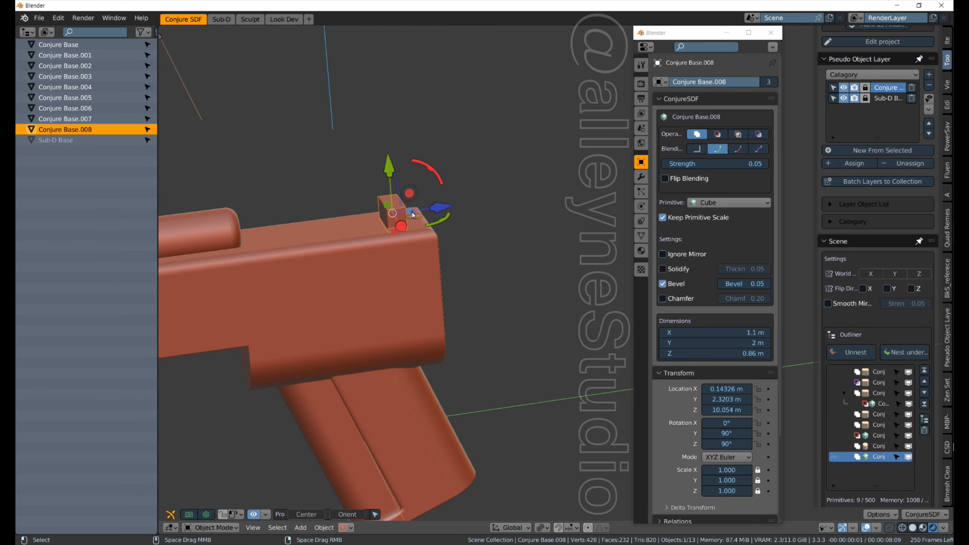
left_click_drag(412, 213, 366, 224)
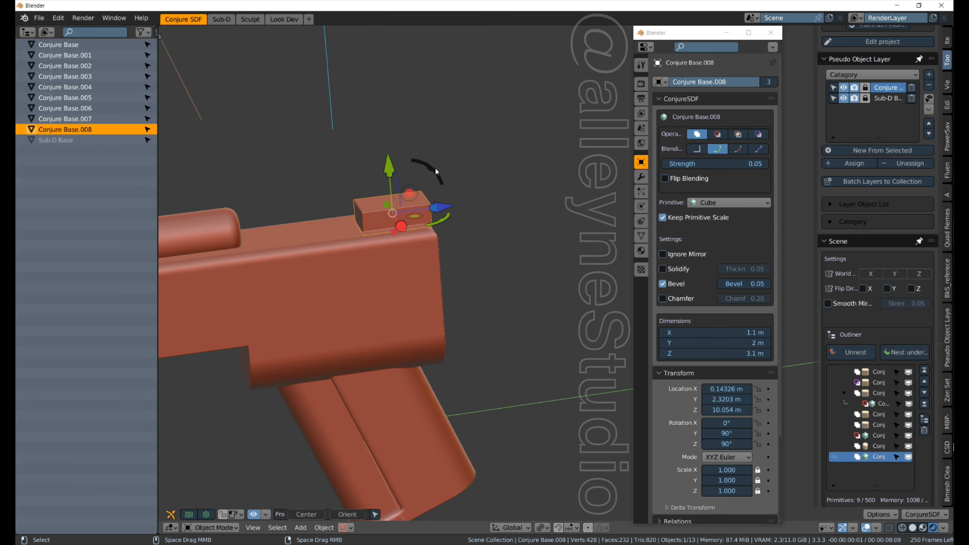
left_click_drag(435, 167, 403, 207)
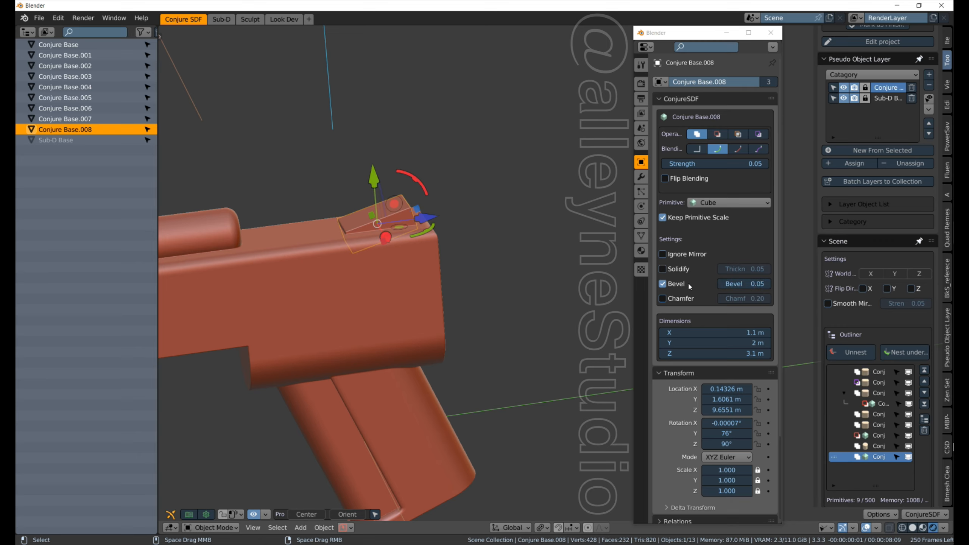
Try a bevel of 0.4 on the tilted rear sight cube
left_click(753, 284)
key("BackSpace")
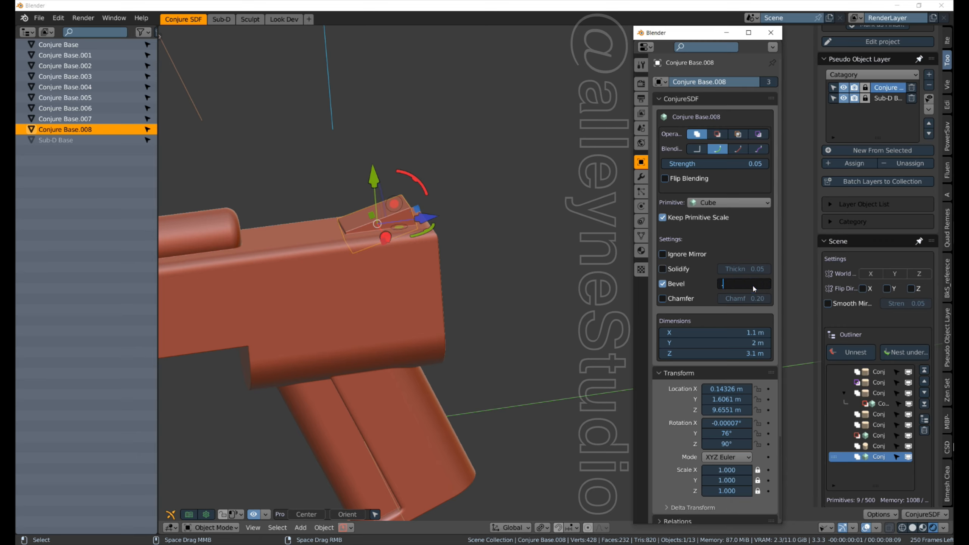
type("0.4")
key("Return")
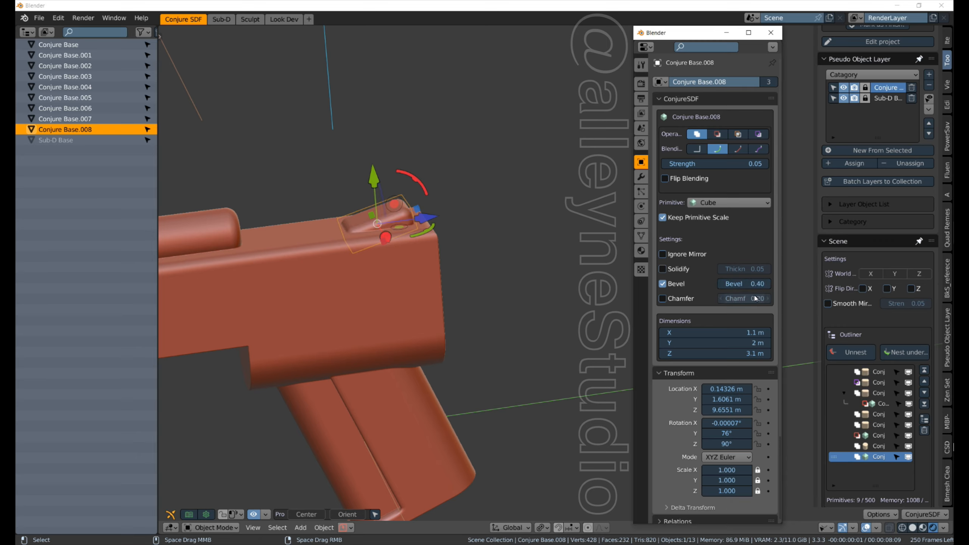
Set the rear sight cube's bevel to 0.3 and its blend strength to 0.5
left_click(757, 287)
type("0.3")
key("Return")
left_click(748, 165)
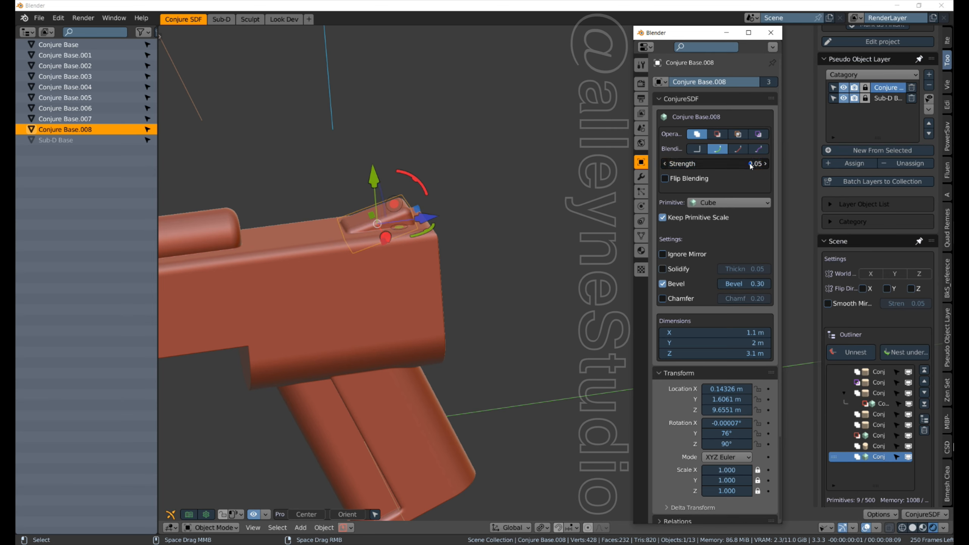
key("BackSpace")
type("0.5")
key("Return")
Make the large top cutting cube Conjure Base.002 and the body's elongated cylinder Conjure Base.001 unselectable
middle_click_drag(458, 272, 424, 241)
scroll(235, 263, "down", 2)
scroll(220, 250, "down", 3)
middle_click_drag(339, 269, 480, 314)
middle_click_drag(533, 287, 467, 291)
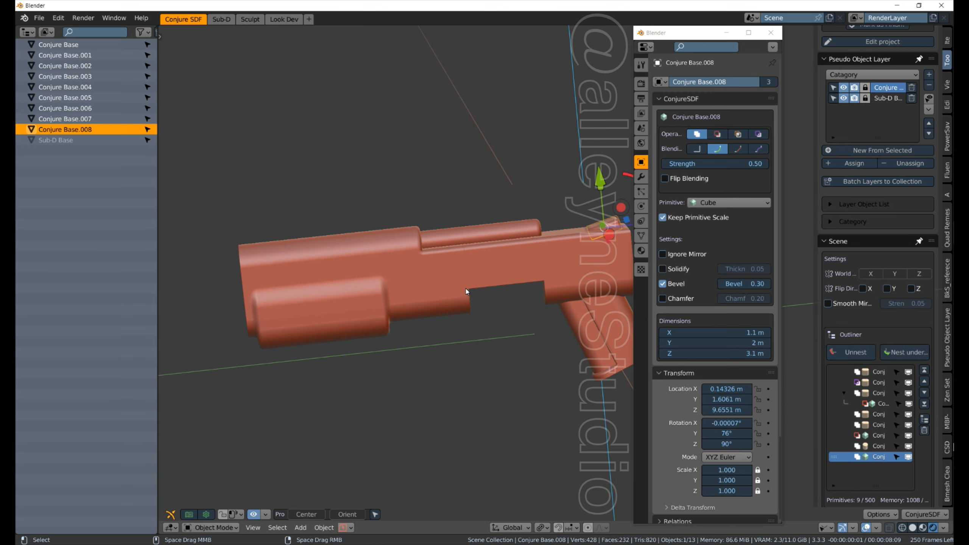
left_click(472, 234)
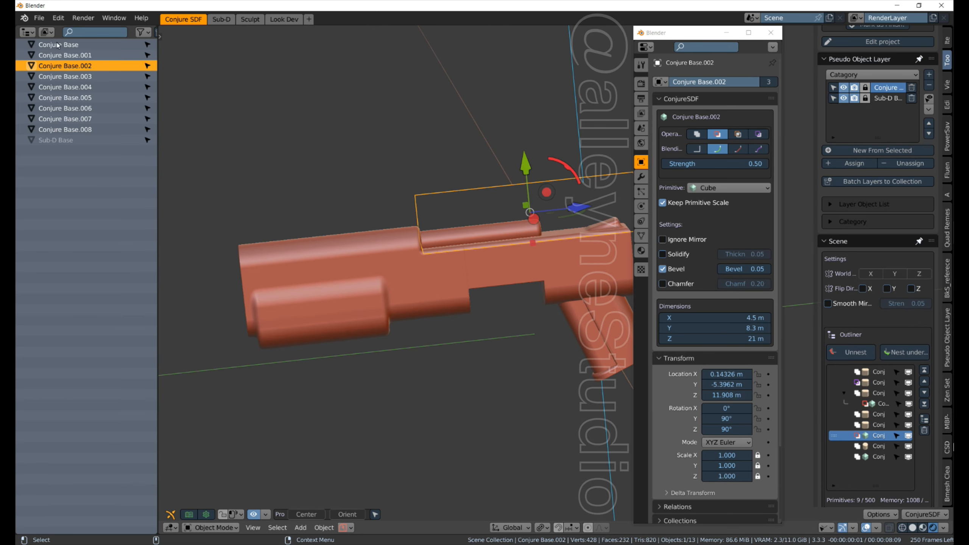
left_click(147, 66)
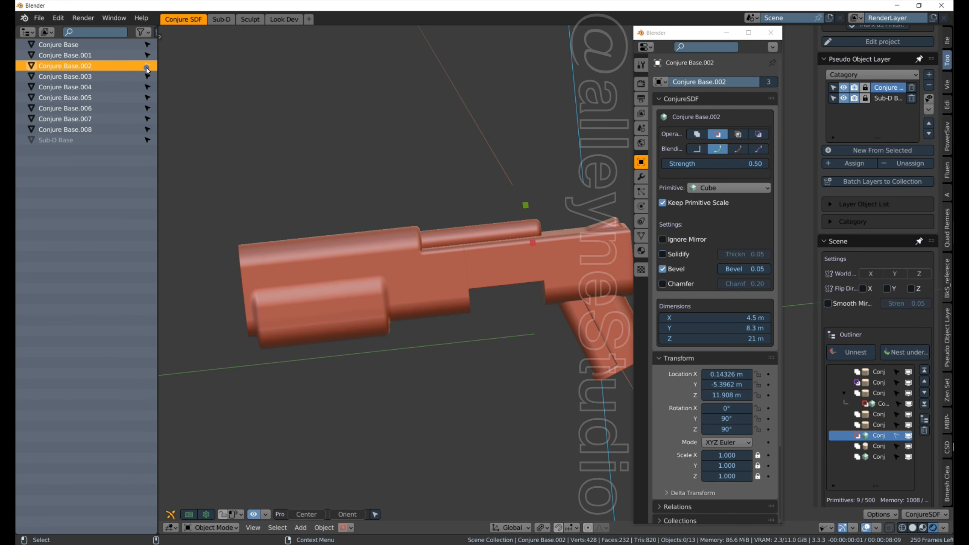
left_click(483, 231)
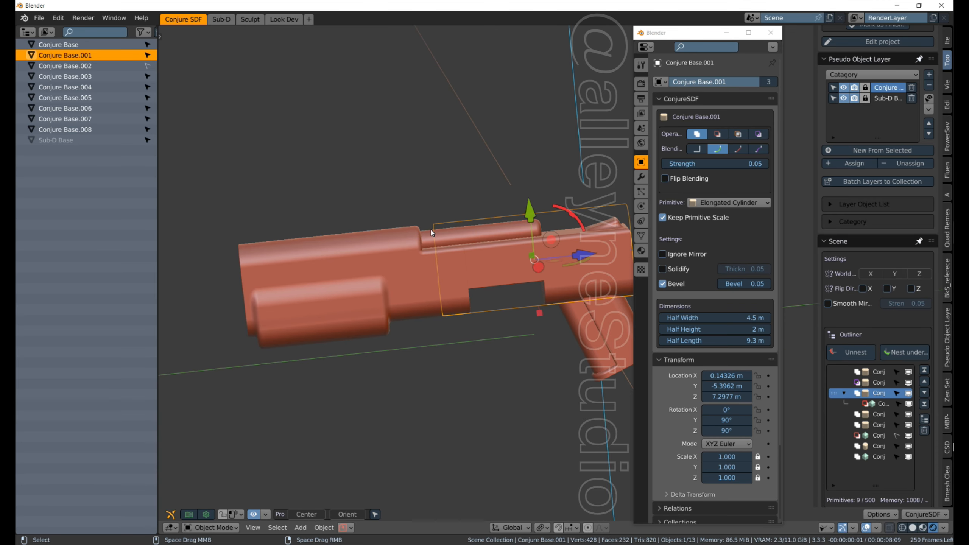
left_click(427, 231)
left_click(482, 232)
left_click(146, 55)
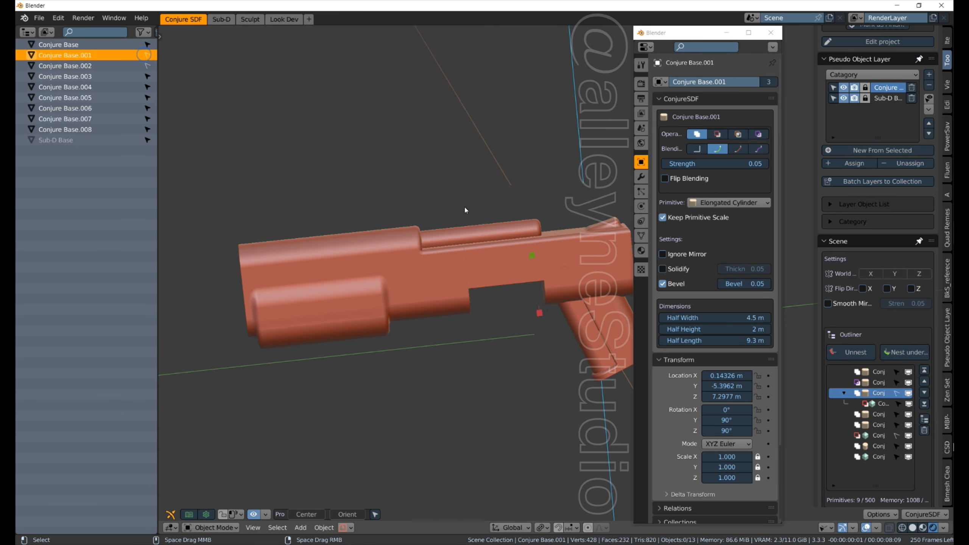
Duplicate the thin top cylinder, lower the copy to about Z 4.72 m and enlarge its radius to about 1.5 m
left_click(468, 240)
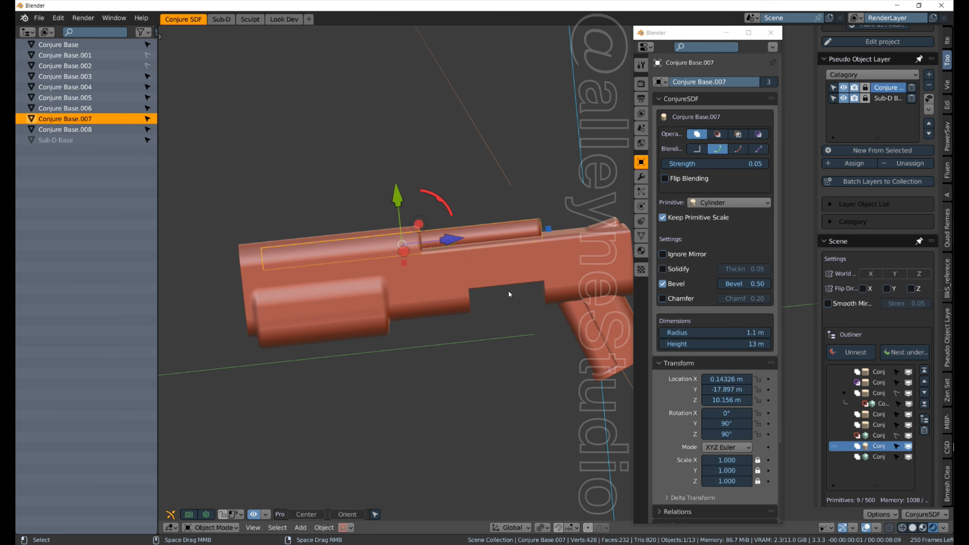
key("shift+d")
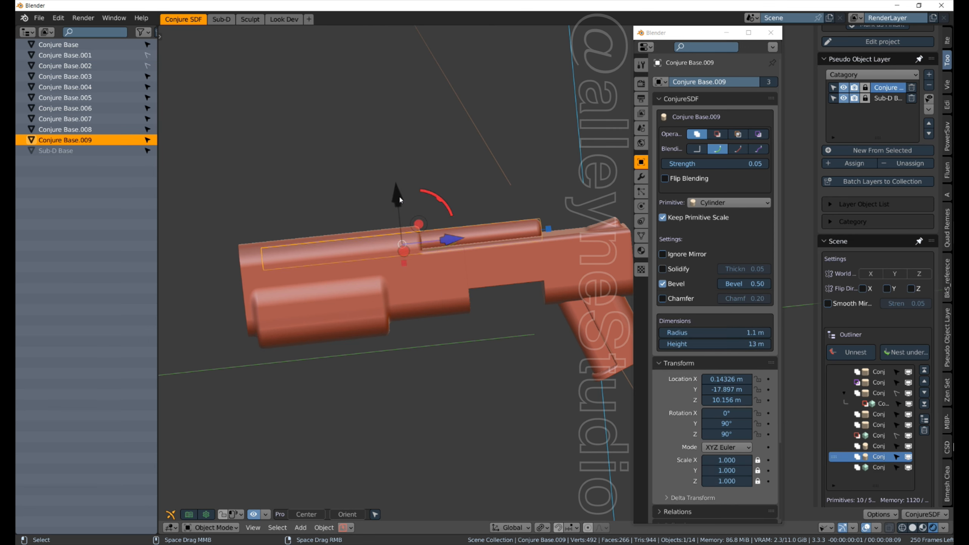
left_click_drag(399, 195, 401, 247)
middle_click_drag(455, 349, 369, 312)
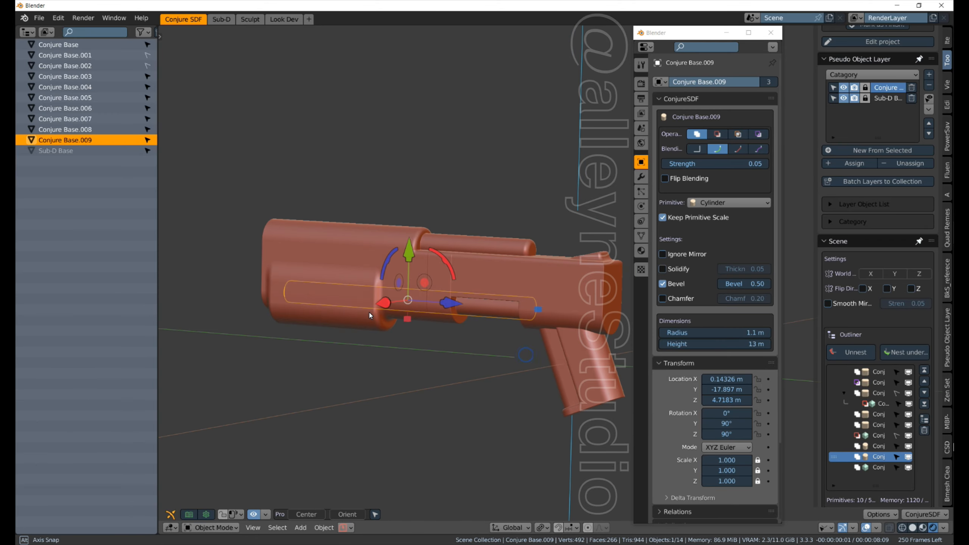
left_click_drag(411, 320, 407, 327)
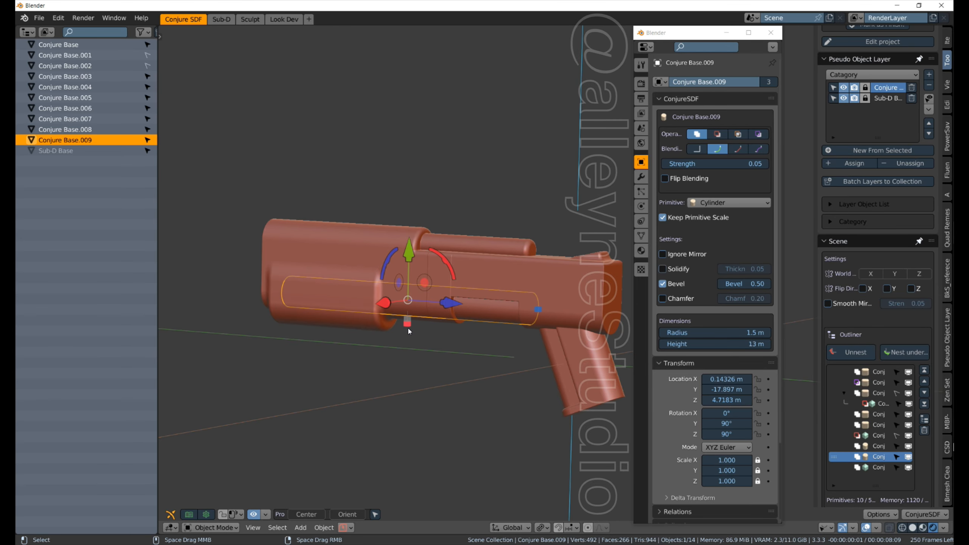
Shorten the lower cylinder copy to about 5.1 m so it fills the body's cutout at about Y -7.77 m
scroll(515, 354, "up", 5)
middle_click_drag(547, 342, 569, 361)
middle_click_drag(443, 172, 489, 273)
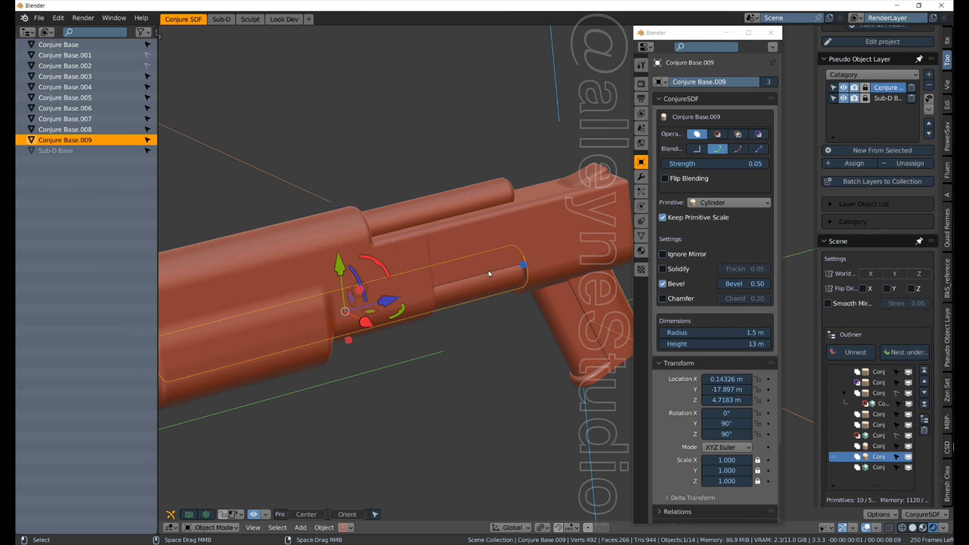
left_click_drag(524, 267, 491, 269)
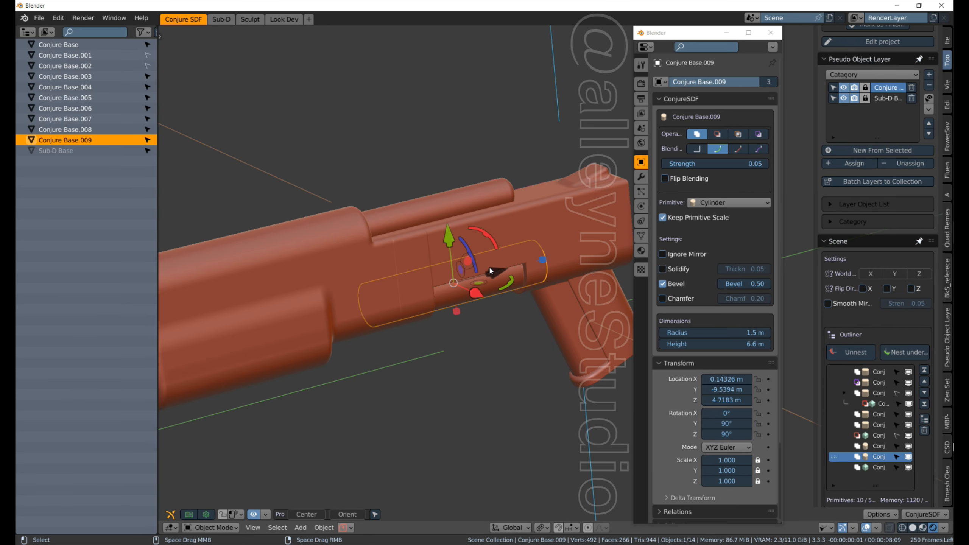
left_click_drag(546, 258, 523, 267)
Bore the top of the muzzle by duplicating the thin top cylinder forward to about Y -41.04 m and subtracting the copy
middle_click_drag(503, 316, 534, 258)
scroll(461, 312, "down", 2)
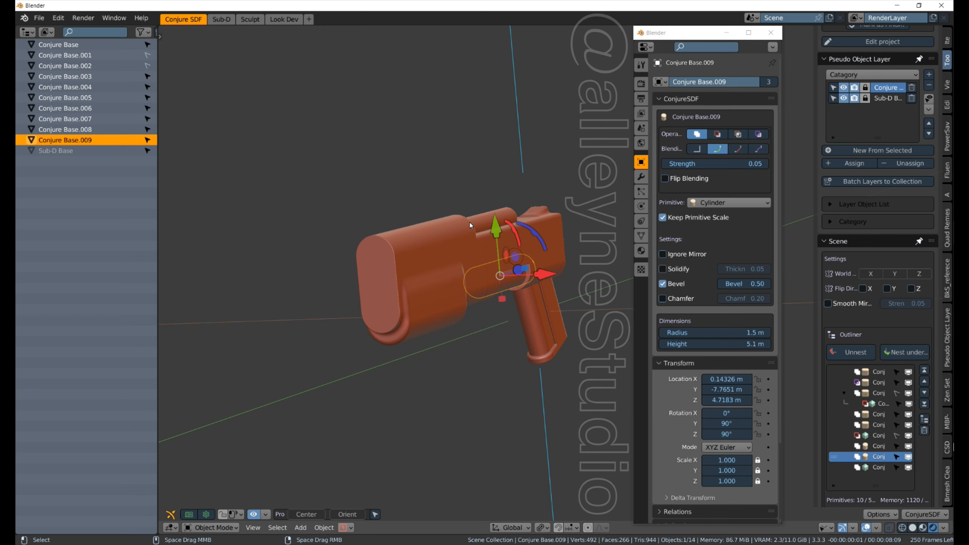
left_click(481, 220)
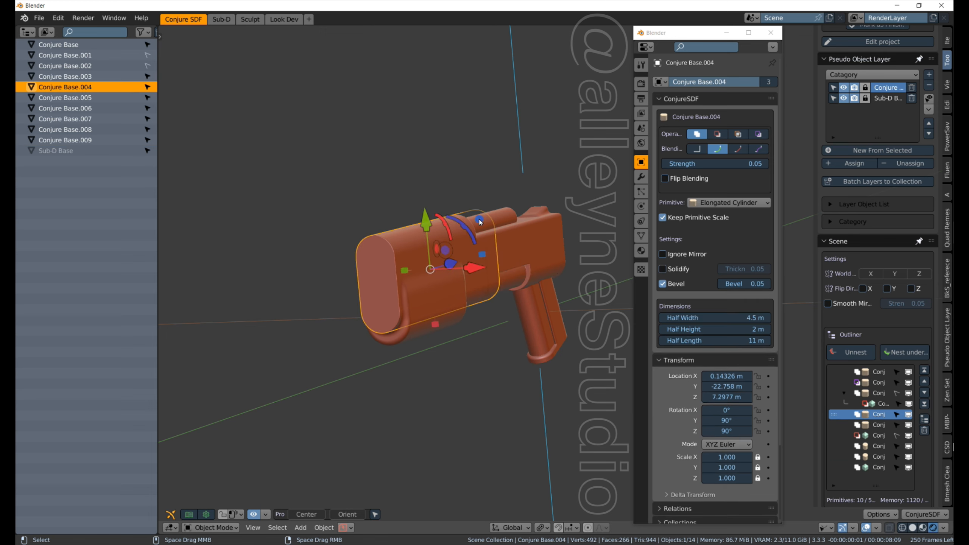
left_click(511, 215)
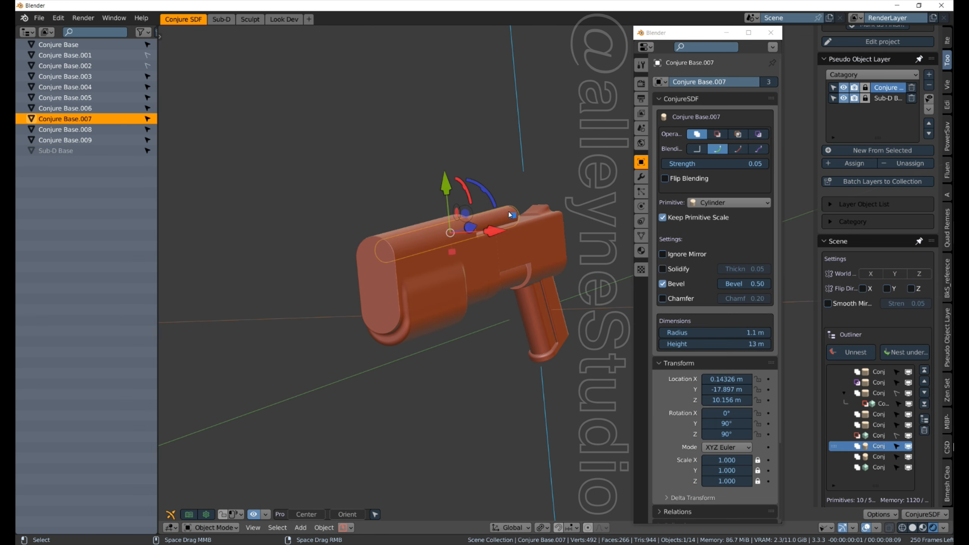
key("shift+d")
right_click(511, 215)
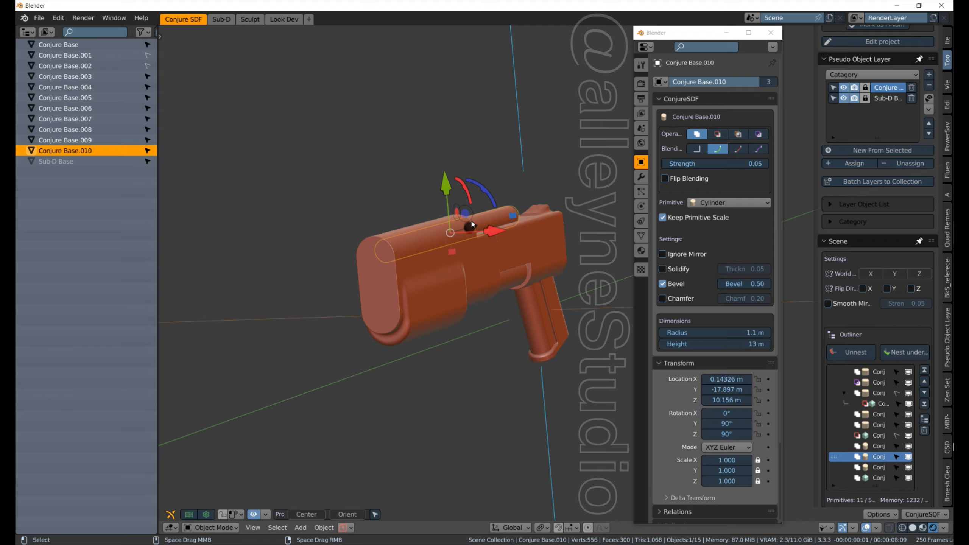
key("g")
key("y")
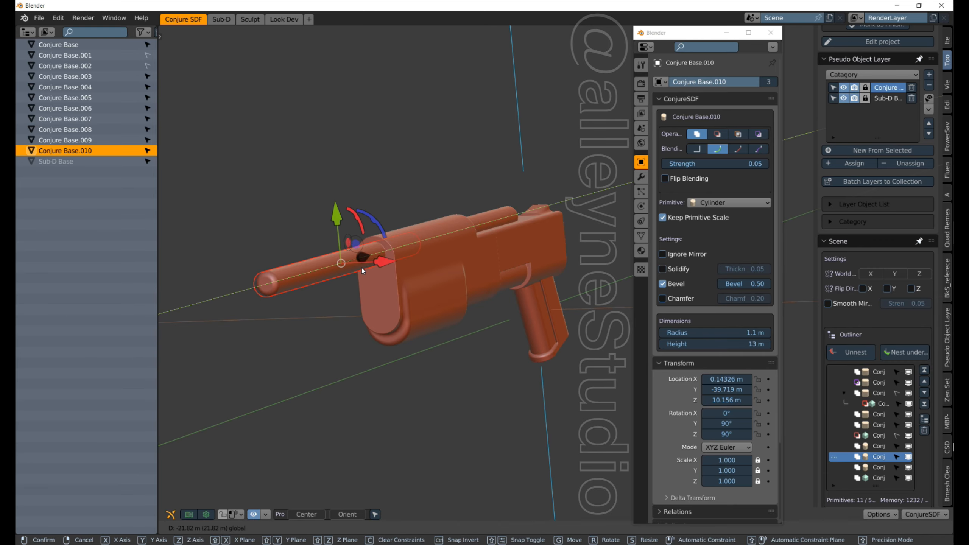
left_click(357, 262)
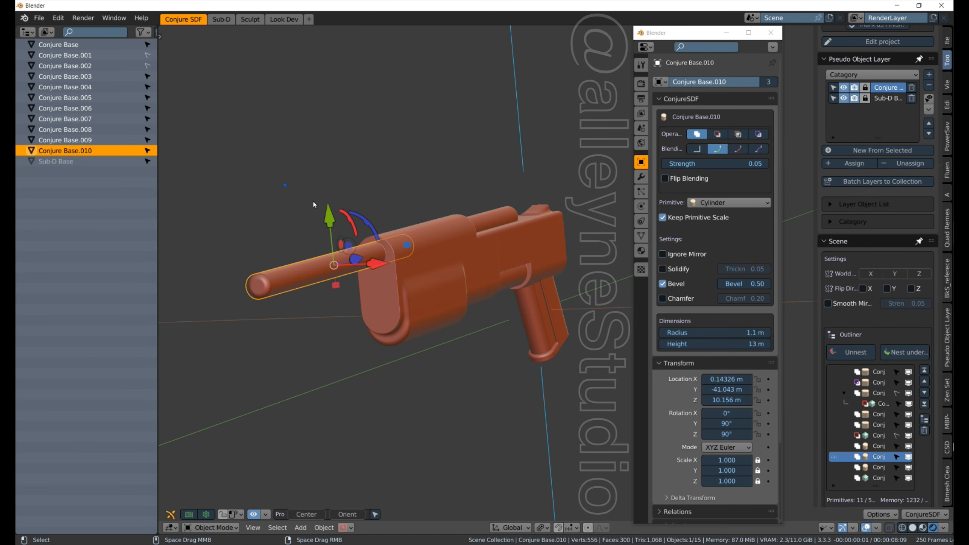
middle_click_drag(314, 202, 627, 169)
left_click(718, 134)
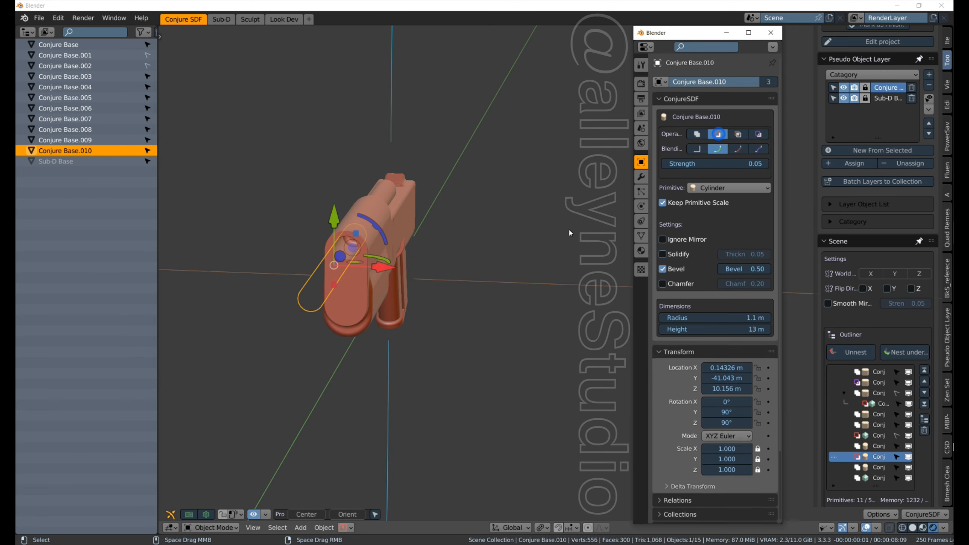
Duplicate the subtracting muzzle cylinder straight down to about Z 7.43 m for a second bore
middle_click_drag(428, 265, 281, 286)
middle_click_drag(439, 313, 390, 301)
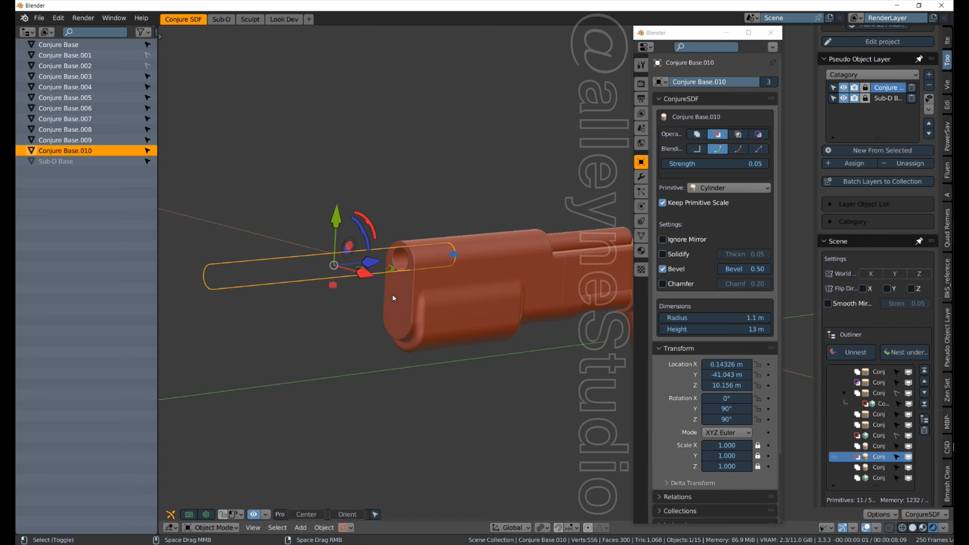
key("shift+d")
key("z")
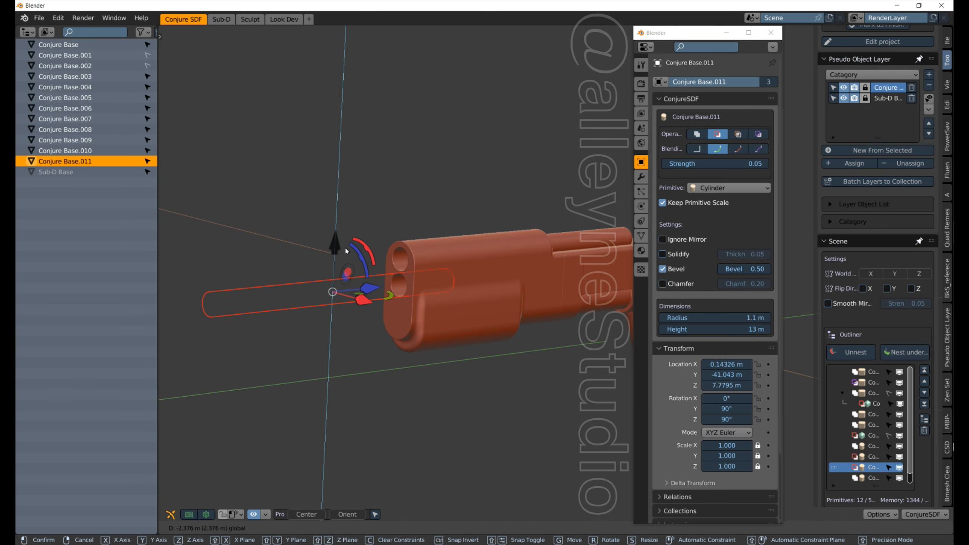
left_click(343, 251)
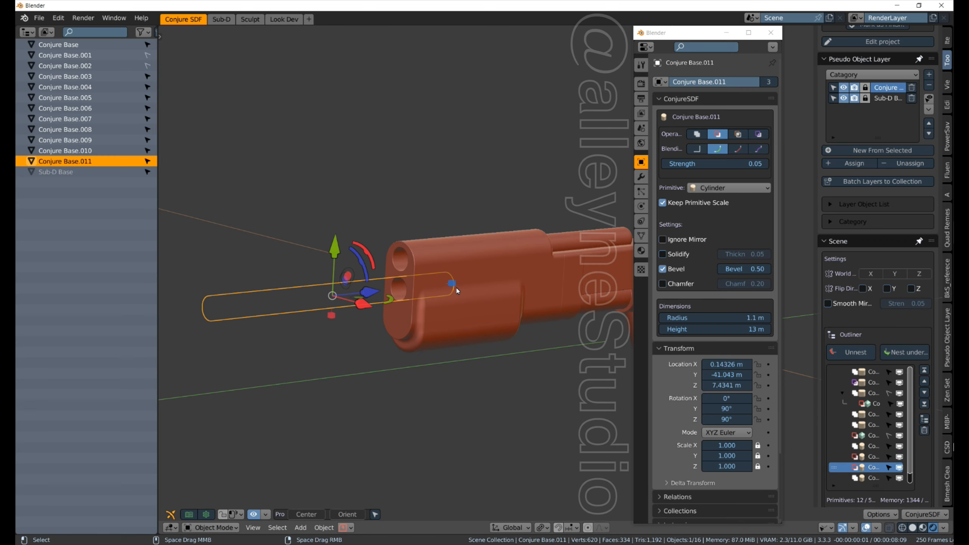
Duplicate the second bore cylinder and lower the copy to about Z 4.78 m for a third bore
middle_click_drag(551, 332, 480, 329)
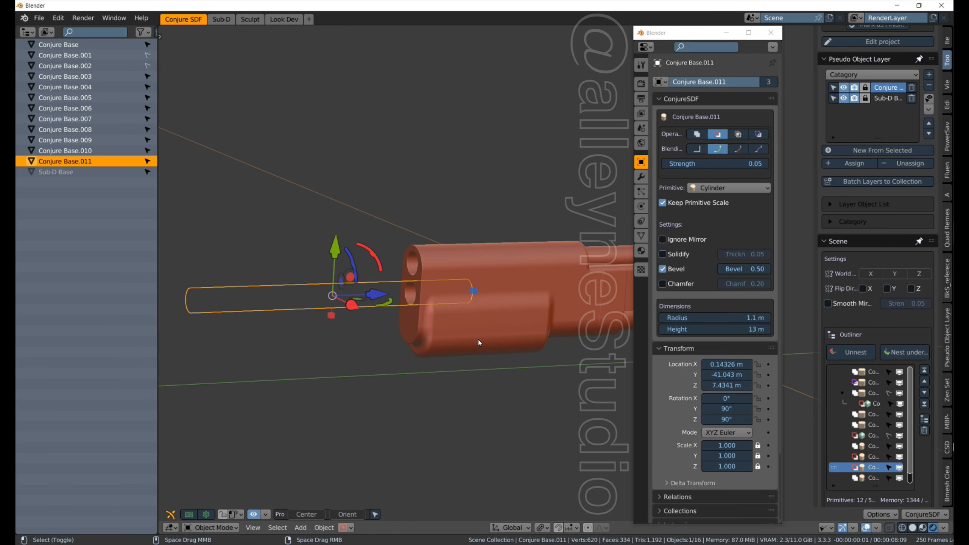
key("shift+d")
right_click(479, 339)
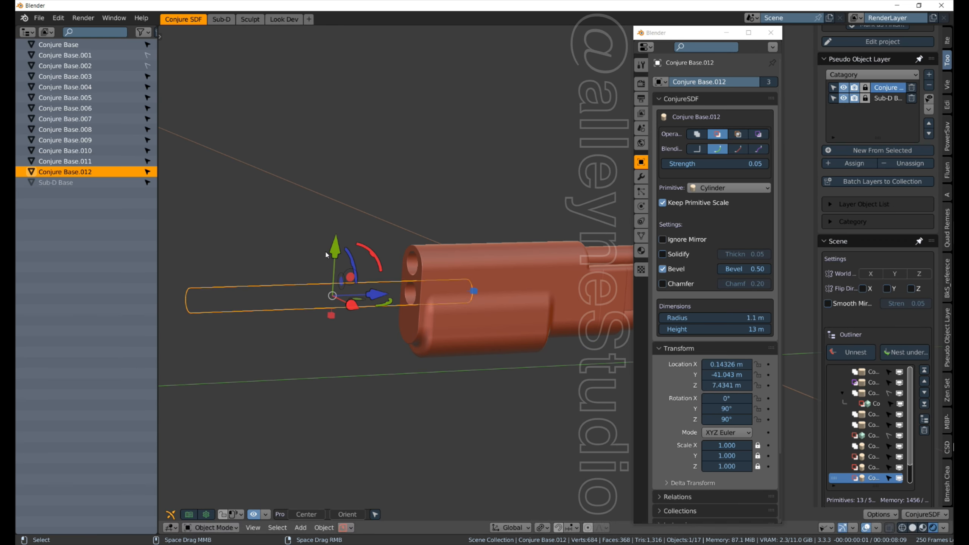
left_click_drag(335, 250, 410, 313)
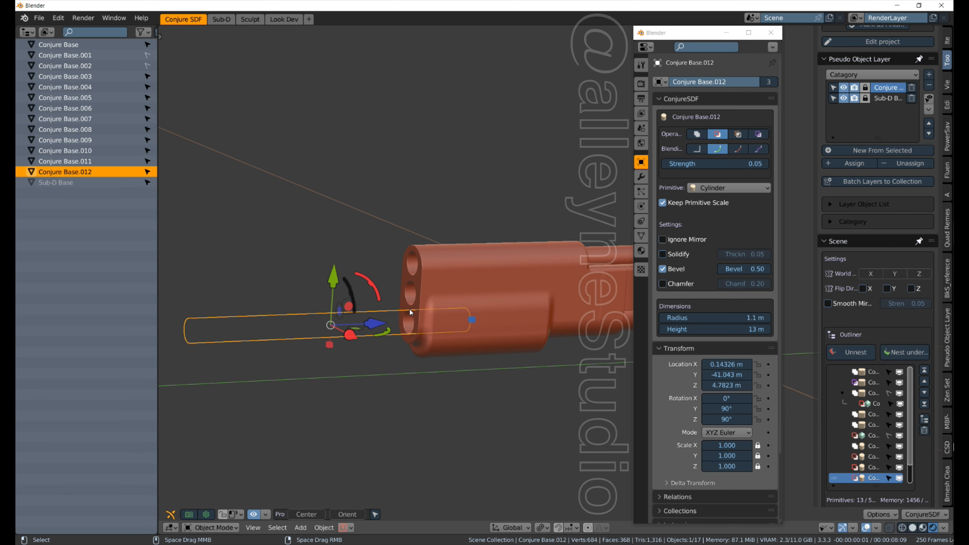
Change the lowest muzzle cylinder's operation to Inset with a depth of 0.3
left_click(699, 135)
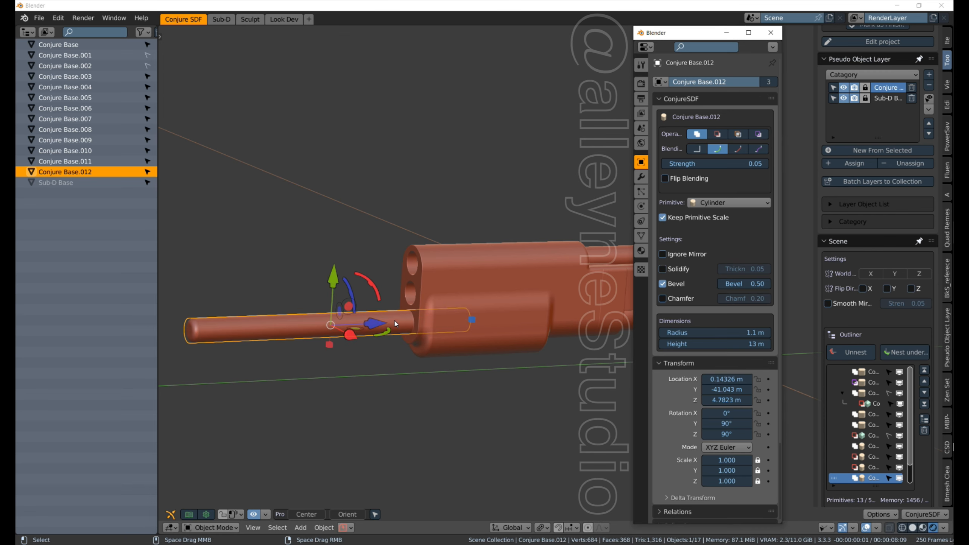
left_click(761, 136)
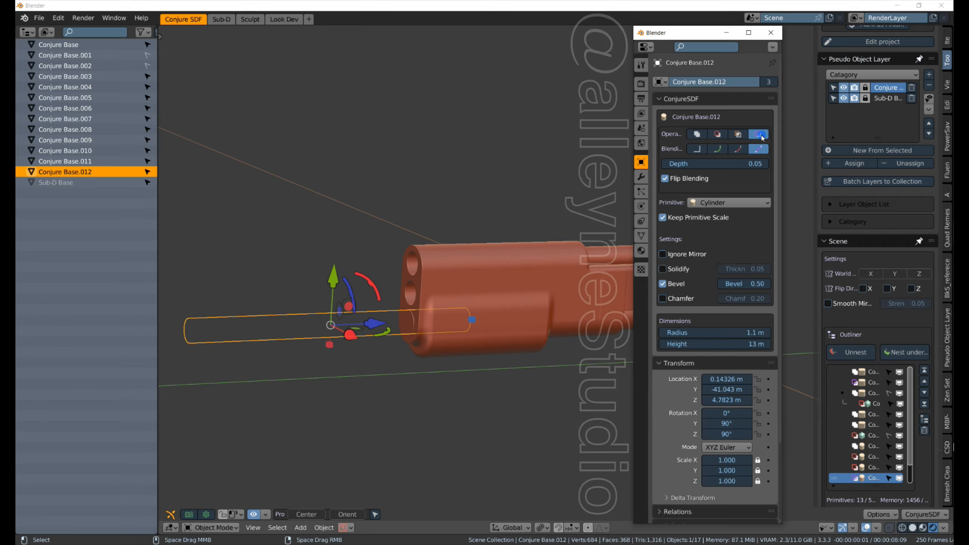
middle_click_drag(345, 377, 364, 371)
left_click(760, 165)
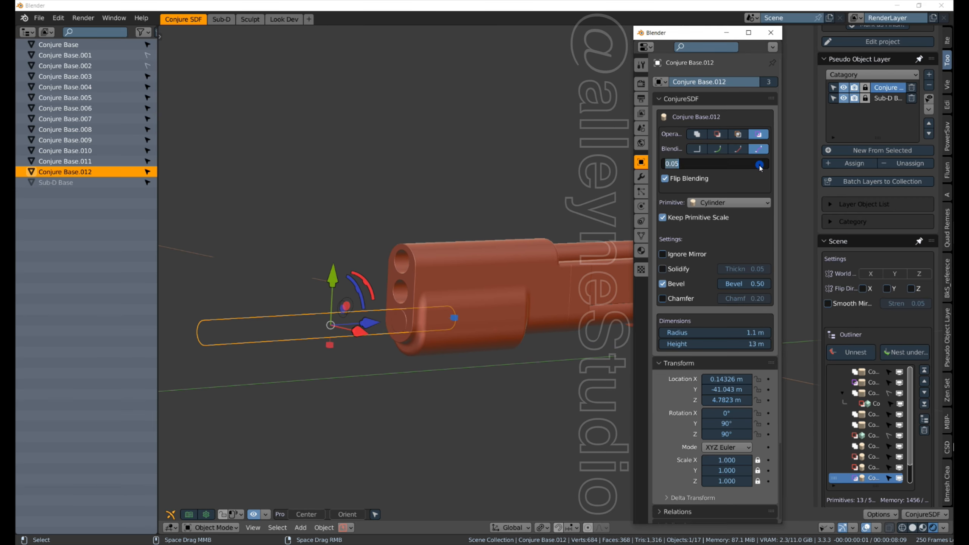
type("0.3")
key("Return")
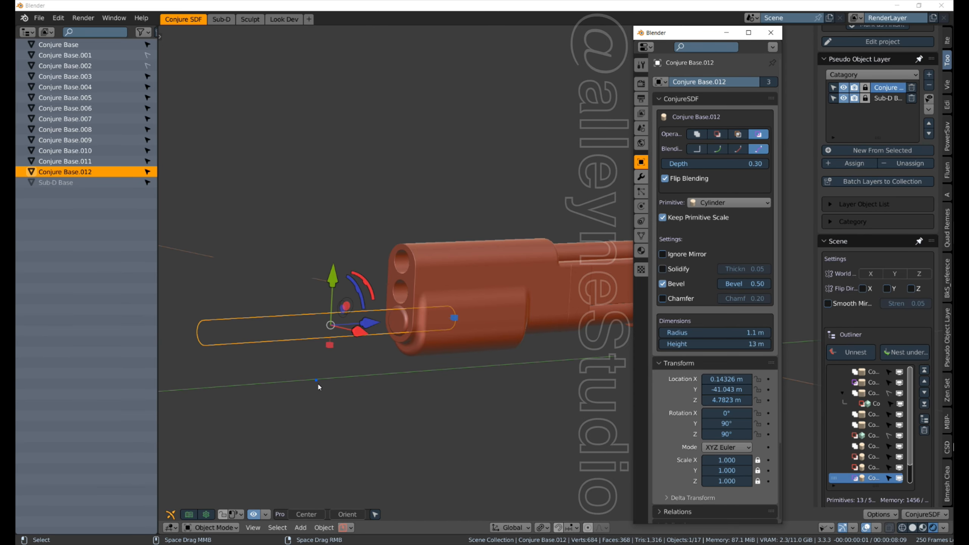
Reduce the lowest muzzle cylinder to about 0.73 m radius and 8.9 m height, lowered to about Z 4.35 m, and deselect it
middle_click_drag(318, 384, 356, 355)
left_click_drag(332, 348, 331, 341)
left_click_drag(335, 285, 337, 291)
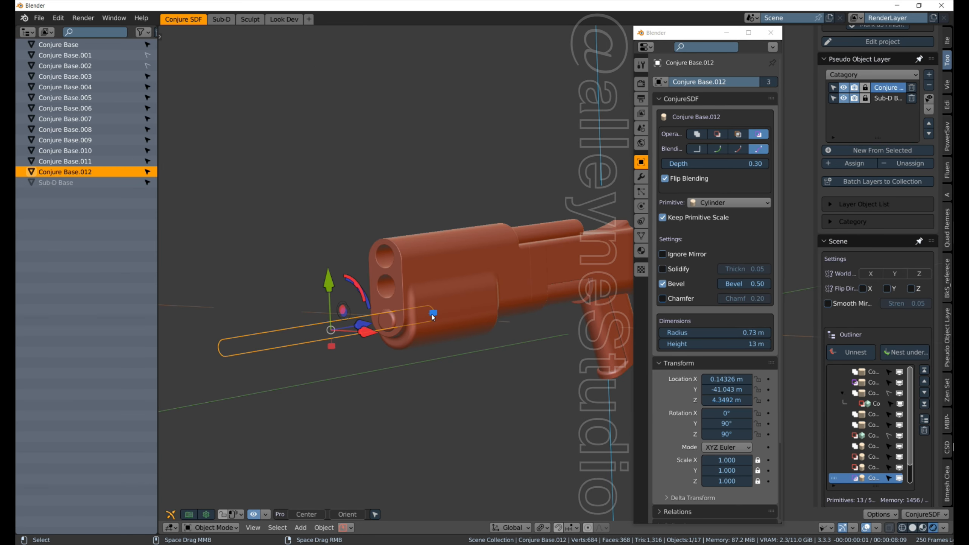
left_click_drag(433, 316, 399, 323)
middle_click_drag(396, 327, 289, 341)
left_click(426, 389)
scroll(485, 262, "down", 1)
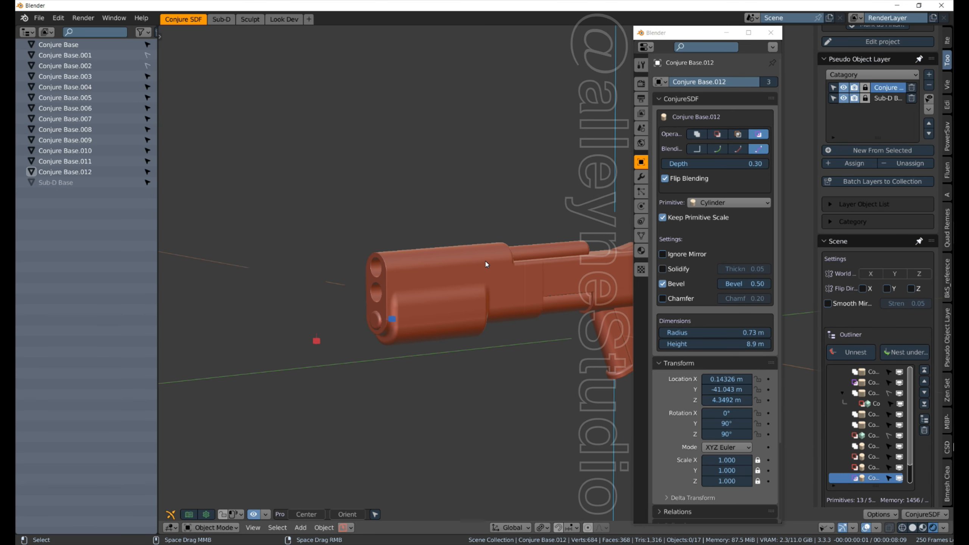
middle_click_drag(487, 263, 430, 259)
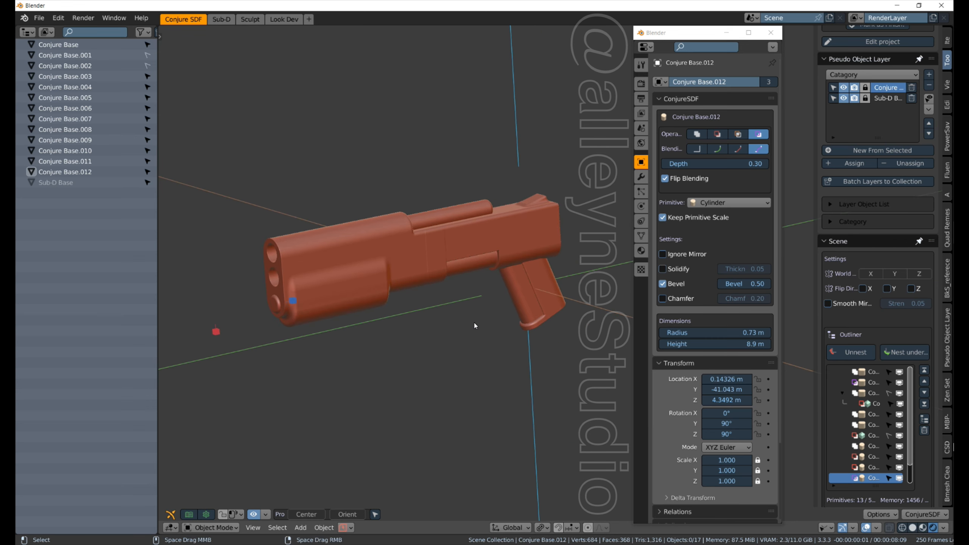
middle_click_drag(475, 326, 413, 260)
scroll(339, 201, "up", 3)
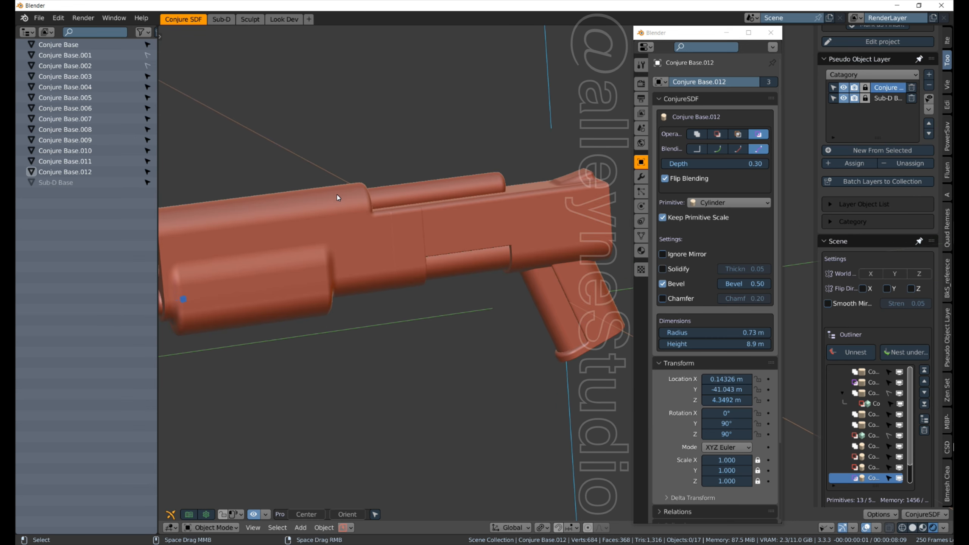
Duplicate the rear sight's sloped cube and move the copy down below the body, just in front of the grip
middle_click_drag(337, 197, 453, 217)
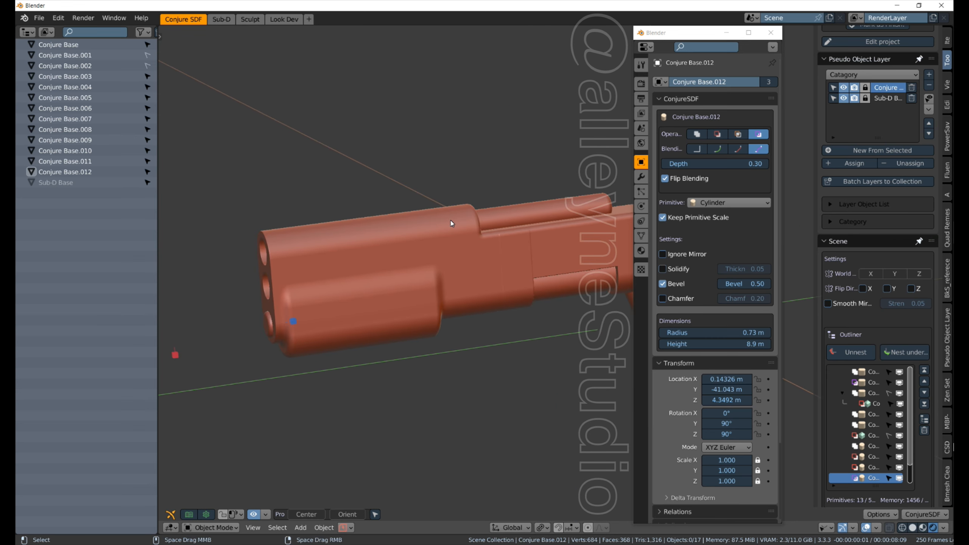
middle_click_drag(472, 283, 437, 248)
scroll(342, 226, "up", 3)
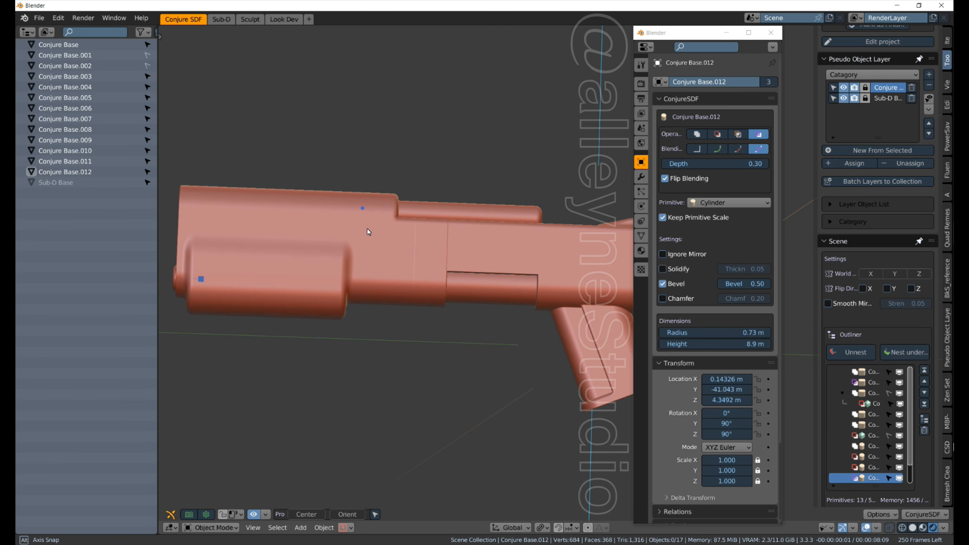
middle_click_drag(367, 228, 415, 262)
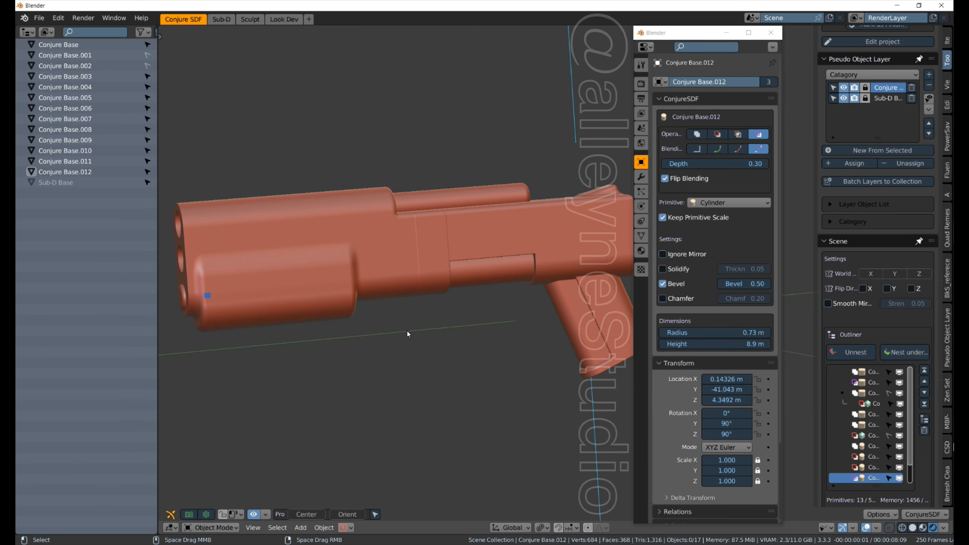
middle_click_drag(408, 333, 318, 256)
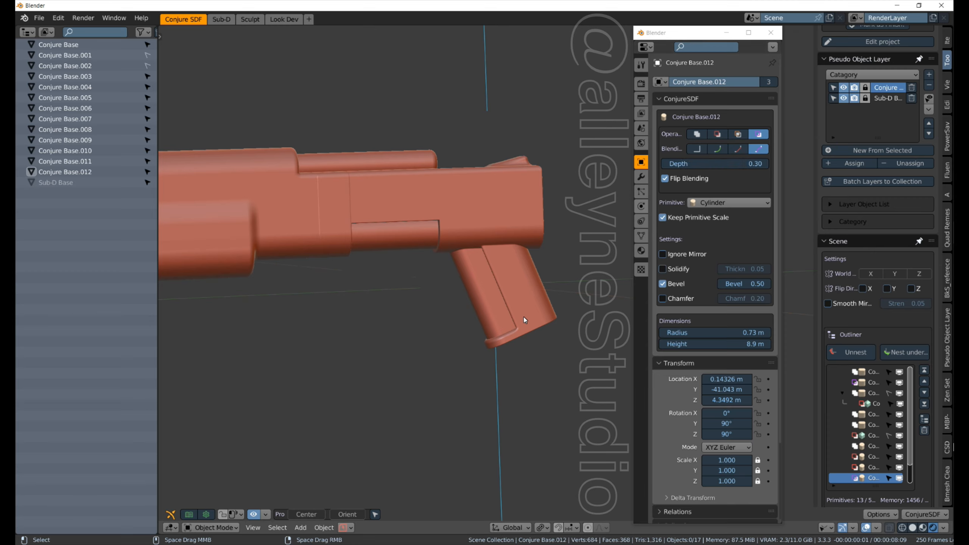
left_click(516, 159)
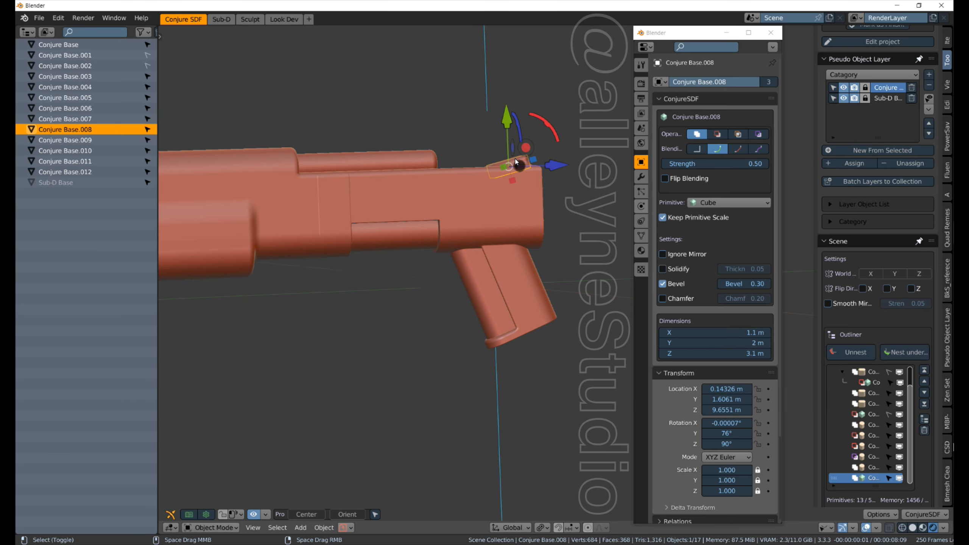
key("shift+d")
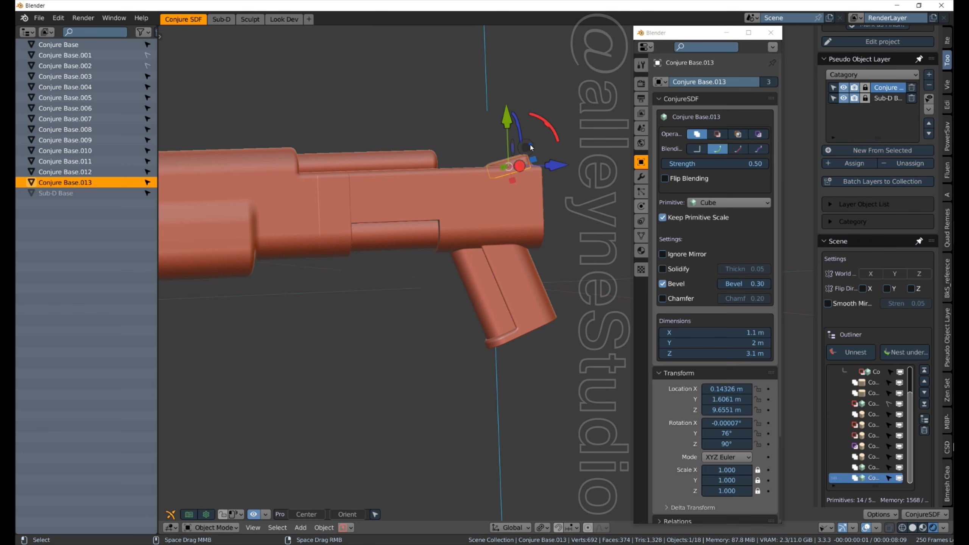
left_click_drag(514, 165, 465, 239)
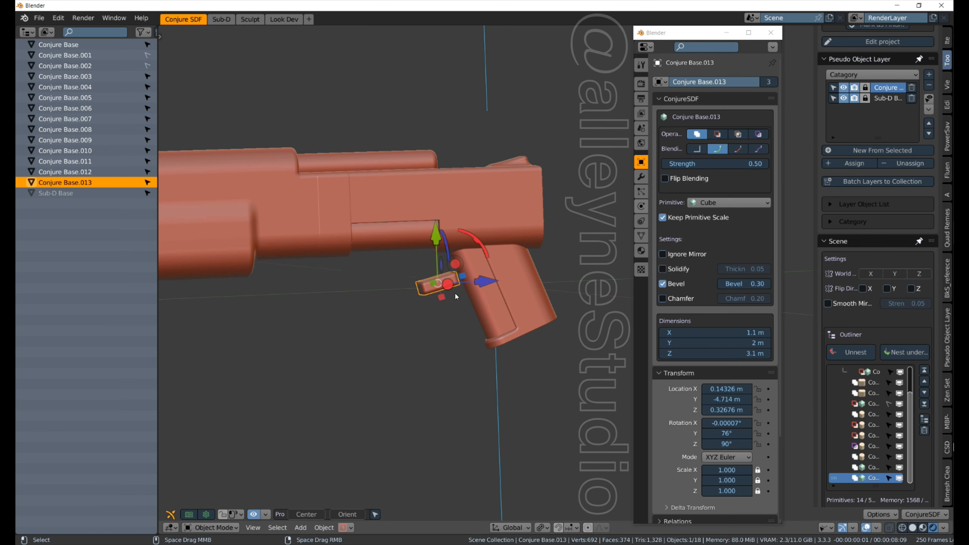
Stretch the copied cube to 7.2 m in X, tilt it to about 60.8°, and raise it to about Y -2.94 m, Z 3.60 m
left_click_drag(444, 301, 463, 383)
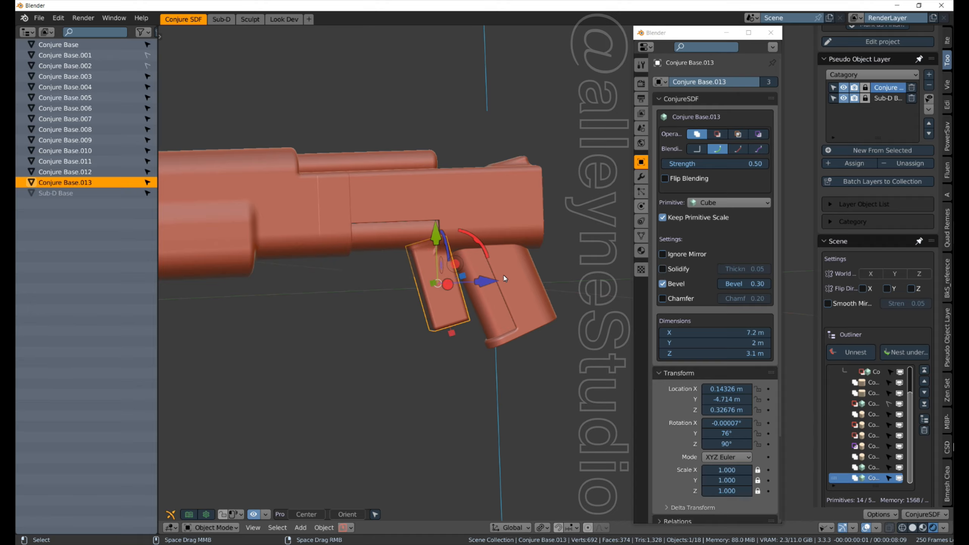
left_click_drag(491, 256, 472, 218)
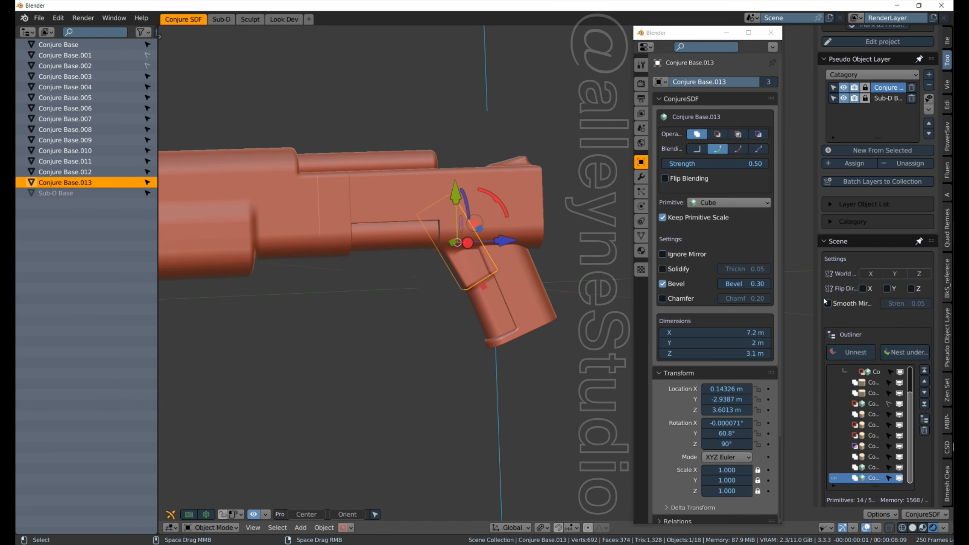
left_click(848, 351)
middle_click_drag(490, 358, 498, 325)
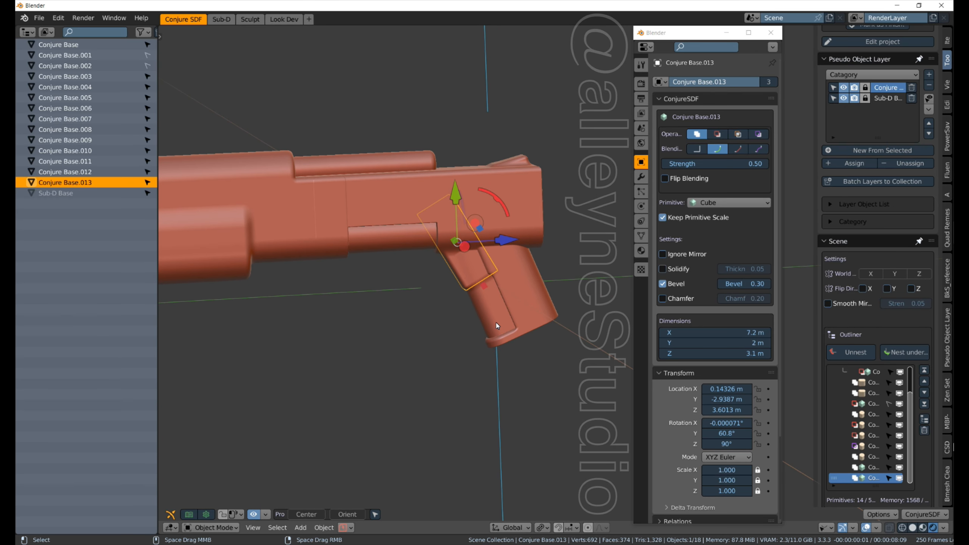
Select the grip's elongated-cylinder inset and move it forward and down, clear of the grip
left_click(497, 325)
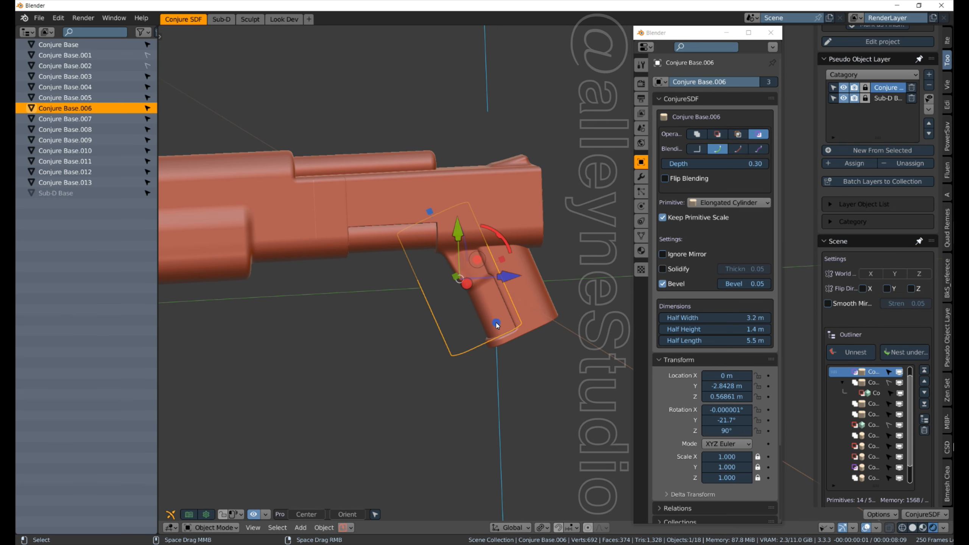
left_click(541, 309, "ctrl")
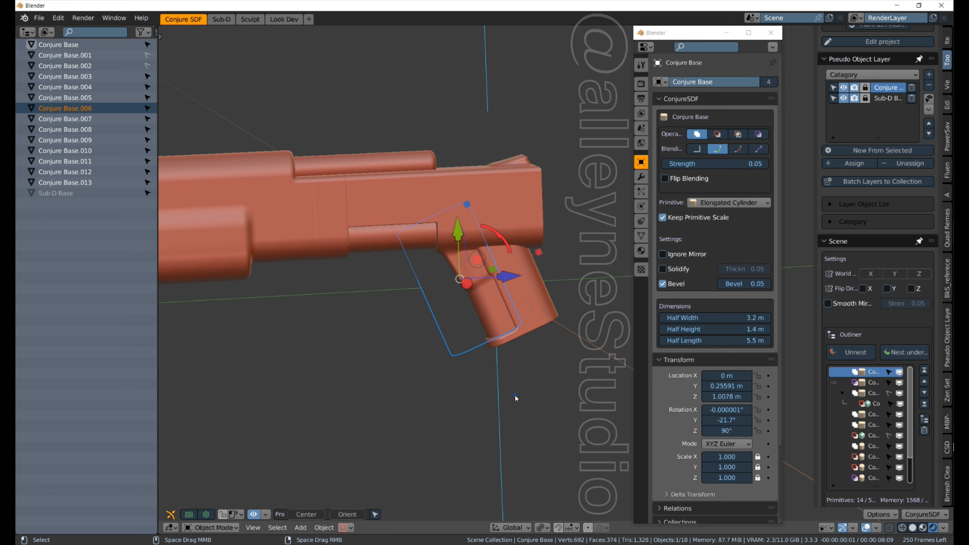
left_click(491, 327)
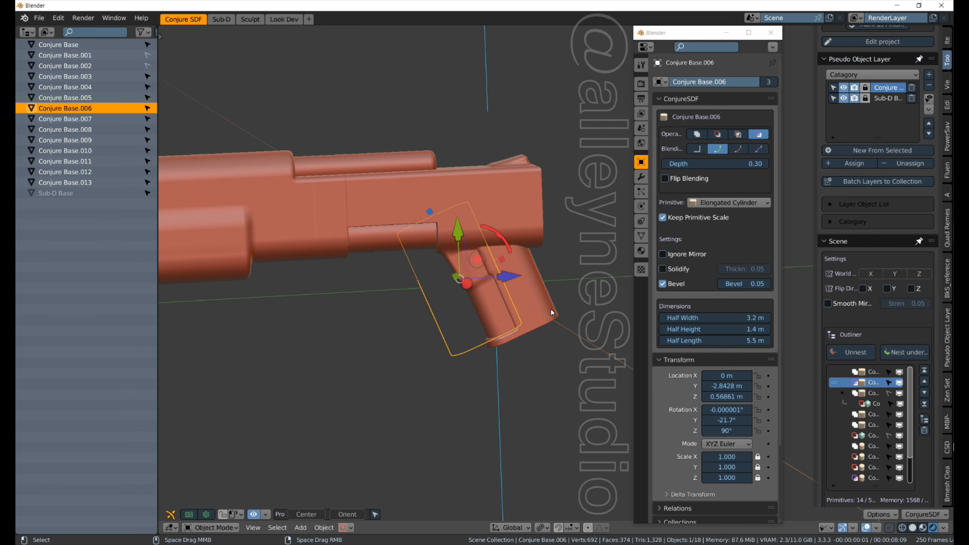
left_click(487, 339, "ctrl")
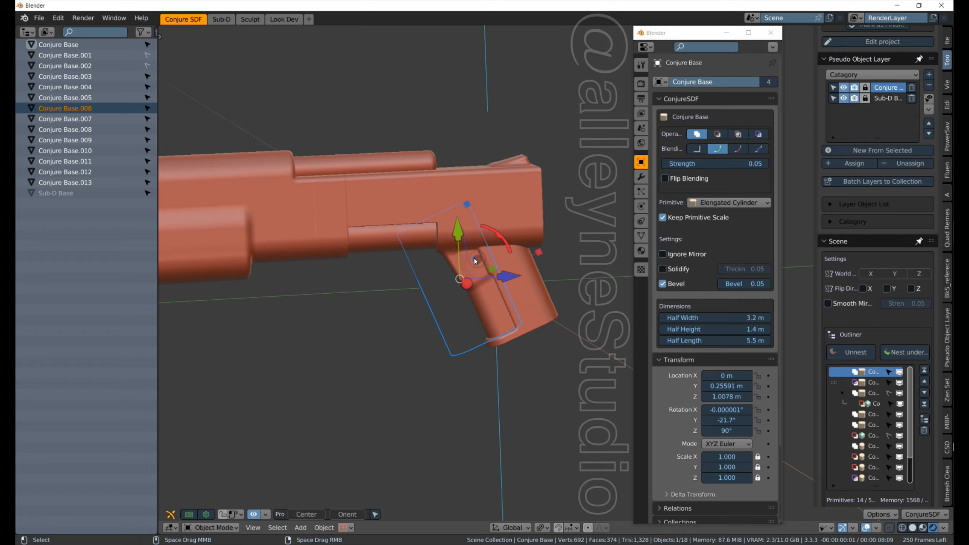
left_click_drag(475, 261, 365, 362)
Move the stretched cube to about Y -4.48 m, Z 1.85 m at the grip's front and tilt it to about 57.9°
left_click(458, 271, "ctrl")
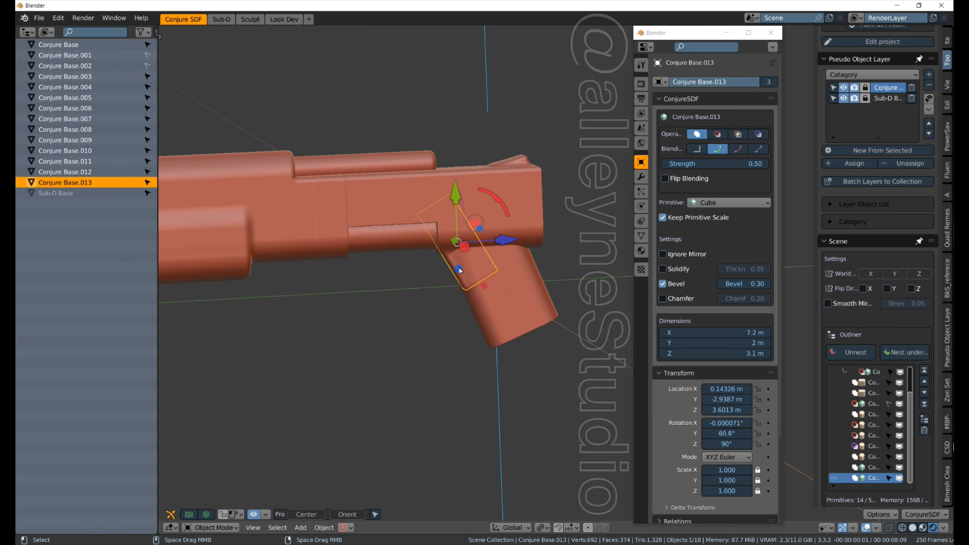
left_click_drag(475, 228, 457, 242)
left_click_drag(495, 212, 460, 247)
Slide the body's cutout cube forward to about Y -11.7 m and shorten the front body section to about 8.2 m half length
left_click(376, 233)
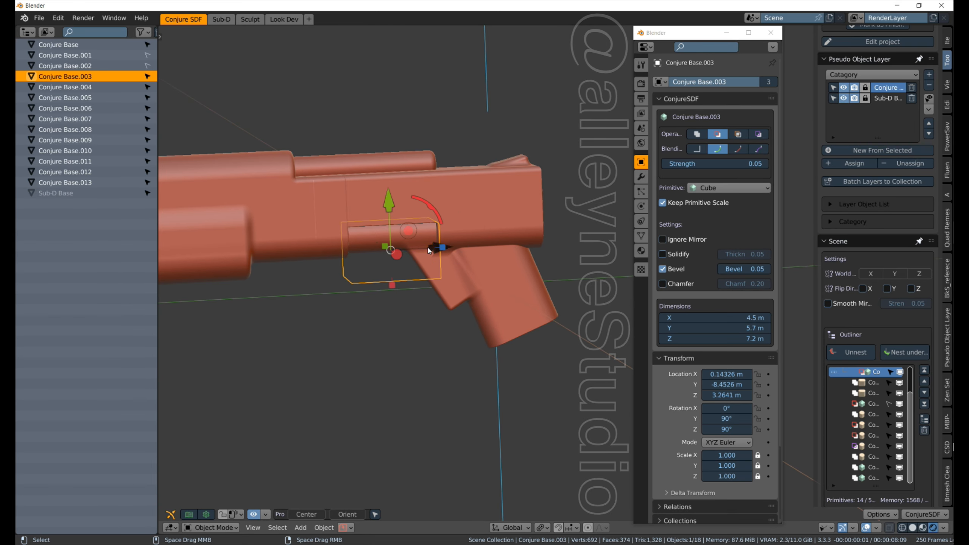
left_click_drag(430, 250, 387, 253)
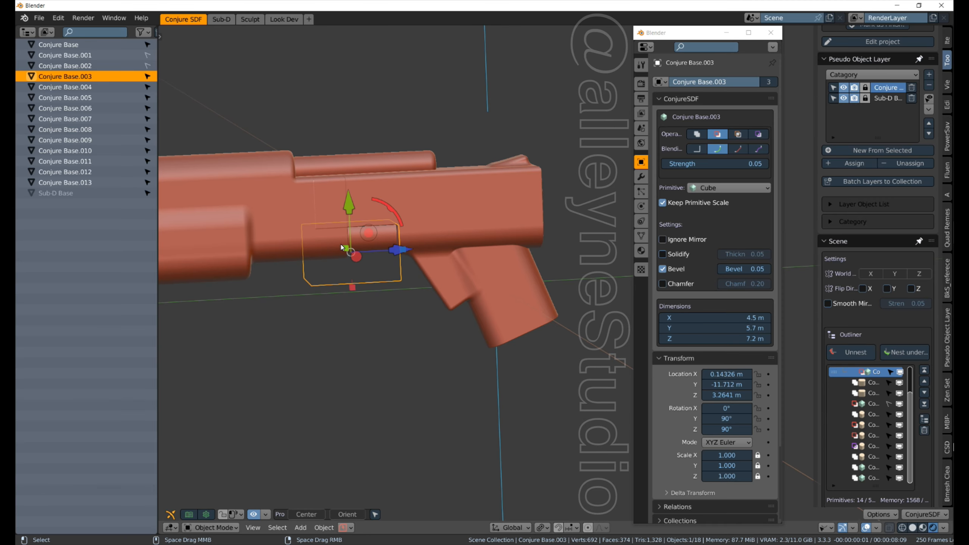
left_click(278, 227)
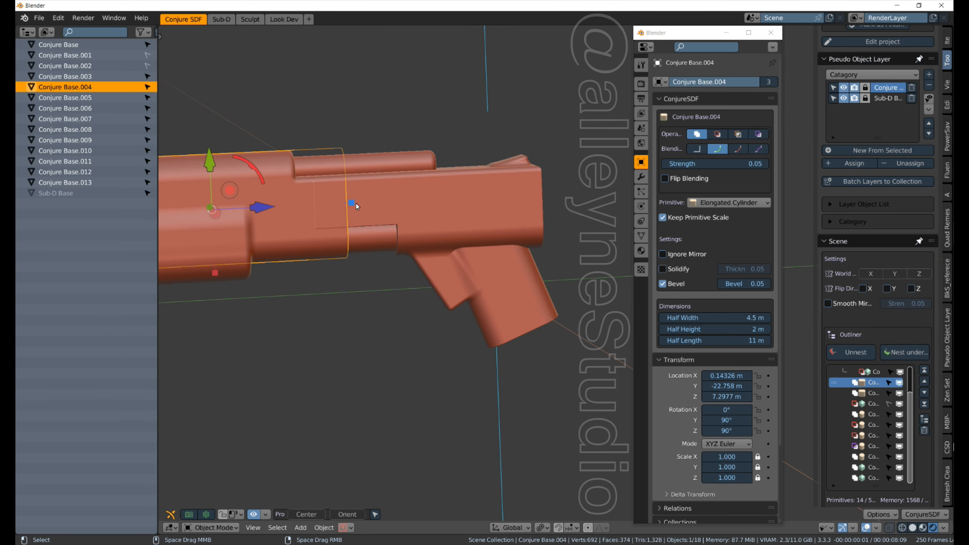
left_click_drag(356, 204, 323, 206)
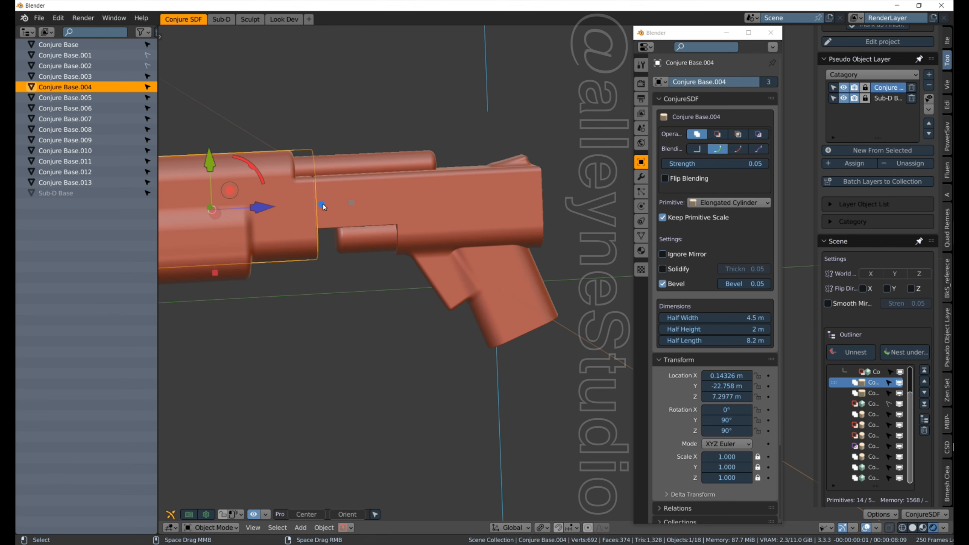
Extend the cutout cube to about 7.8 m in Z and make it unselectable
left_click(376, 246)
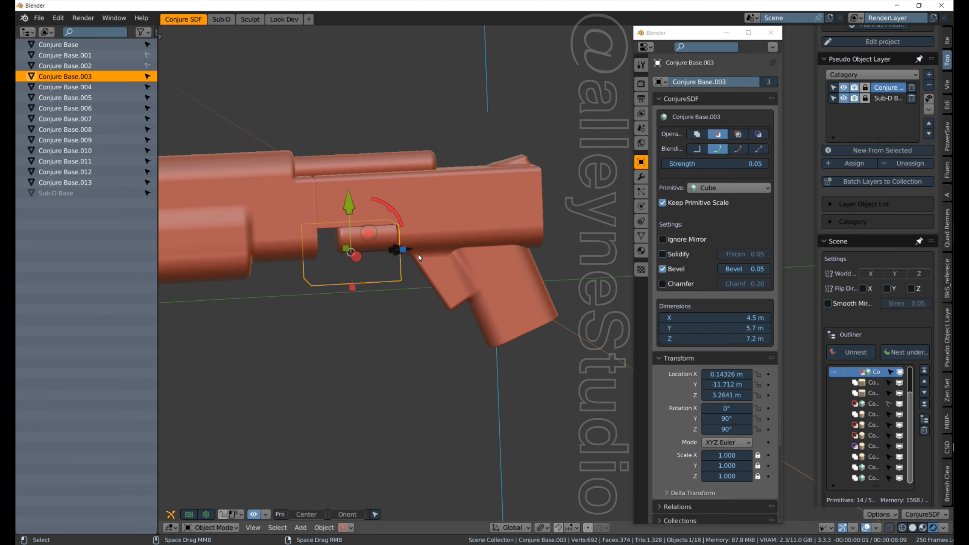
left_click_drag(407, 253, 410, 249)
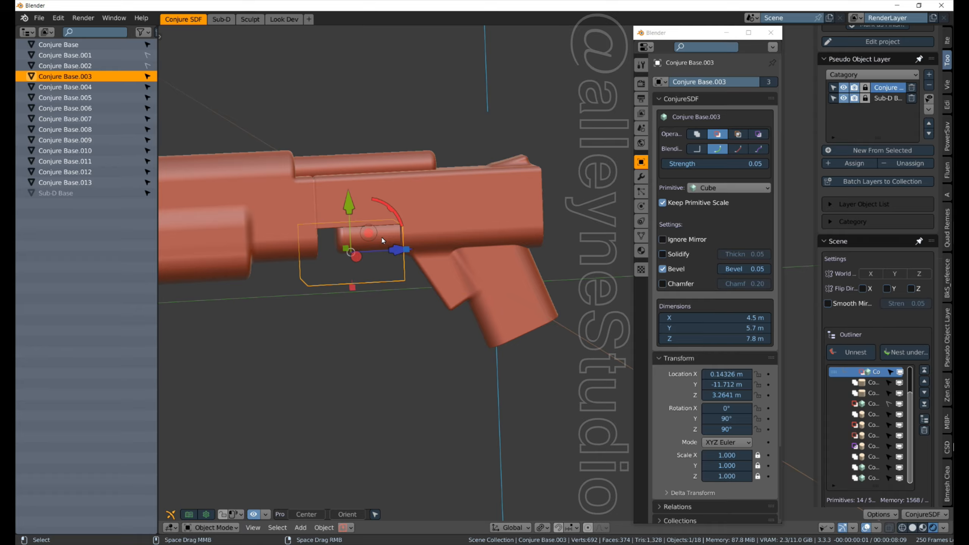
left_click(147, 76)
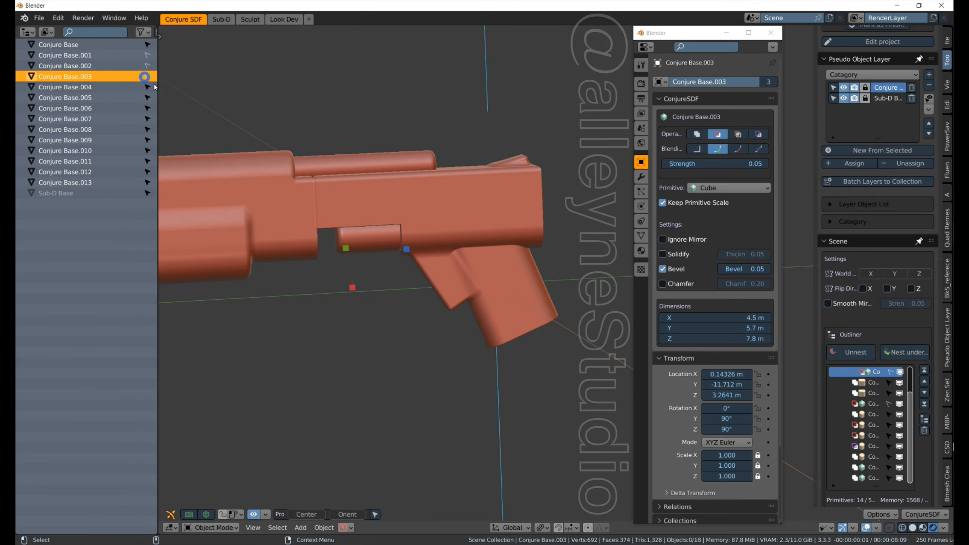
Slide the cylinder that fills the cutout forward to about Y -11.2 m
left_click(395, 241)
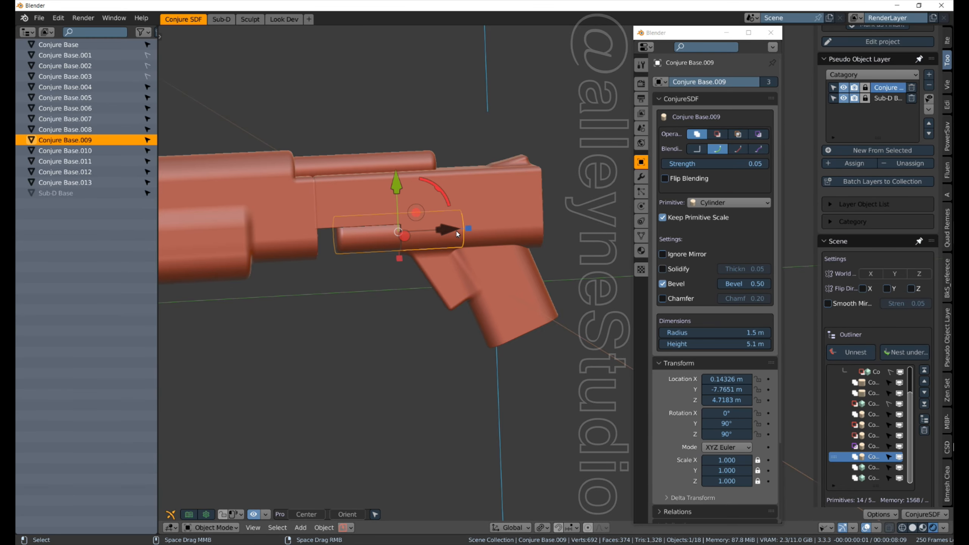
left_click_drag(445, 232, 401, 230)
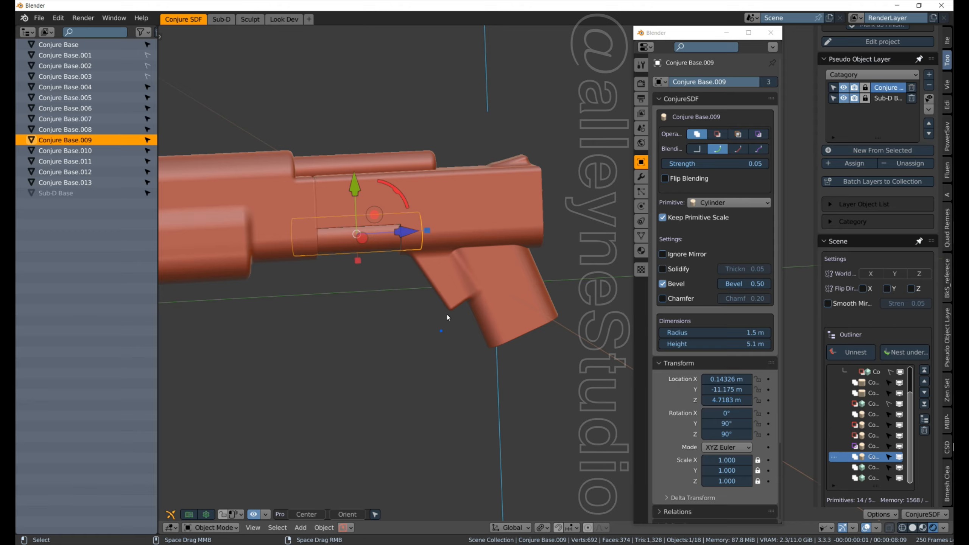
mouse_move(448, 317)
middle_mouse_down()
mouse_move(551, 256)
mouse_move(429, 316)
middle_mouse_up()
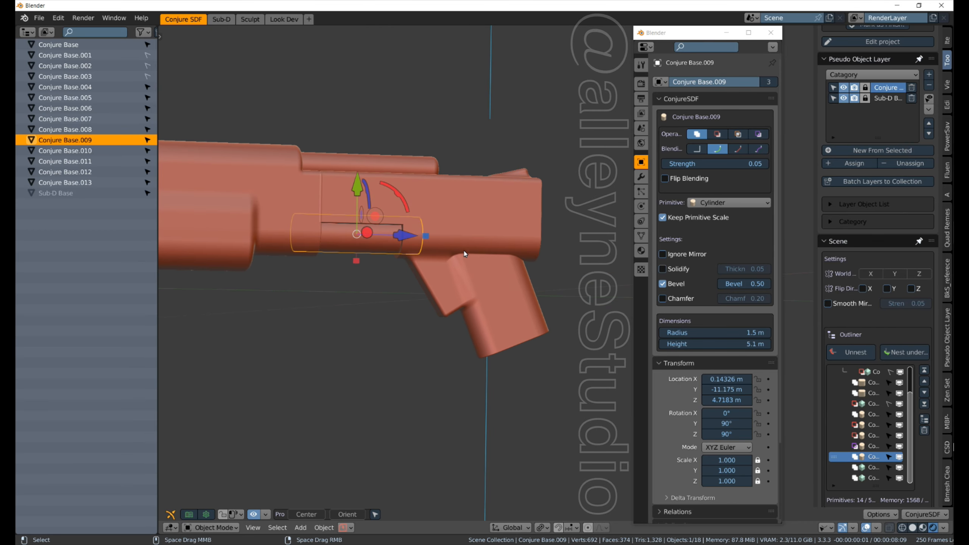
middle_click_drag(465, 254, 474, 290)
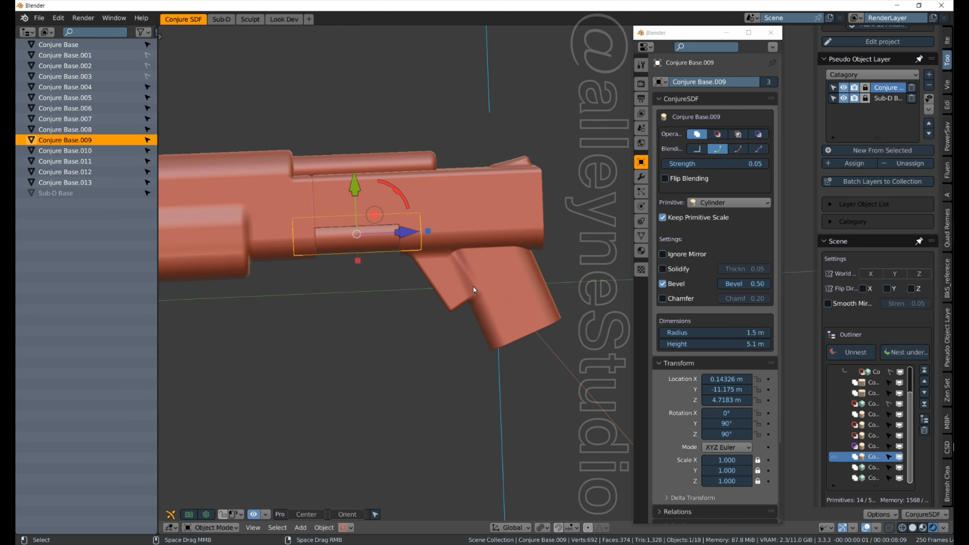
Change the primitive of the cube in front of the grip to Trapezoid Prism
left_click(447, 298)
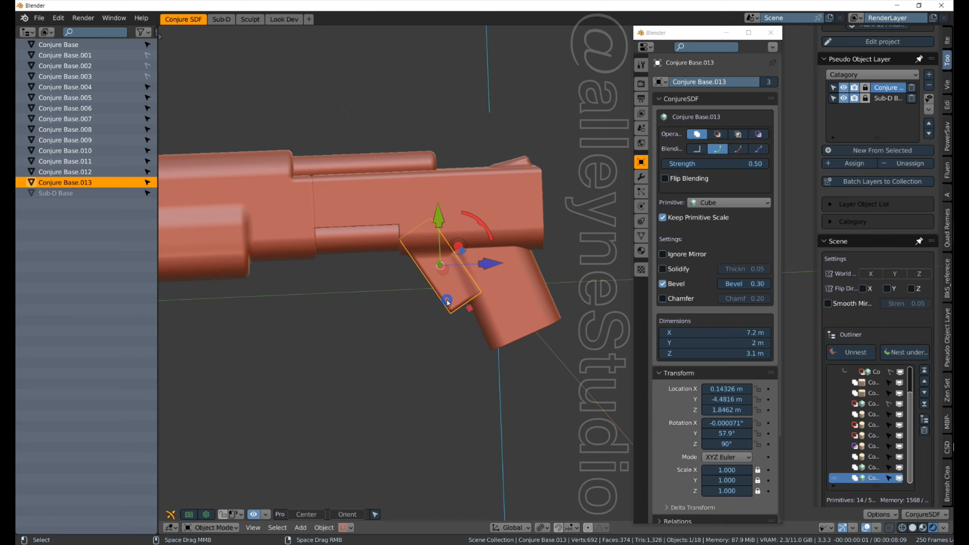
left_click(722, 206)
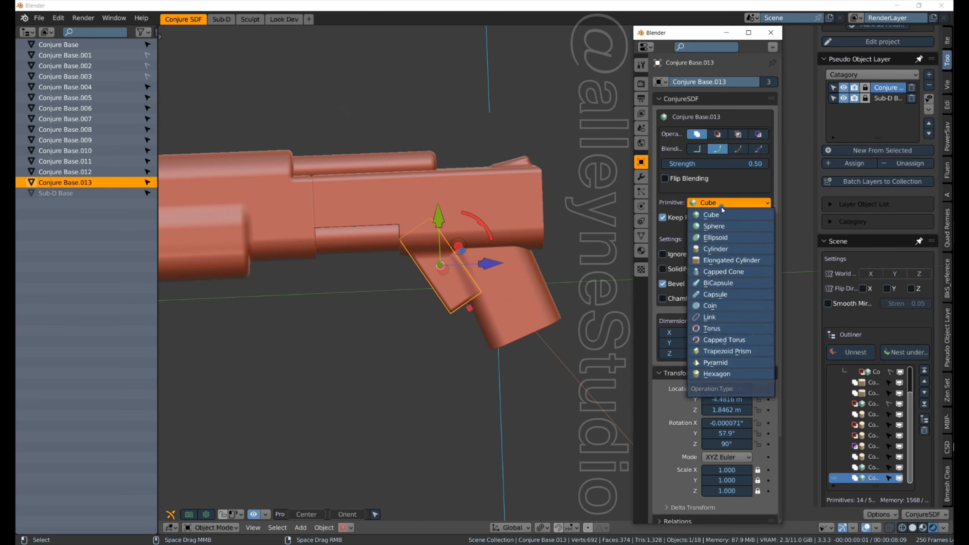
left_click(708, 351)
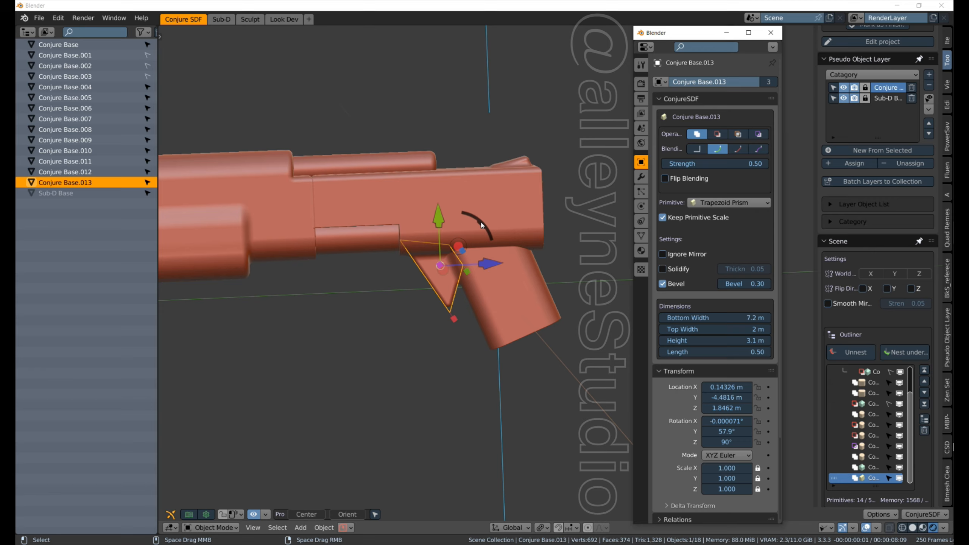
Rotate the trapezoid prism to about 164°, increase its height to about 7.3 m, and place it at about Y -3.97 m, Z 1.48 m
left_click_drag(491, 228, 495, 360)
left_click_drag(453, 297, 466, 333)
left_click_drag(480, 220, 471, 213)
mouse_move(463, 246)
left_mouse_down()
mouse_move(474, 239)
mouse_move(481, 249)
mouse_move(504, 225)
mouse_move(460, 252)
left_mouse_up()
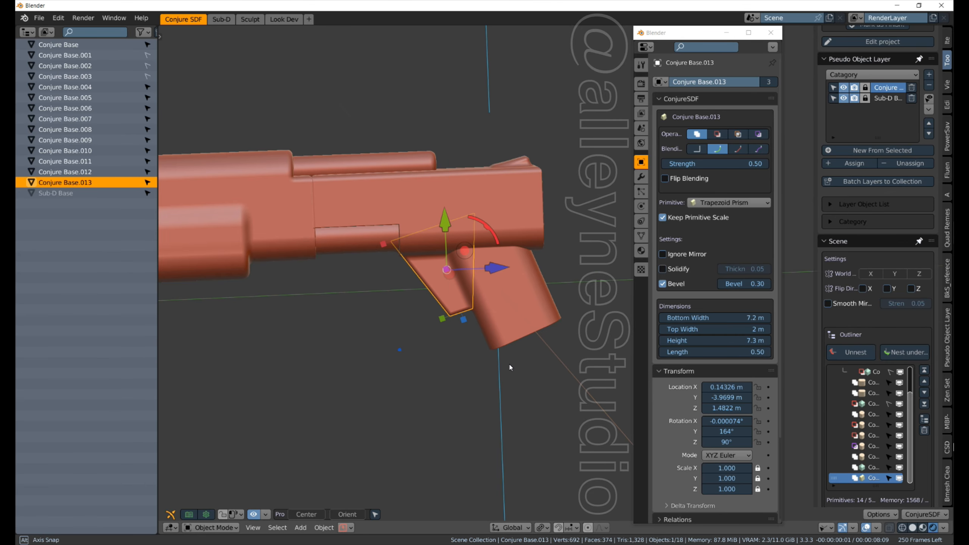
Increase the trapezoid prism's length to about 1.81 so it is wider across the front of the grip
mouse_move(441, 315)
middle_mouse_down()
mouse_move(548, 375)
mouse_move(438, 311)
middle_mouse_up()
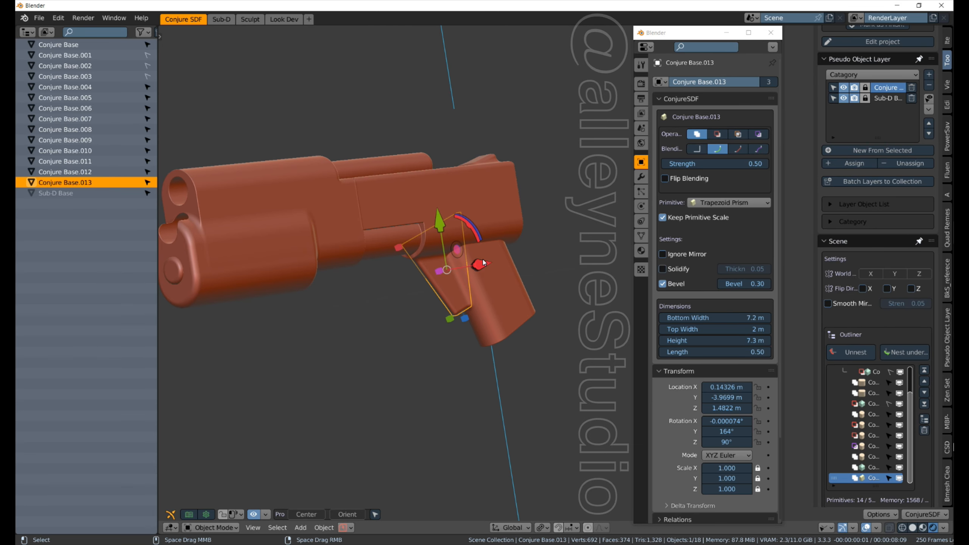
middle_click_drag(558, 243, 496, 267)
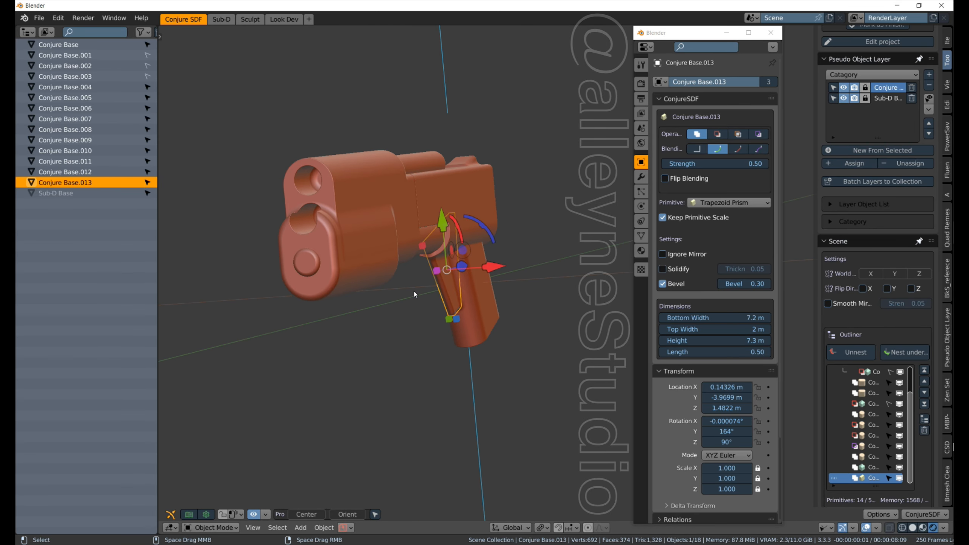
middle_click_drag(402, 322, 490, 294)
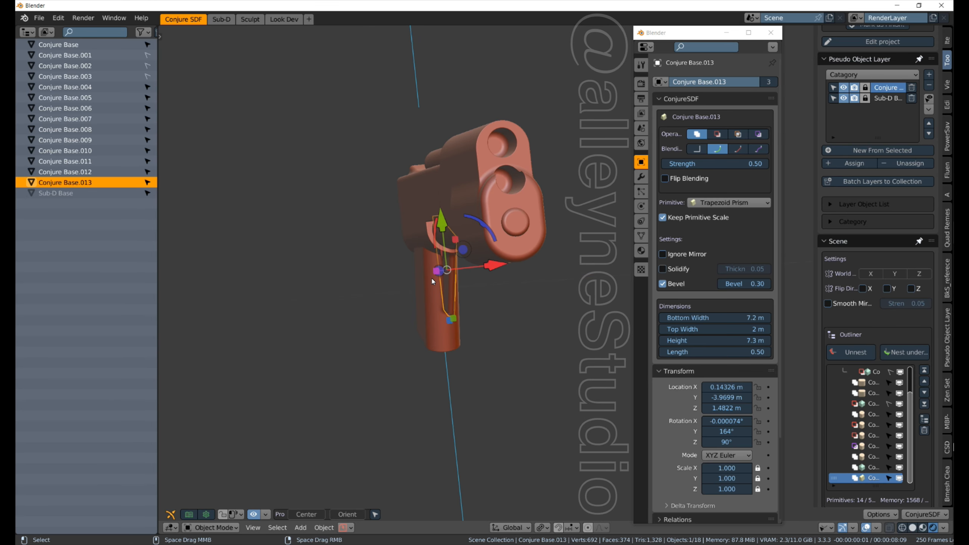
mouse_move(436, 275)
middle_mouse_down()
mouse_move(361, 297)
mouse_move(432, 279)
middle_mouse_up()
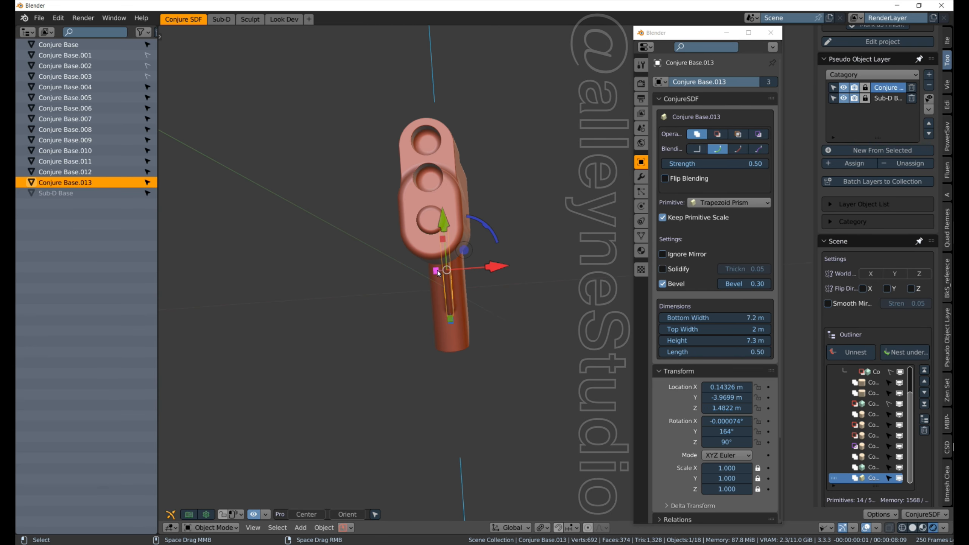
left_click_drag(436, 272, 409, 271)
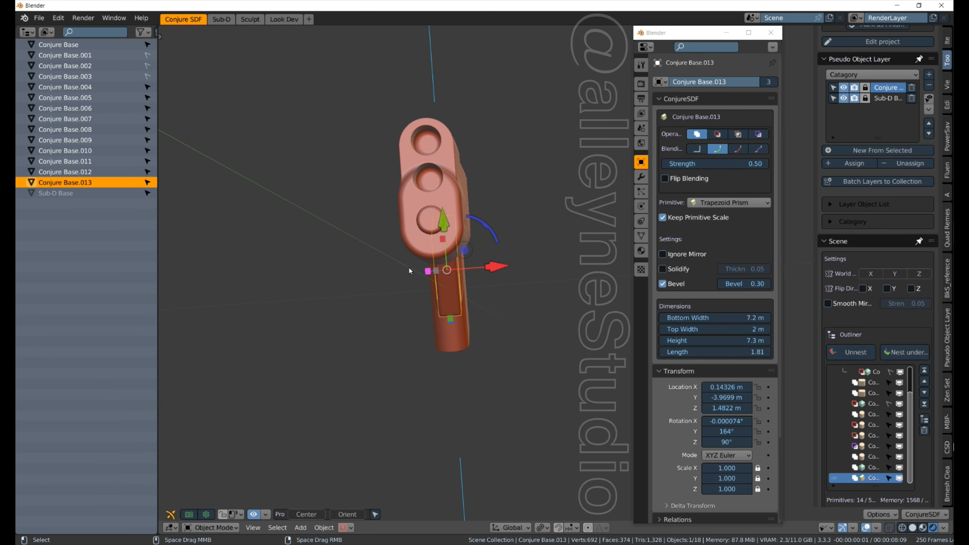
Shorten the trapezoid prism in front of the grip to 5.8 m height and move it to about Y -4.32 m, Z 2.15 m
middle_click_drag(462, 319, 458, 271)
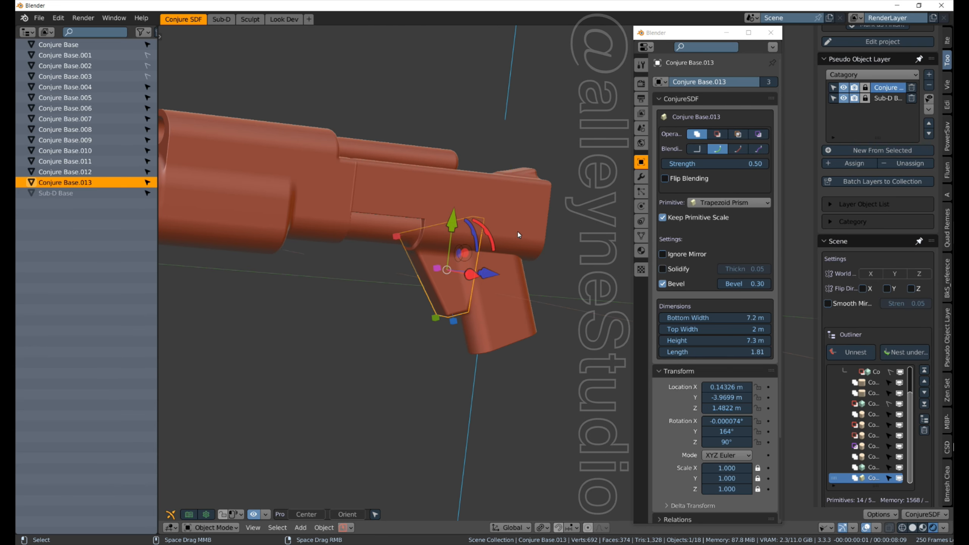
middle_click_drag(518, 235, 401, 291)
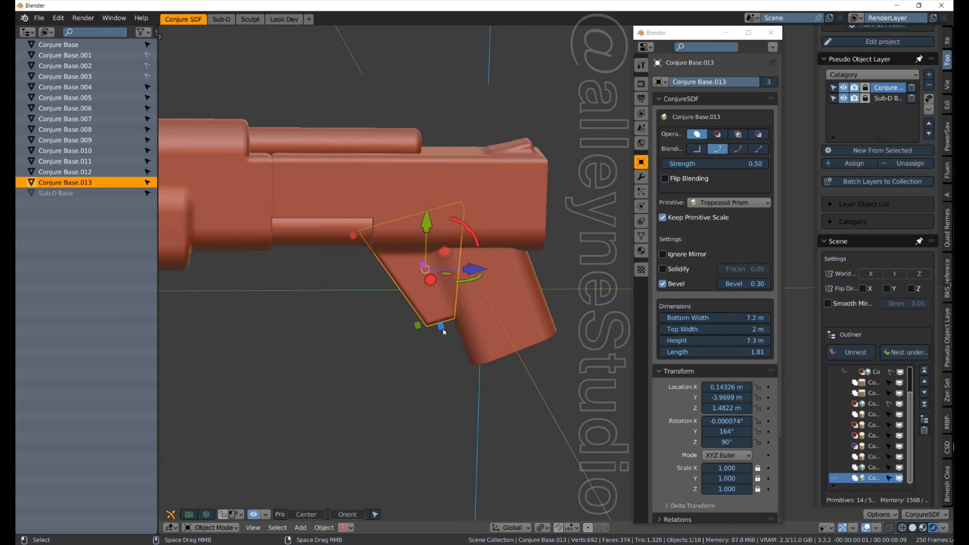
left_click_drag(443, 332, 440, 317)
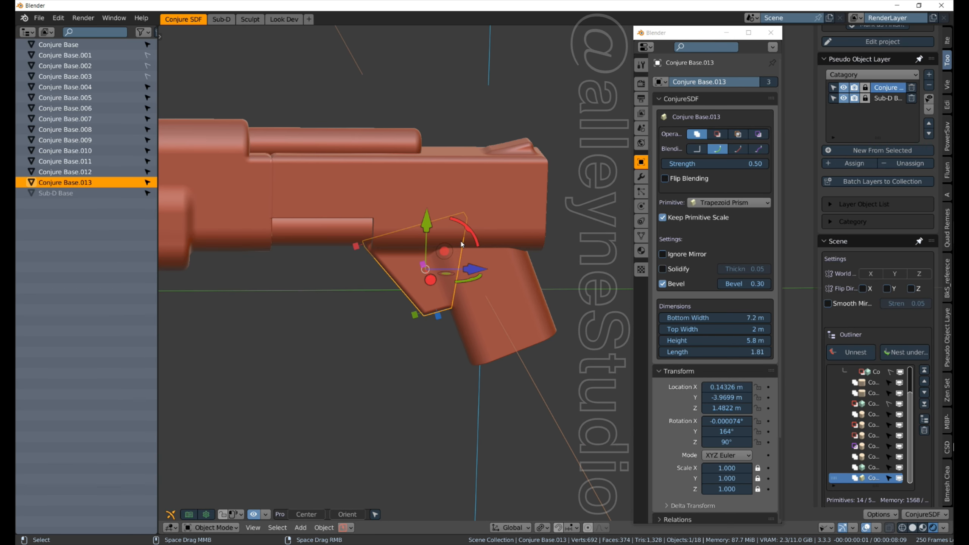
left_click_drag(448, 249, 450, 240)
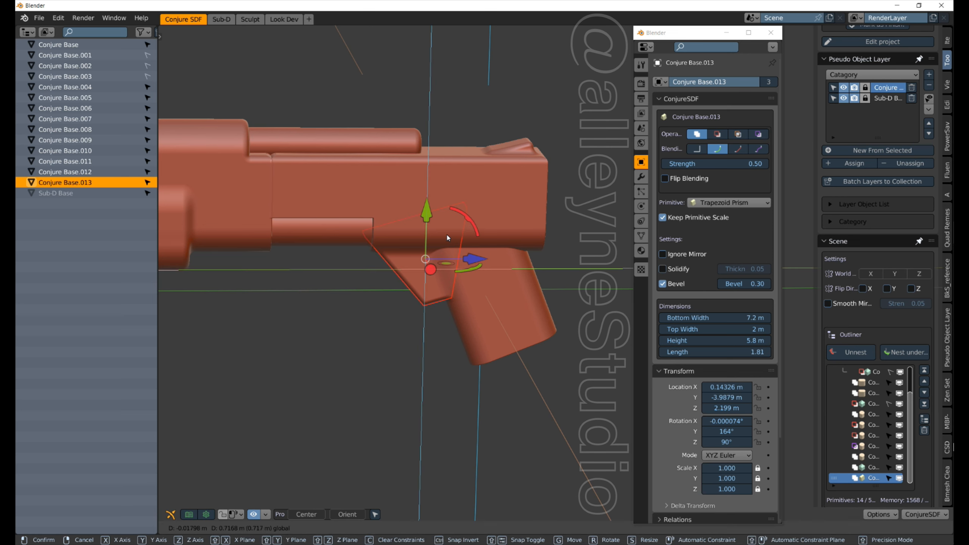
left_click(441, 233)
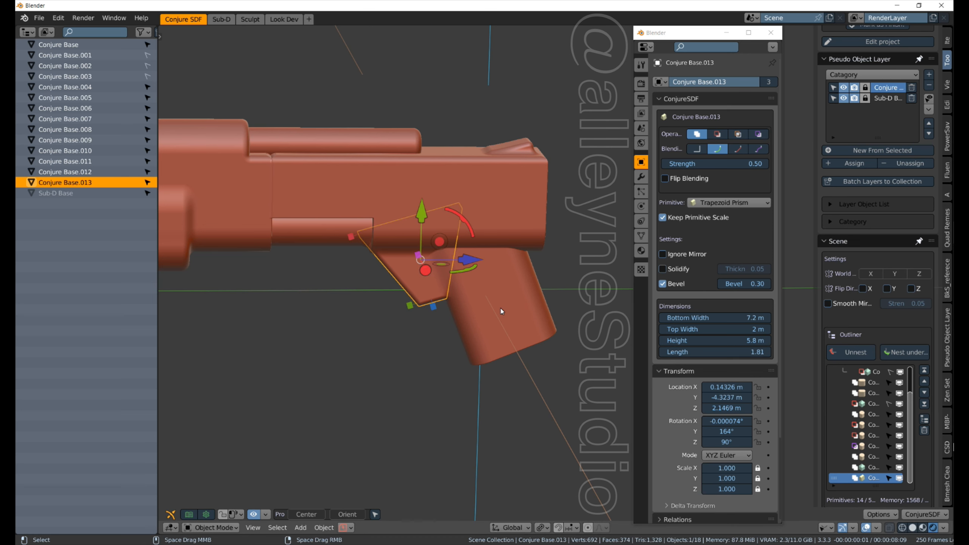
Lengthen the grip's elongated cylinder to a half length of 6.3 m and shift it down to about Y 0.88 m, Z -0.63 m
left_click(519, 348)
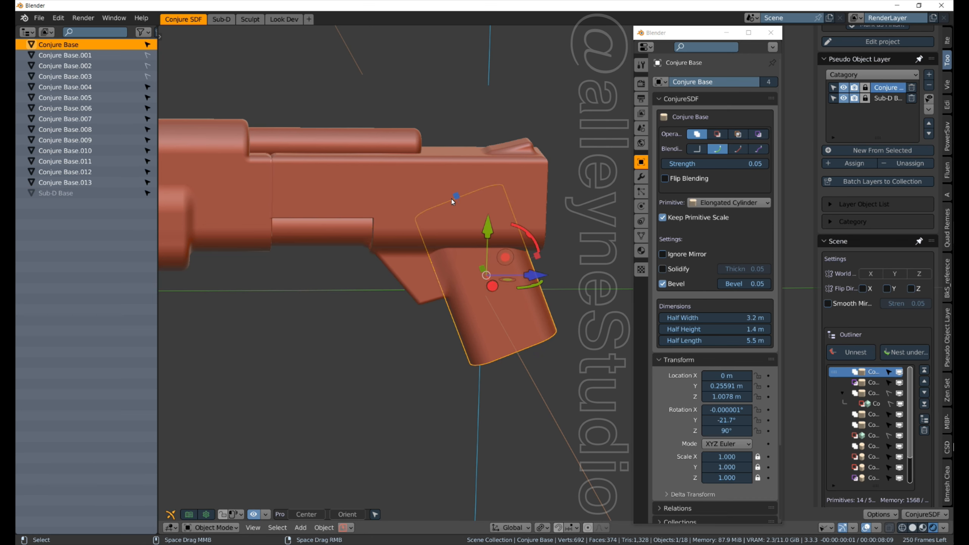
left_click_drag(455, 195, 452, 185)
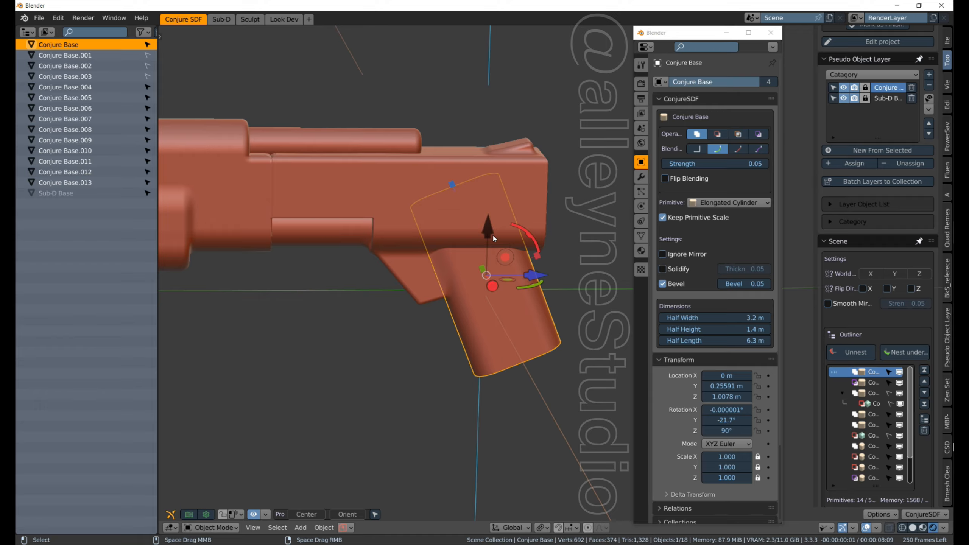
left_click_drag(511, 259, 518, 282)
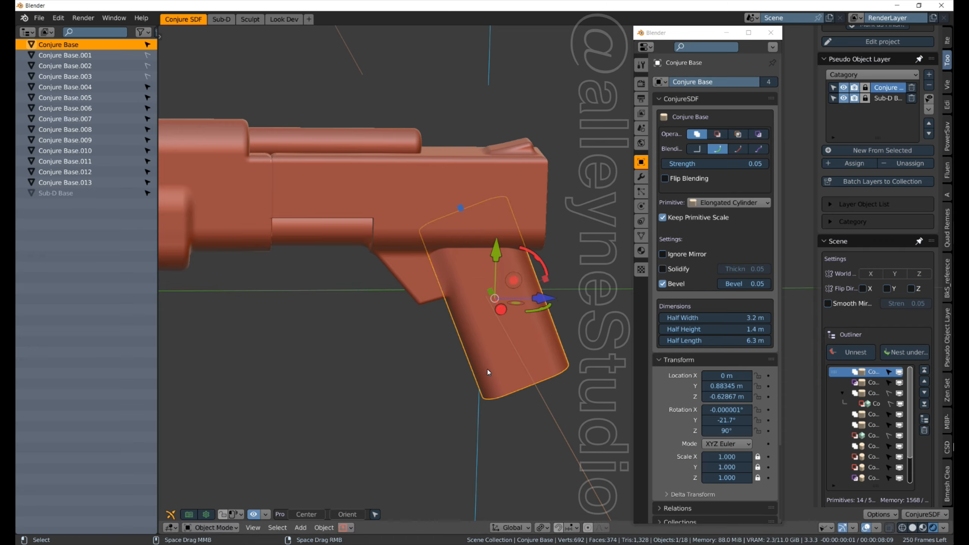
Duplicate the trapezoid prism in place and resize the copy to 5 m bottom width, 4.2 m height and 4.88 length
left_click(410, 299)
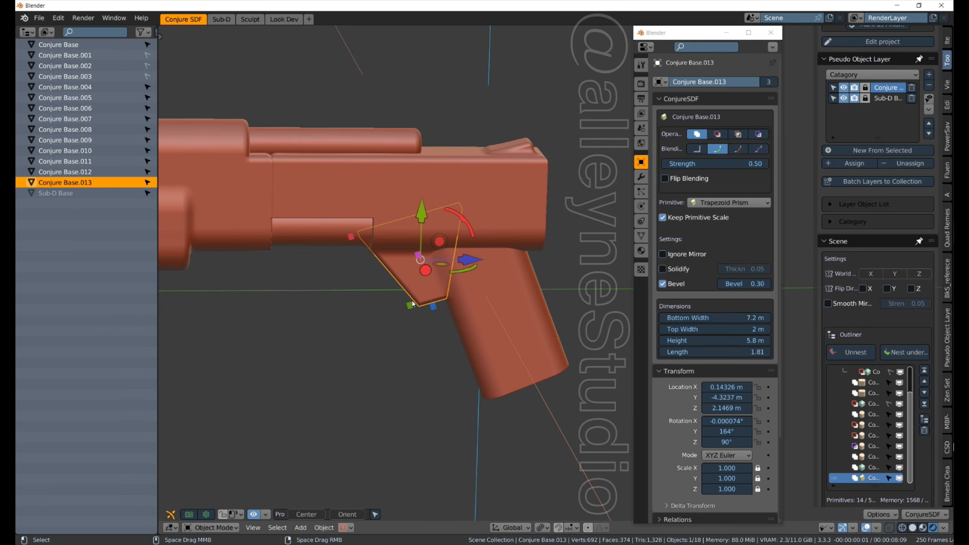
key("shift+d")
right_click(411, 303)
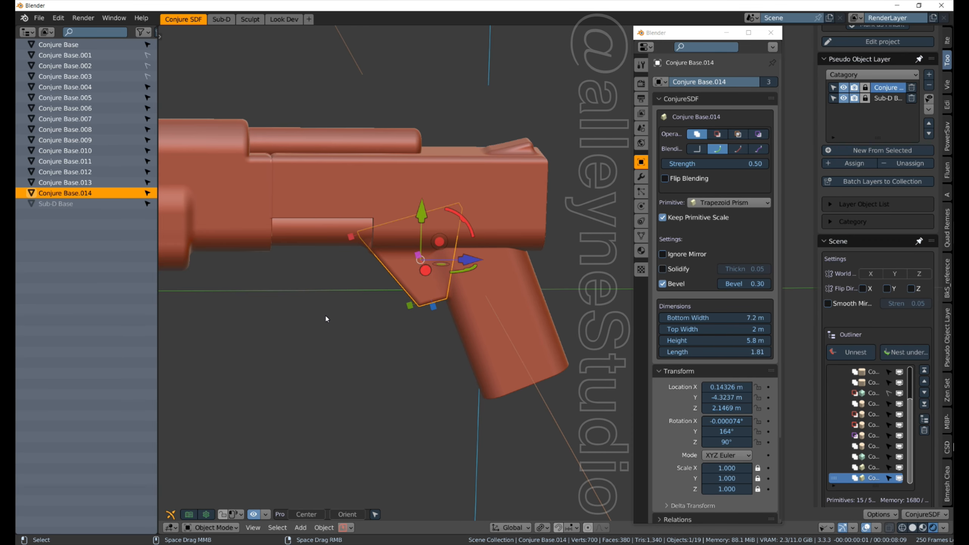
middle_click_drag(325, 319, 469, 299)
left_click_drag(433, 308, 435, 294)
left_click_drag(358, 253, 374, 249)
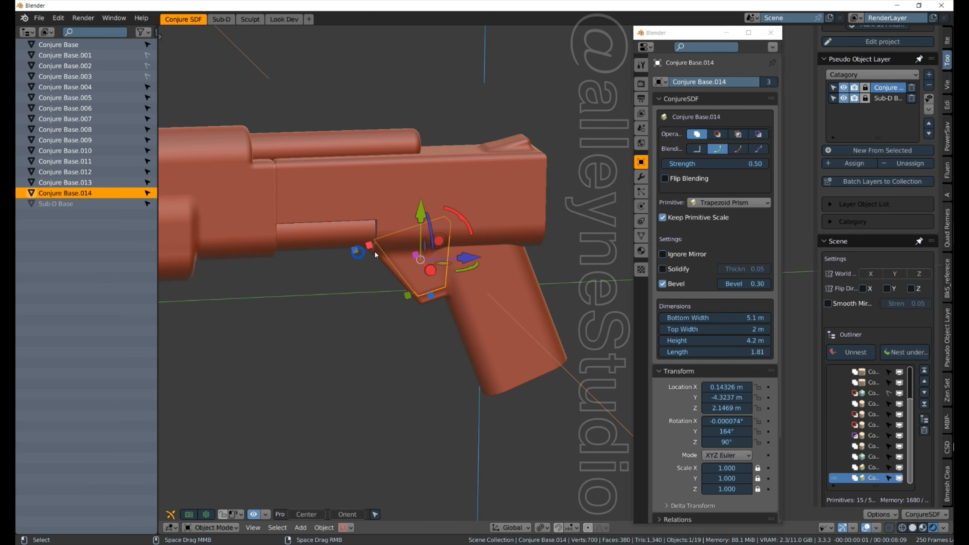
middle_click_drag(370, 348, 572, 341)
left_click_drag(400, 265, 381, 265)
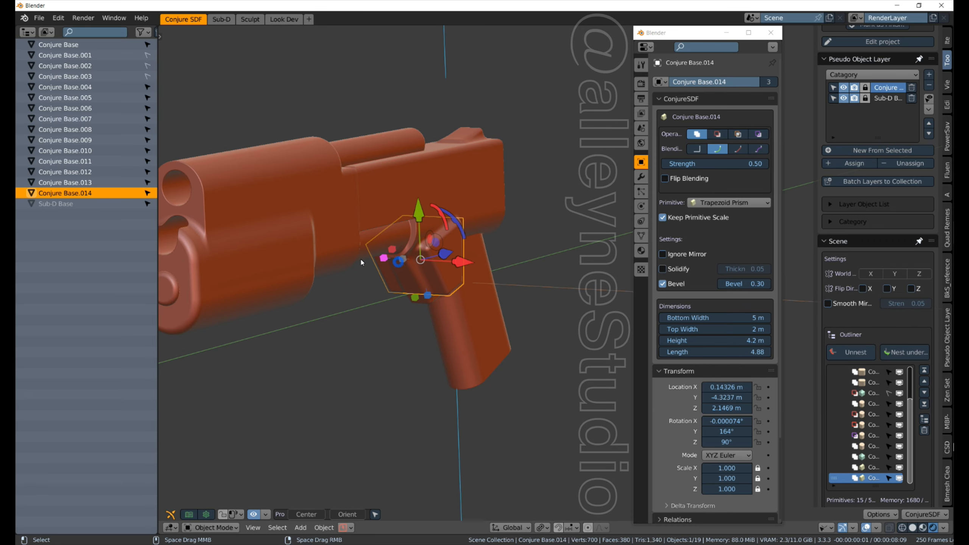
Switch the duplicated prism to the subtract operation and narrow its top width to 0.83 m to form the trigger guard opening
left_click(718, 134)
middle_click_drag(501, 297, 459, 334)
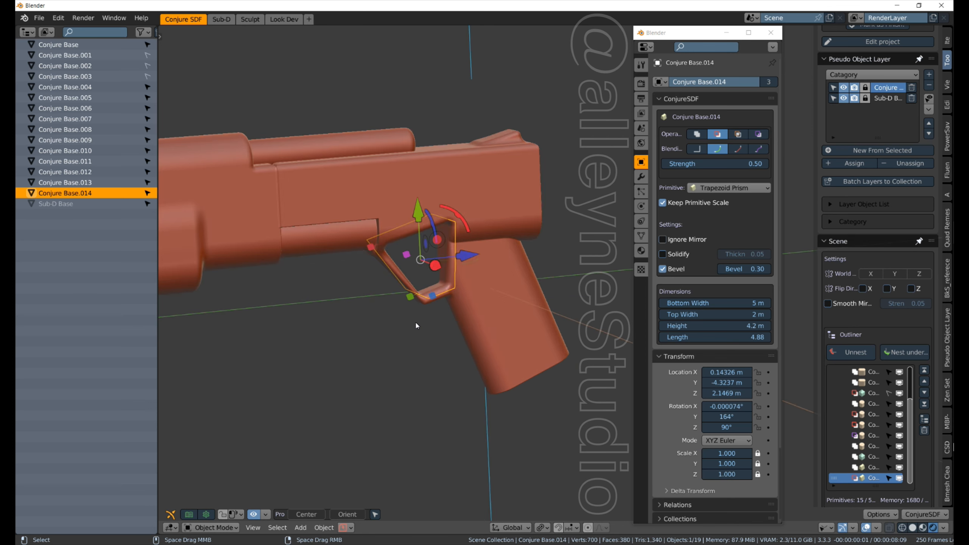
left_click_drag(408, 302, 419, 303)
scroll(419, 304, "up", 2)
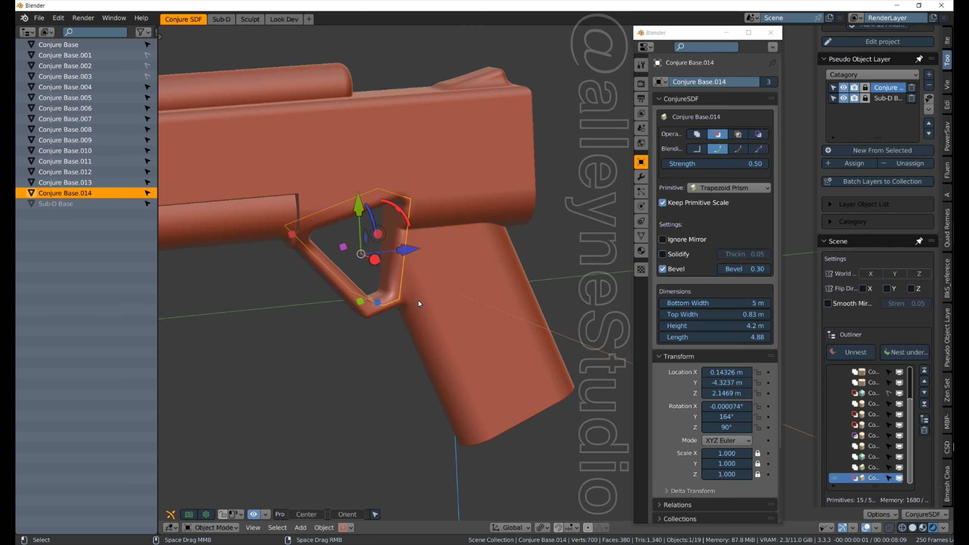
Try to nest the trigger guard cutout under the outer trapezoid prism, picking both in the viewport
left_click(368, 315)
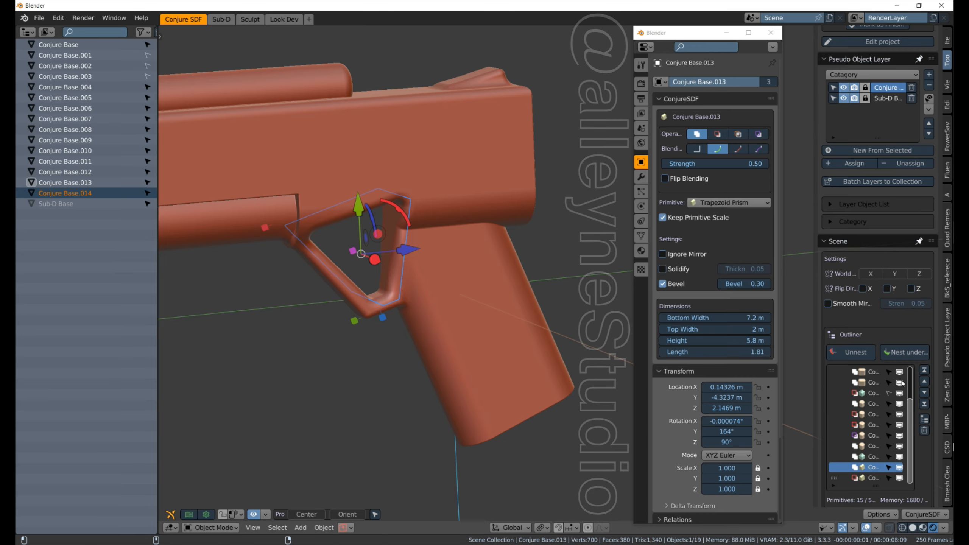
left_click(892, 354)
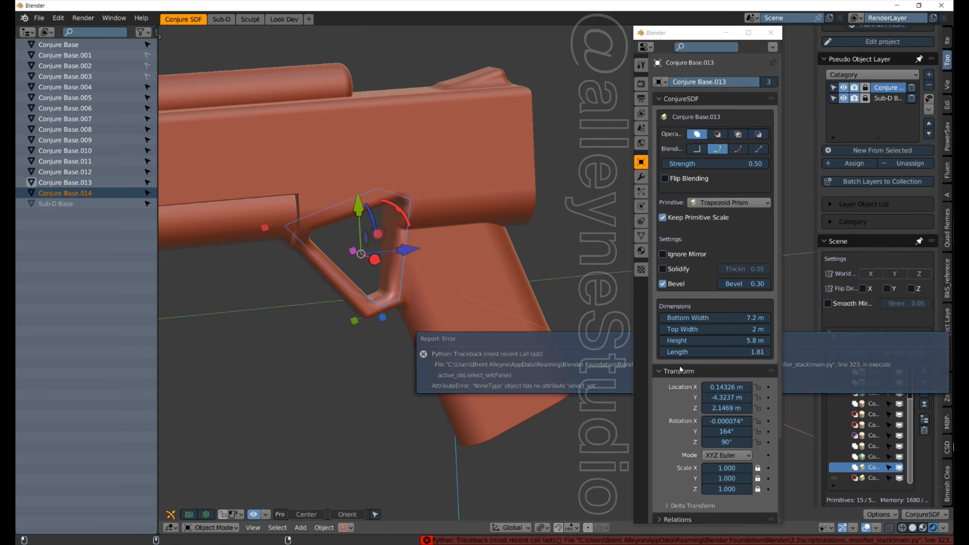
left_click(327, 358)
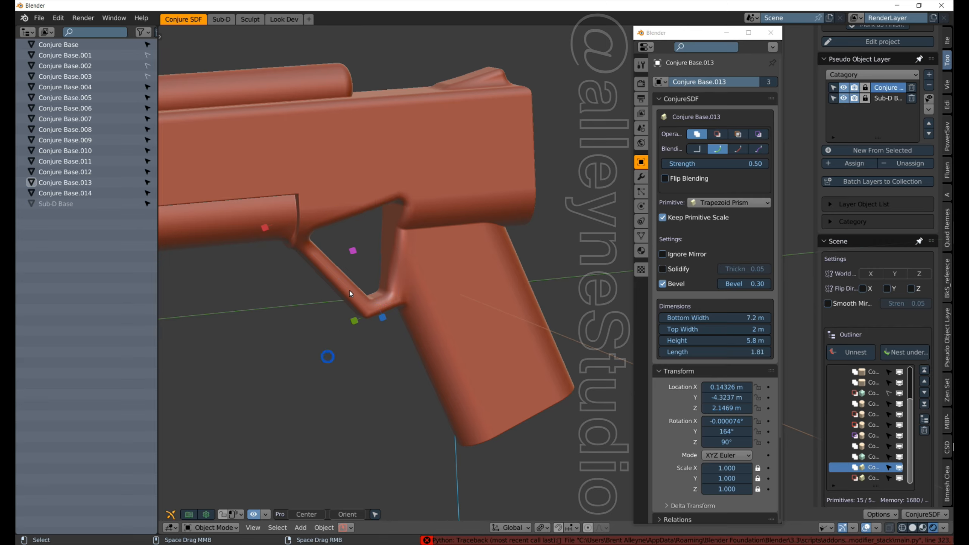
Nest the cutout prism Conjure Base.014 under the outer prism Conjure Base.013
left_click(385, 256)
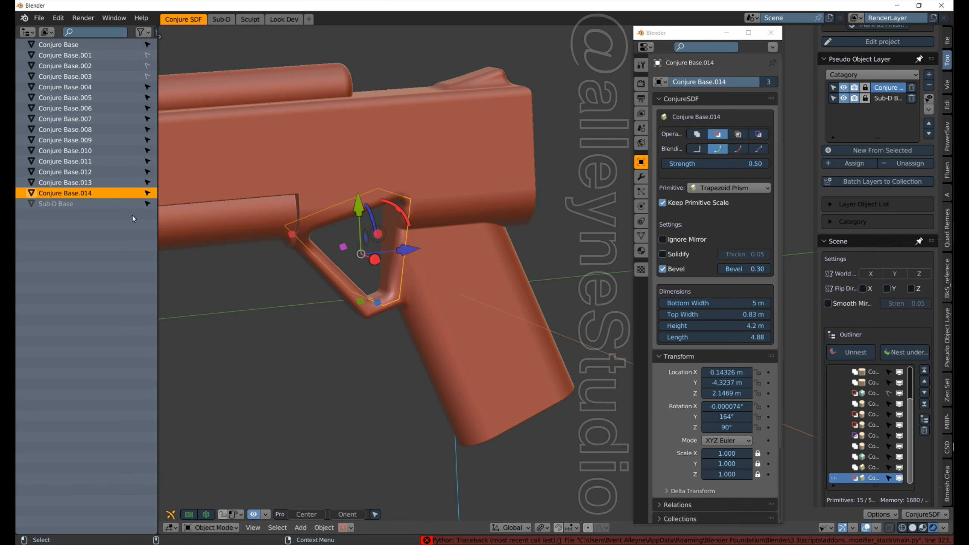
left_click(86, 188)
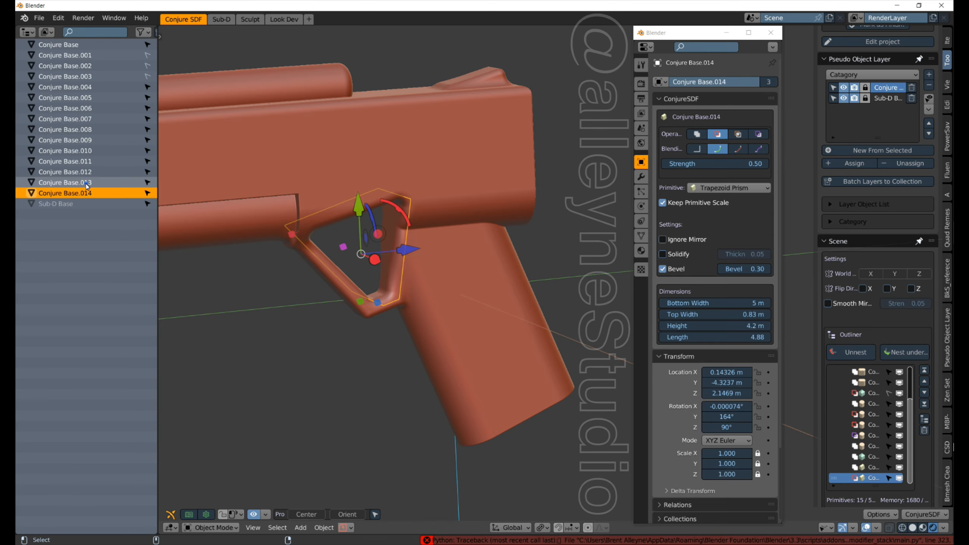
left_click(86, 183)
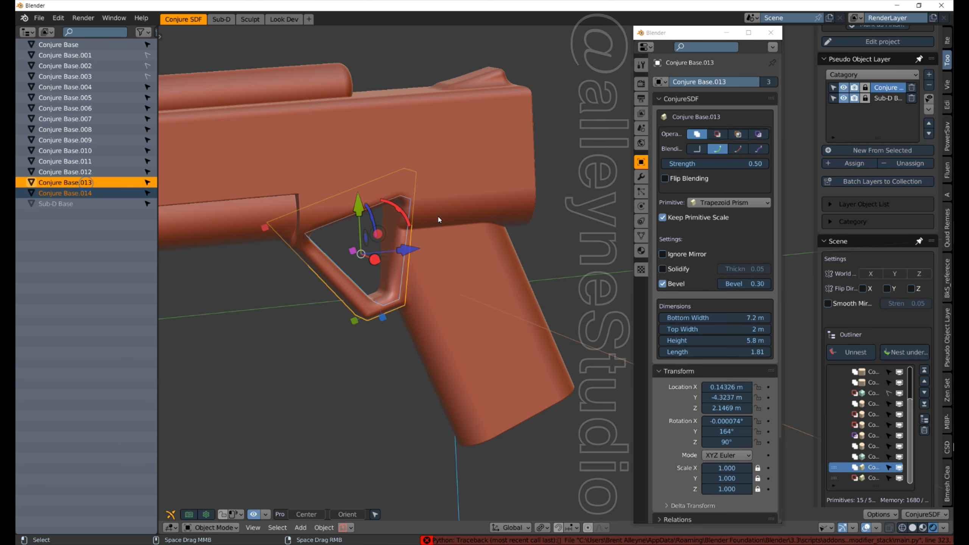
left_click(911, 356)
middle_click_drag(466, 338, 394, 360)
left_click(371, 302)
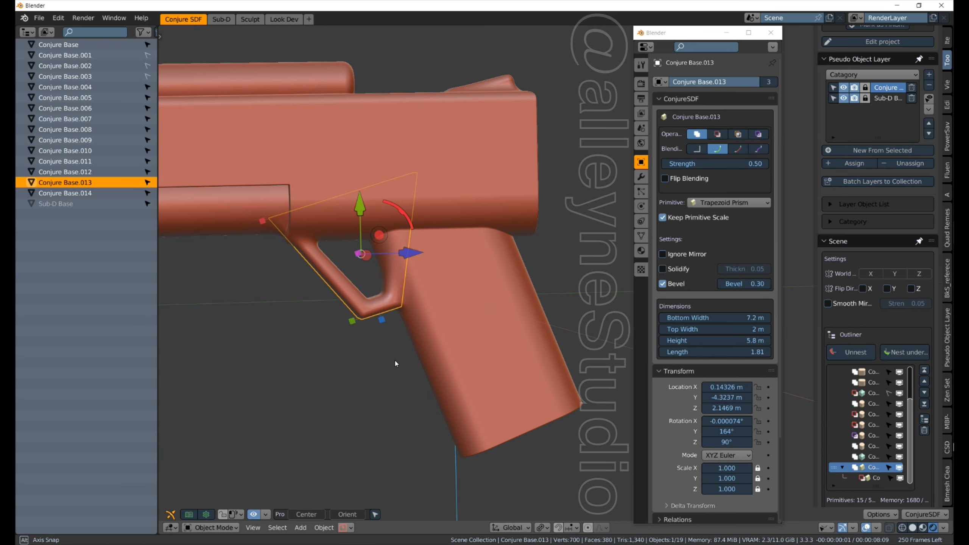
Parent the cutout Conjure Base.014 to the trigger guard prism Conjure Base.013 in the object hierarchy
scroll(450, 295, "down", 3)
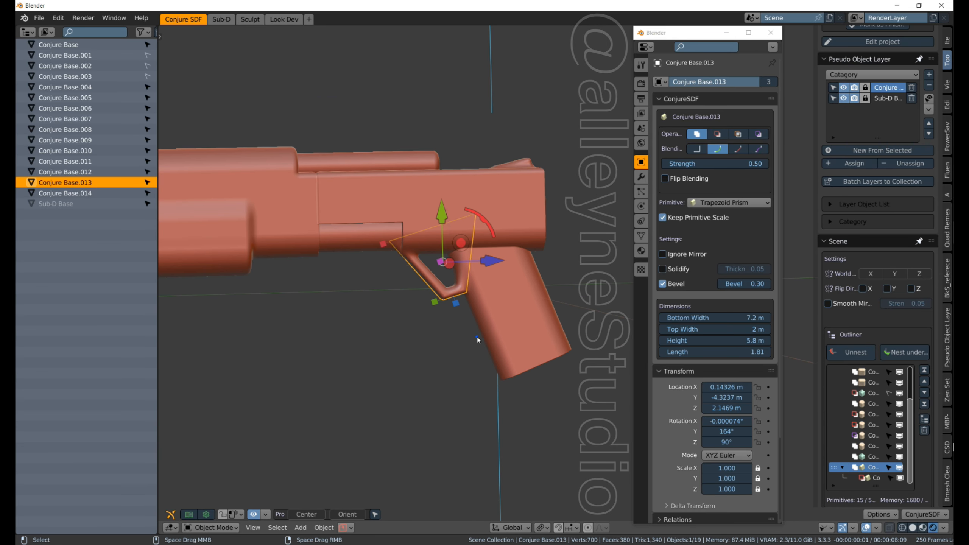
middle_click_drag(477, 337, 423, 264)
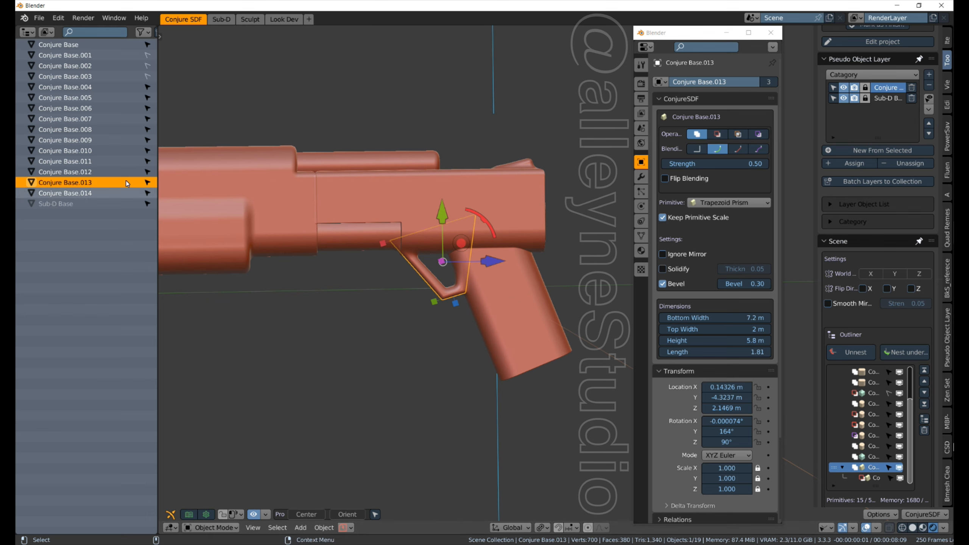
left_click(75, 175)
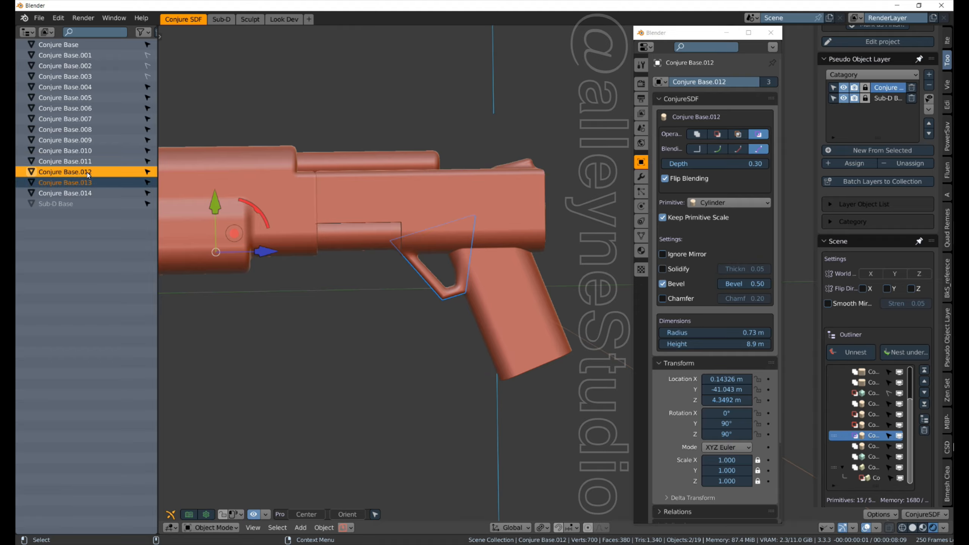
left_click(84, 183)
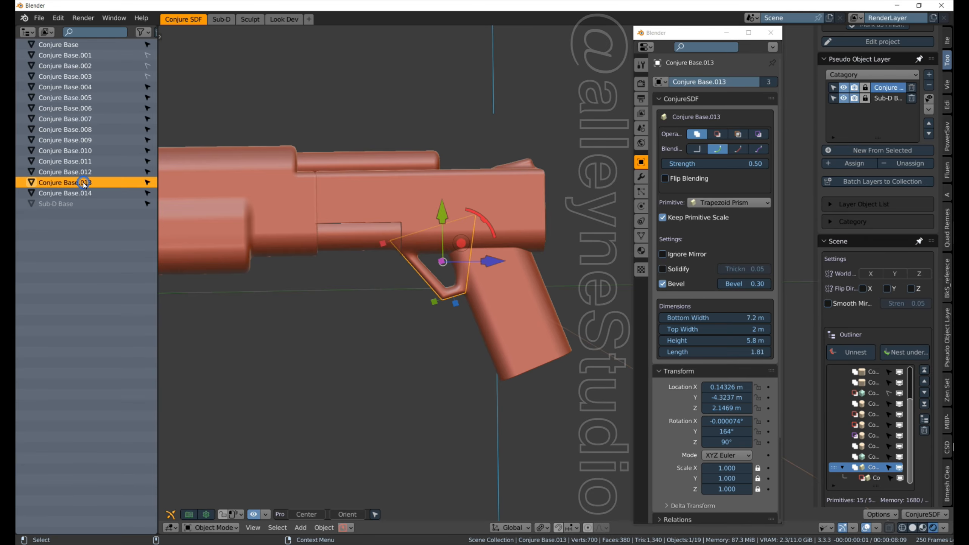
left_click(86, 172)
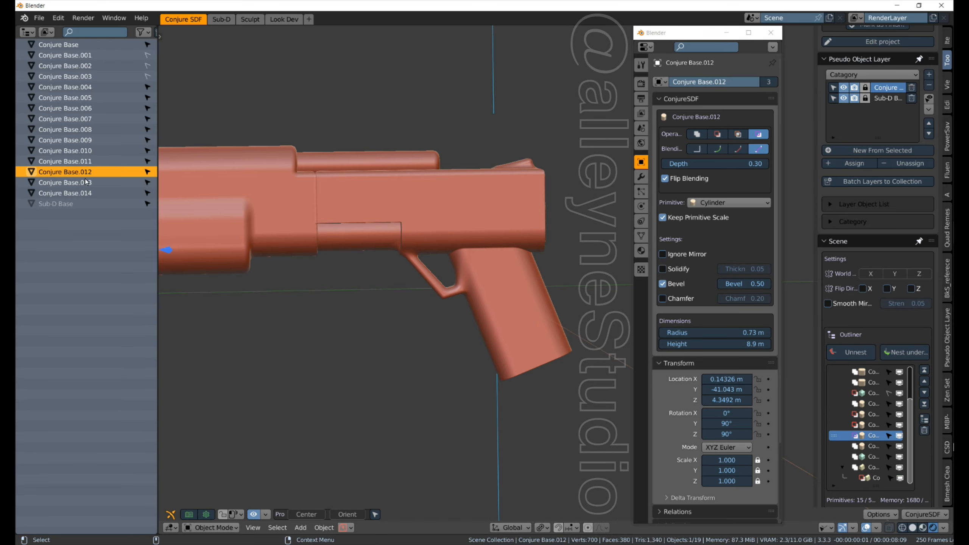
left_click(85, 182)
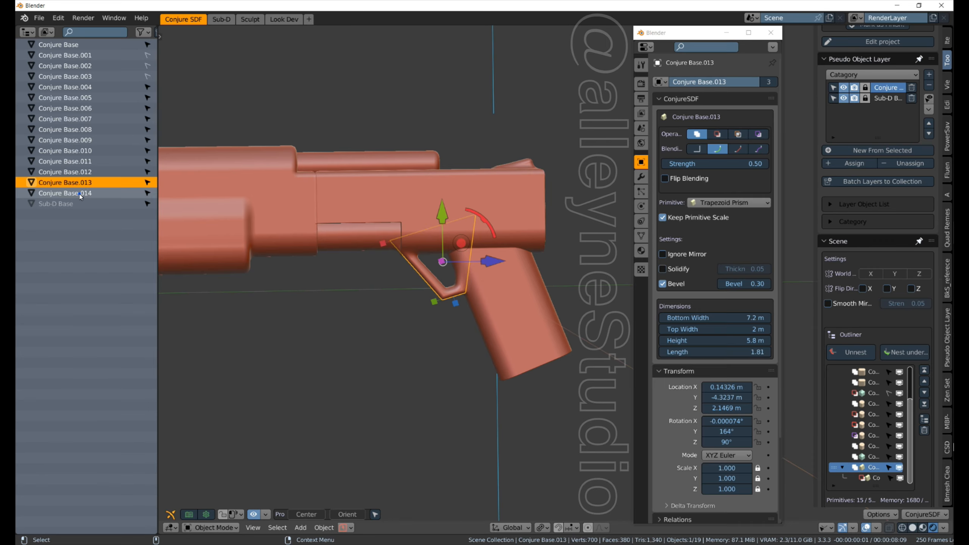
left_click(80, 193)
left_click(82, 183)
left_click(82, 193)
left_click_drag(82, 194, 83, 185)
left_click(83, 183)
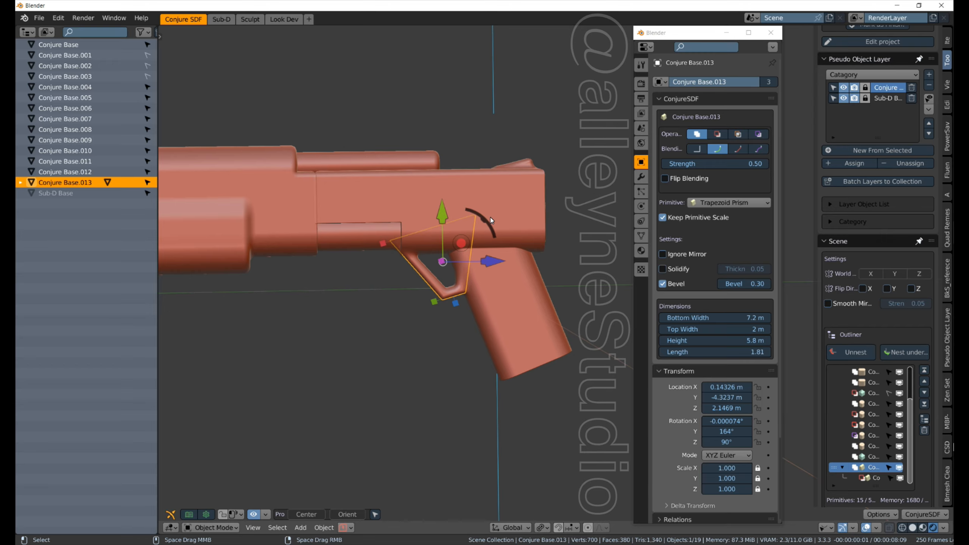
Move the trigger guard down to about Y -4.11 m, Z 1.62 m and reduce its outer prism's top width to 1.6 m
left_click_drag(490, 225, 472, 253)
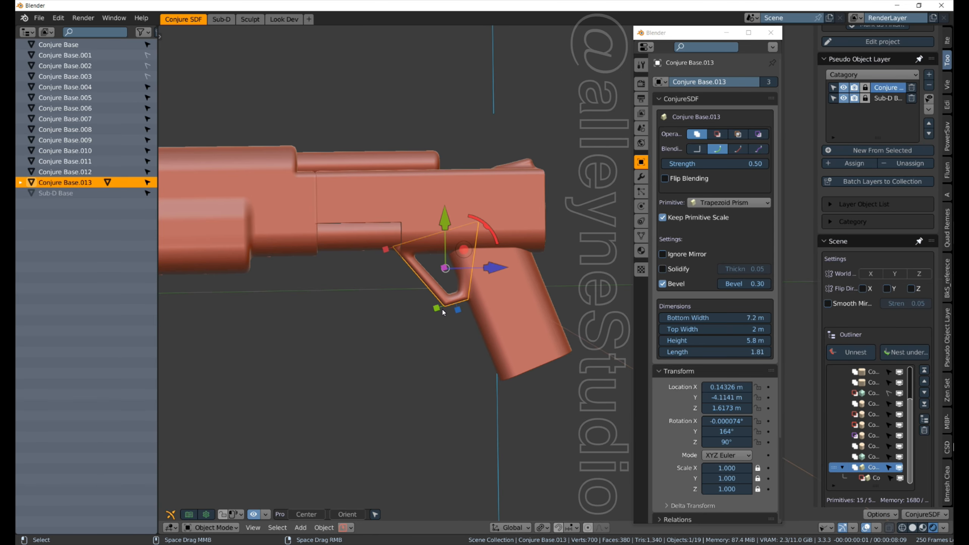
left_click_drag(432, 311, 440, 312)
middle_click_drag(475, 374, 420, 372)
left_click(420, 373)
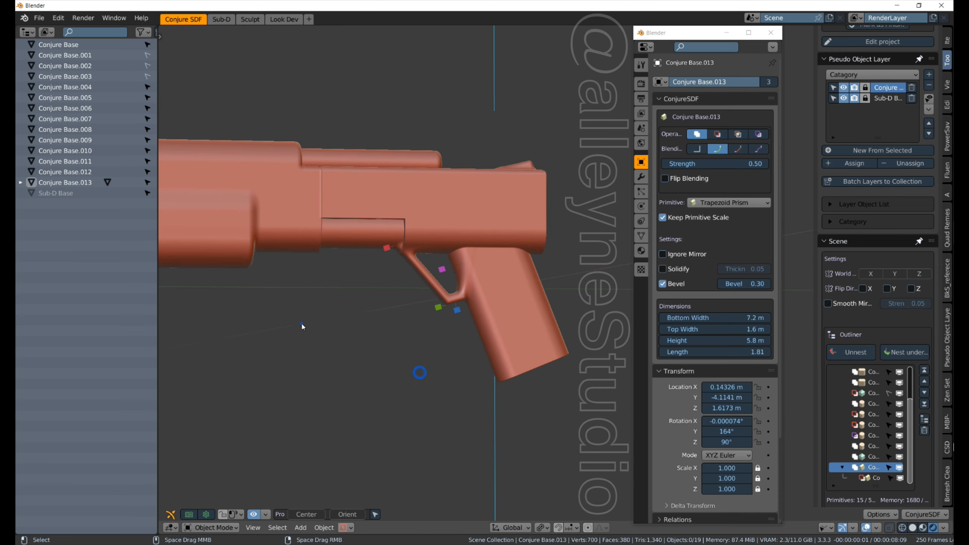
Slide the cylinder under the body ahead of the trigger guard along Y to about -10.87 m
middle_click_drag(303, 324, 361, 361)
scroll(361, 361, "down", 2)
middle_click_drag(312, 323, 450, 263)
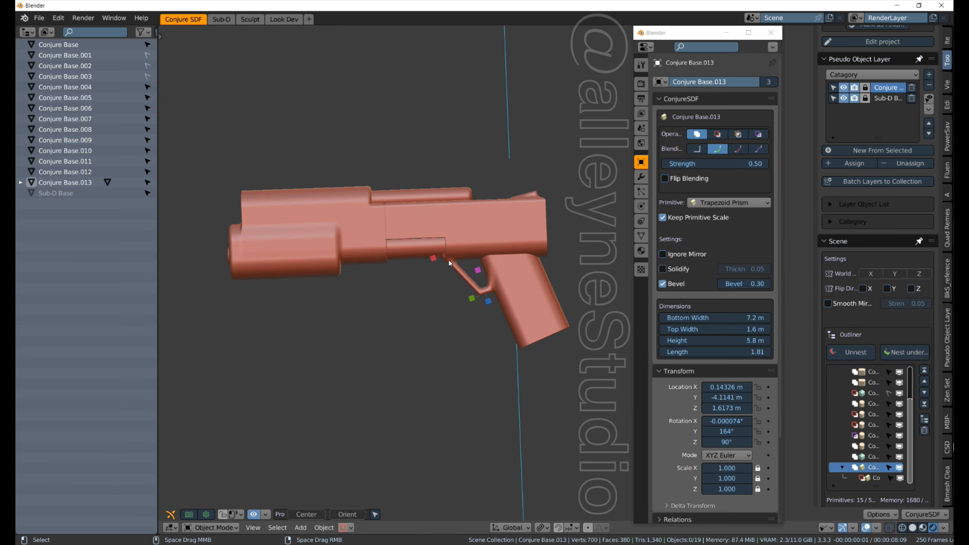
left_click(434, 246)
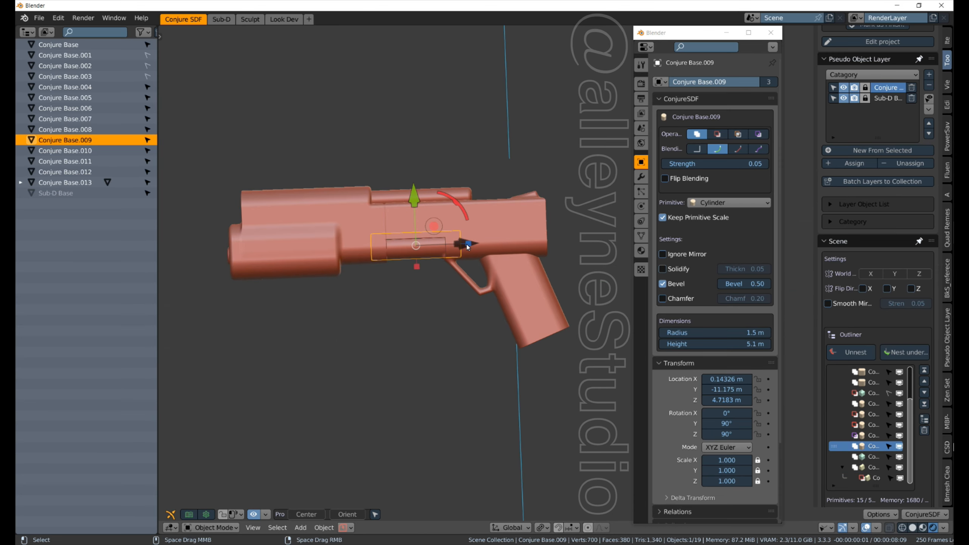
mouse_move(468, 246)
left_mouse_down()
mouse_move(450, 245)
mouse_move(467, 247)
left_mouse_up()
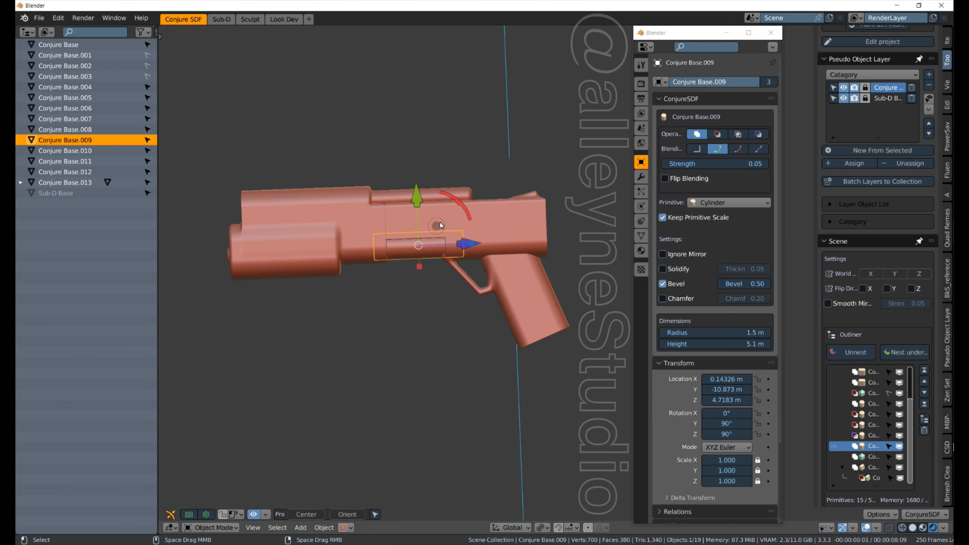
Make Conjure Base.009 unselectable and Conjure Base.003 selectable in the viewport
left_click(147, 141)
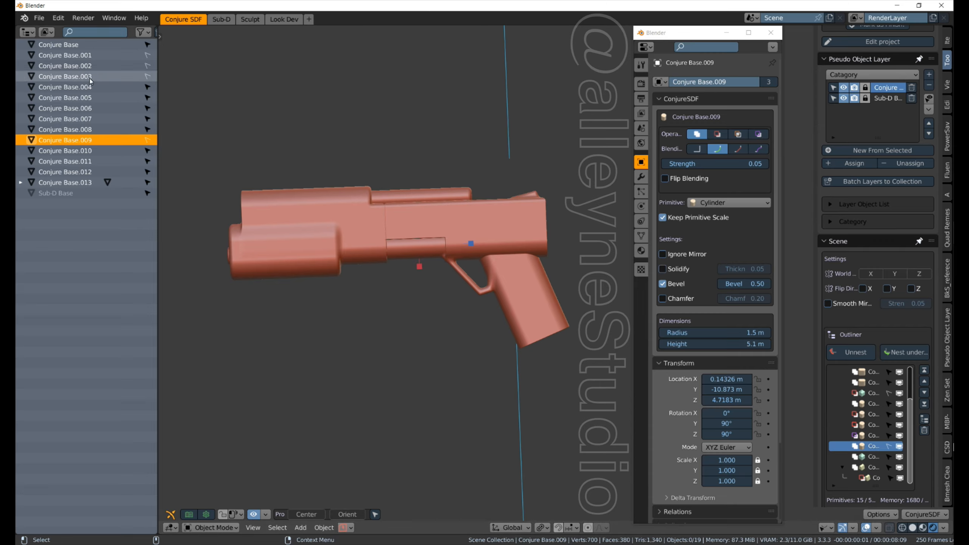
left_click(147, 76)
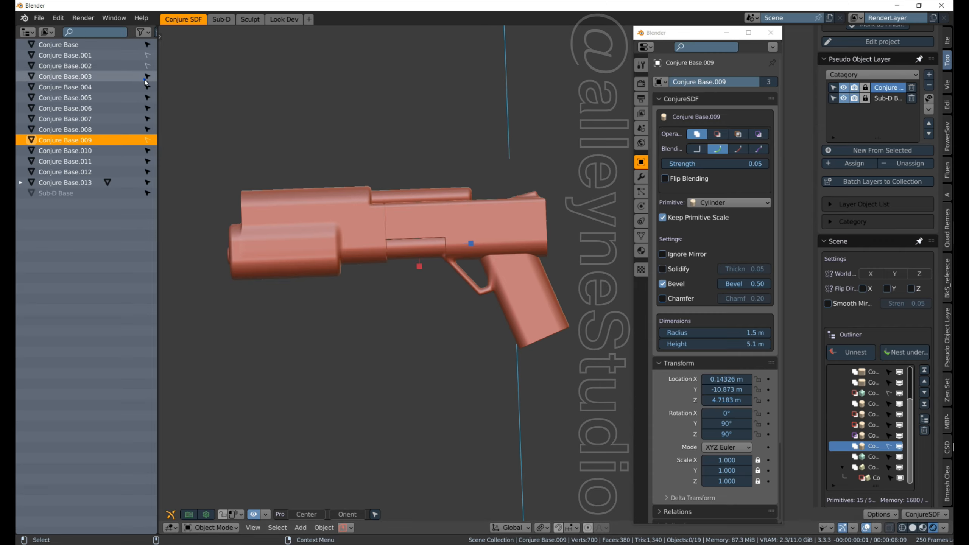
Shorten the subtracted cube Conjure Base.003 ahead of the trigger guard to a Z dimension of about 6.3 m
left_click(90, 76)
scroll(439, 309, "up", 3)
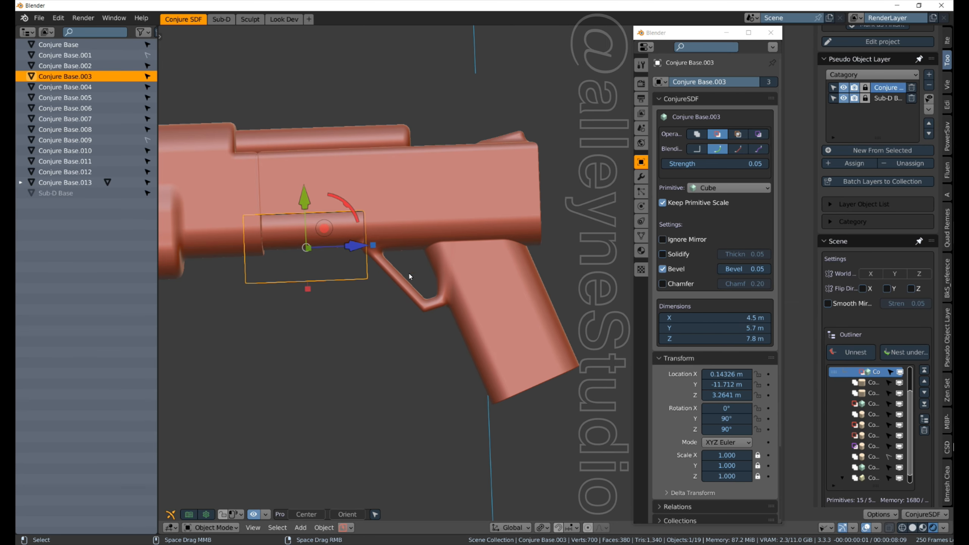
left_click_drag(373, 248, 360, 248)
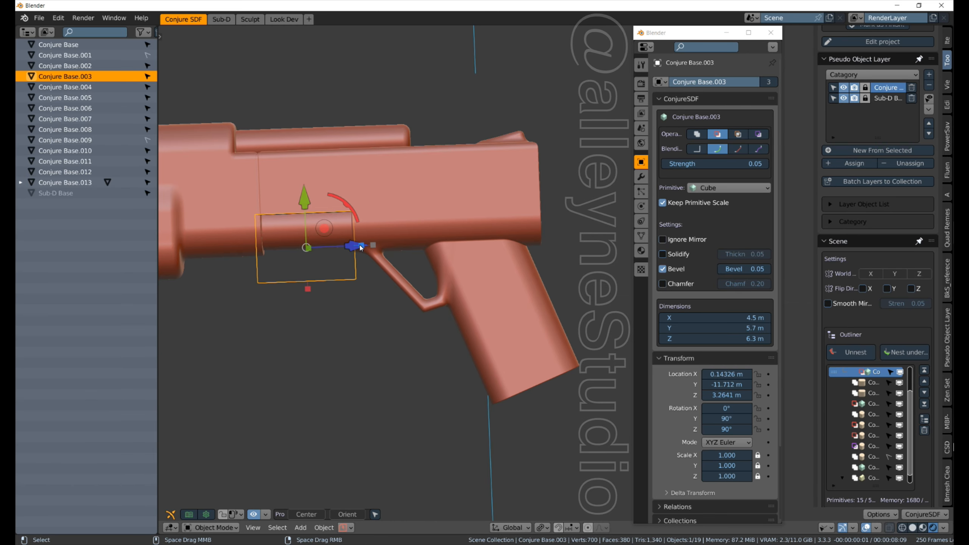
left_click(394, 359)
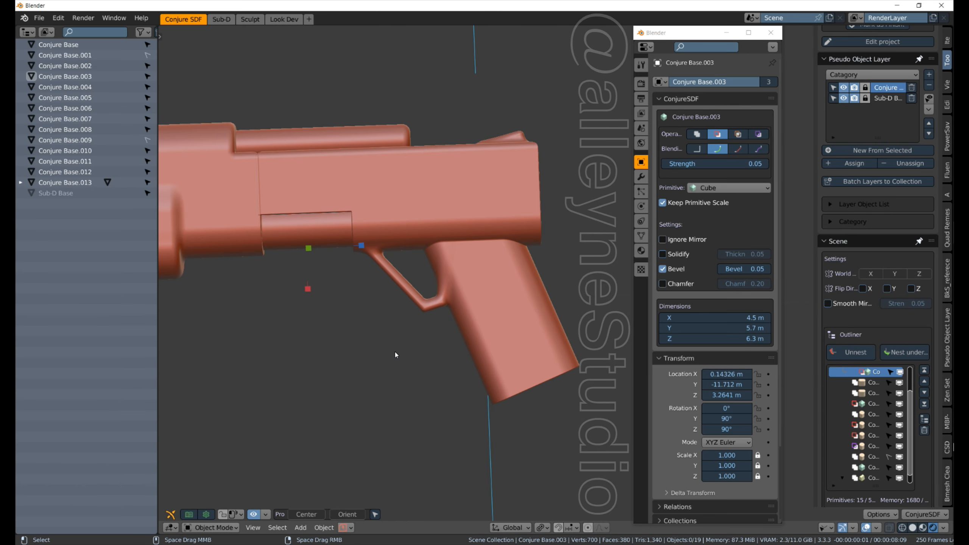
Widen the trigger guard's outer prism to a 3.2 m top width and reposition it at Y -3.70 m, Z 1.84 m with 157° Y rotation
middle_click_drag(395, 352, 458, 304)
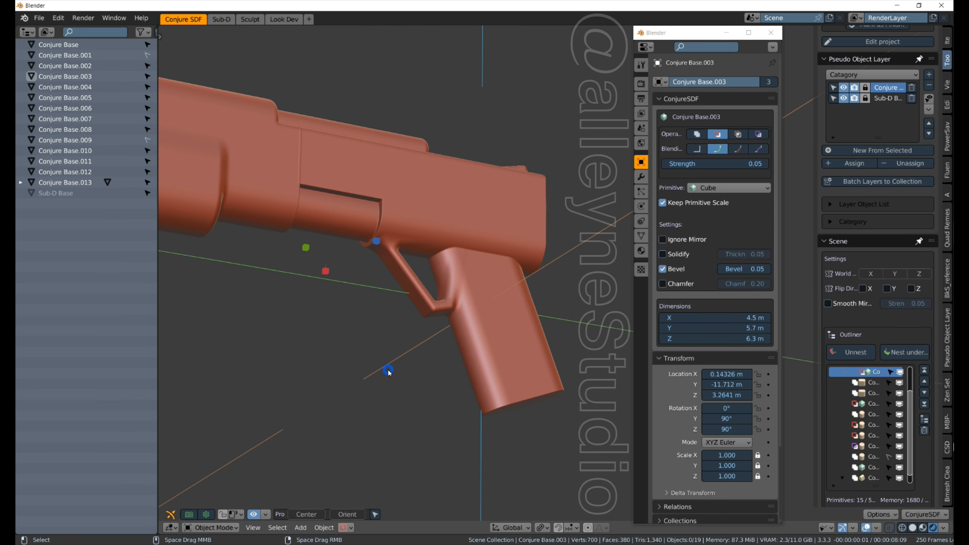
left_click(335, 374)
middle_click_drag(404, 367, 333, 402)
left_click_drag(335, 369, 498, 289)
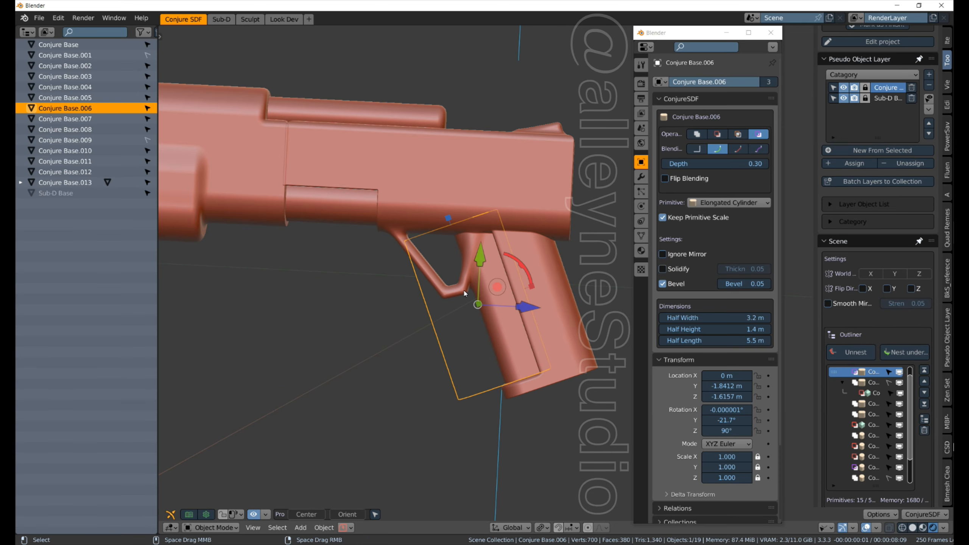
left_click(402, 243)
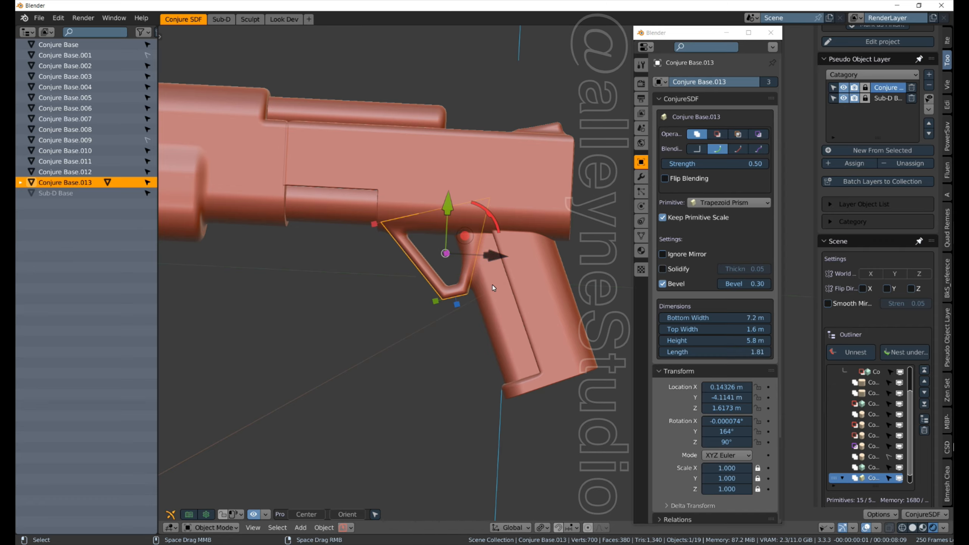
left_click_drag(436, 303, 415, 303)
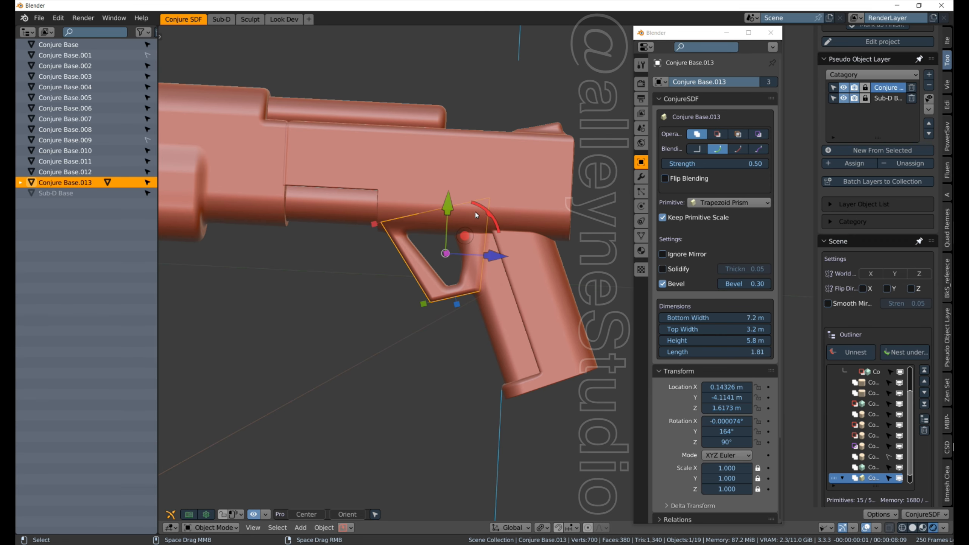
left_click_drag(483, 211, 475, 231)
Narrow the trigger guard's outer prism to a length of about 1.36
middle_click_drag(384, 314, 552, 260)
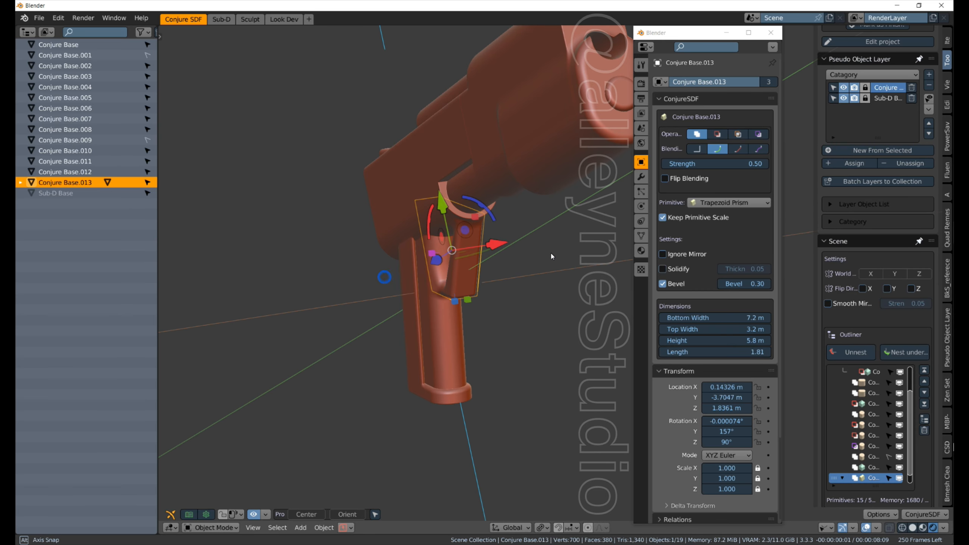
middle_click_drag(525, 314, 434, 380)
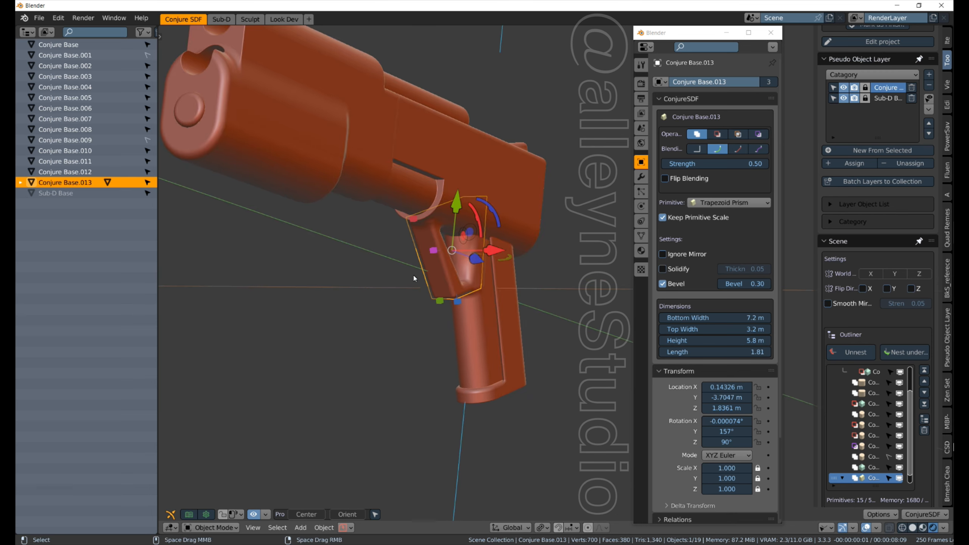
left_click_drag(439, 256, 443, 255)
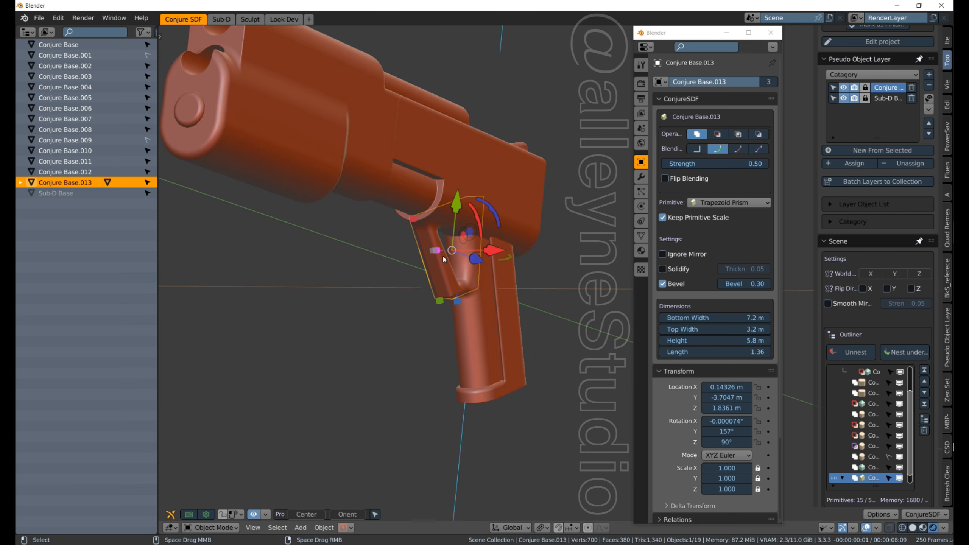
Rotate the trigger guard cutout Conjure Base.014 to 168° about Y and widen its top width to 1.6 m
middle_click_drag(550, 346, 361, 325)
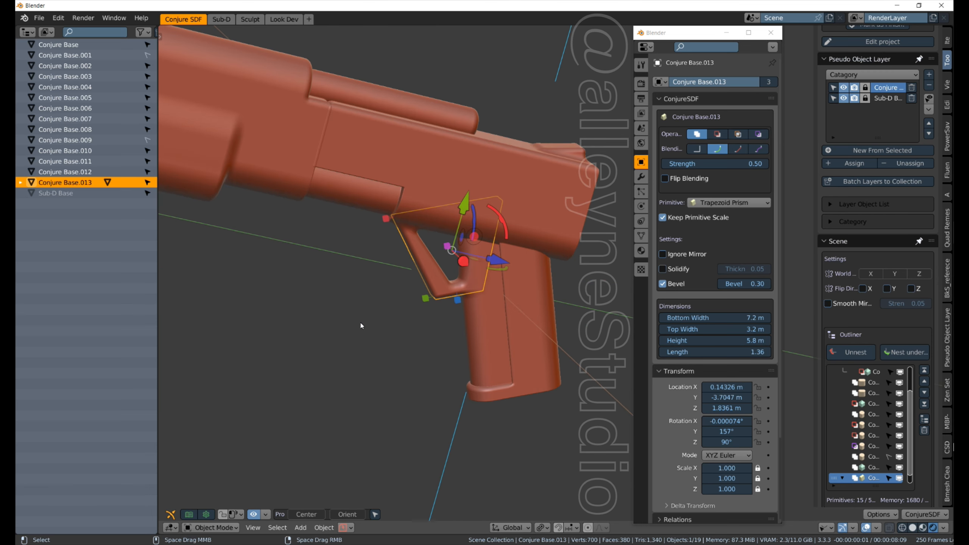
left_click(107, 172)
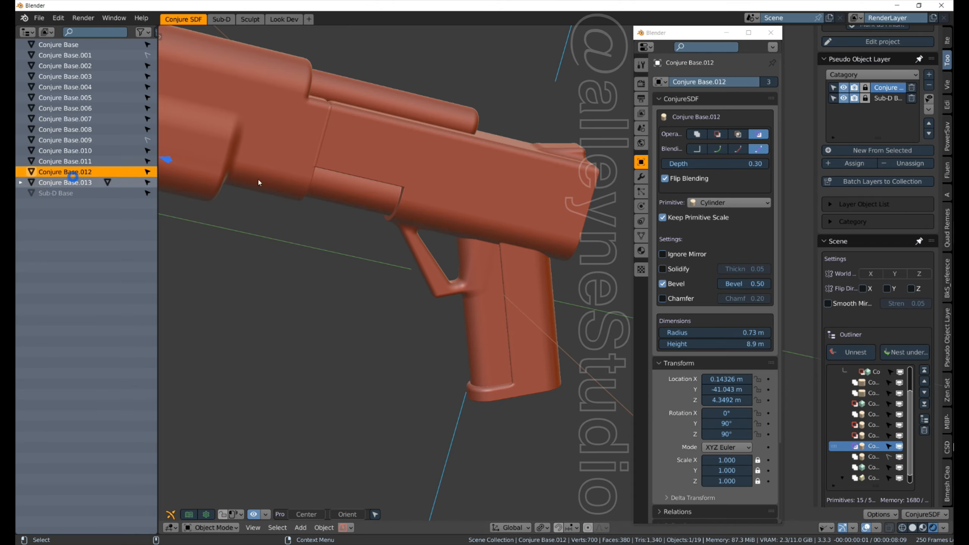
left_click(20, 183)
left_click(73, 192)
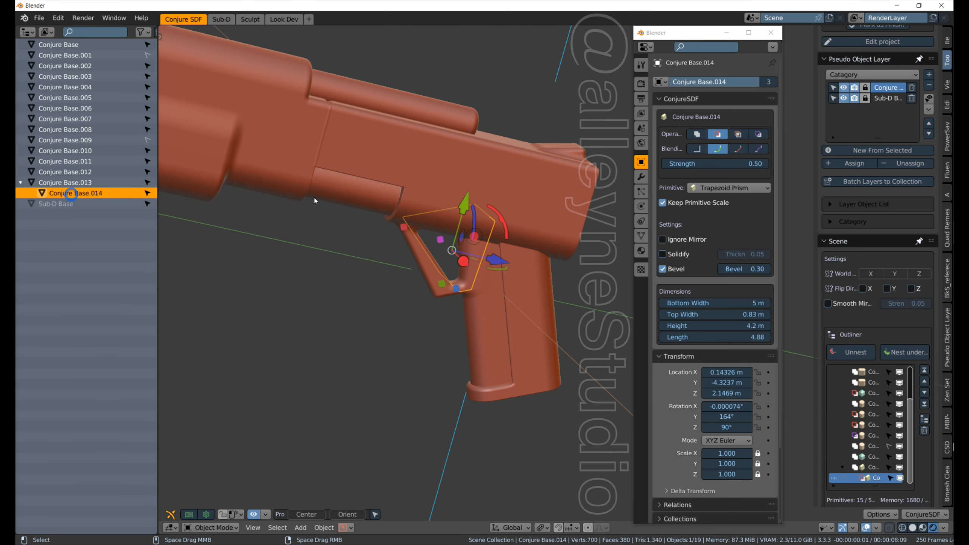
middle_click_drag(511, 217, 507, 222)
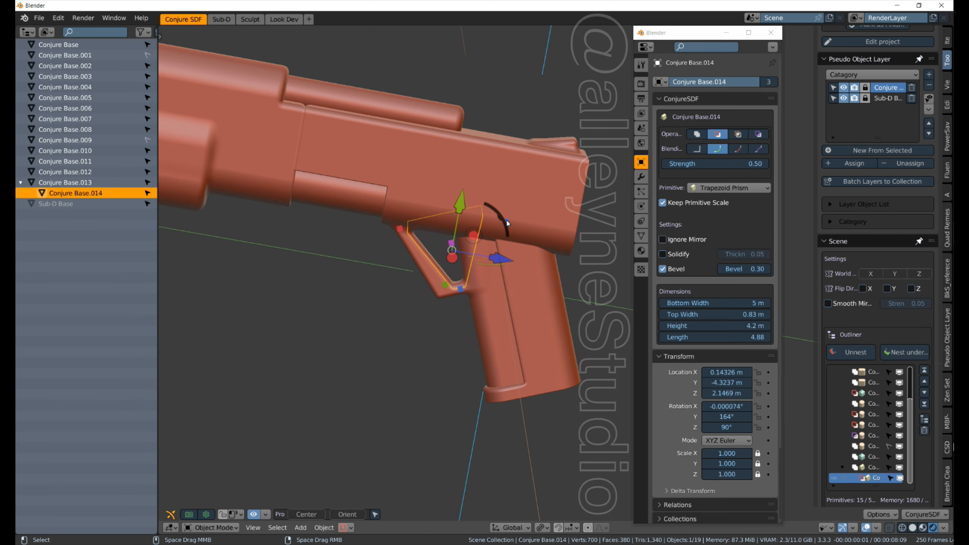
left_click_drag(507, 223, 506, 224)
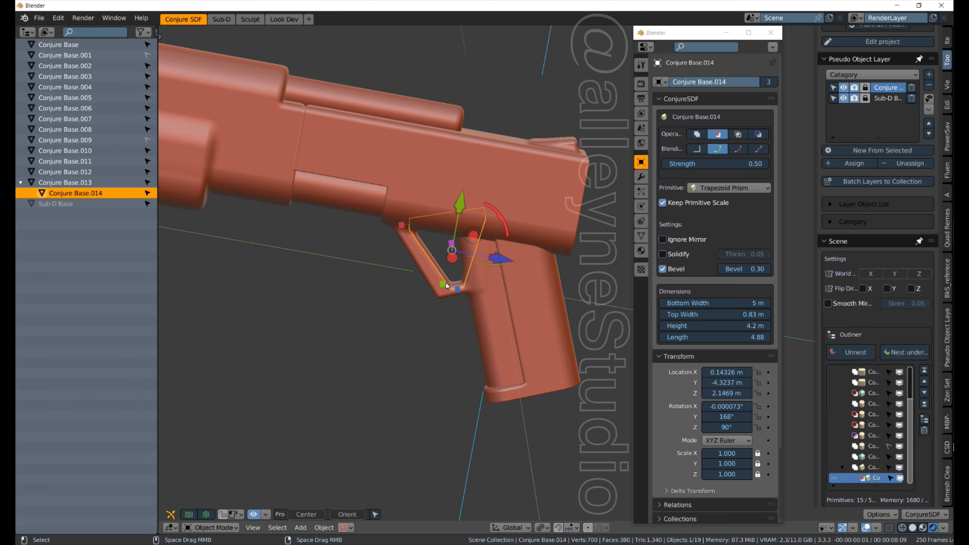
left_click_drag(446, 286, 433, 284)
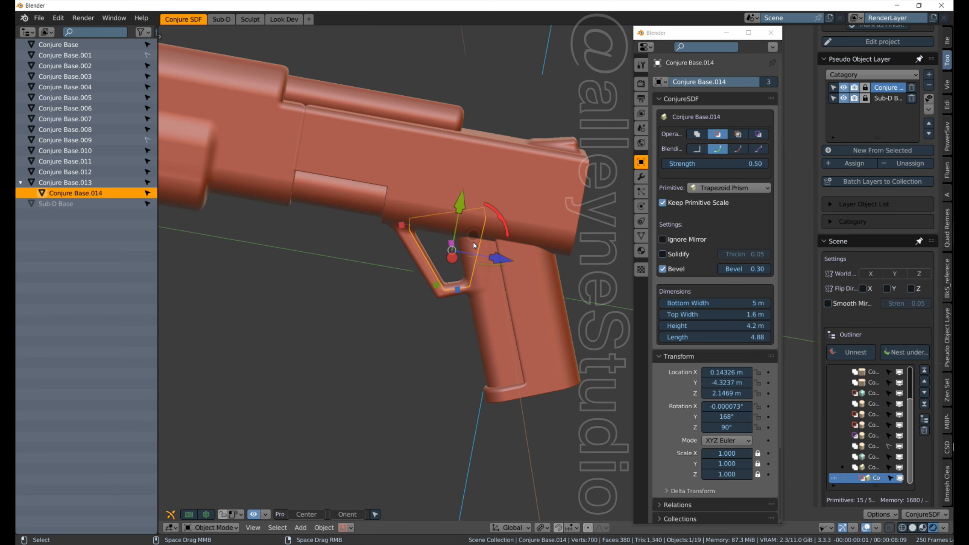
Move the trigger guard cutout within the YZ plane to about Y -4.55 m, Z 2.58 m
key("g")
key("shift+x")
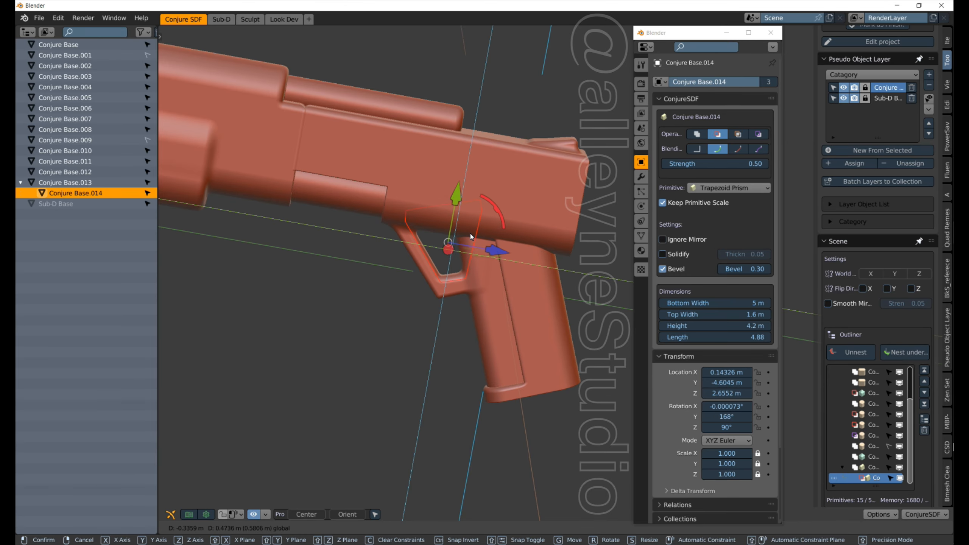
left_click(473, 235)
Slide the large lower front cylinder back along Y toward the grip, bringing its front end close to the upper barrel's front
middle_click_drag(439, 360, 517, 376)
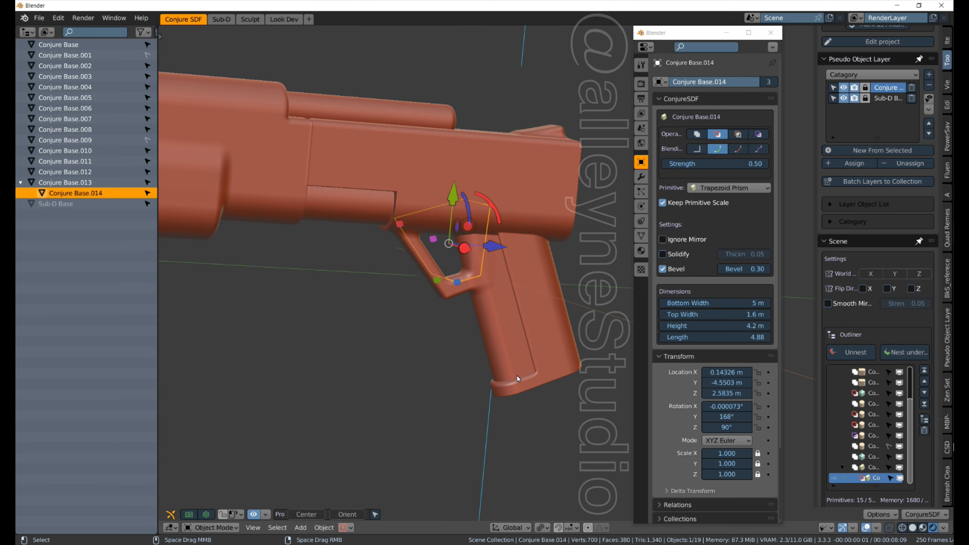
scroll(518, 377, "down", 3)
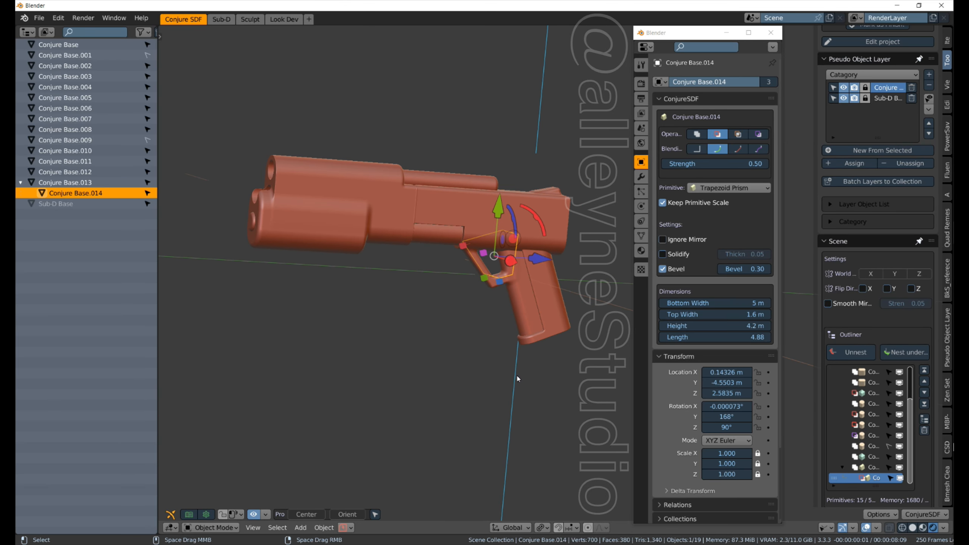
middle_click_drag(427, 321, 333, 304)
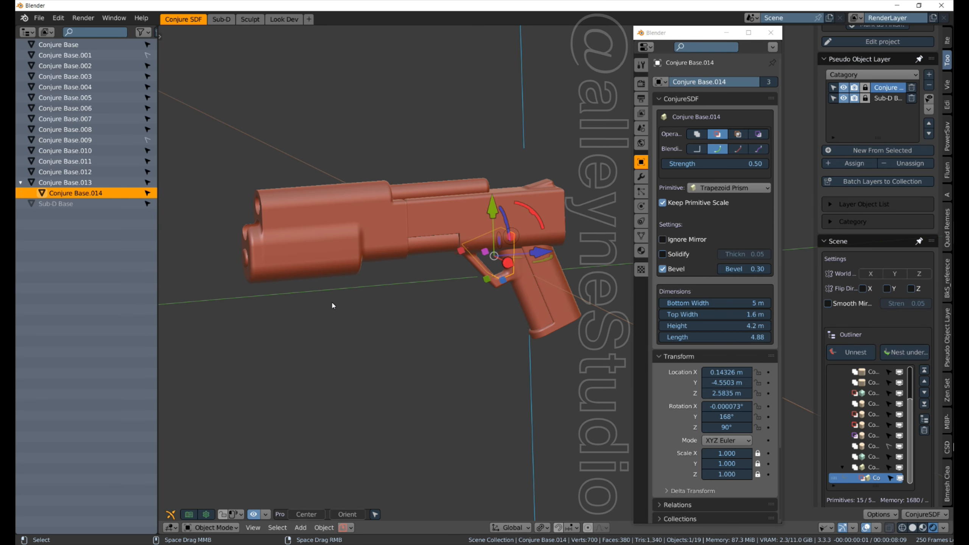
left_click(319, 246)
left_click_drag(357, 247, 369, 246)
middle_click_drag(336, 318, 376, 290)
mouse_move(360, 245)
left_mouse_down()
mouse_move(380, 243)
mouse_move(362, 245)
left_mouse_up()
Move the lower muzzle hole cylinder Conjure Base.012 back along Y to about -39.2 m
left_click(250, 253)
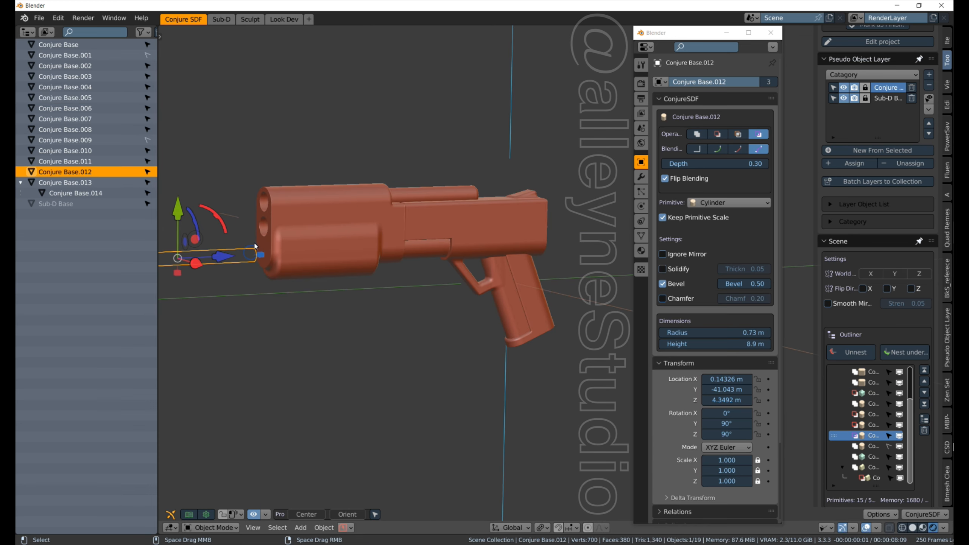
left_click_drag(221, 254, 252, 258)
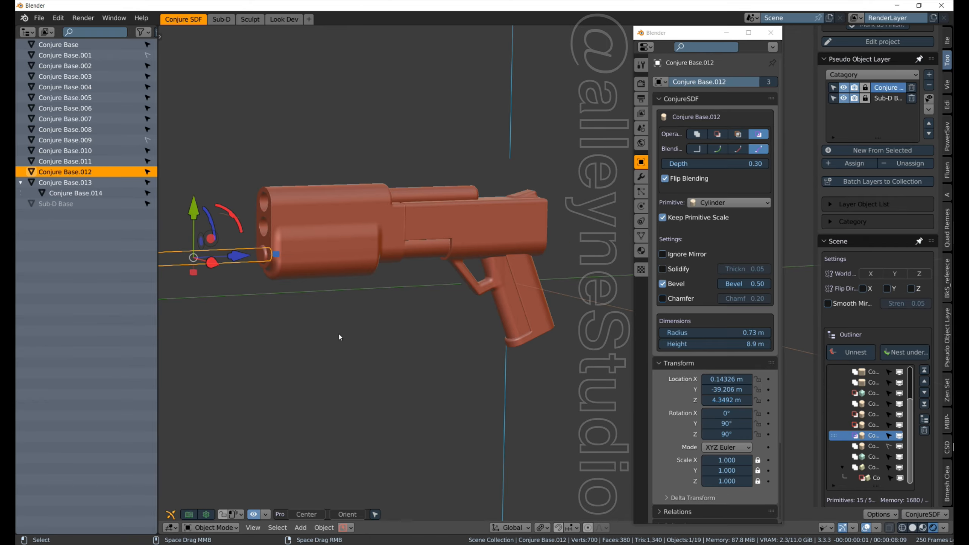
middle_click_drag(339, 334, 210, 318)
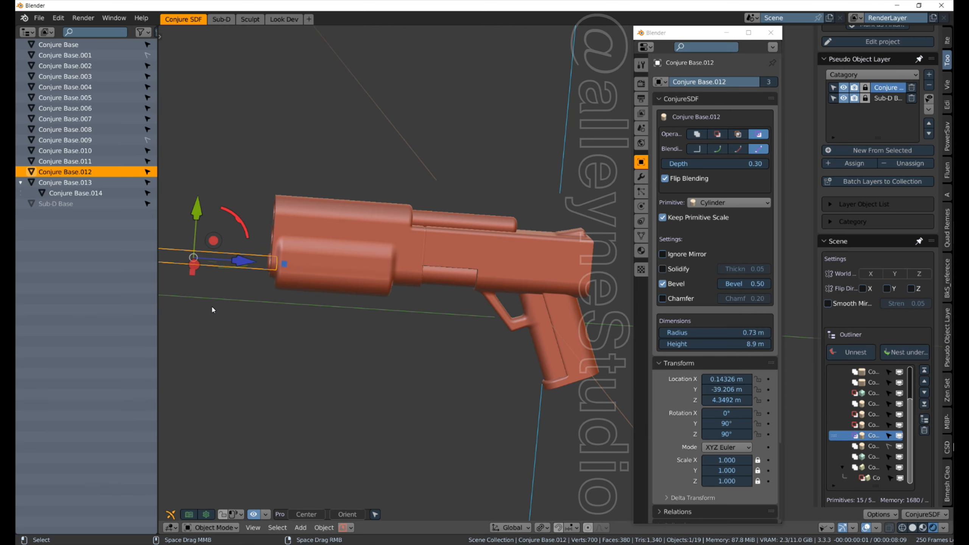
middle_click_drag(580, 257, 452, 281, "alt")
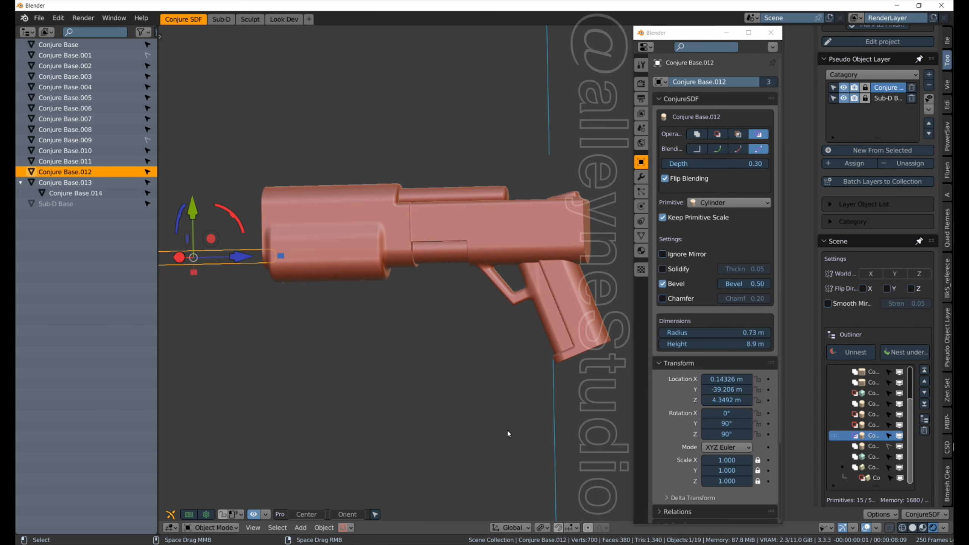
middle_click_drag(445, 322, 565, 195)
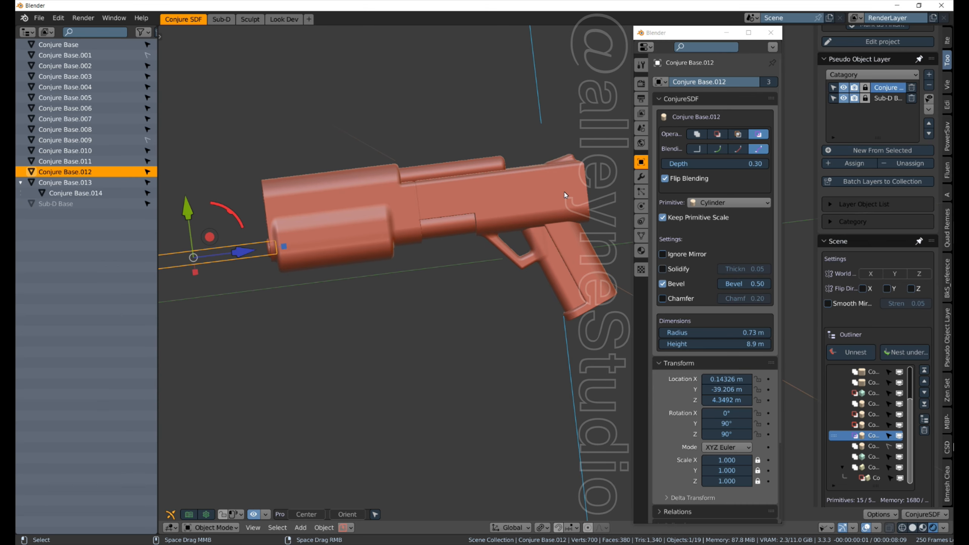
left_click(566, 197)
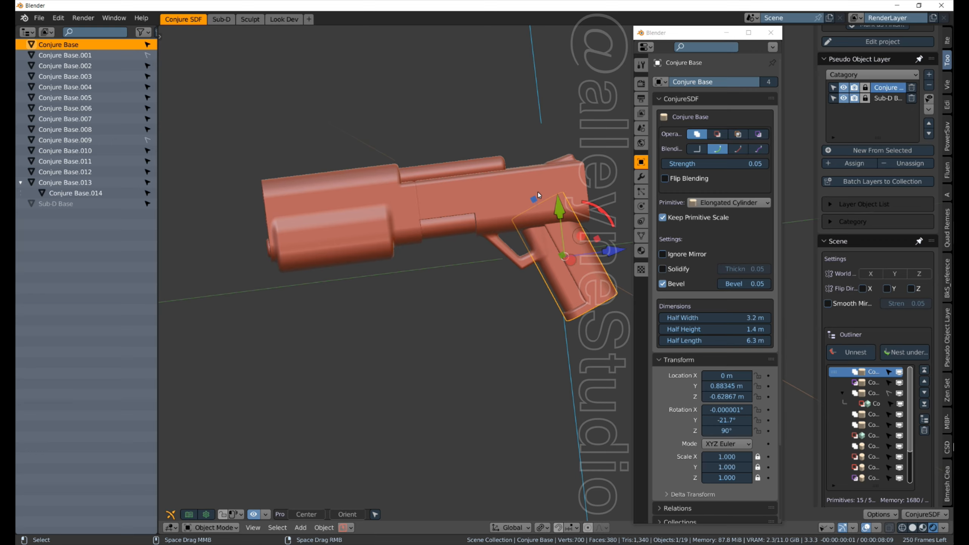
middle_click_drag(485, 192, 458, 272)
left_click(445, 267)
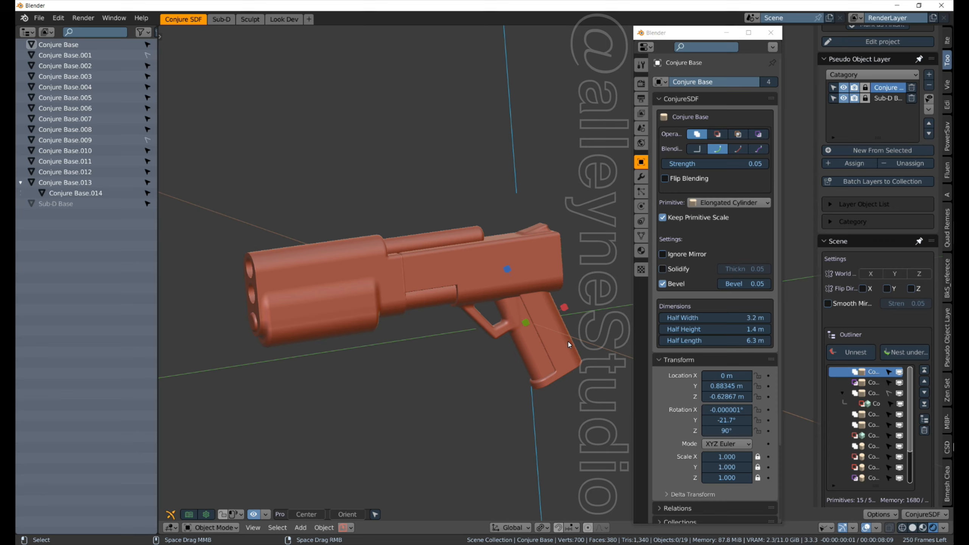
Duplicate the main grip primitive and raise the copy over the rear body to about Z 6.21 m
left_click(566, 351)
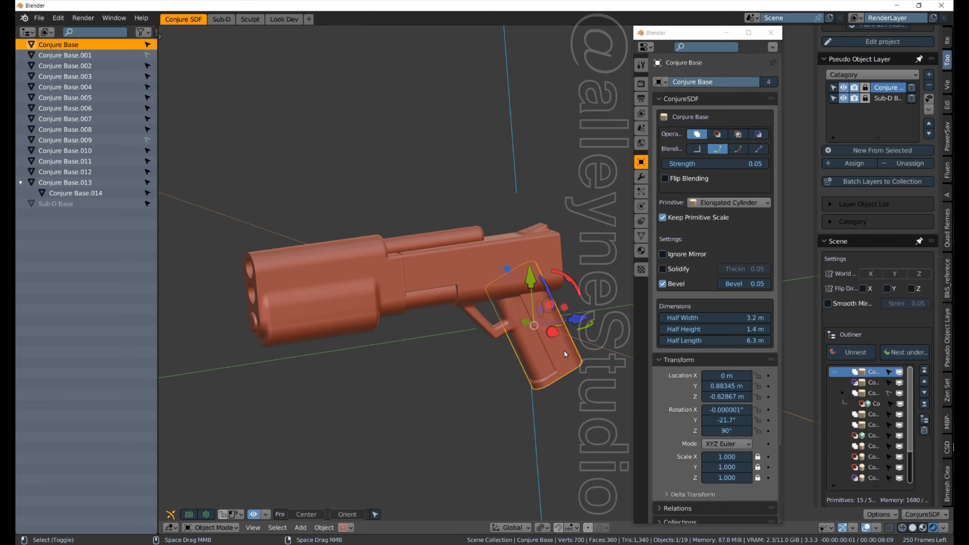
key("shift+d")
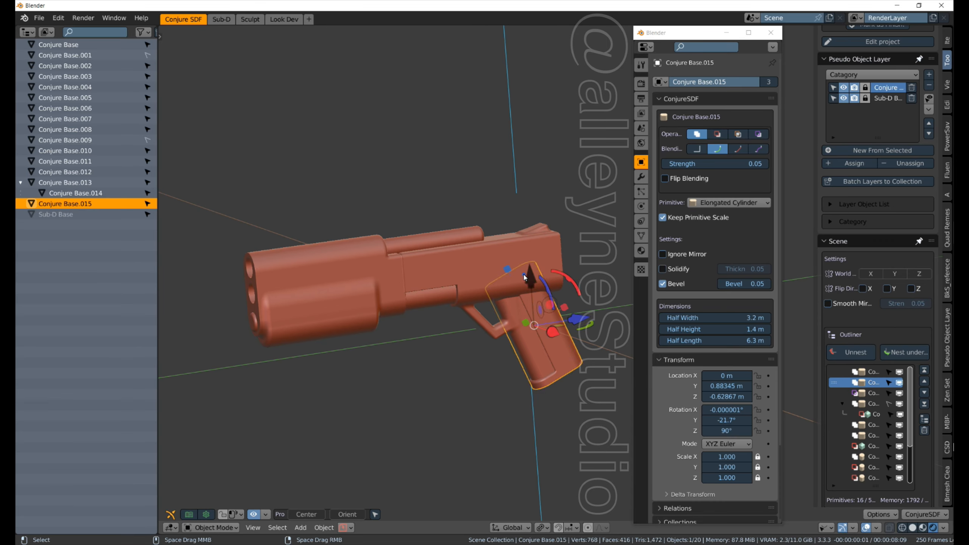
left_click_drag(525, 277, 527, 209)
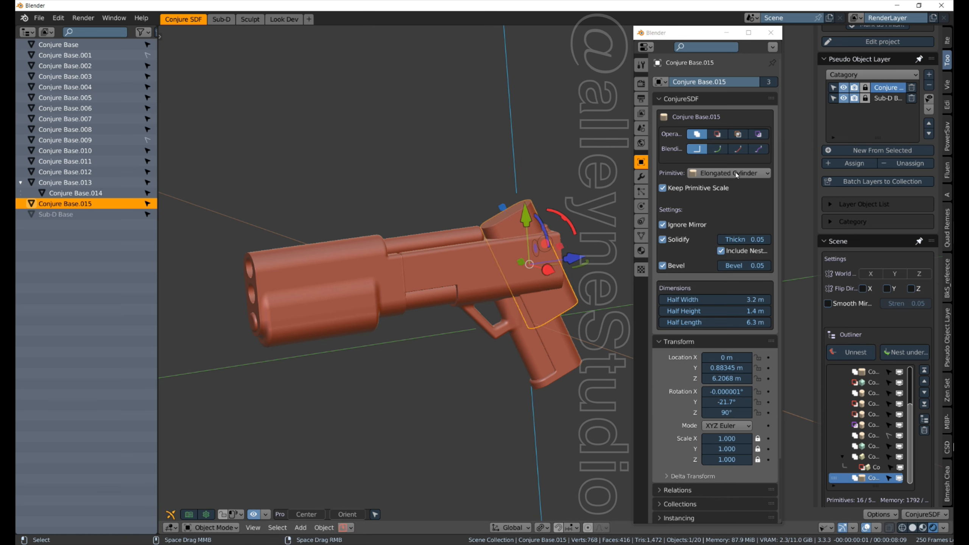
Enable Ignore Mirror and Solidify on the duplicated grip primitive and change its shape to Cylinder
left_click(736, 174)
left_click(735, 174)
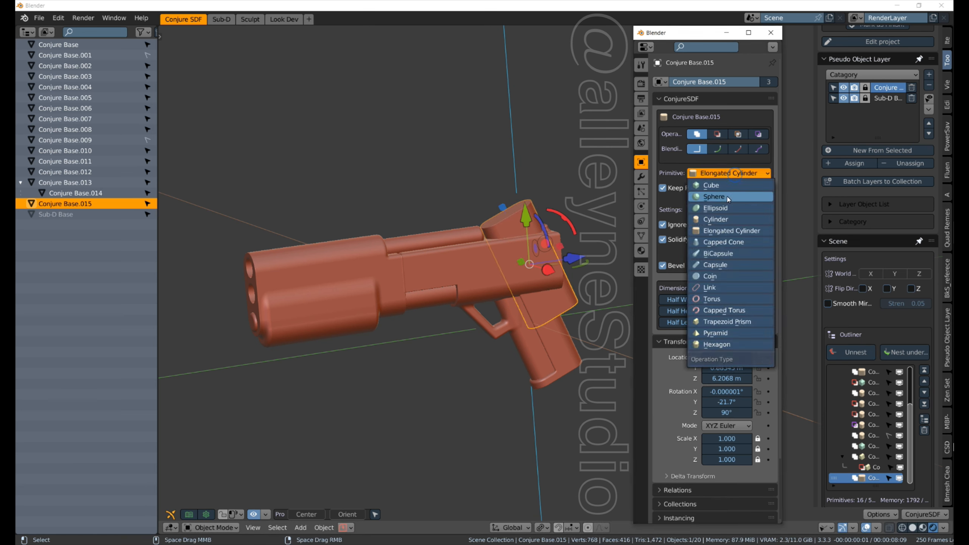
left_click(722, 220)
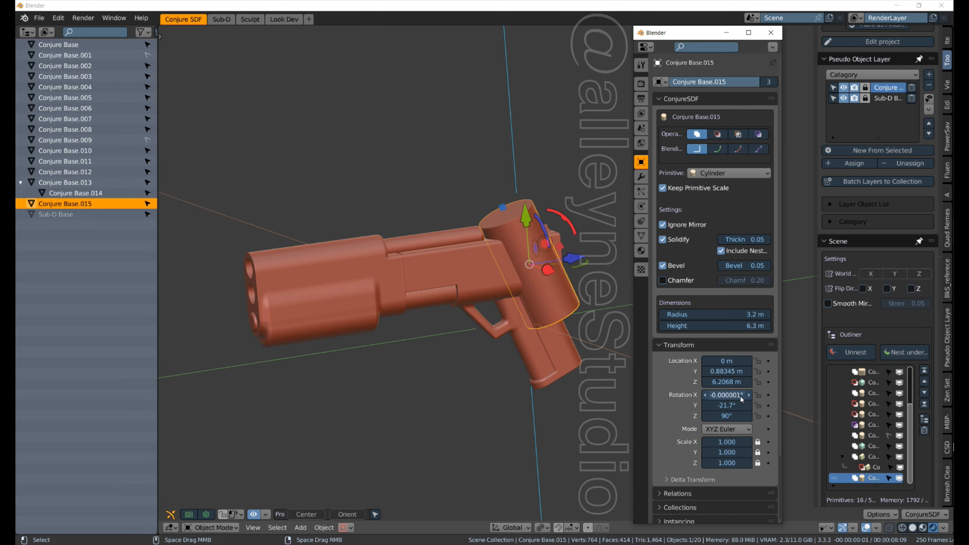
Lay the new cylinder lengthwise along the body by setting its rotation to X 0° and Y 90°
left_click(729, 397)
left_click(724, 405)
type("45")
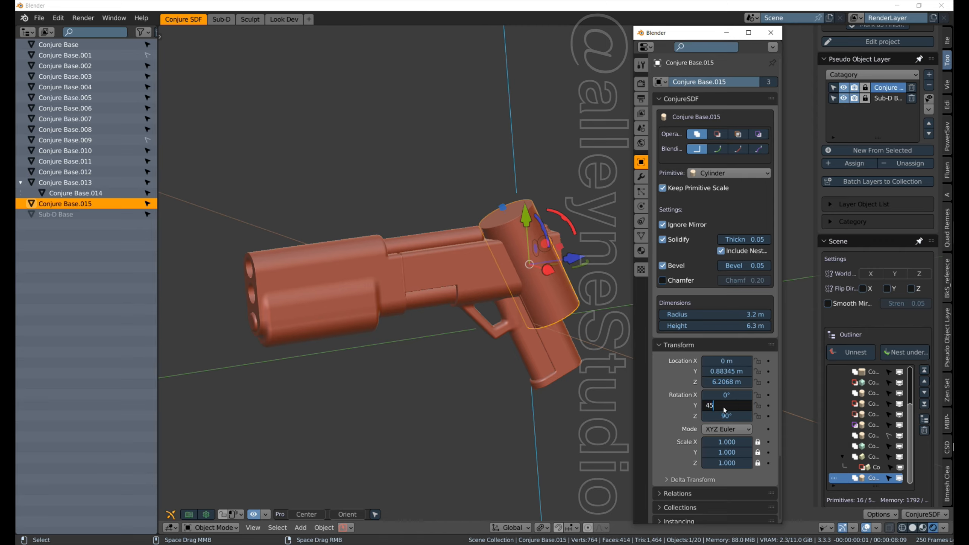
key("Return")
left_click(724, 405)
type("90")
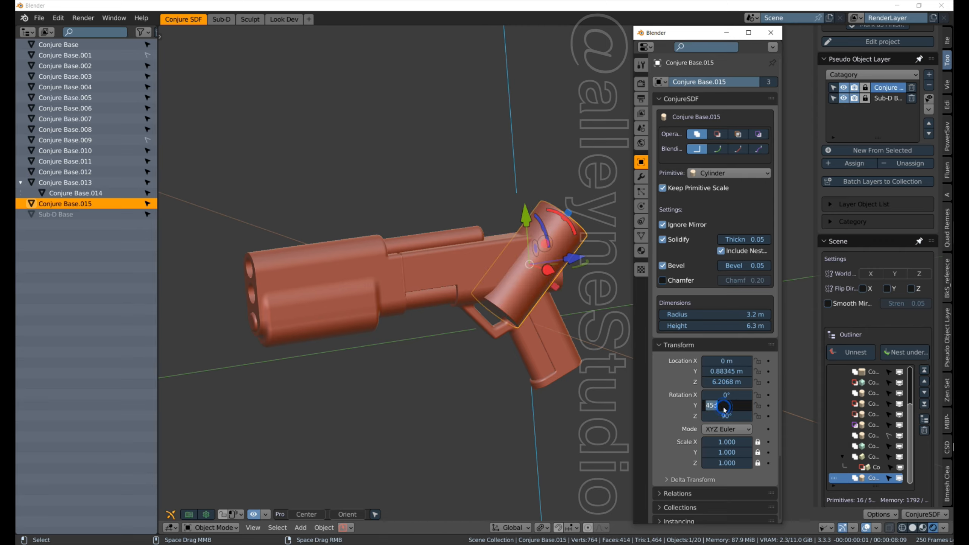
key("Return")
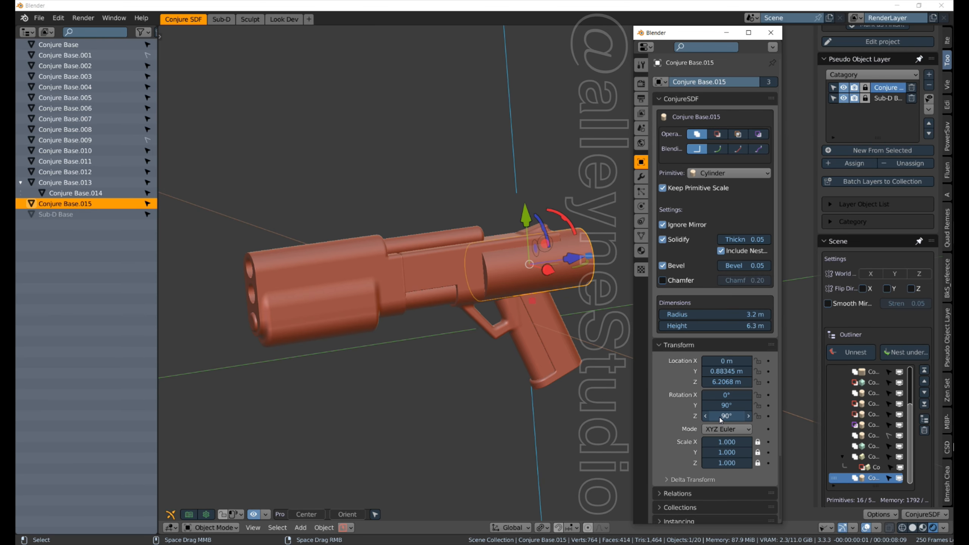
Set the rear cylinder's Z rotation to 0° and shrink its radius to about 1.5 m
left_click(721, 418)
type("0")
key("Return")
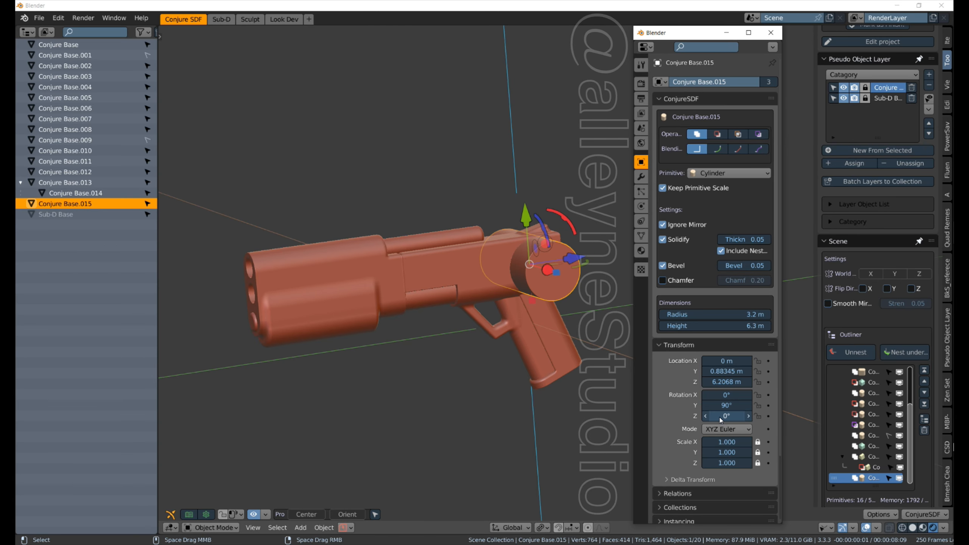
middle_click_drag(518, 324, 407, 327)
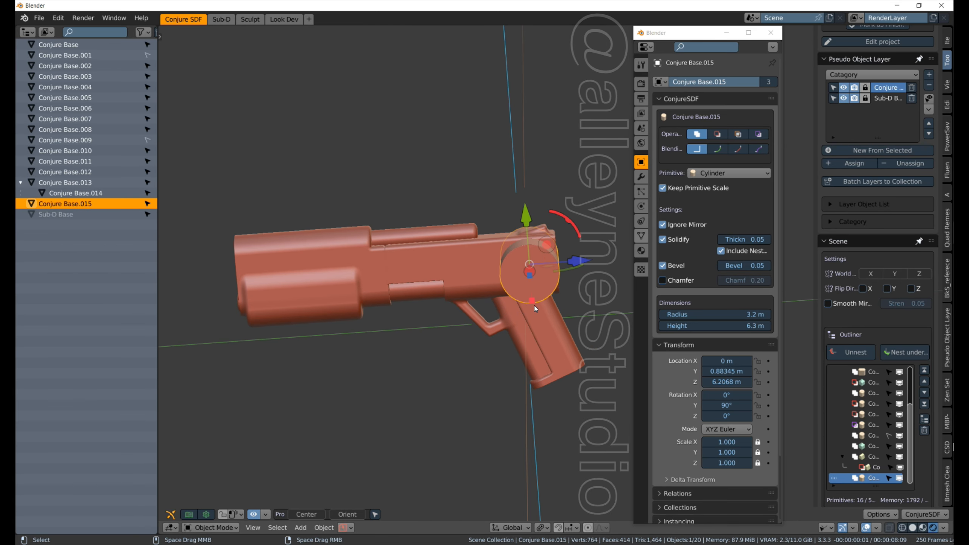
left_click_drag(532, 301, 542, 285)
Shorten the rear cylinder to a height of about 2.9 m so it protrudes only slightly from the body sides
middle_click_drag(423, 329, 584, 368)
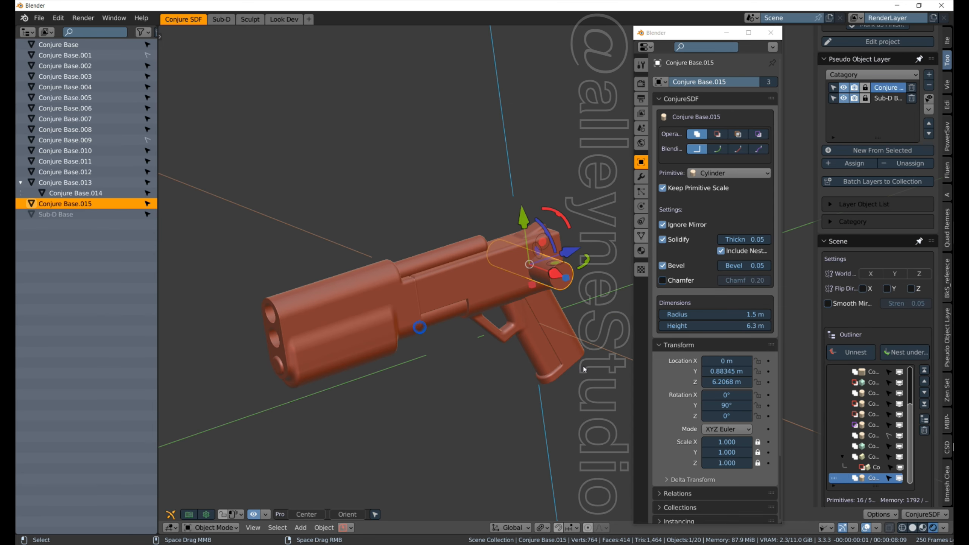
scroll(585, 368, "up", 3)
middle_click_drag(542, 319, 624, 294)
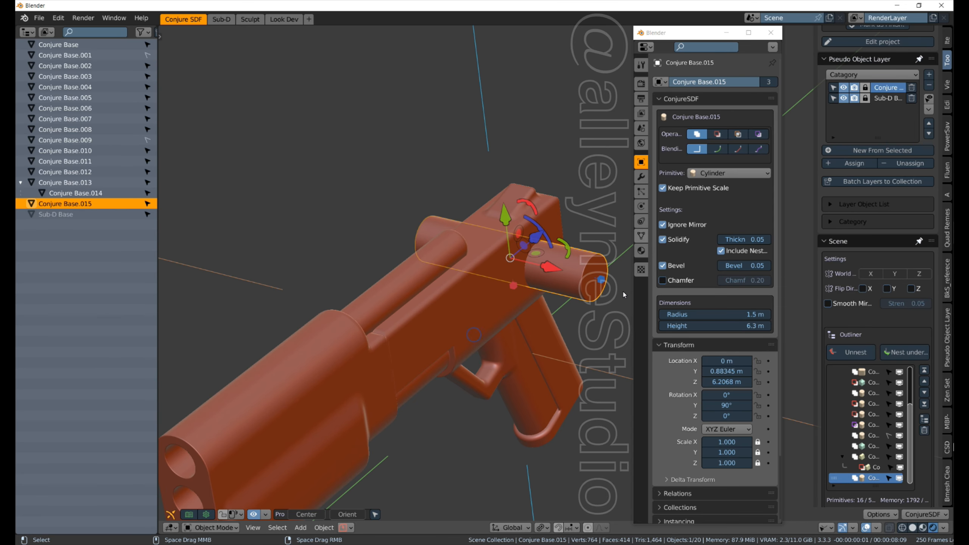
left_click_drag(600, 283, 541, 345)
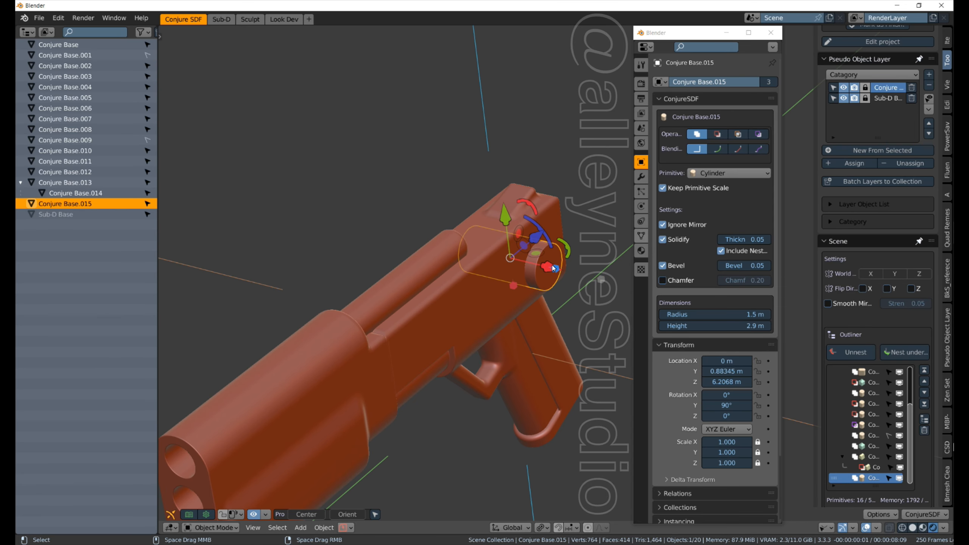
Move the rear cylinder up and back on the body to about Y 1.40 m and Z 7.55 m
middle_click_drag(540, 345, 417, 178)
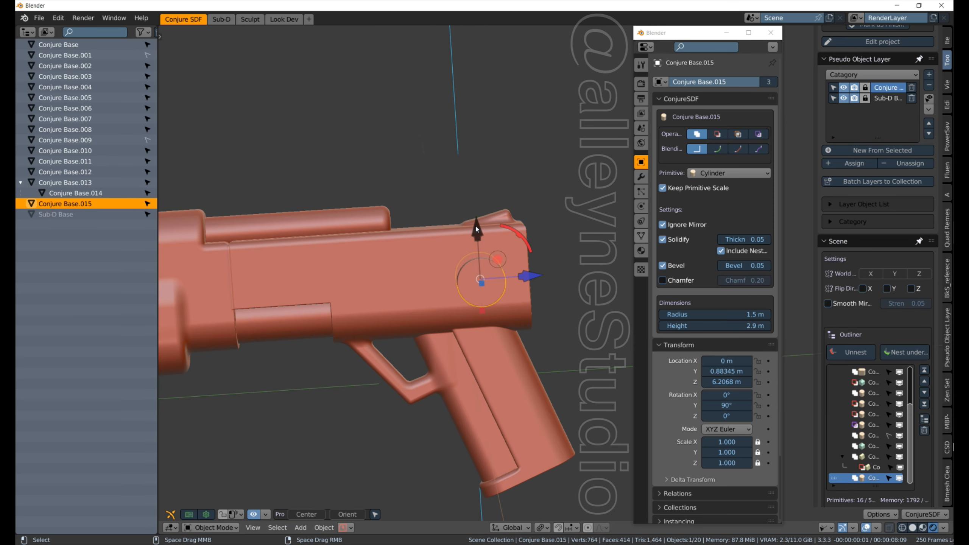
left_click_drag(476, 229, 475, 204)
middle_click_drag(568, 323, 388, 329)
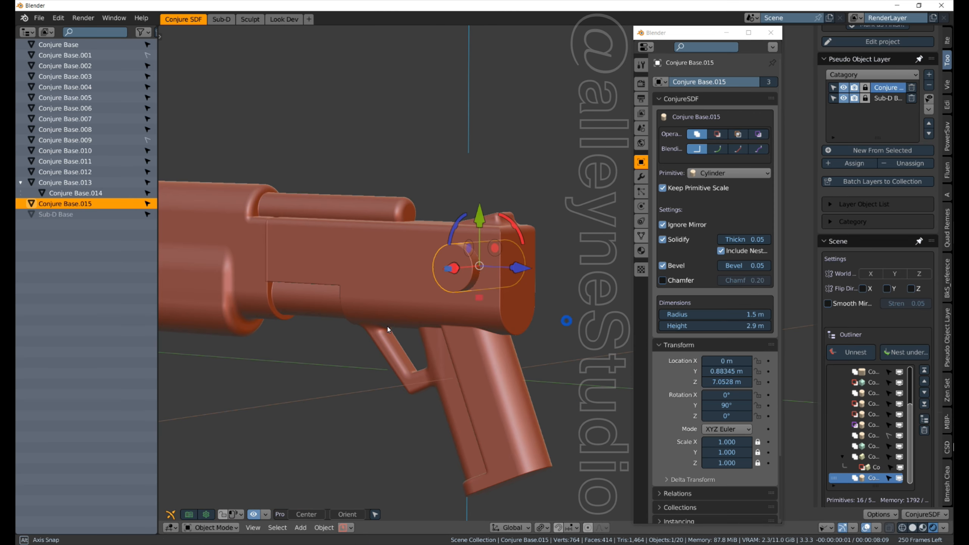
left_click_drag(496, 248, 503, 240)
Turn off Solidify on the rear cylinder and set its bevel to 0.3
middle_click_drag(446, 298, 554, 275)
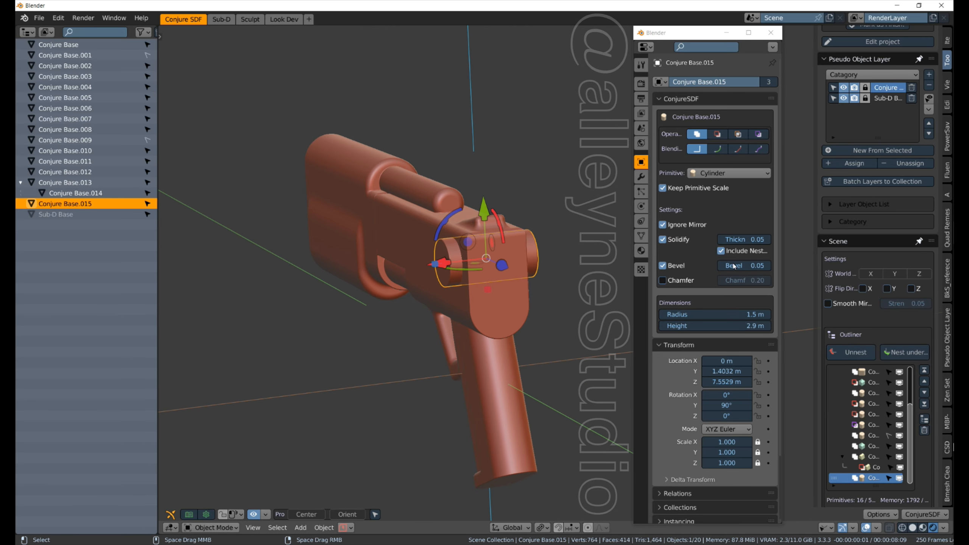
left_click(663, 239)
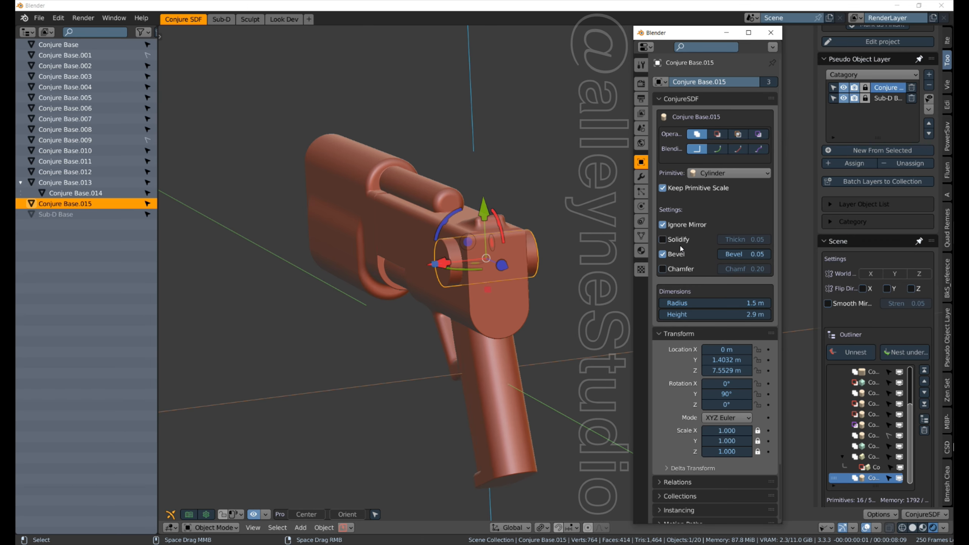
left_click(761, 256)
type(".3")
key("Return")
Set the bevel of the rear body primitive Conjure Base.001 to 0.2, then deselect it
middle_click_drag(450, 289, 441, 355)
left_click(440, 355)
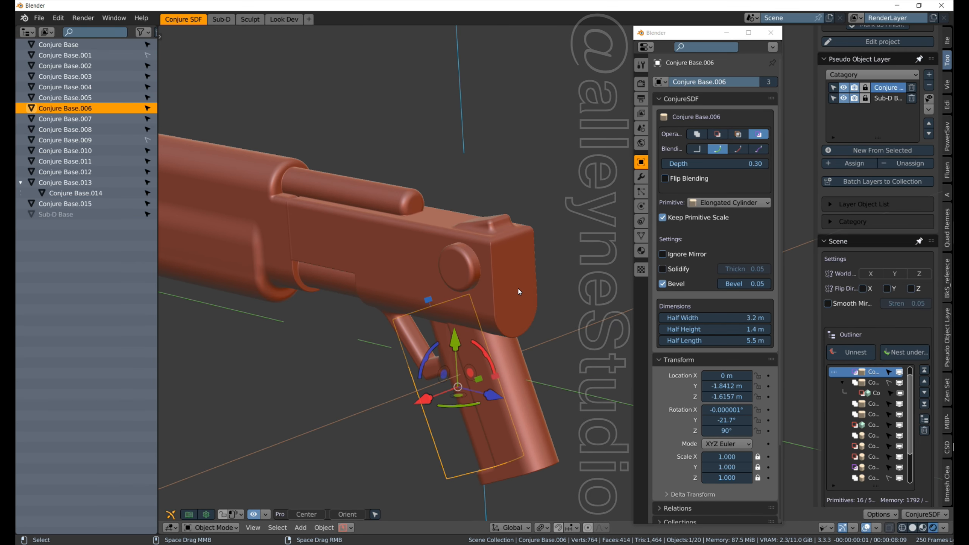
middle_click_drag(486, 292, 528, 293)
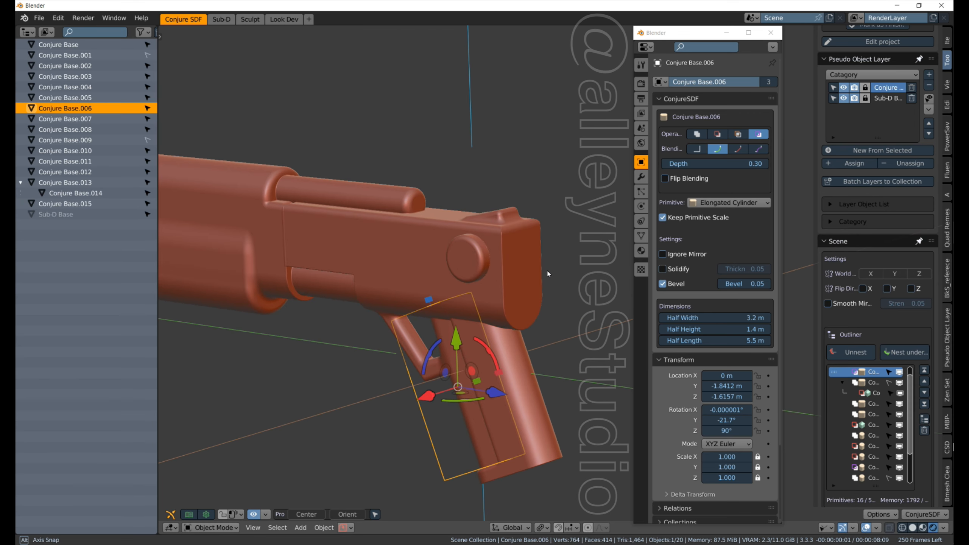
left_click(529, 294)
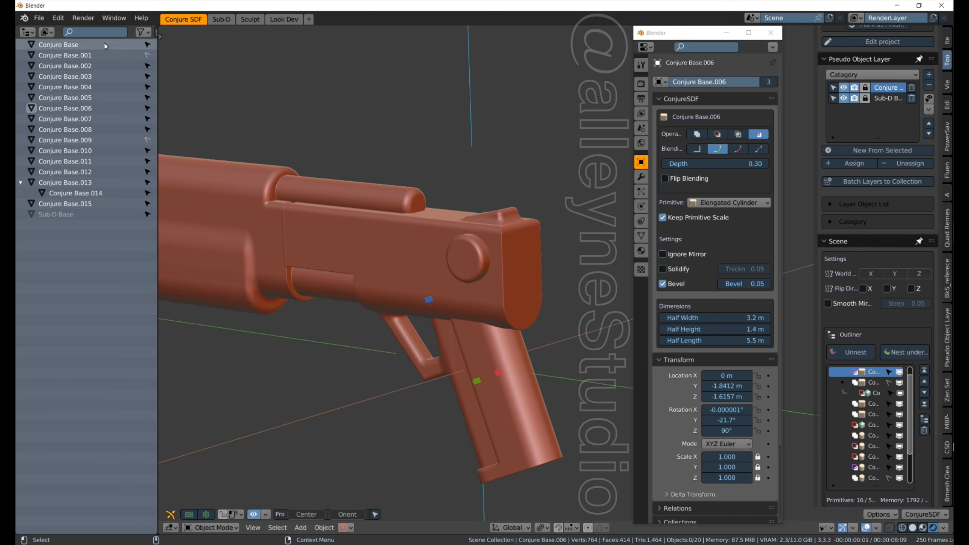
left_click(90, 44)
left_click(88, 56)
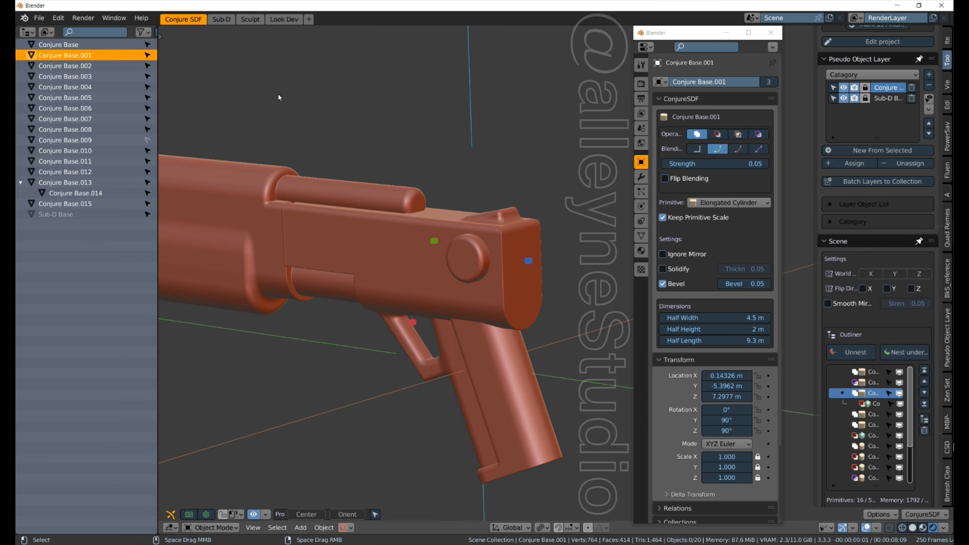
left_click(518, 303)
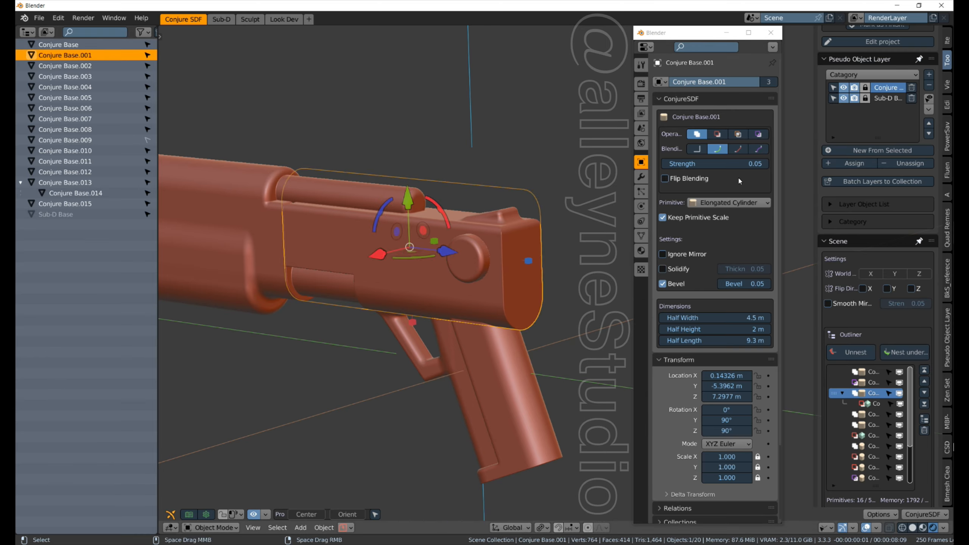
left_click(761, 285)
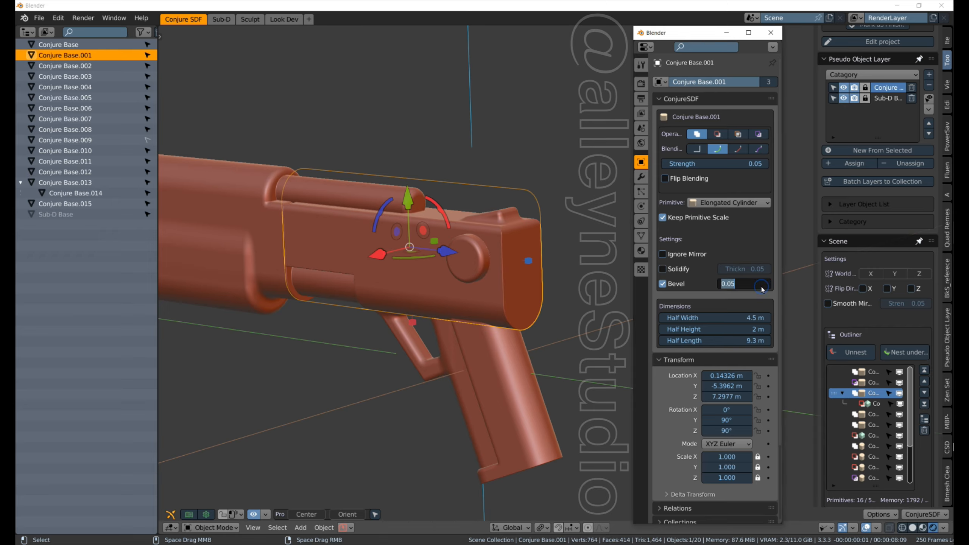
type("0.2")
key("Return")
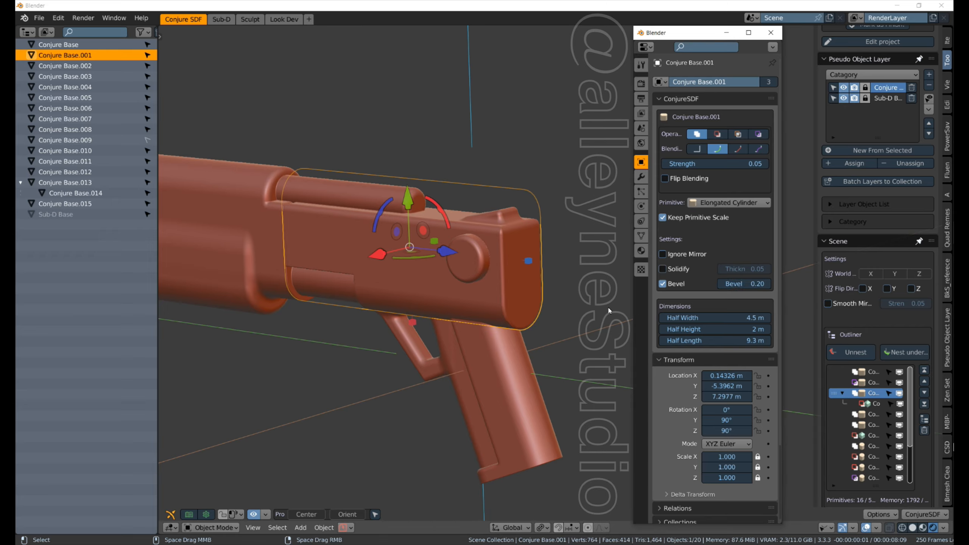
left_click(369, 459)
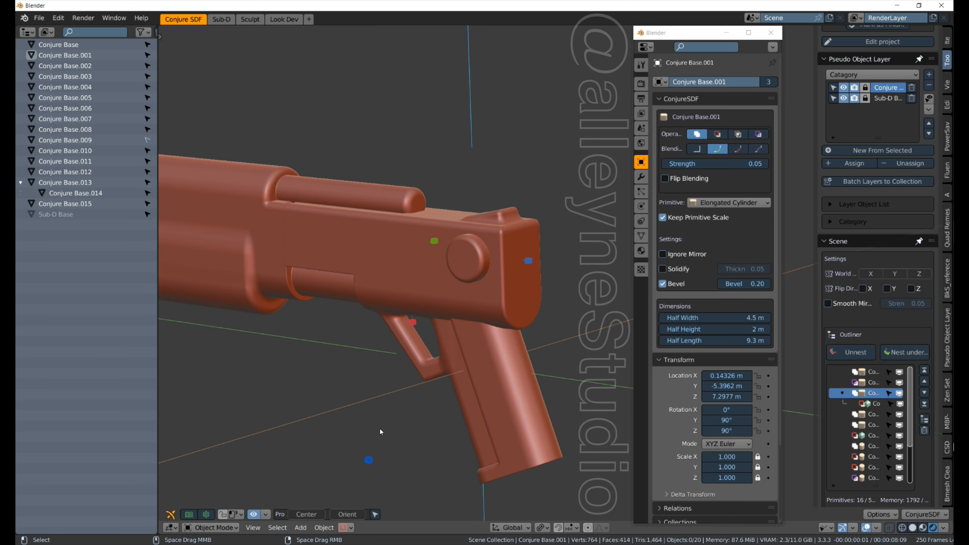
Examine the pistol's body, top cut-out, barrel and muzzle from both sides and from the front
middle_click_drag(362, 378, 499, 395)
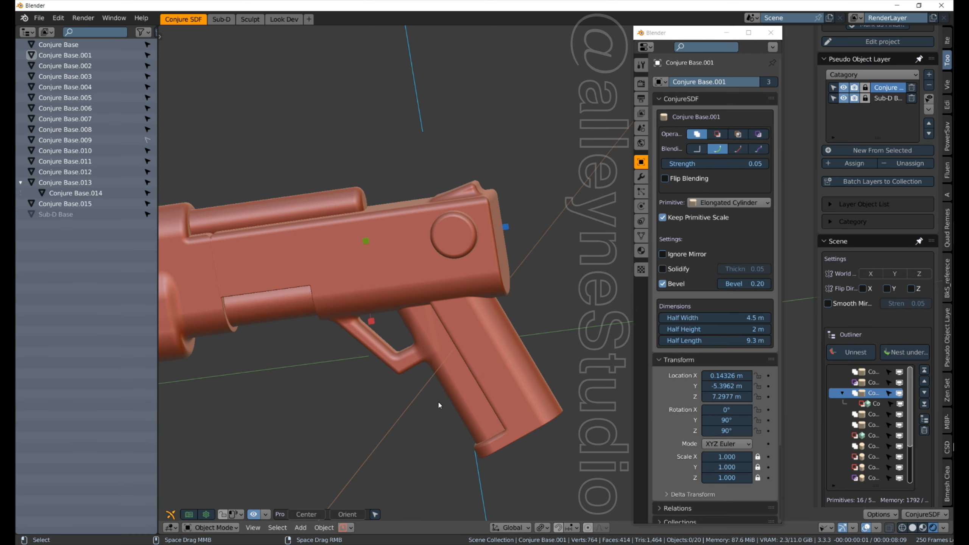
middle_click_drag(438, 400, 571, 351, "shift")
scroll(572, 350, "down", 3)
middle_click_drag(452, 327, 297, 273)
scroll(424, 230, "up", 4)
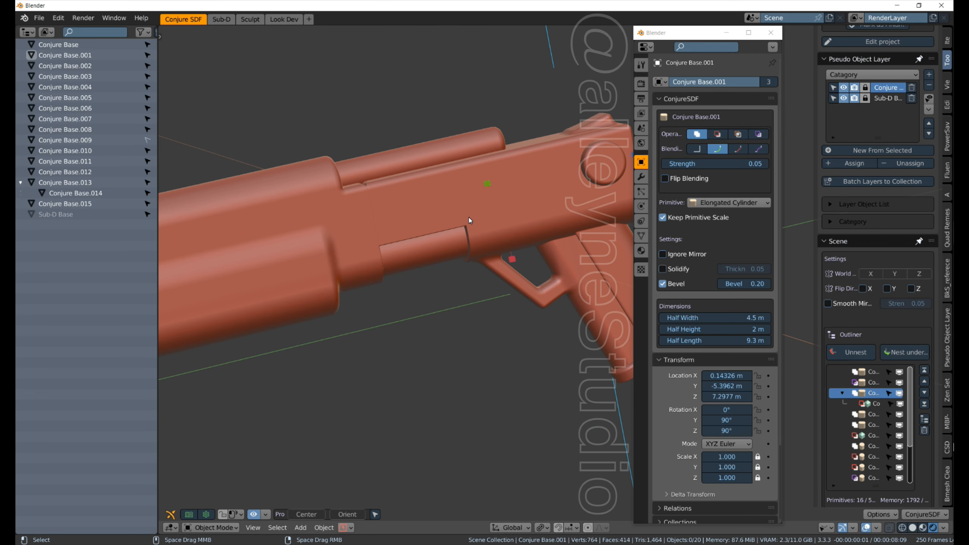
mouse_move(469, 218)
middle_mouse_down("shift")
mouse_move(439, 297)
mouse_move(451, 298)
middle_mouse_up("shift")
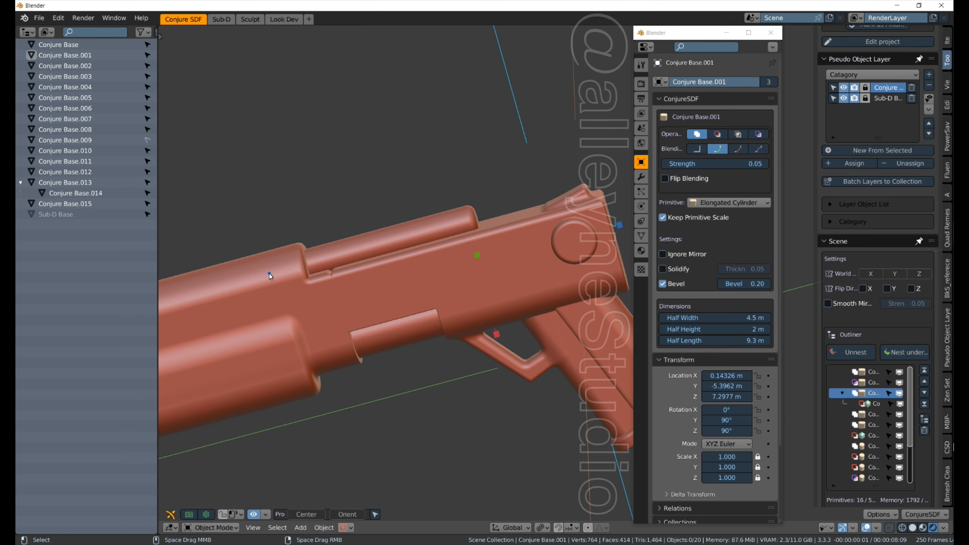
middle_click_drag(270, 274, 295, 193)
scroll(295, 193, "down", 2)
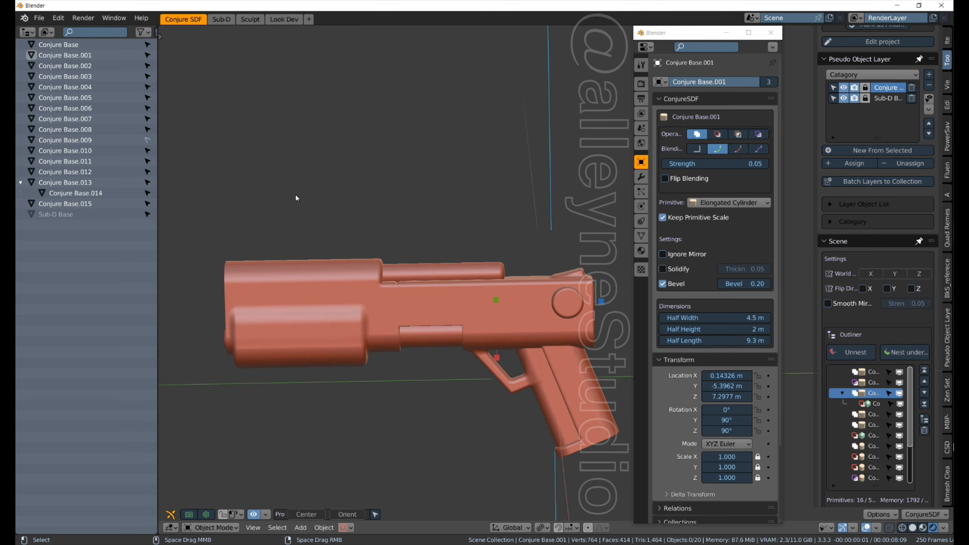
left_click(482, 269)
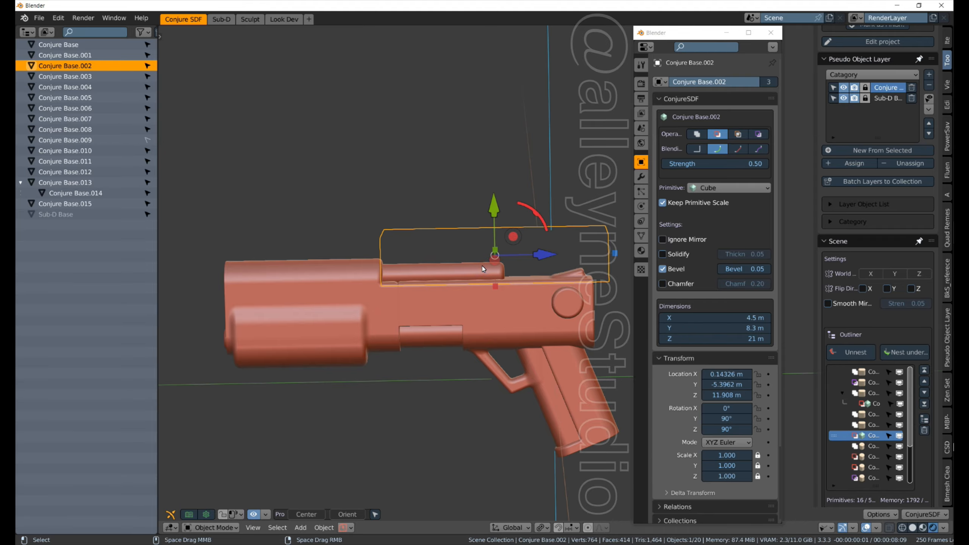
middle_click_drag(432, 413, 442, 392)
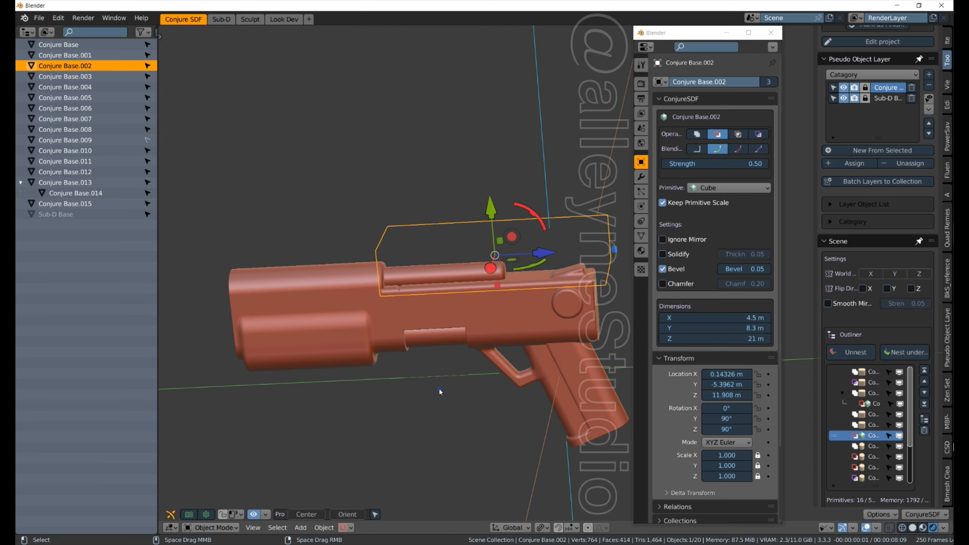
left_click(441, 390)
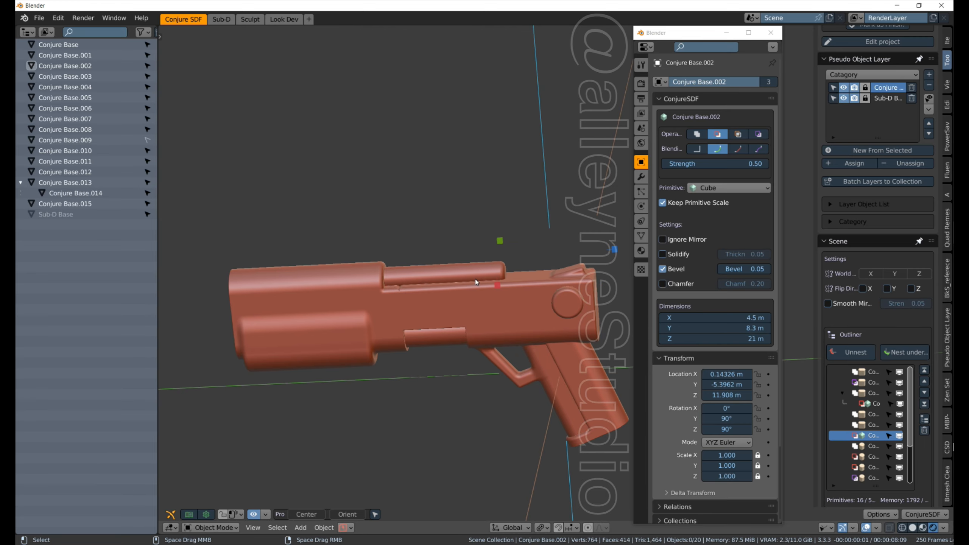
mouse_move(471, 372)
middle_mouse_down()
mouse_move(518, 346)
mouse_move(493, 311)
mouse_move(474, 365)
middle_mouse_up()
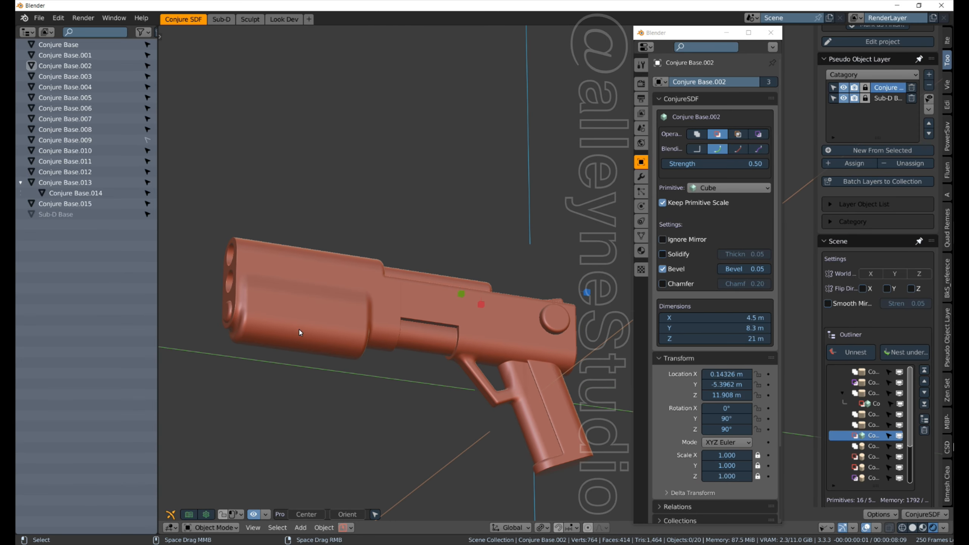
middle_click_drag(423, 347, 357, 365)
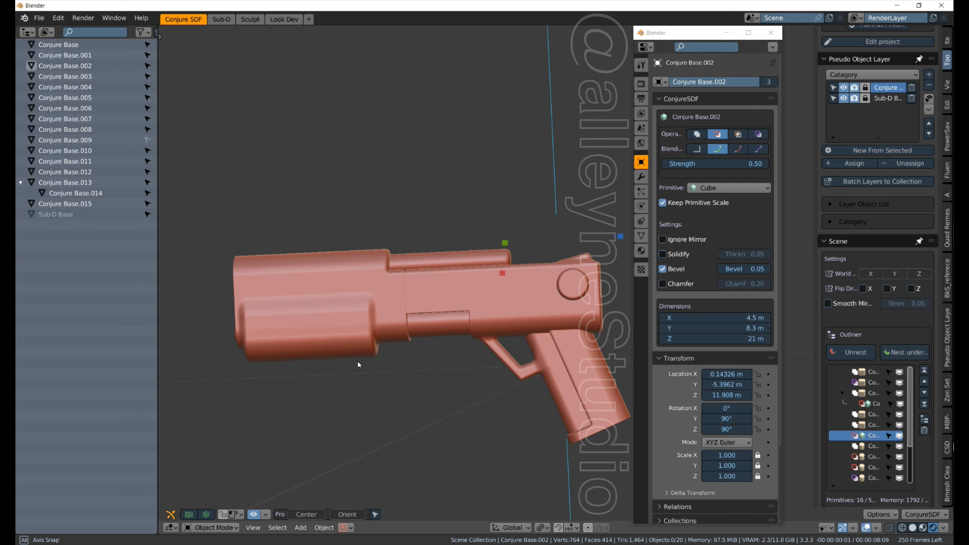
middle_click_drag(381, 363, 401, 370)
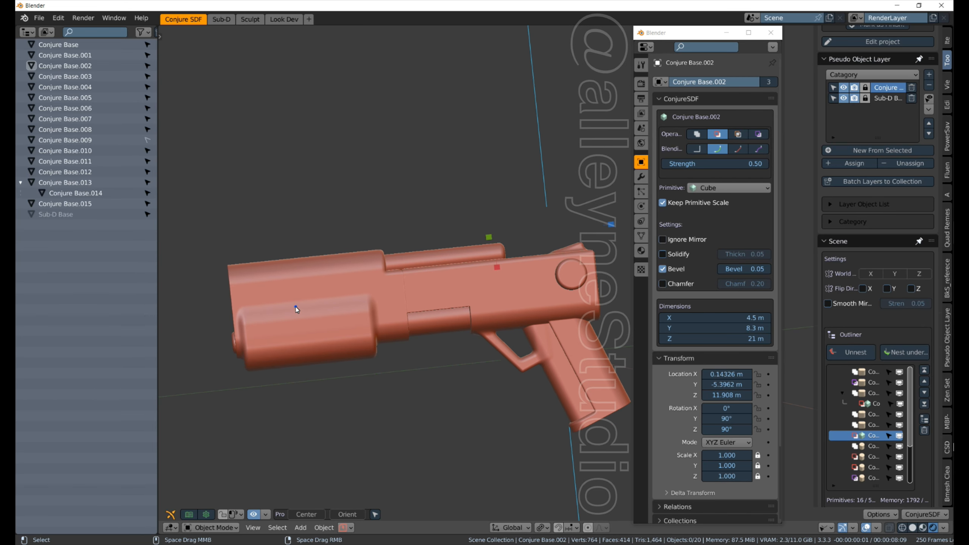
middle_click_drag(296, 307, 433, 327)
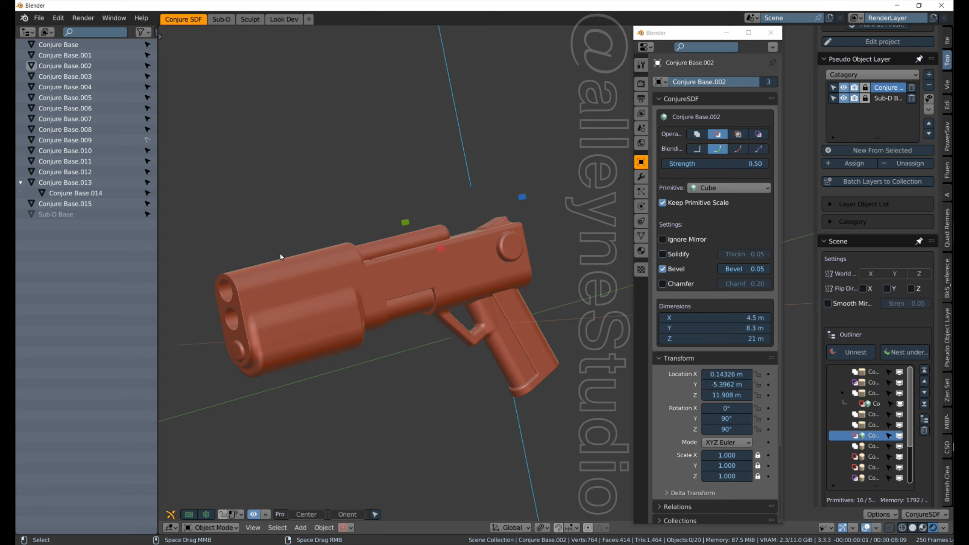
middle_click_drag(282, 256, 366, 198)
middle_click_drag(302, 129, 377, 129)
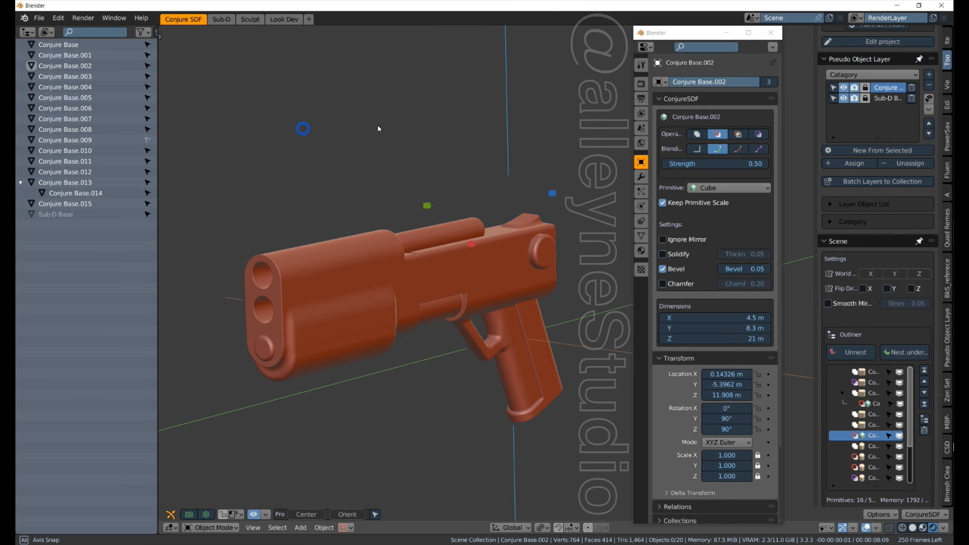
scroll(400, 333, "up", 1)
middle_click_drag(420, 285, 381, 284)
scroll(380, 284, "down", 1)
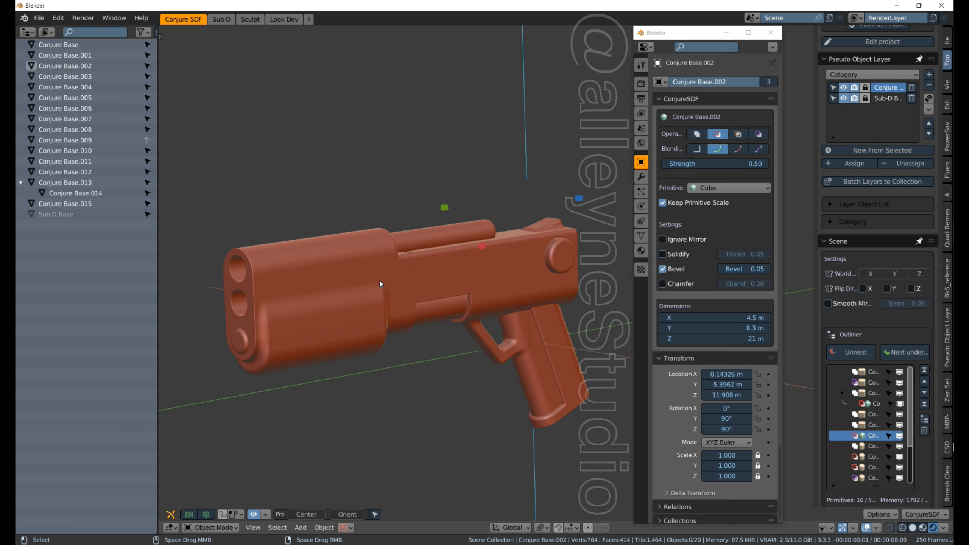
Duplicate the lower barrel housing Conjure Base.005 and move the copy sideways to about X 3.68 m
left_click(316, 319)
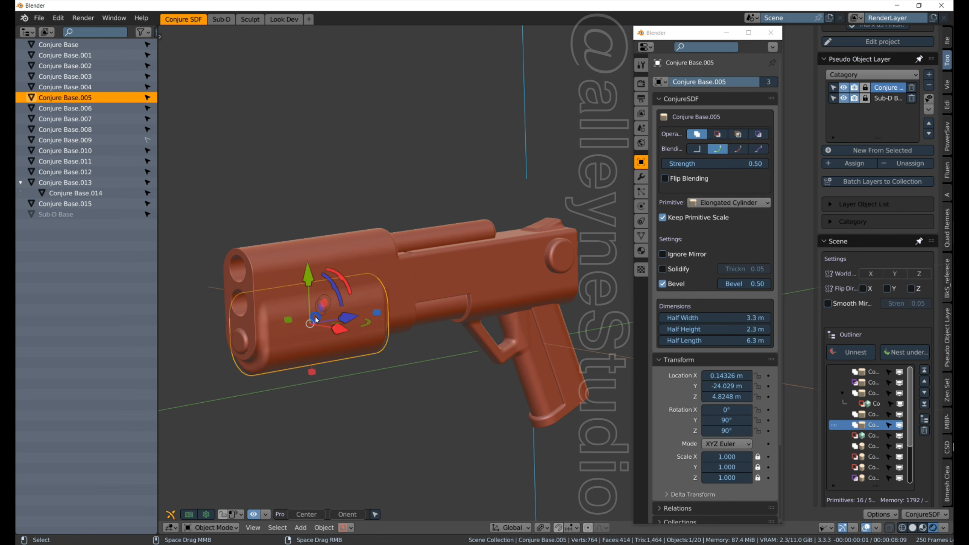
key("shift+d")
right_click(295, 369)
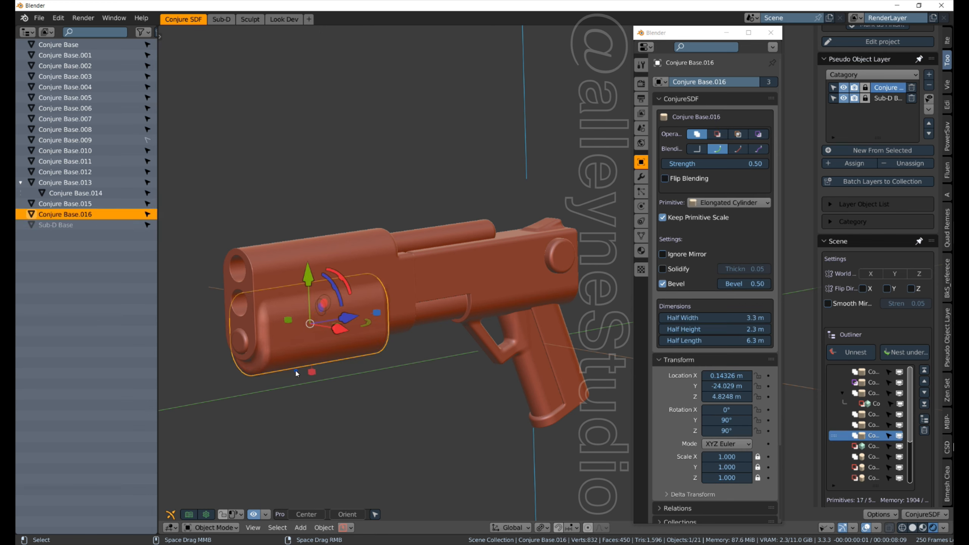
left_click_drag(335, 329, 361, 350)
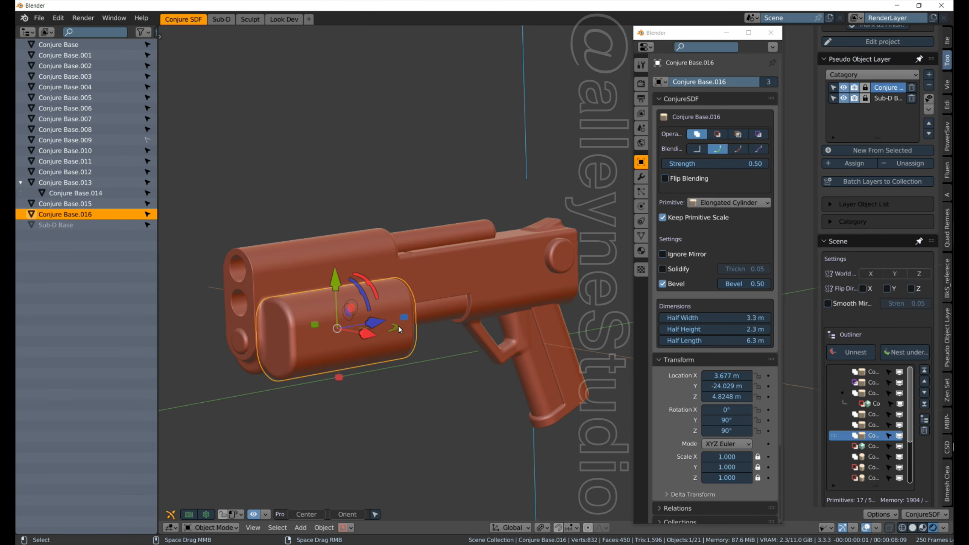
Rotate the duplicated barrel housing about 90° around the vertical axis so it lies crosswise to the barrel
mouse_move(398, 325)
middle_mouse_down()
mouse_move(376, 311)
mouse_move(390, 335)
middle_mouse_up()
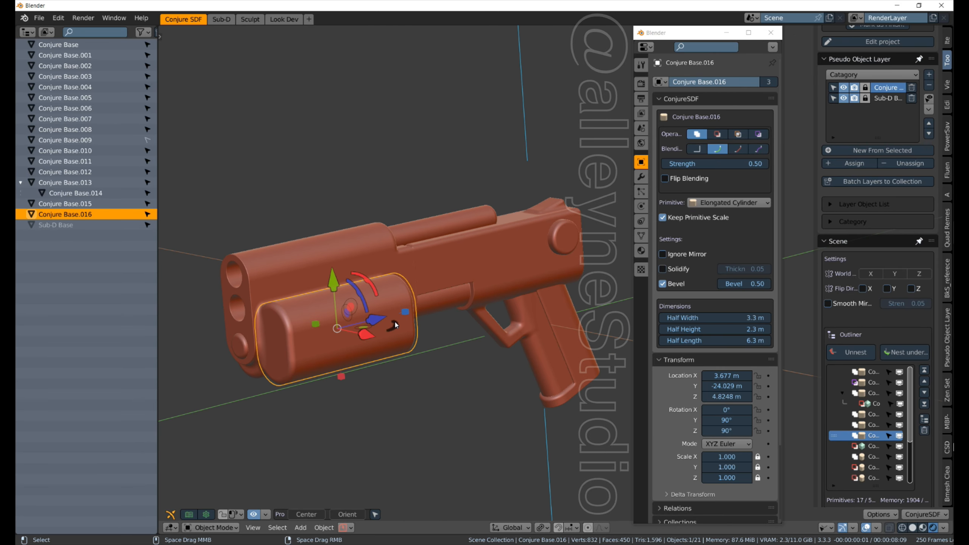
left_click_drag(396, 322, 335, 305)
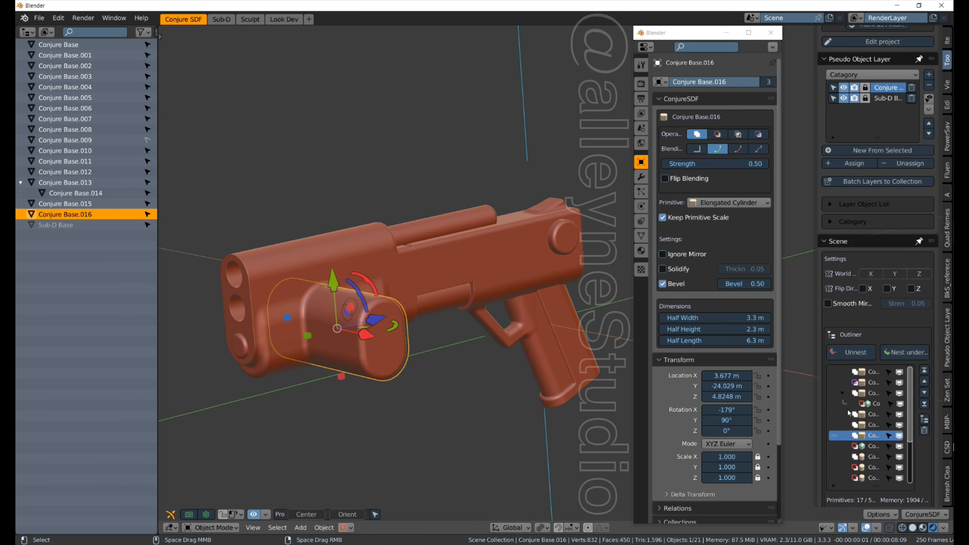
Set the X rotation of the crosswise duplicate Conjure Base.016 to 180°
left_click(729, 410)
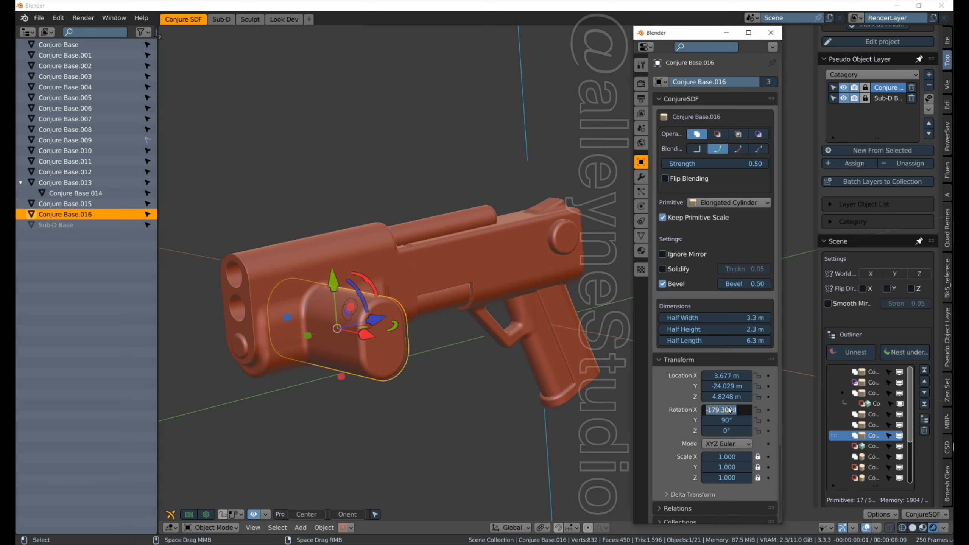
type("180")
key("Return")
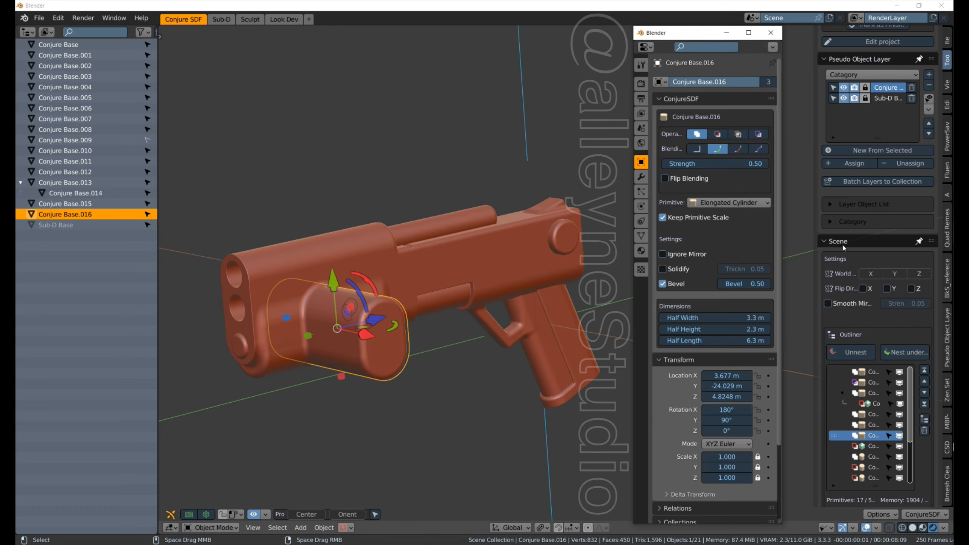
Turn on the scene's world mirror along the X axis and check the mirrored housing from the front
left_click(871, 274)
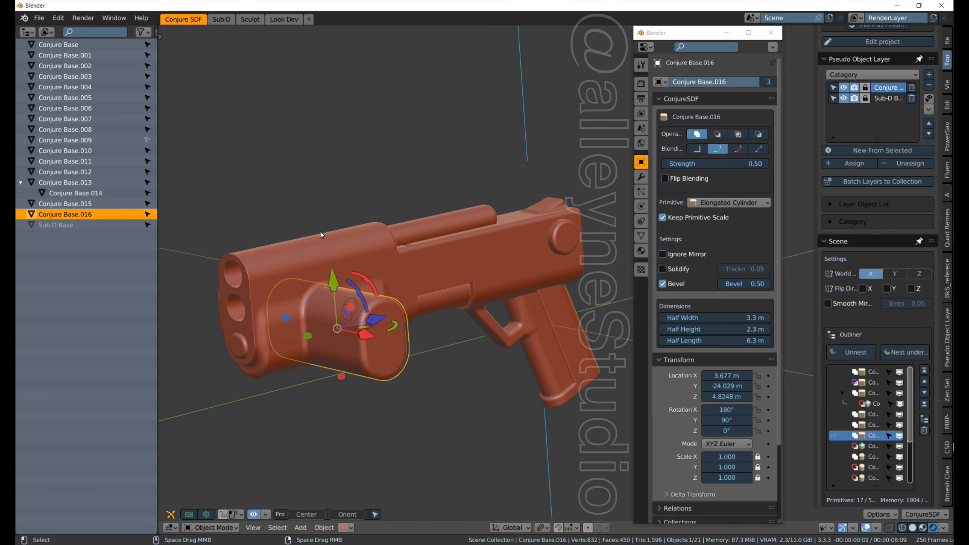
middle_click_drag(320, 235, 352, 198)
mouse_move(429, 224)
middle_mouse_down()
mouse_move(377, 187)
mouse_move(434, 224)
middle_mouse_up()
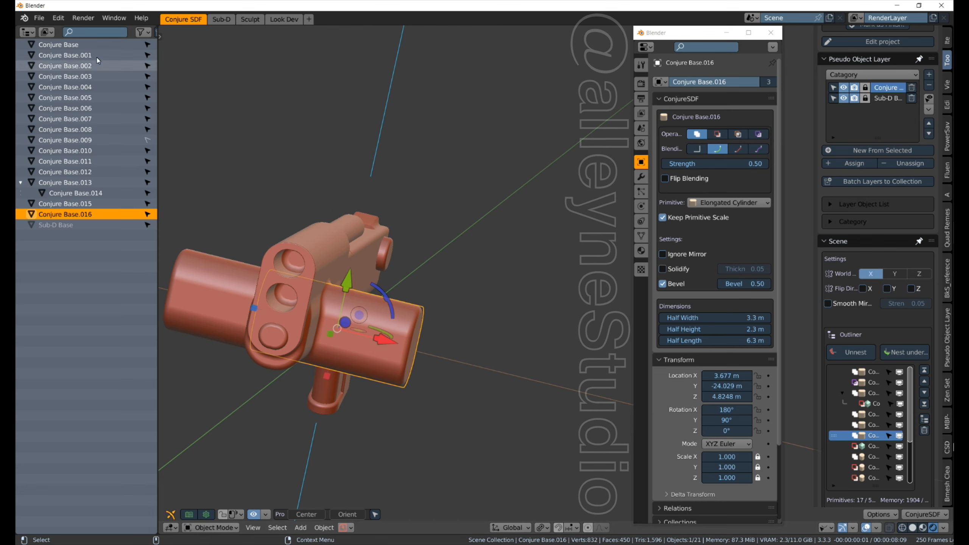
Centre the primitives Conjure Base.001 and Conjure Base.002 by setting their X locations to 0 m
left_click(92, 44)
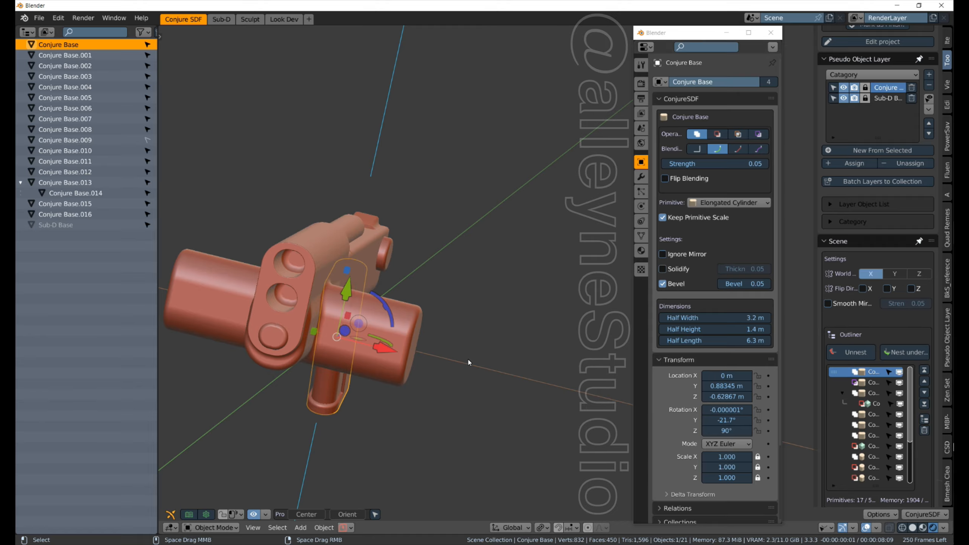
left_click(63, 56)
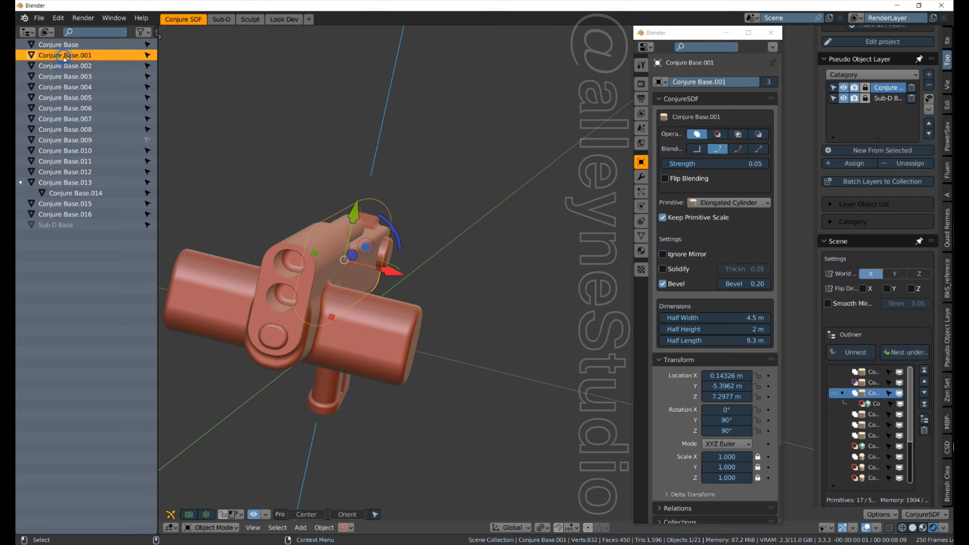
double_click(738, 376)
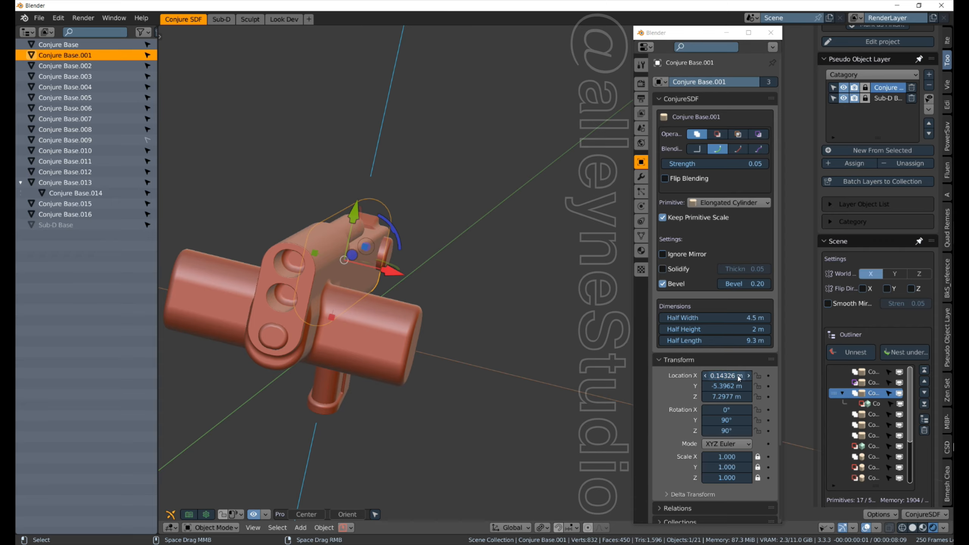
type("0")
key("Return")
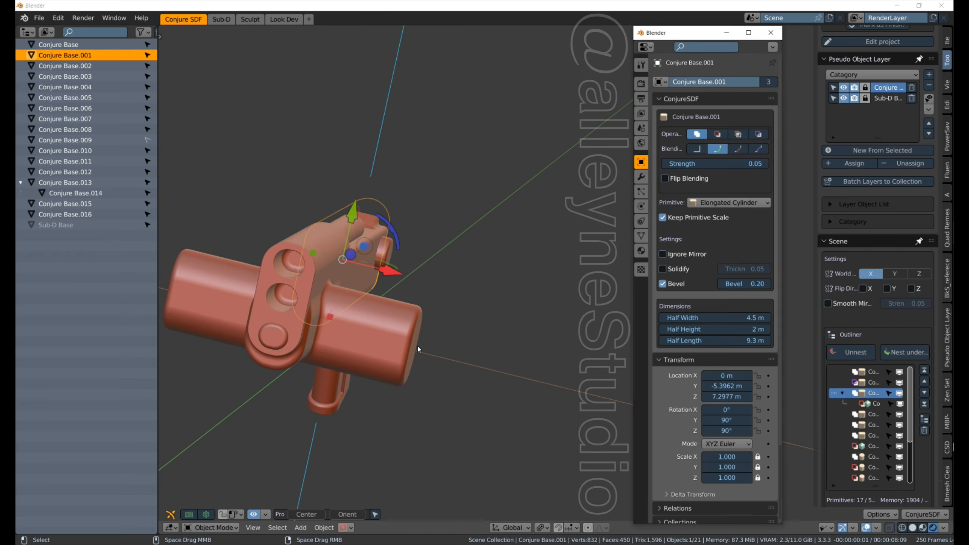
left_click(81, 67)
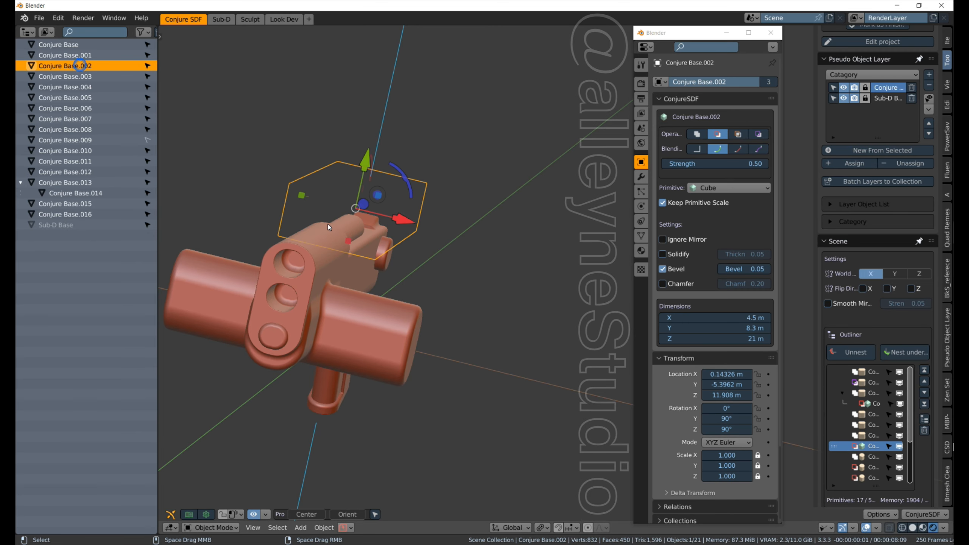
double_click(728, 376)
type("0")
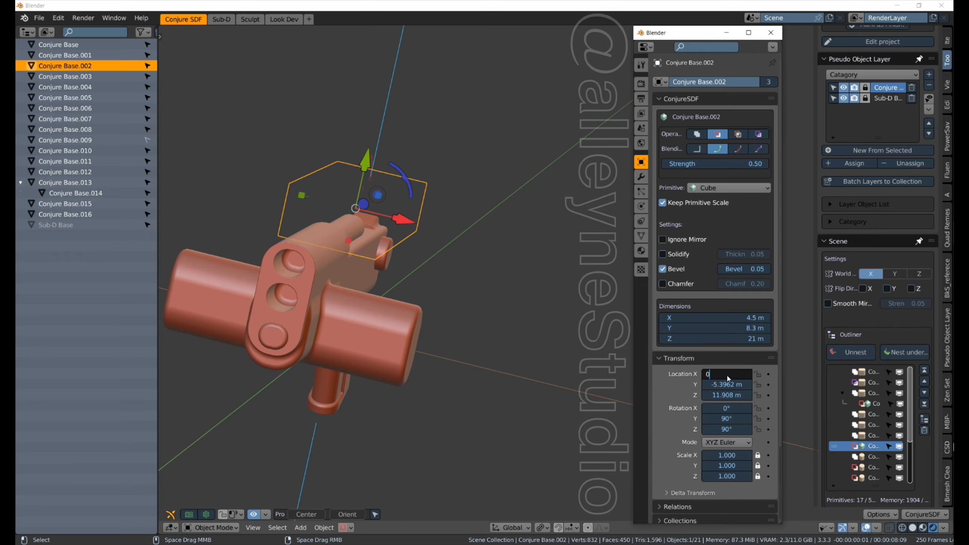
key("Return")
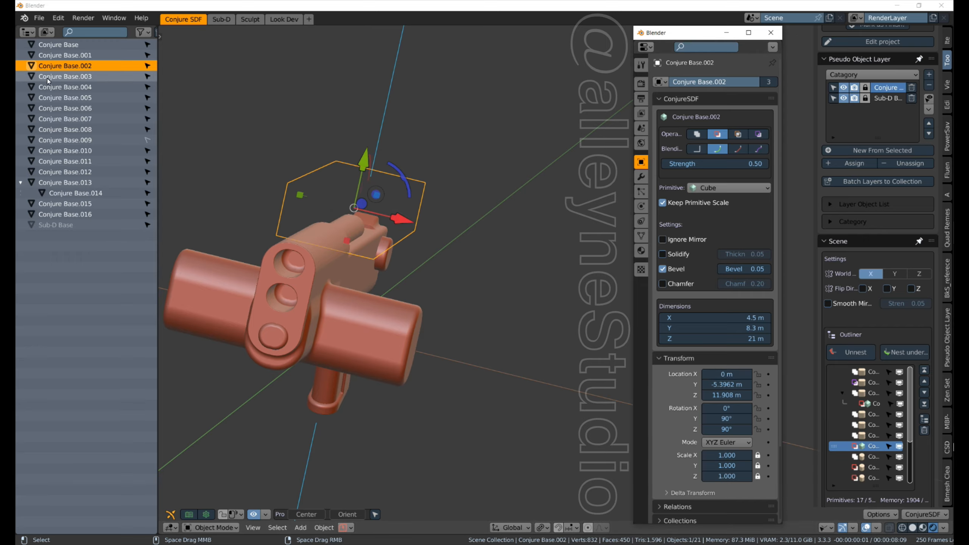
Set the X locations of Conjure Base.003 and Conjure Base.004 to 0 m
left_click(65, 76)
double_click(724, 375)
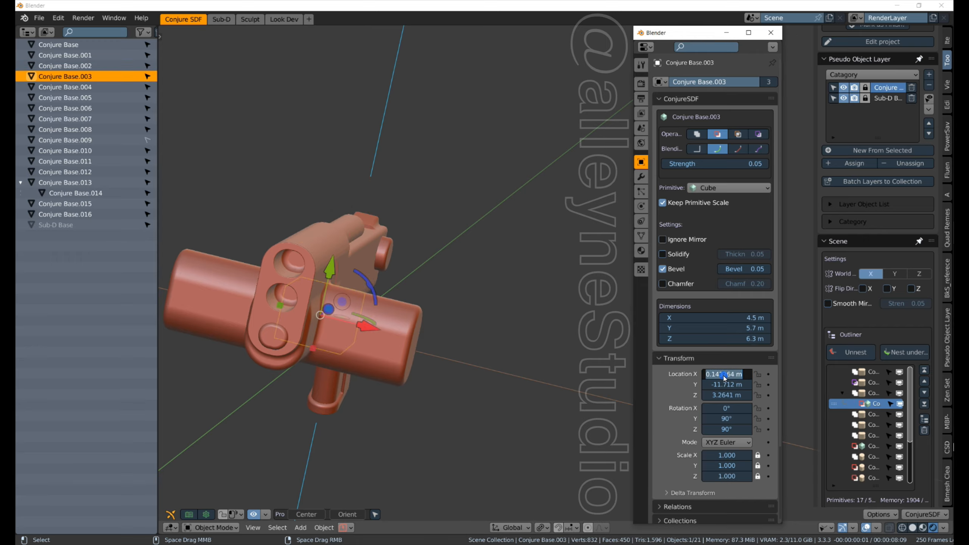
type("0")
key("Return")
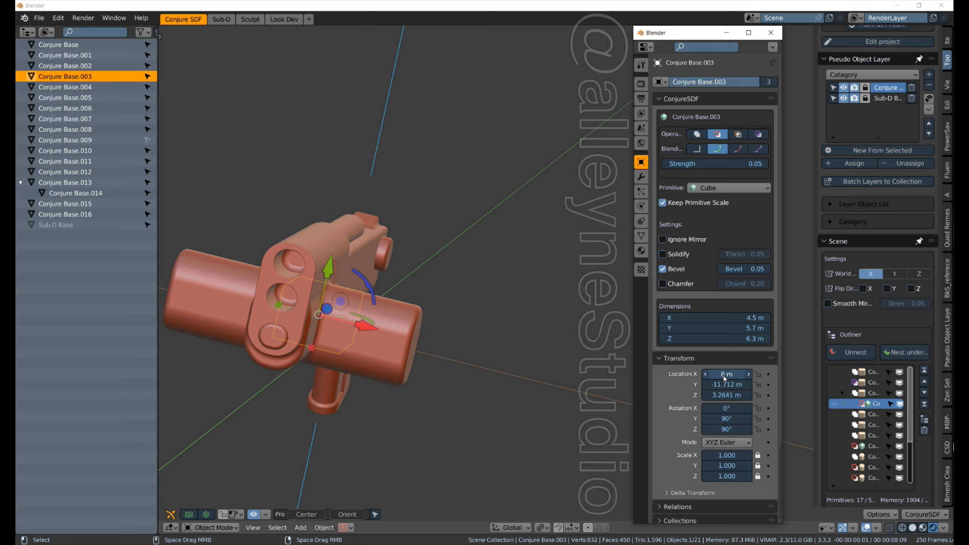
left_click(95, 87)
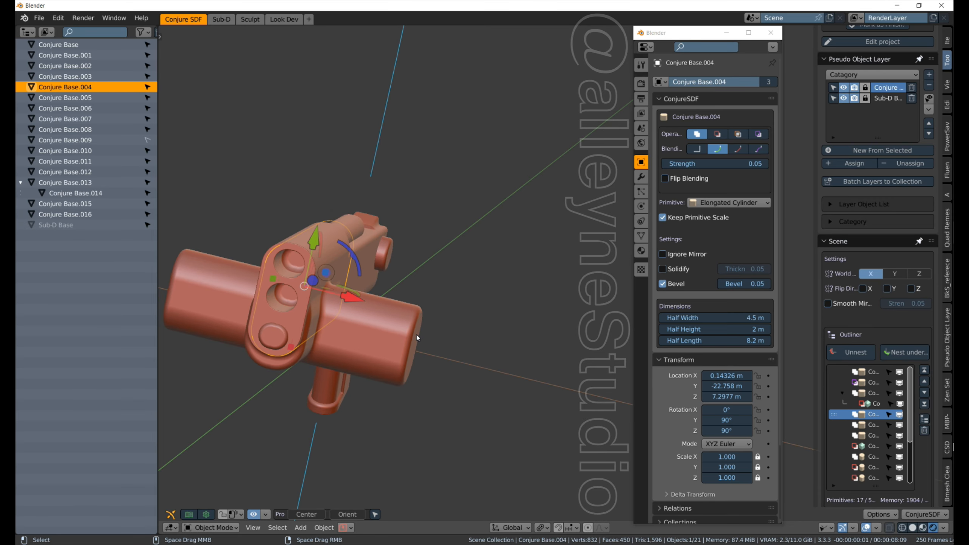
double_click(727, 375)
type("0")
key("Return")
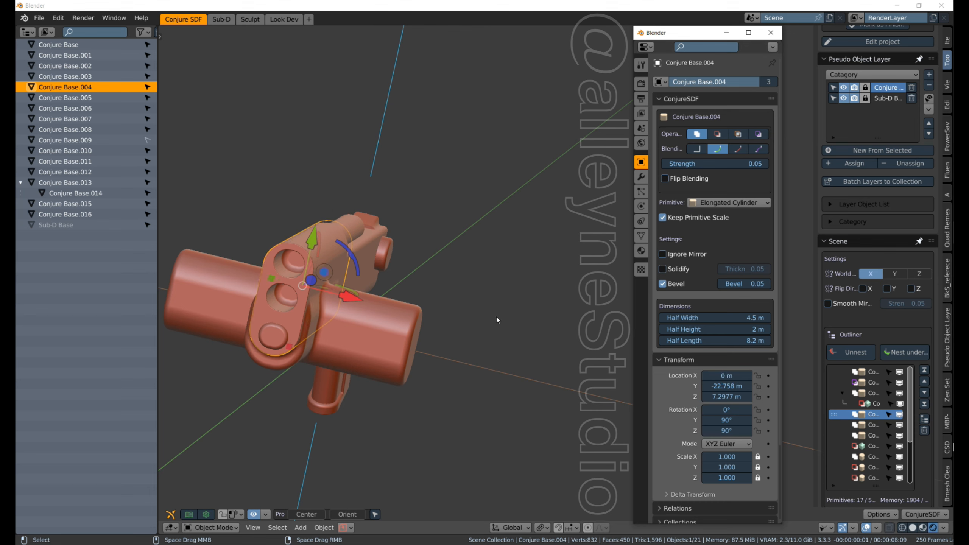
Set the X locations of Conjure Base.005 and Conjure Base.007 to 0 m
left_click(76, 98)
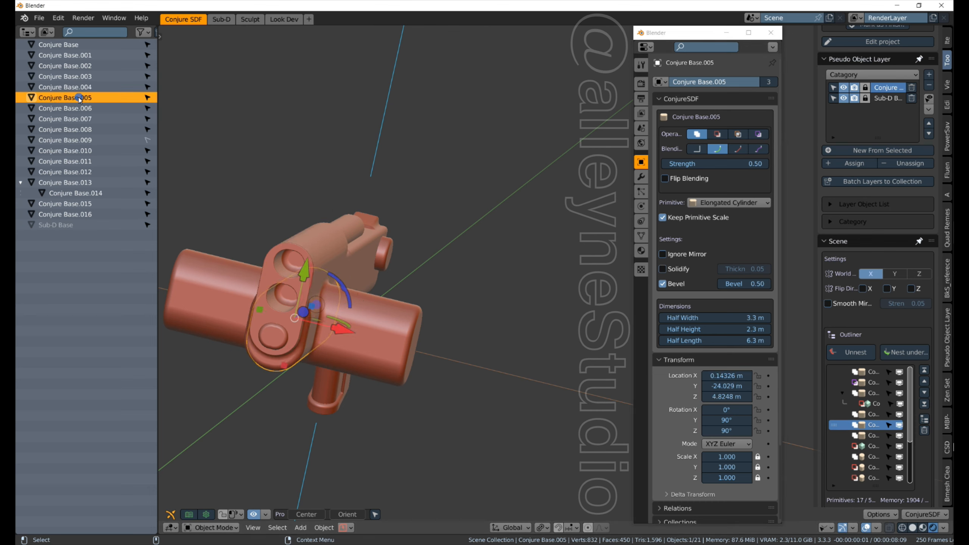
double_click(727, 377)
type("0")
key("Return")
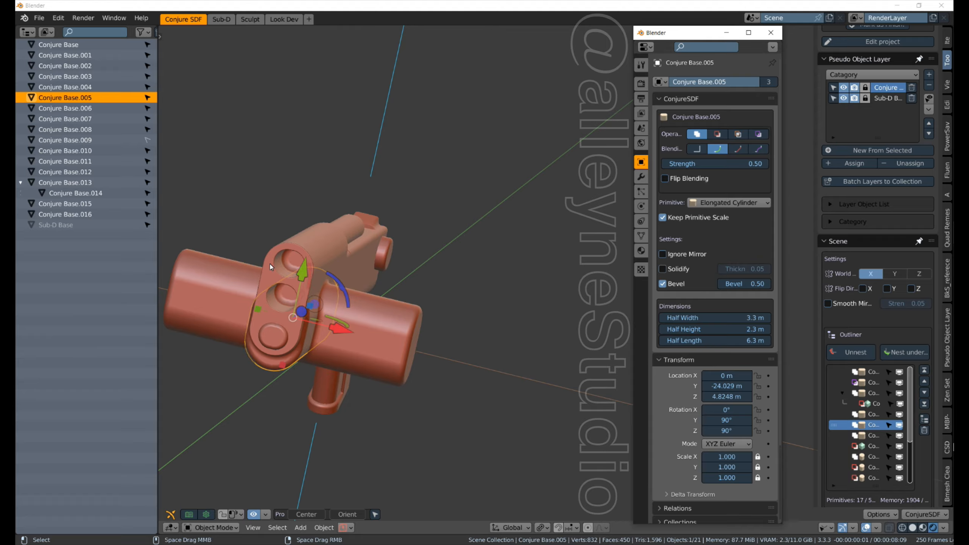
left_click(54, 110)
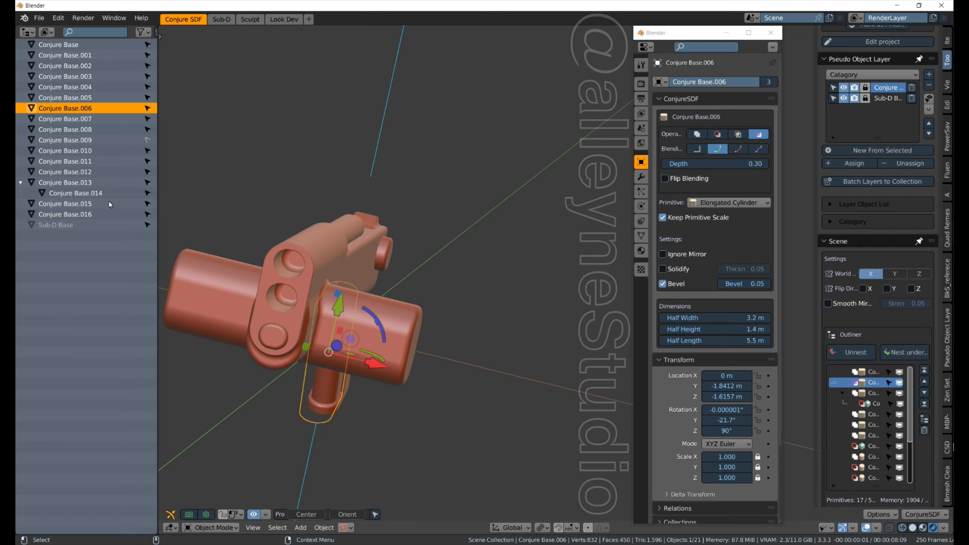
left_click(45, 120)
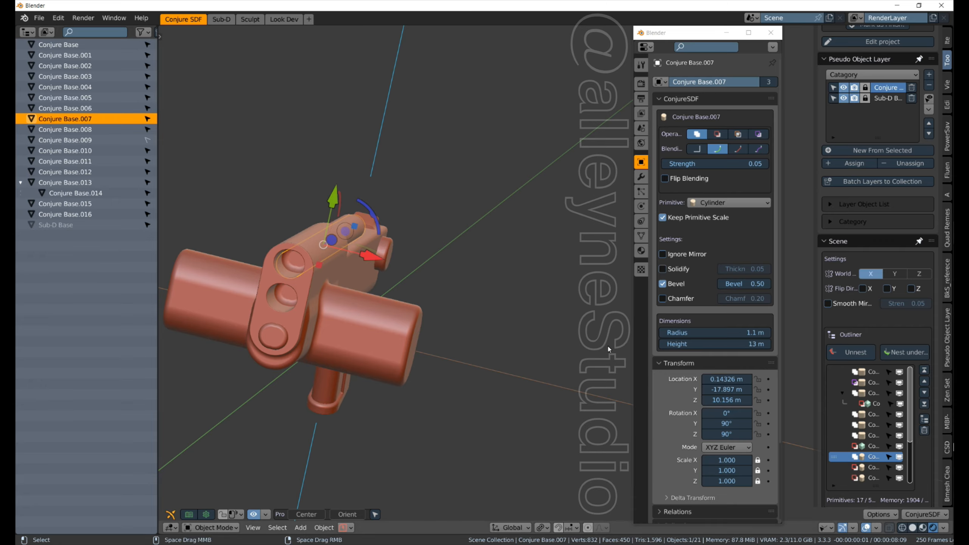
left_click(735, 380)
type("0")
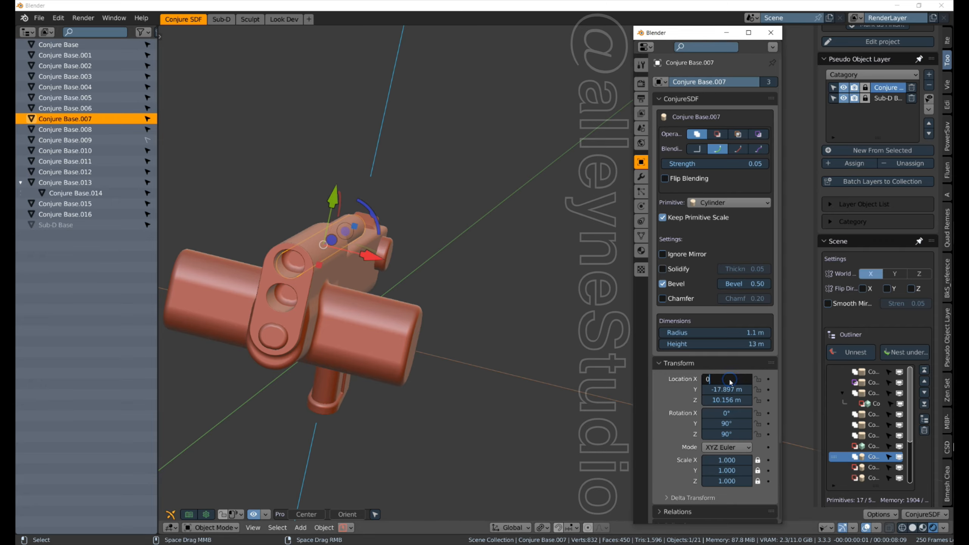
key("Return")
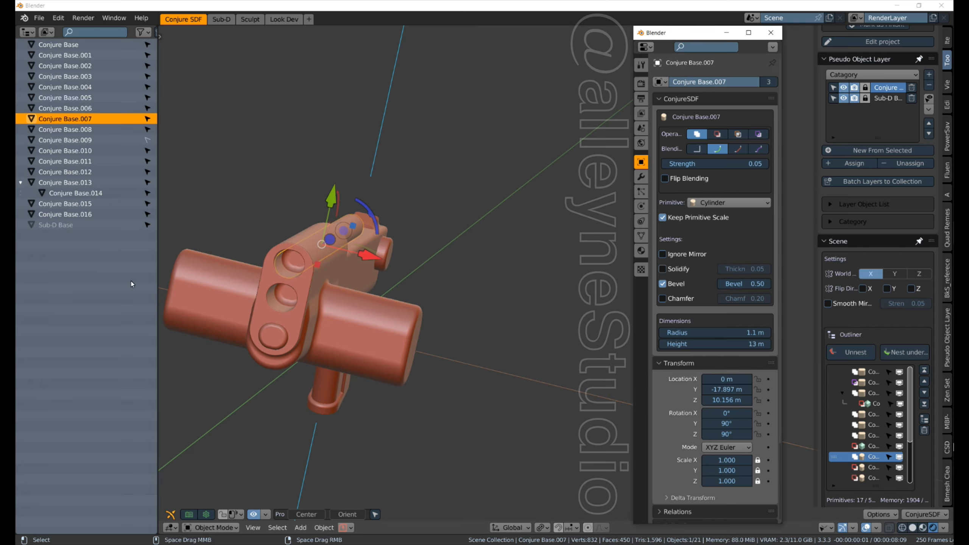
Make Conjure Base.009 selectable and set the X location of Conjure Base.010 to 0 m
left_click(73, 130)
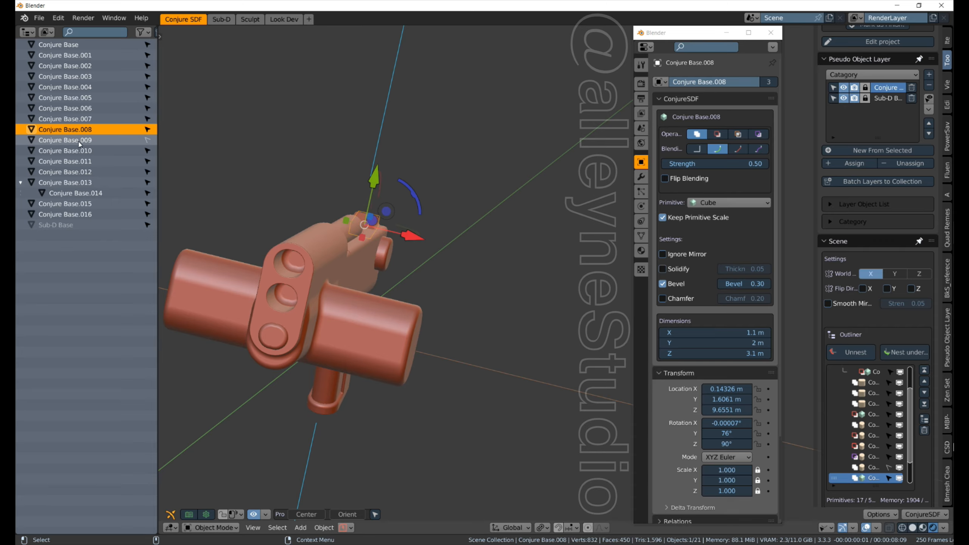
left_click(79, 141)
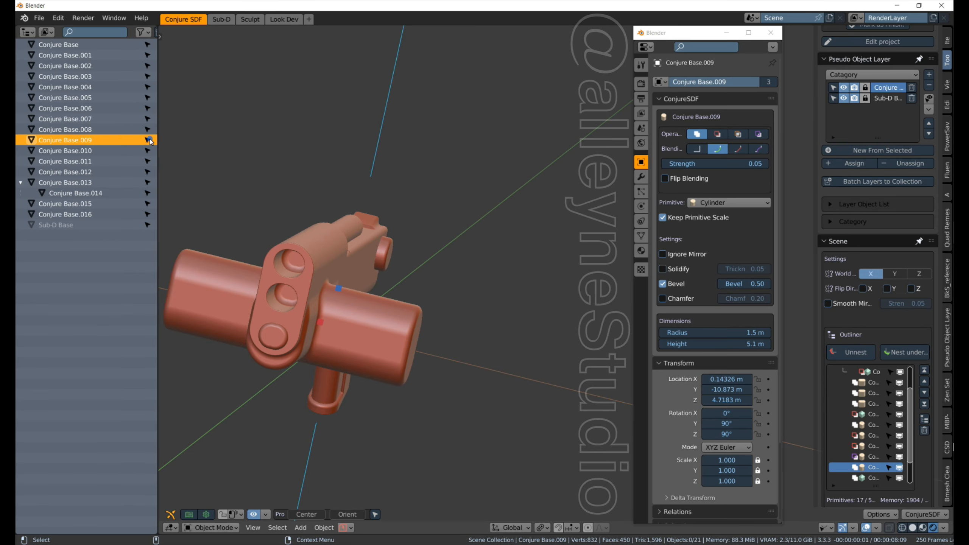
left_click(102, 140)
left_click(76, 153)
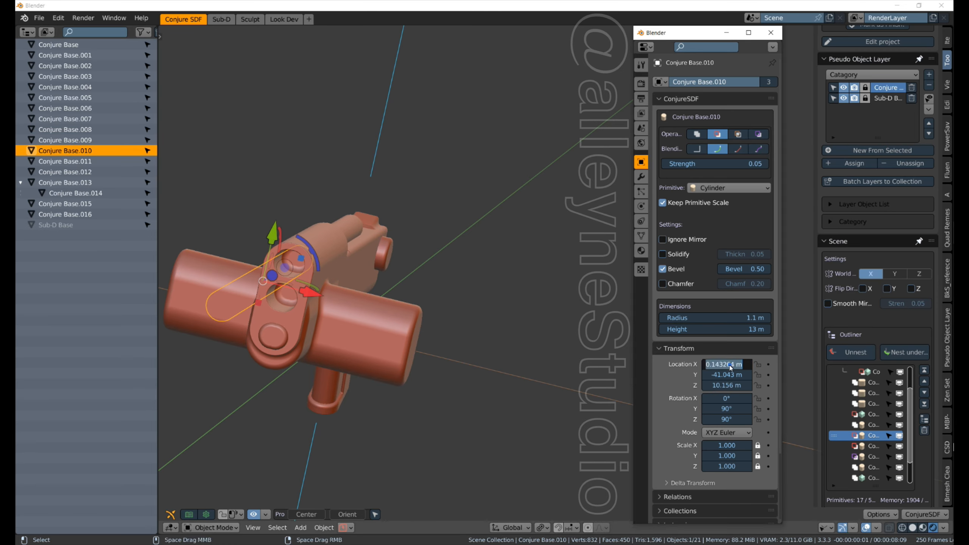
key("BackSpace")
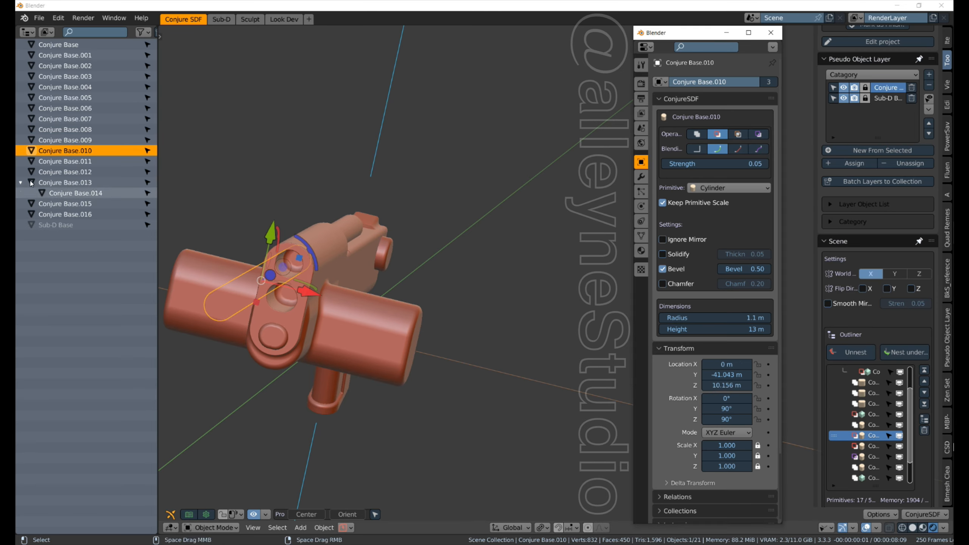
Set the X locations of the muzzle cylinders Conjure Base.011 and Conjure Base.012 to 0 m
left_click(59, 162)
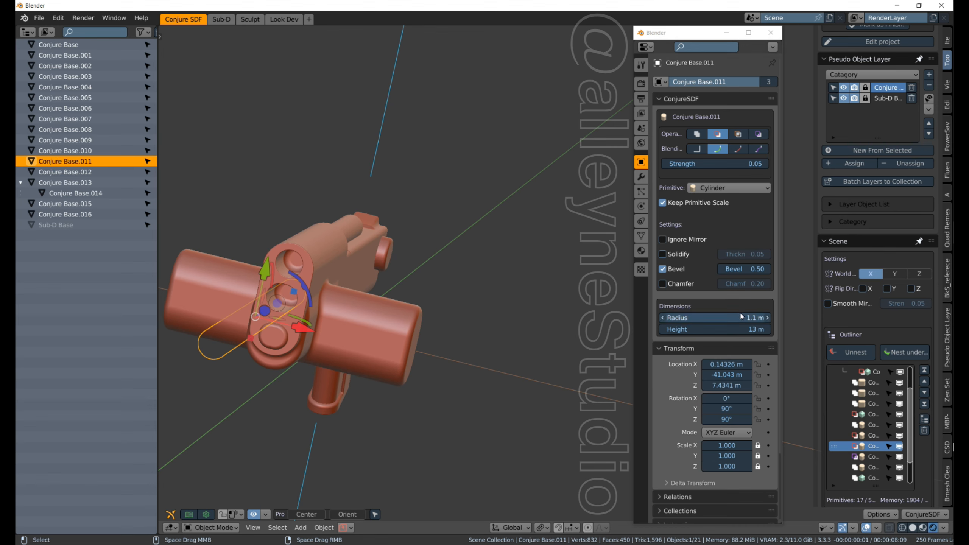
left_click(712, 365)
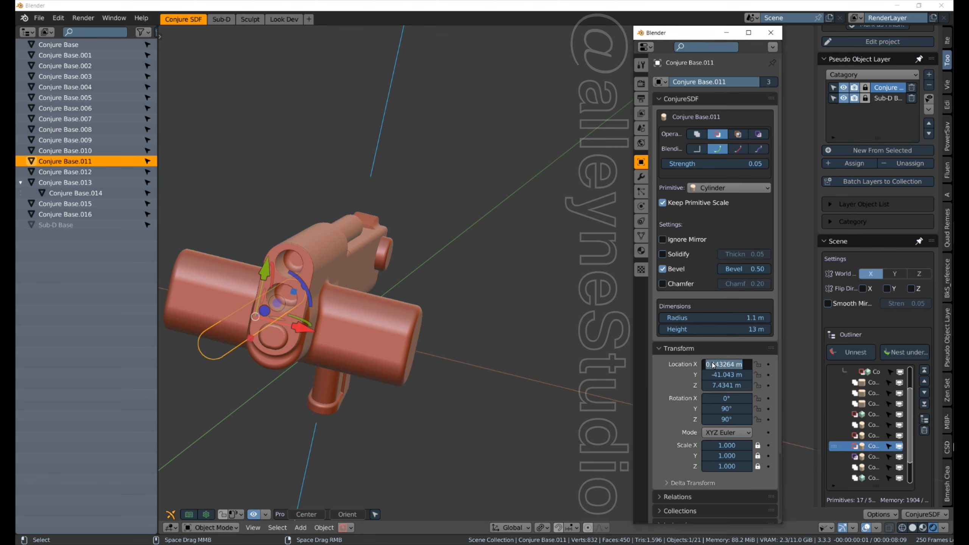
type("0")
key("Return")
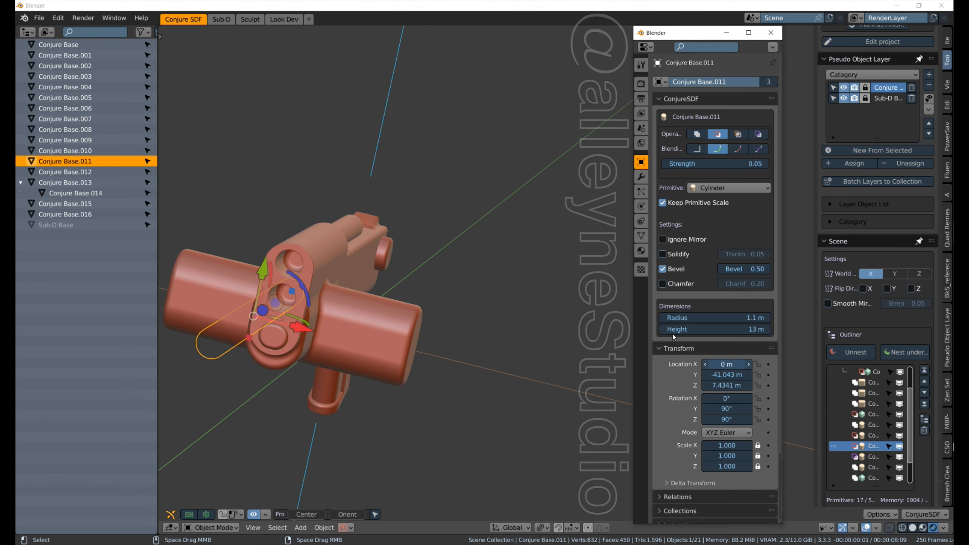
left_click(87, 173)
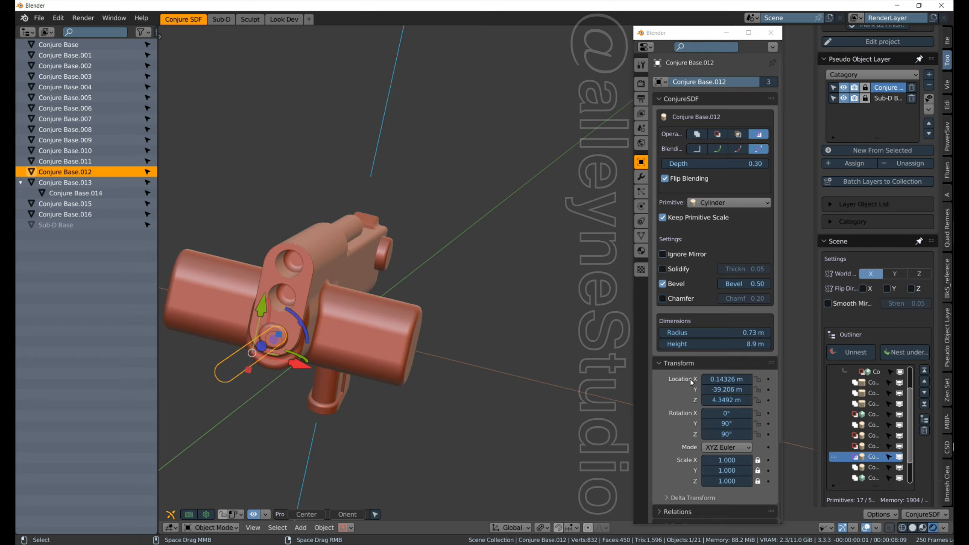
left_click(728, 379)
type("0")
key("Return")
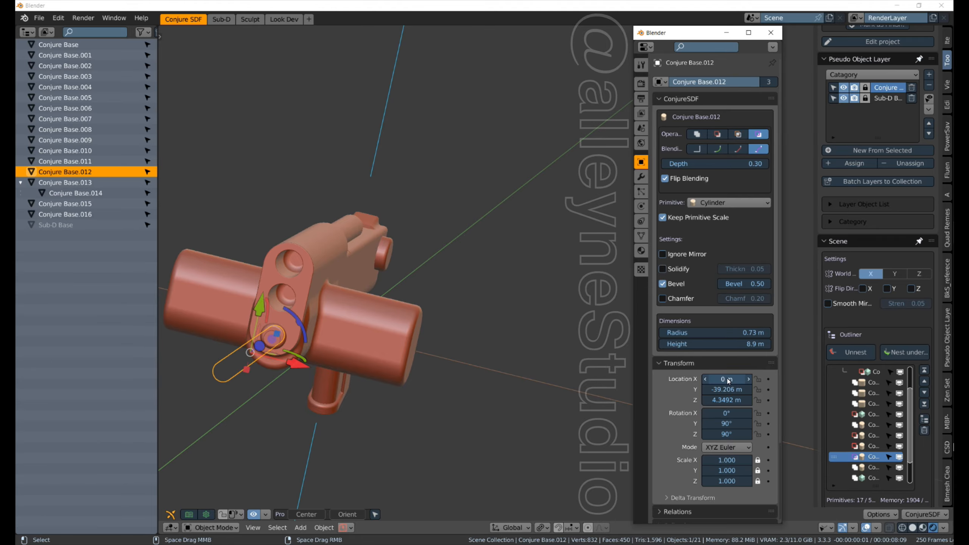
Make the crosswise housing Conjure Base.016 ignore the mirror
middle_click_drag(555, 367, 485, 408)
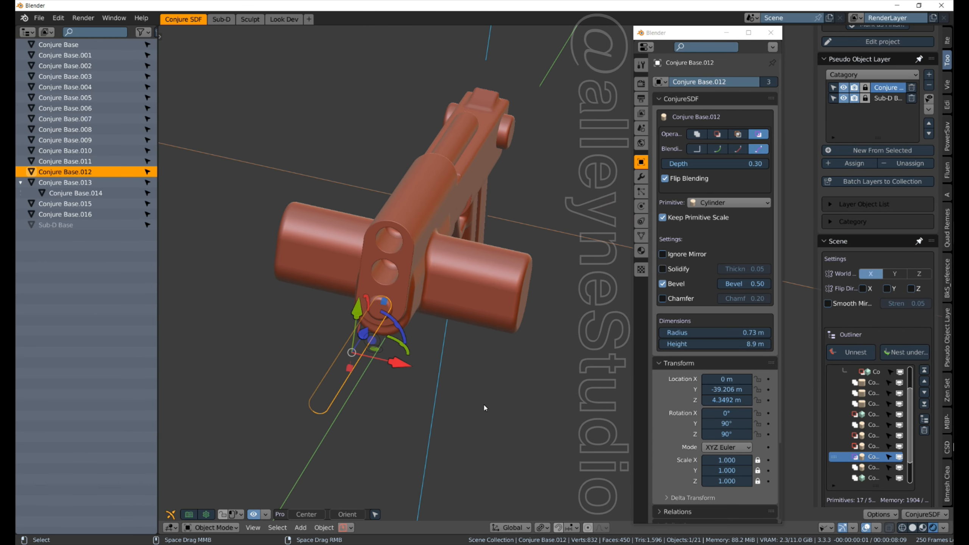
left_click(327, 258)
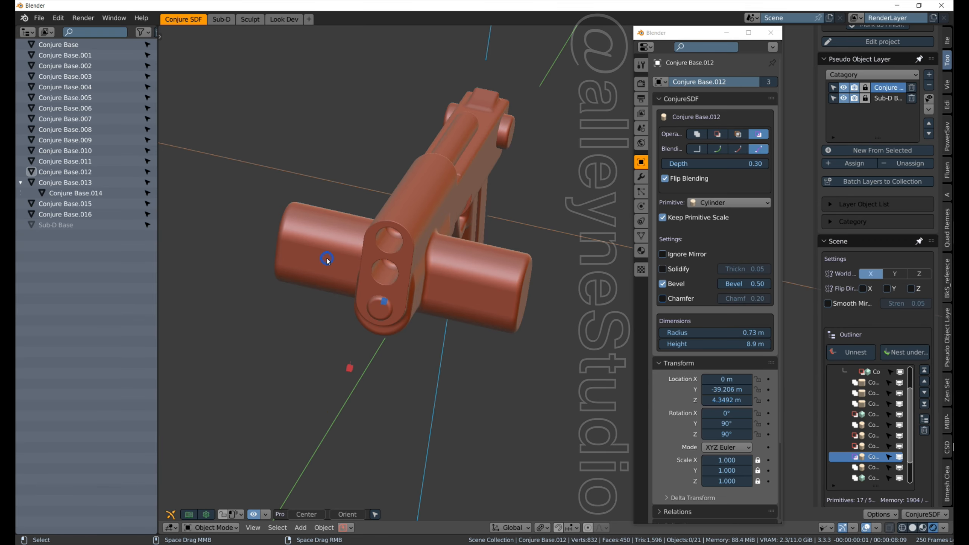
left_click(510, 285)
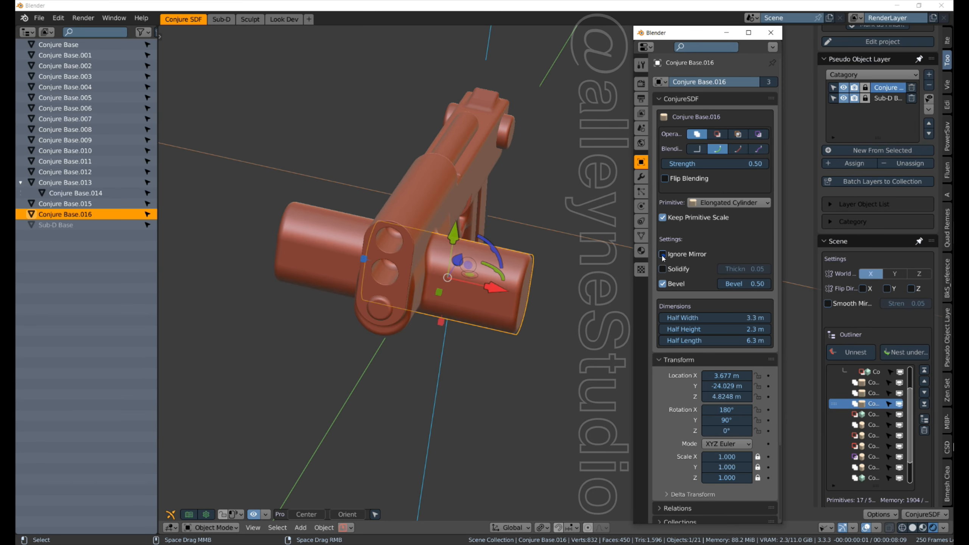
left_click(674, 257)
Raise the crosswise housing Conjure Base.016 to about 8.39 m on Z and rotate it to about 90°, 4.11°, -90°
middle_click_drag(519, 376, 305, 300)
middle_click_drag(507, 228, 425, 203, "shift")
left_click_drag(368, 218, 429, 284)
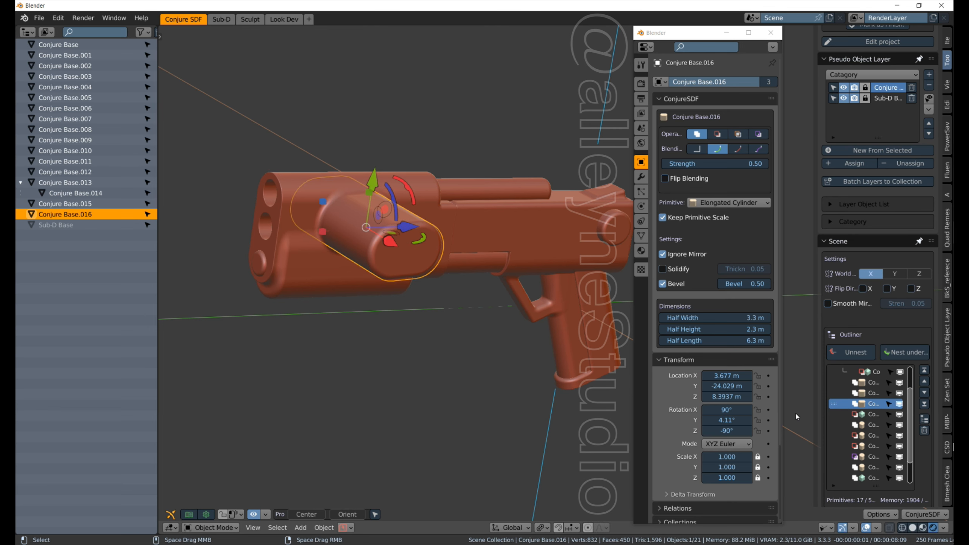
left_click_drag(768, 398, 733, 421)
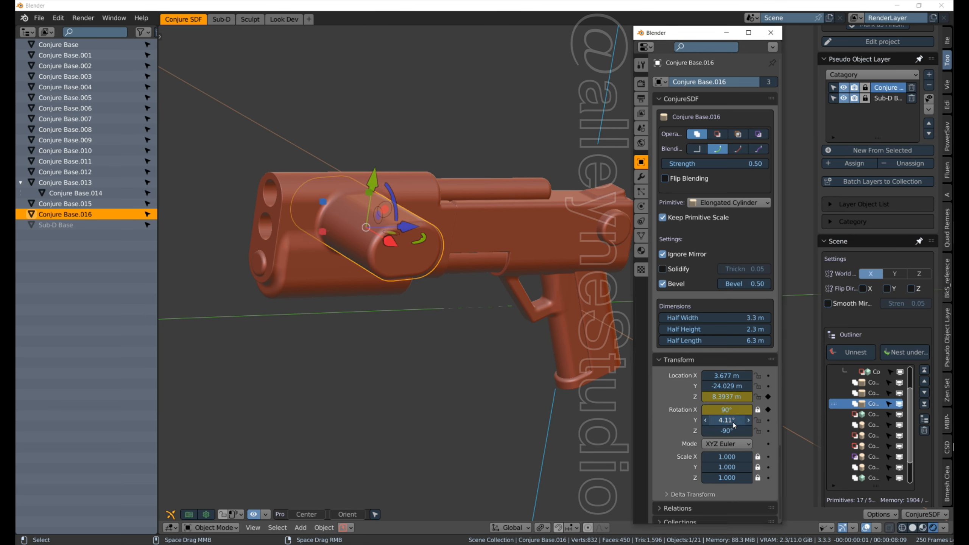
left_click(734, 422)
left_click(758, 410)
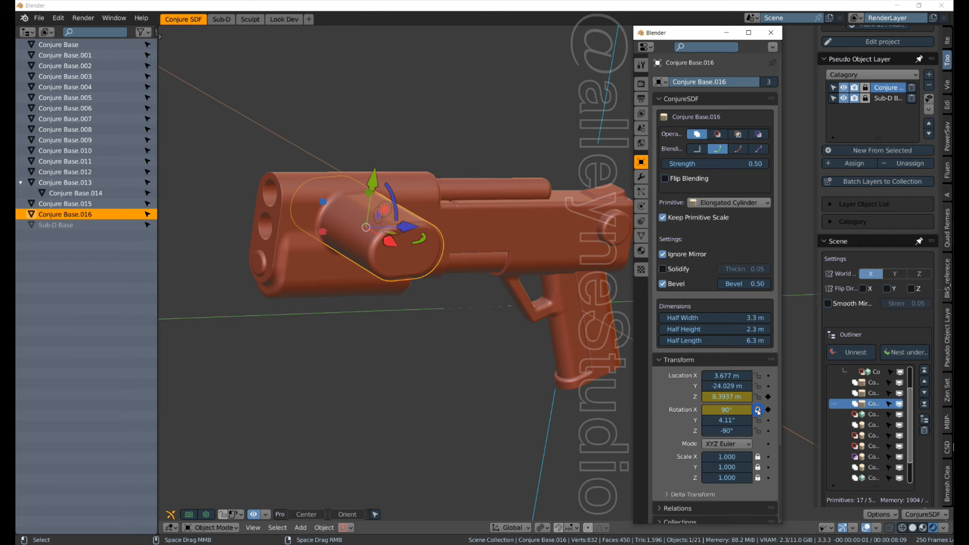
right_click(729, 410)
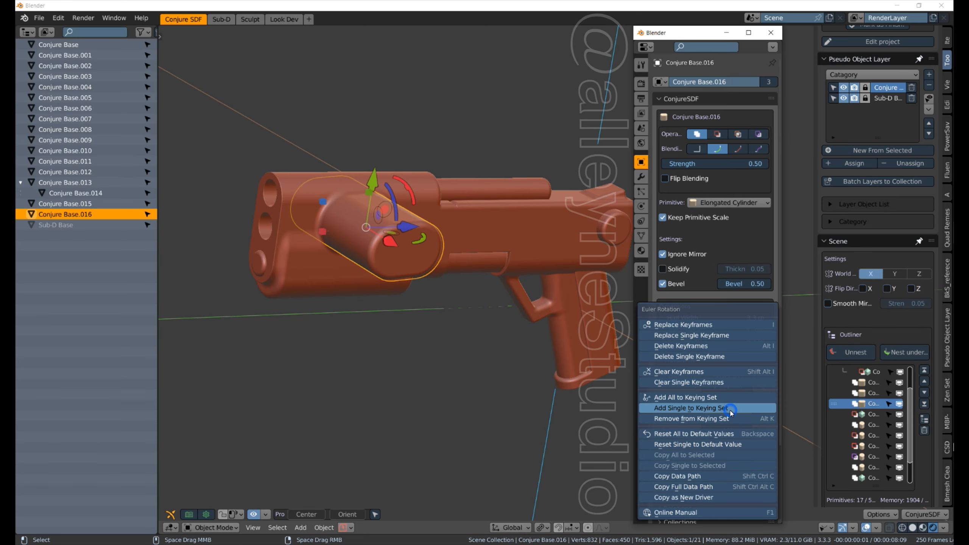
left_click(714, 374)
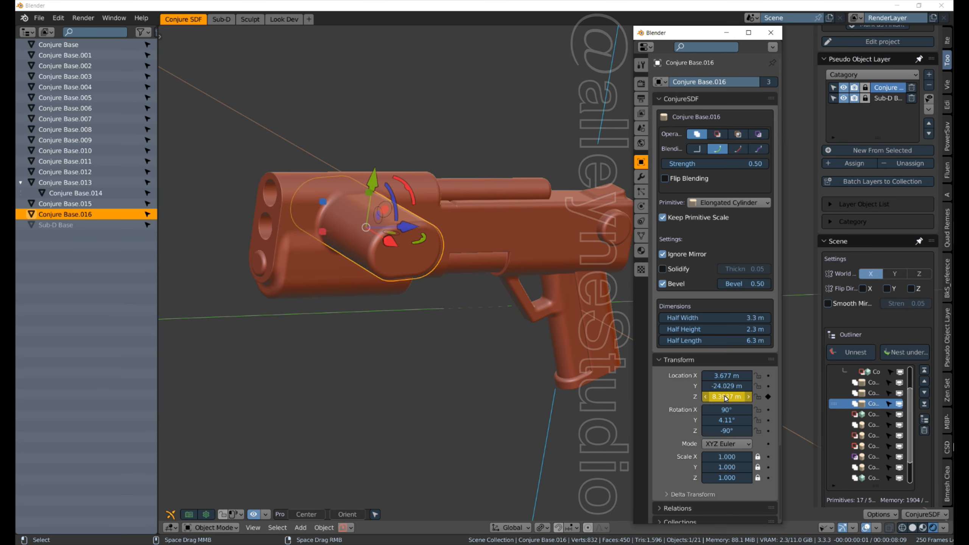
right_click(725, 397)
left_click(714, 376)
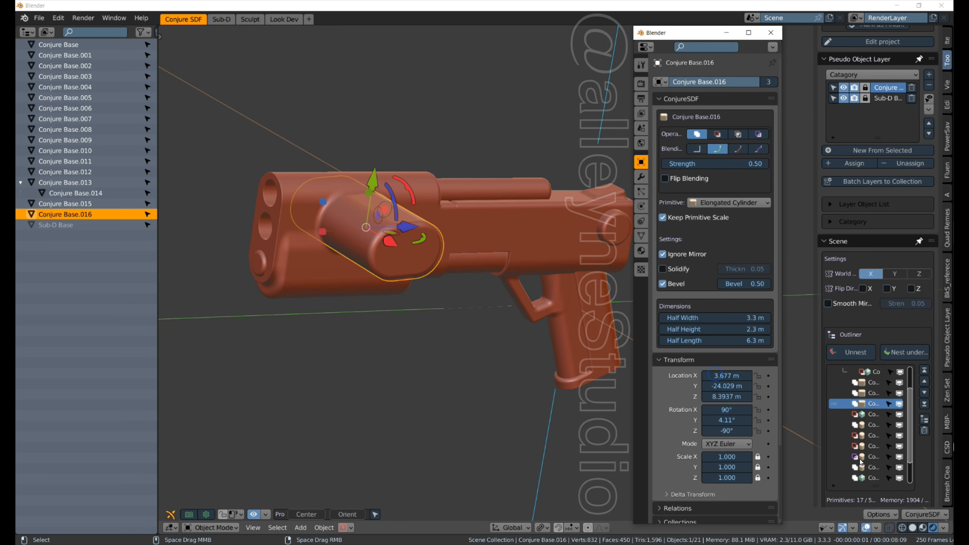
Set the Y rotation of Conjure Base.016 to 0°
left_click(727, 420)
type("0")
key("Return")
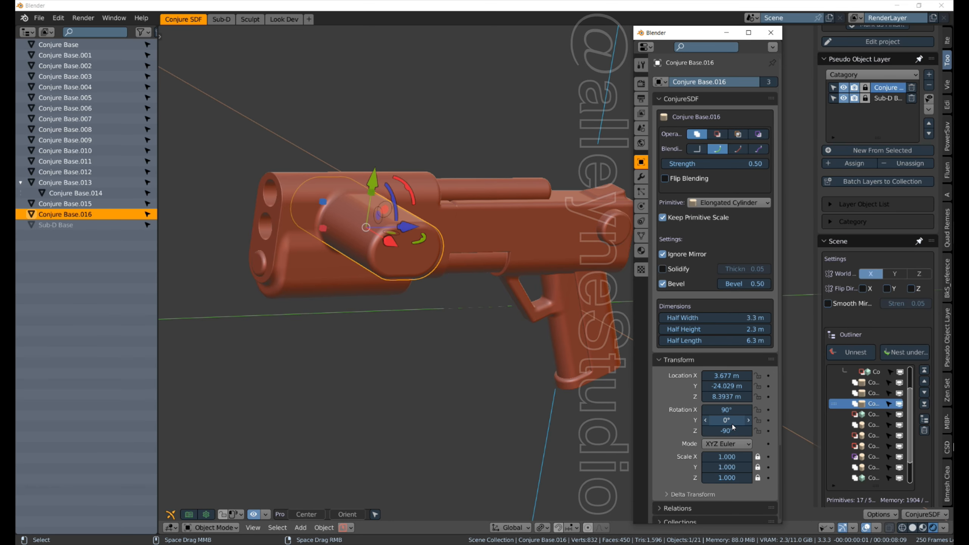
Shorten Conjure Base.016 to a half length of about 3.4 m and move it to about 1.91 m on X
middle_click_drag(388, 305, 525, 309)
scroll(387, 278, "up", 2)
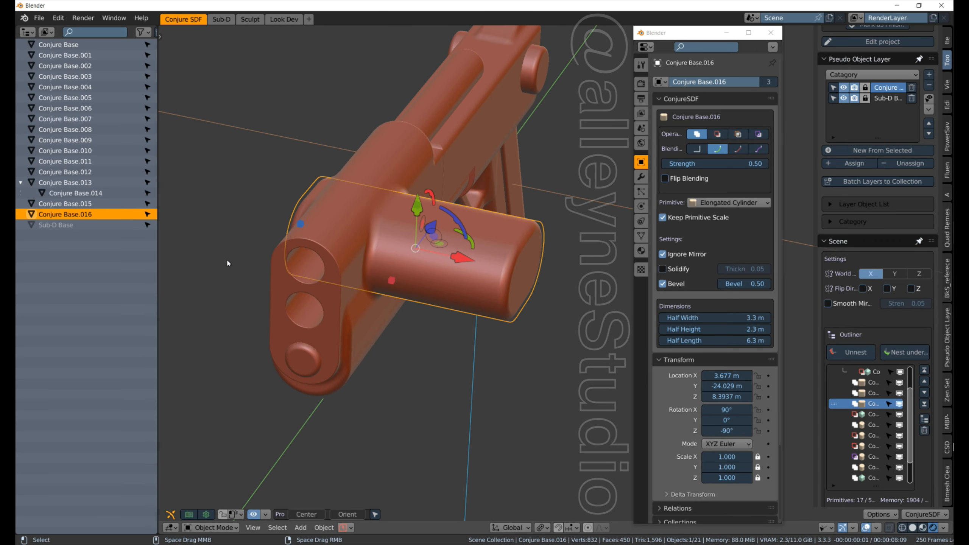
middle_click_drag(227, 264, 312, 269)
left_click_drag(293, 235, 345, 244)
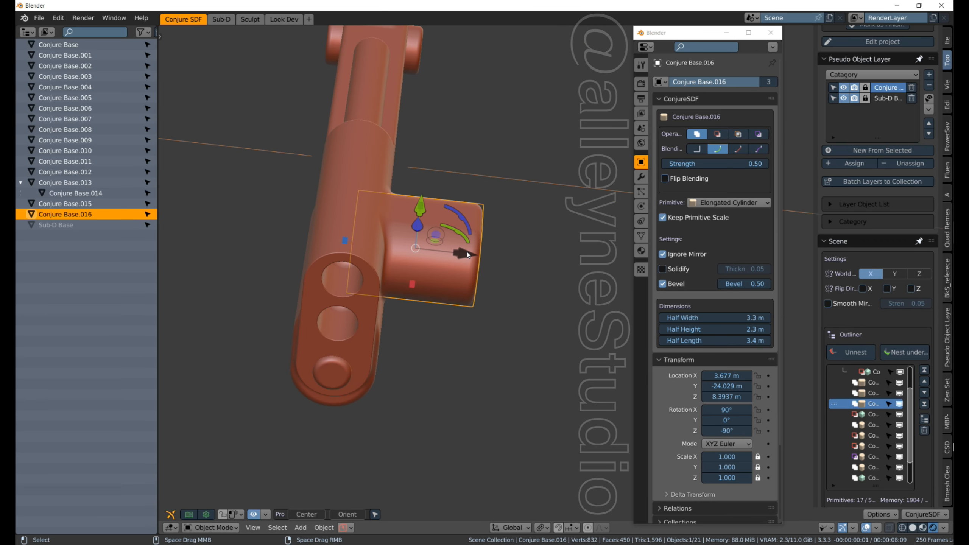
left_click_drag(469, 255, 433, 252)
Flatten Conjure Base.016 to a half height of about 1.4 m
middle_click_drag(496, 316, 199, 167)
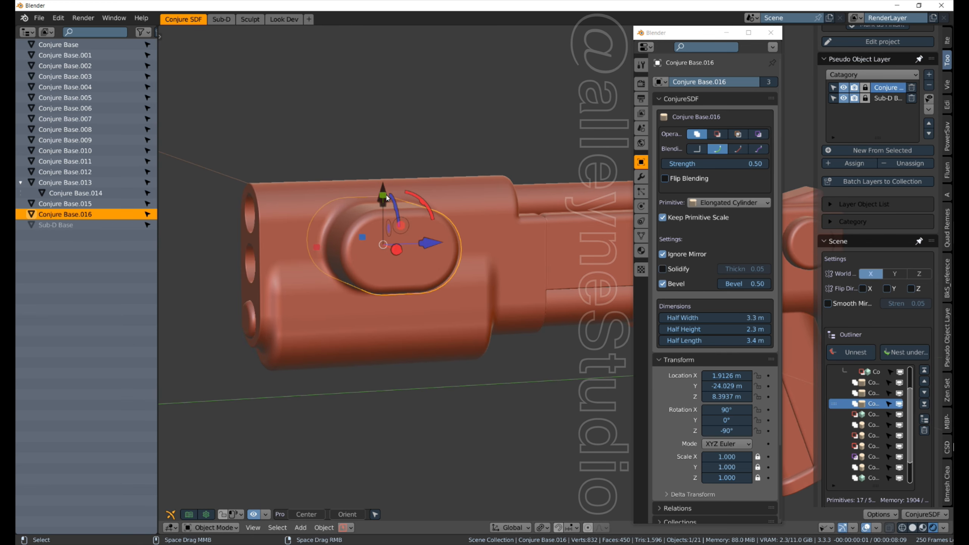
scroll(363, 264, "down", 1)
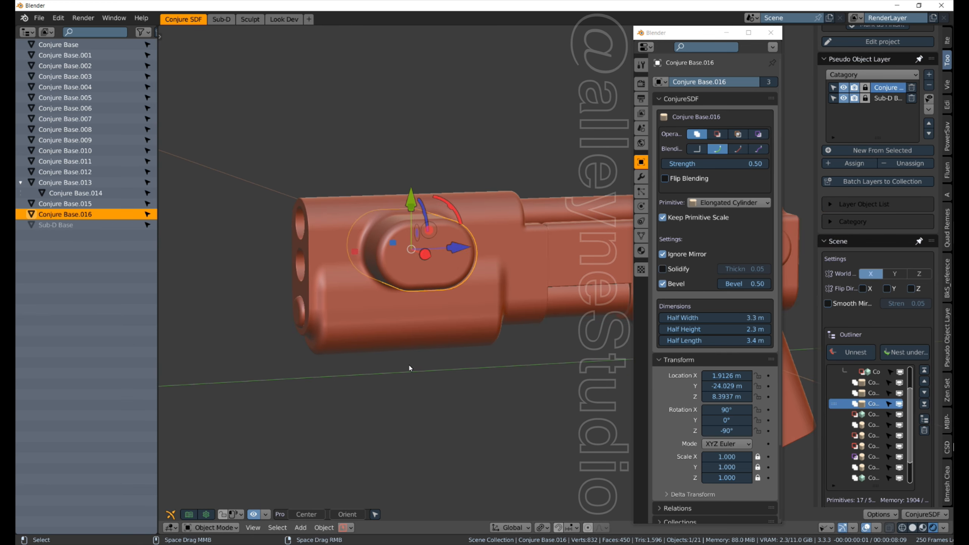
middle_click_drag(424, 395, 490, 409)
scroll(490, 409, "up", 3)
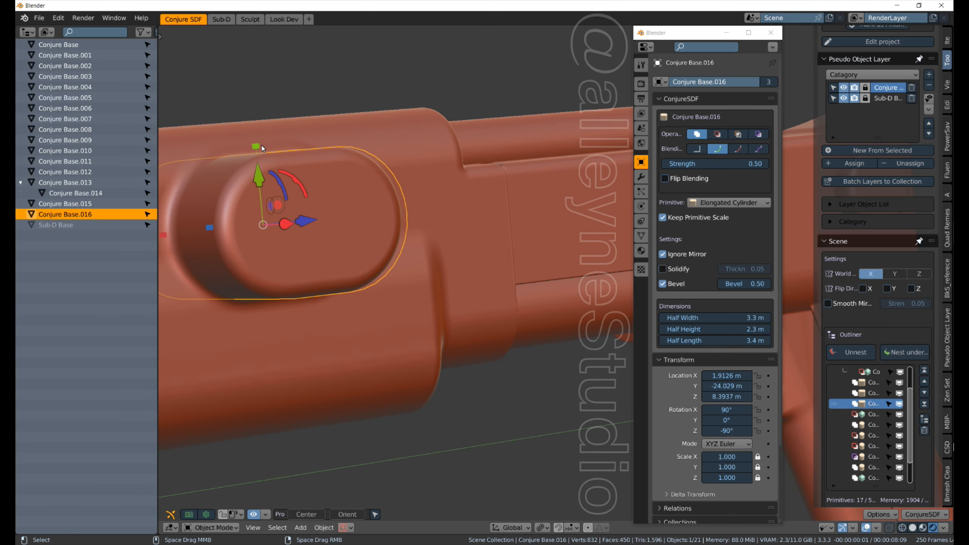
left_click_drag(256, 146, 251, 178)
Reduce the half length of Conjure Base.016 to about 2.1 m and reposition it at about 1.53 m on X
scroll(522, 373, "down", 2)
middle_click_drag(478, 333, 553, 429)
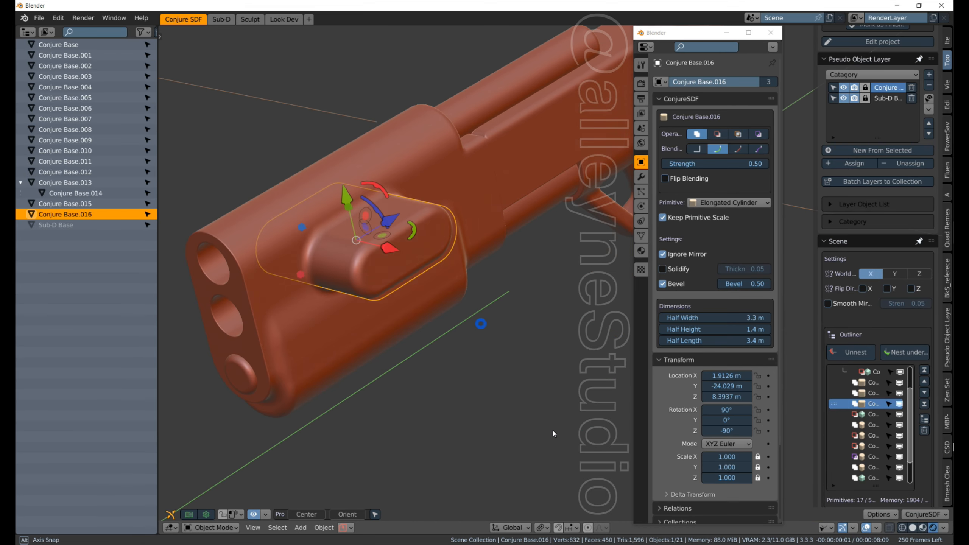
middle_click_drag(513, 340, 421, 284)
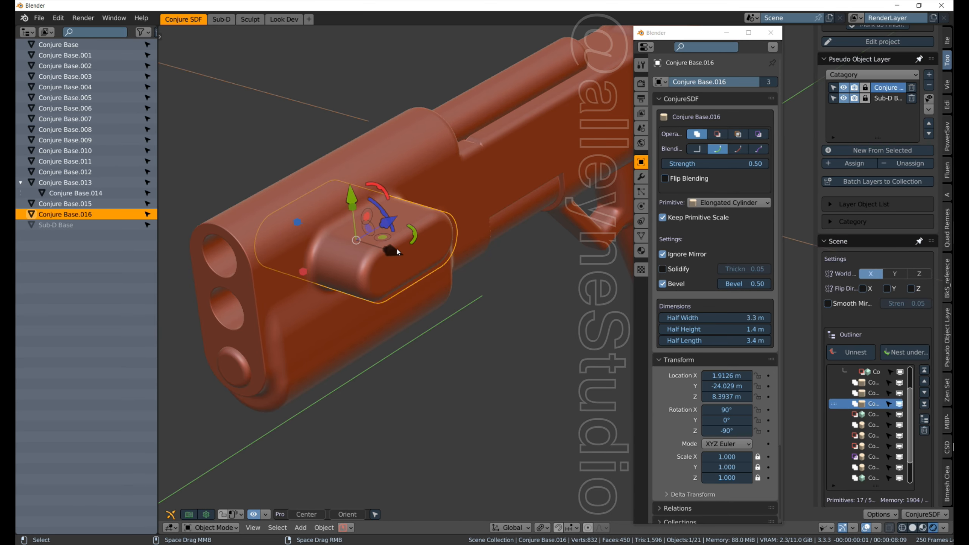
left_click_drag(396, 248, 368, 237)
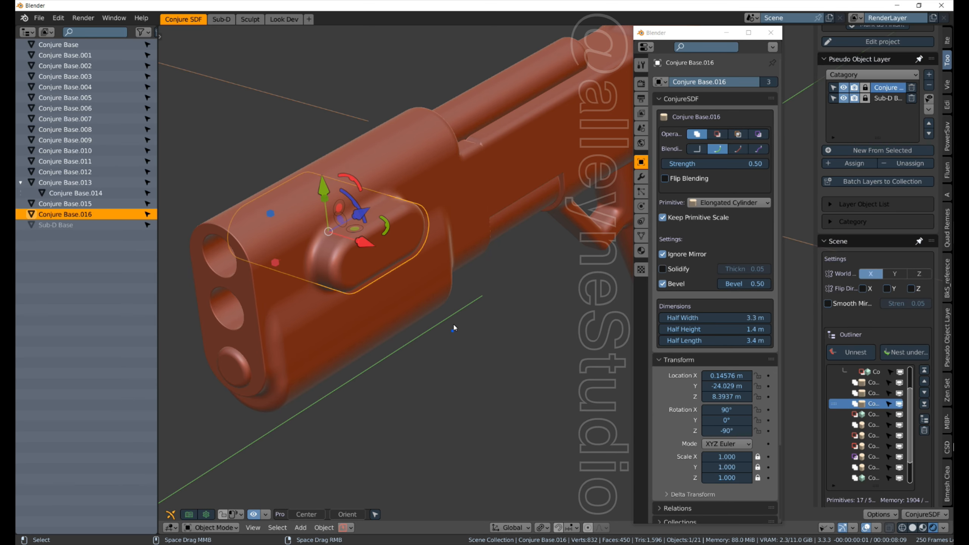
middle_click_drag(453, 325, 483, 322)
middle_click_drag(426, 283, 574, 321)
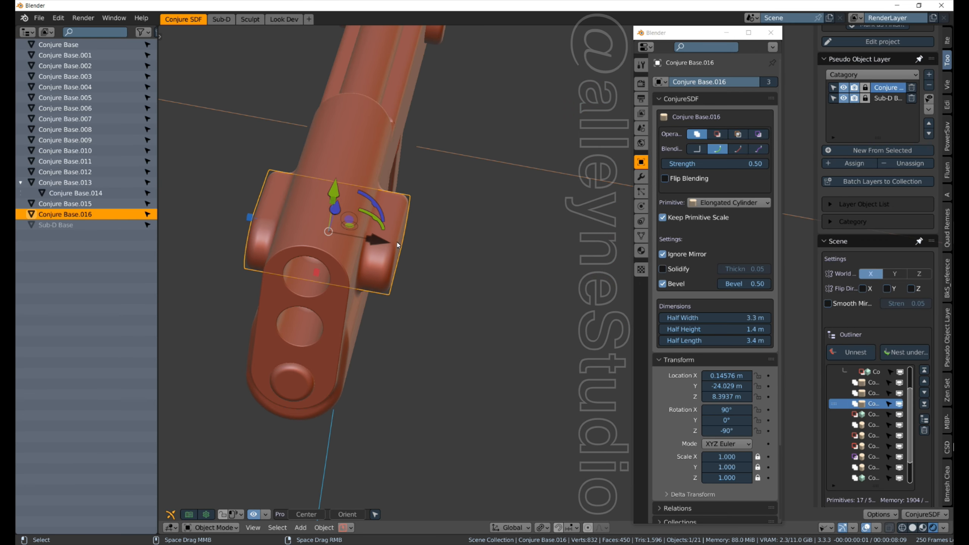
left_click_drag(252, 217, 281, 221)
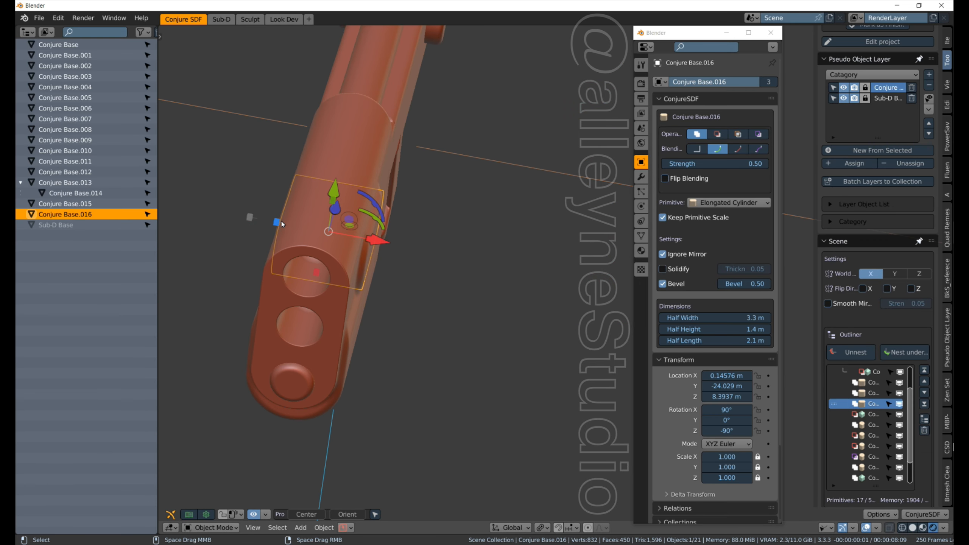
left_click_drag(388, 247, 414, 253)
Raise Conjure Base.016 to about 9.31 m on Z, with its X rotation at about 89.5°
middle_click_drag(493, 296, 245, 171)
mouse_move(355, 190)
left_mouse_down()
mouse_move(363, 167)
mouse_move(352, 172)
left_mouse_up()
mouse_move(416, 242)
middle_mouse_down()
mouse_move(306, 231)
mouse_move(370, 225)
mouse_move(428, 262)
mouse_move(411, 256)
middle_mouse_up()
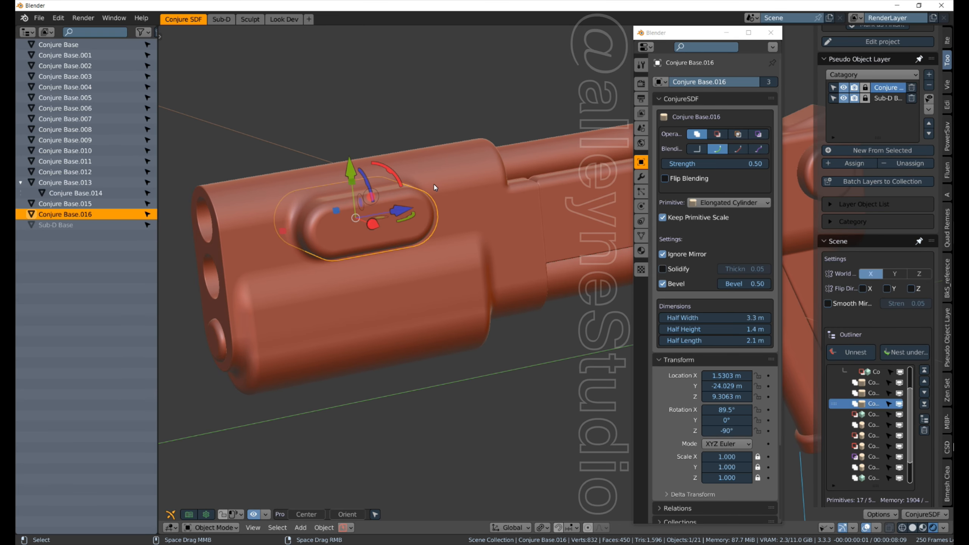
Duplicate the elongated side housing in place and move the copy outward to about 2.69 m on X
key("shift+d")
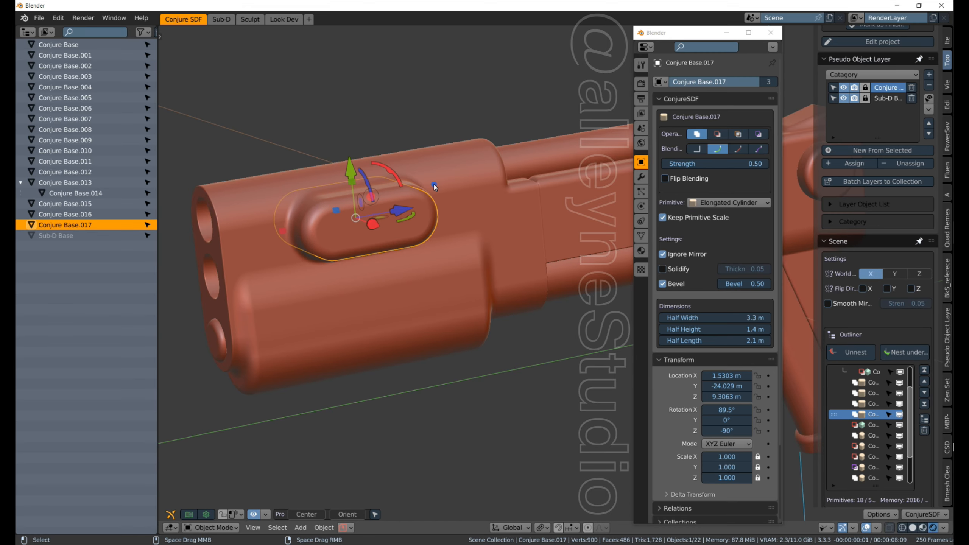
right_click(435, 186)
middle_click_drag(395, 277, 421, 251)
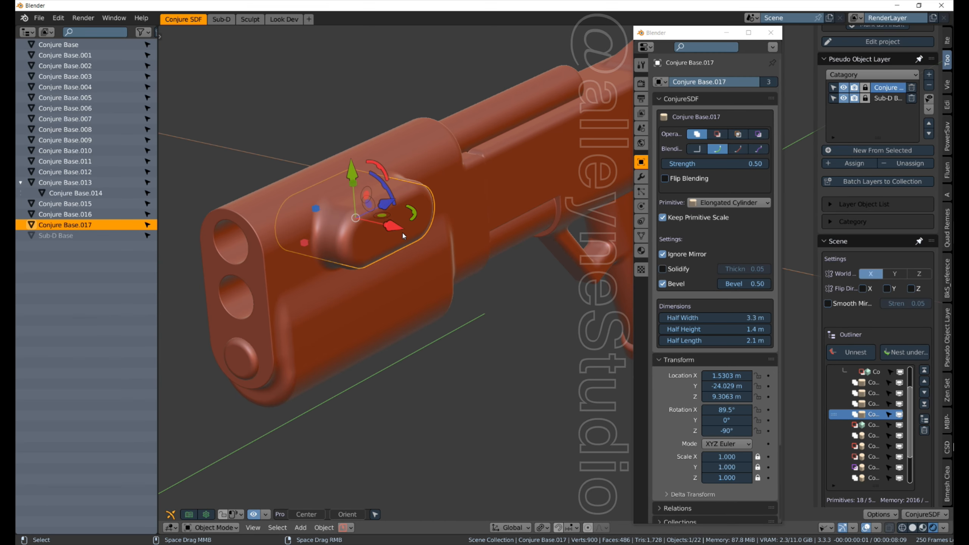
left_click_drag(401, 228, 418, 262)
Change the duplicate Conjure Base.017 to a Cylinder primitive and reduce its radius to about 1.2 m
middle_click_drag(418, 262, 437, 210)
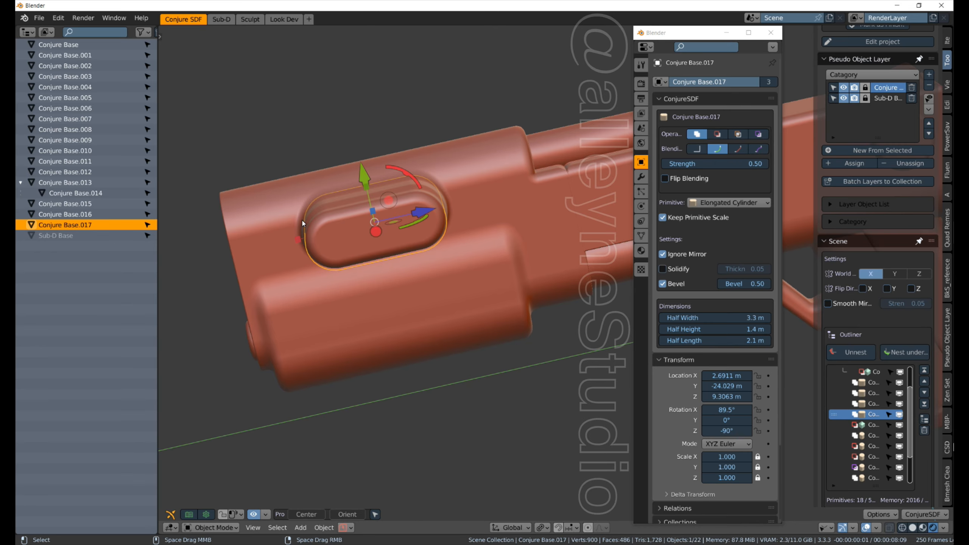
left_click(728, 202)
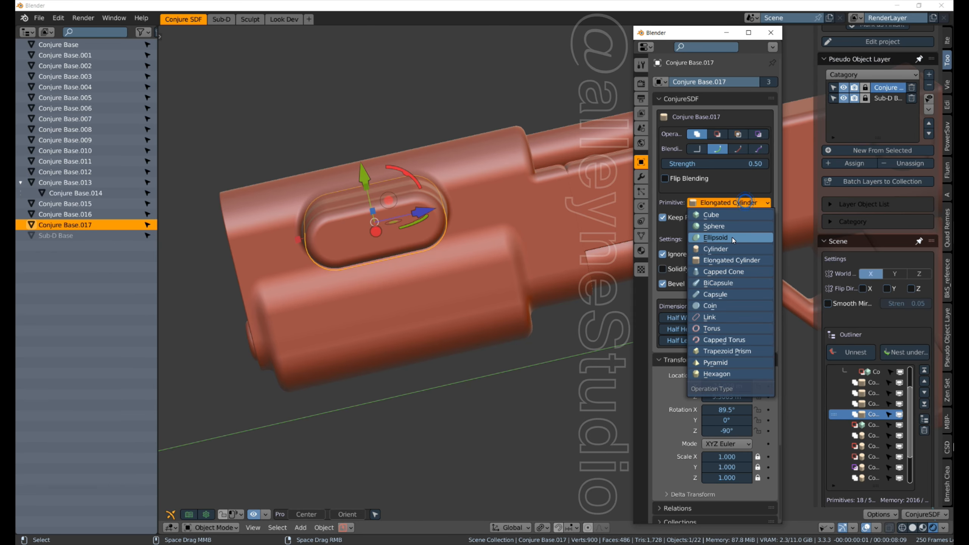
left_click(727, 251)
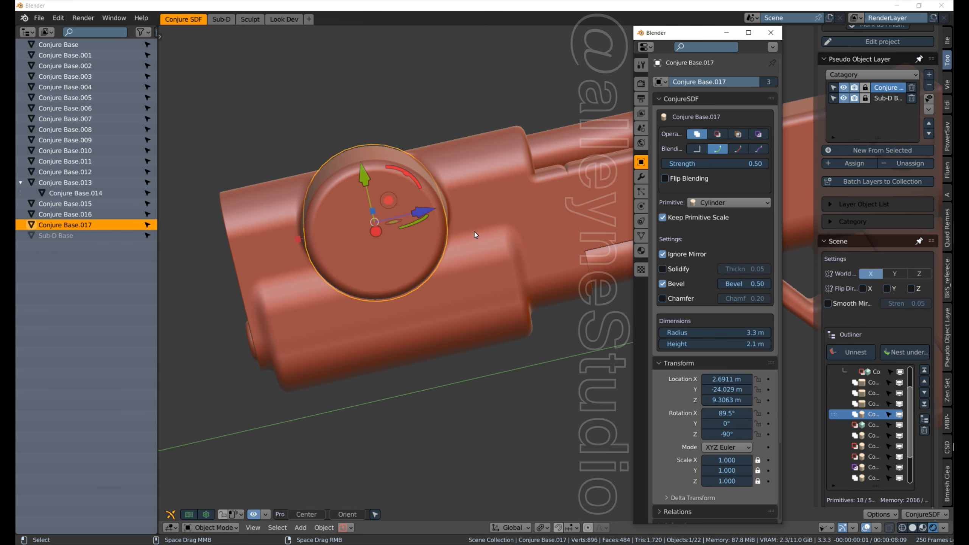
left_click_drag(300, 240, 350, 233)
Set the bevel of the side cylinder Conjure Base.017 to 0.10 and its blending strength to 0.20
left_click(735, 283)
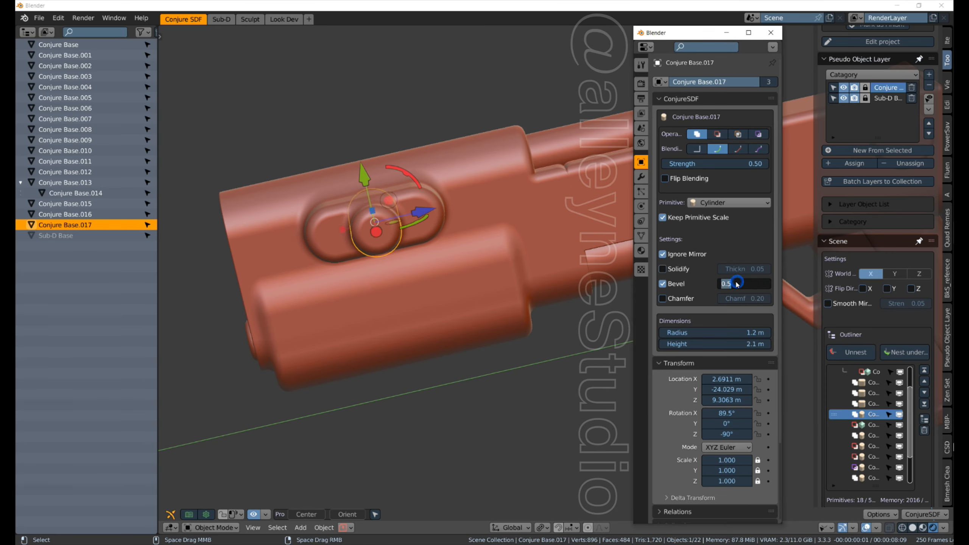
type(".1")
key("Return")
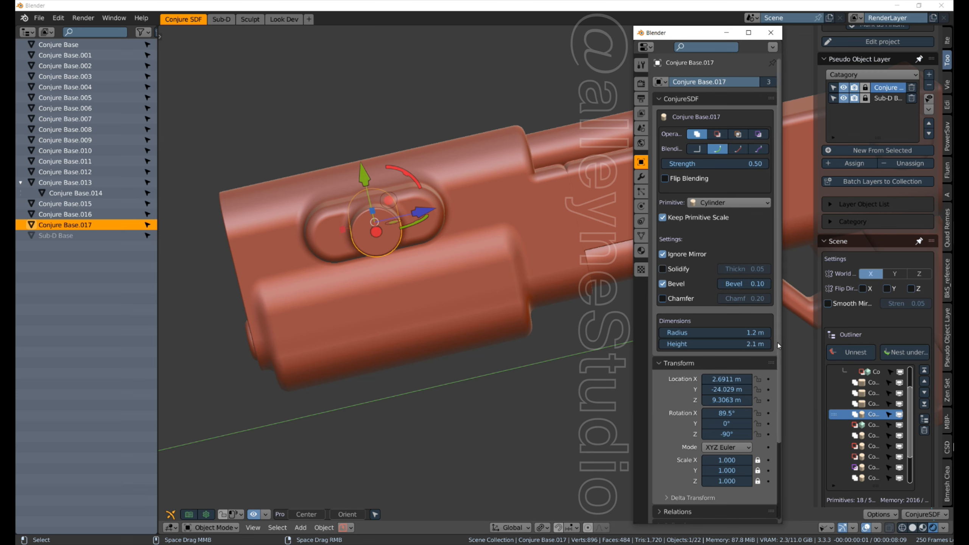
middle_click_drag(367, 278, 444, 268)
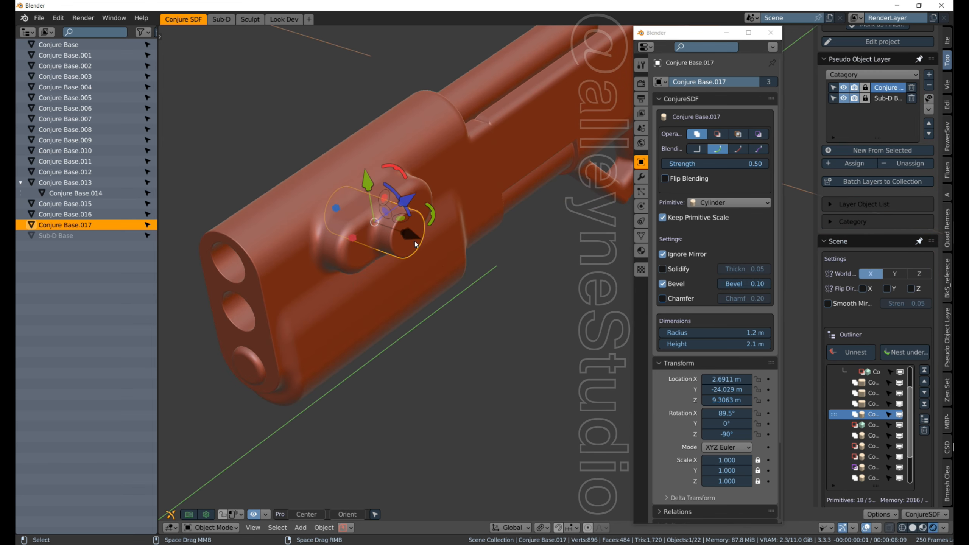
left_click(753, 164)
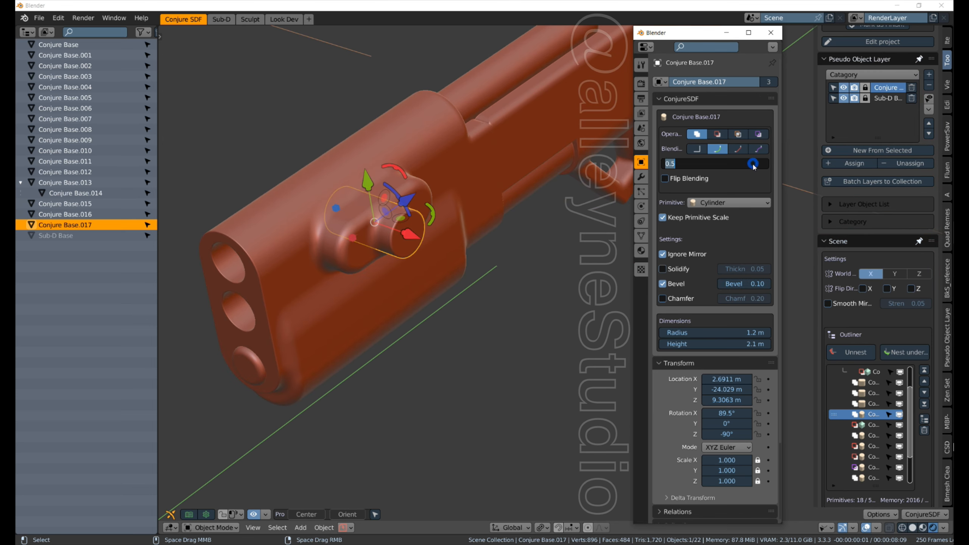
type(".2")
key("Return")
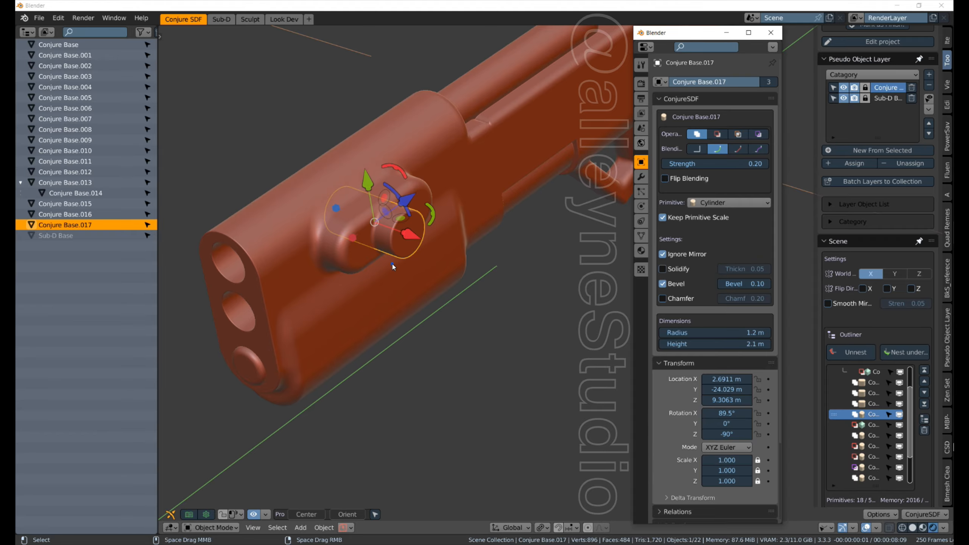
Reduce the side cylinder's radius to about 0.85 m and move it along the housing to about -22.8 m on Y
middle_click_drag(393, 267, 363, 260)
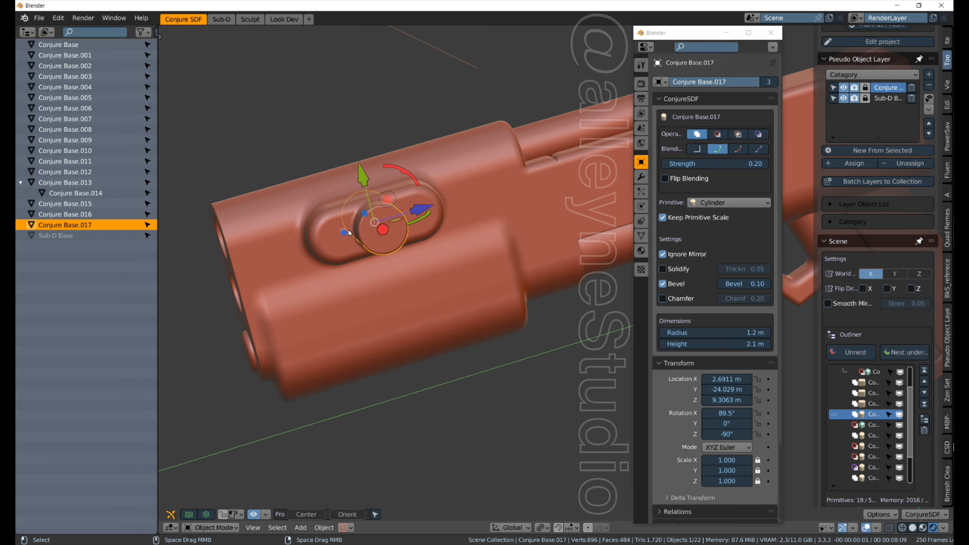
left_click_drag(348, 231, 352, 229)
left_click_drag(433, 208, 459, 210)
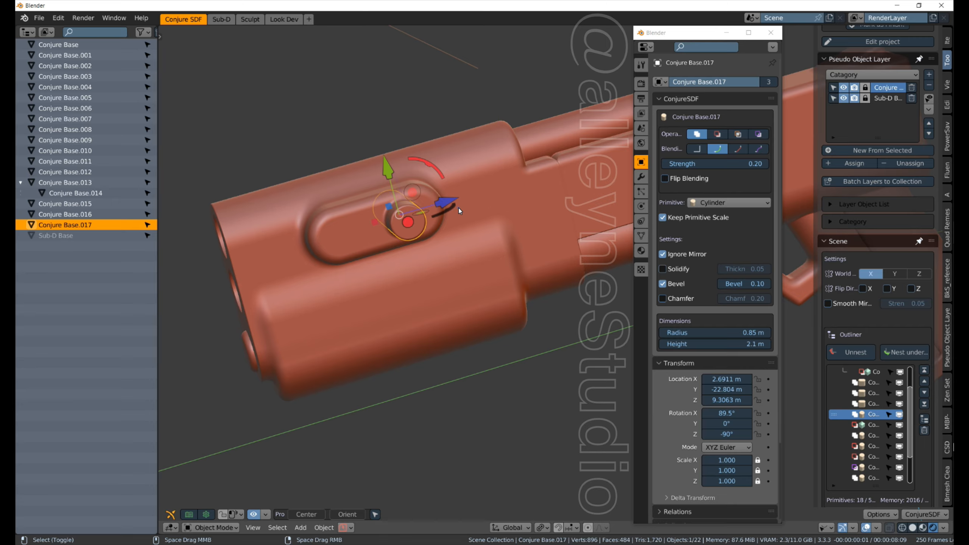
Duplicate the small side cylinder and move the copy towards the muzzle to about -25.27 m on Y
key("shift+d")
right_click(459, 208)
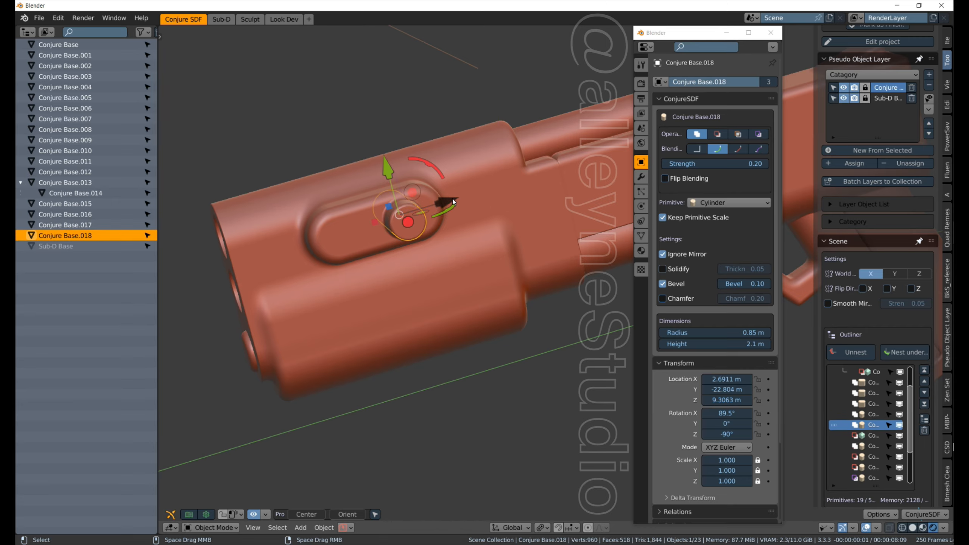
left_click_drag(452, 198, 398, 215)
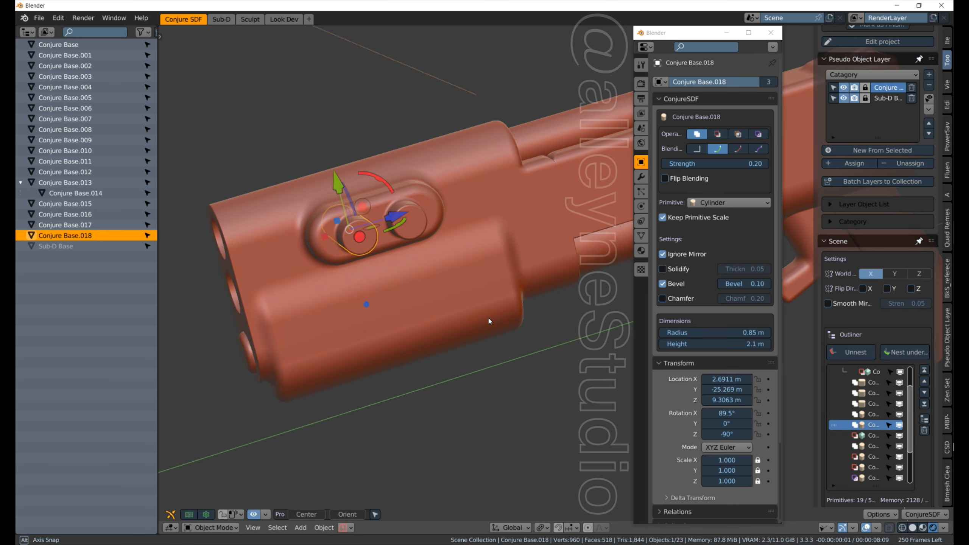
Duplicate the rear side cylinder Conjure Base.015 and place the copy above the trigger guard at about -5.55 m Y and 6.11 m Z
middle_click_drag(488, 320, 385, 286)
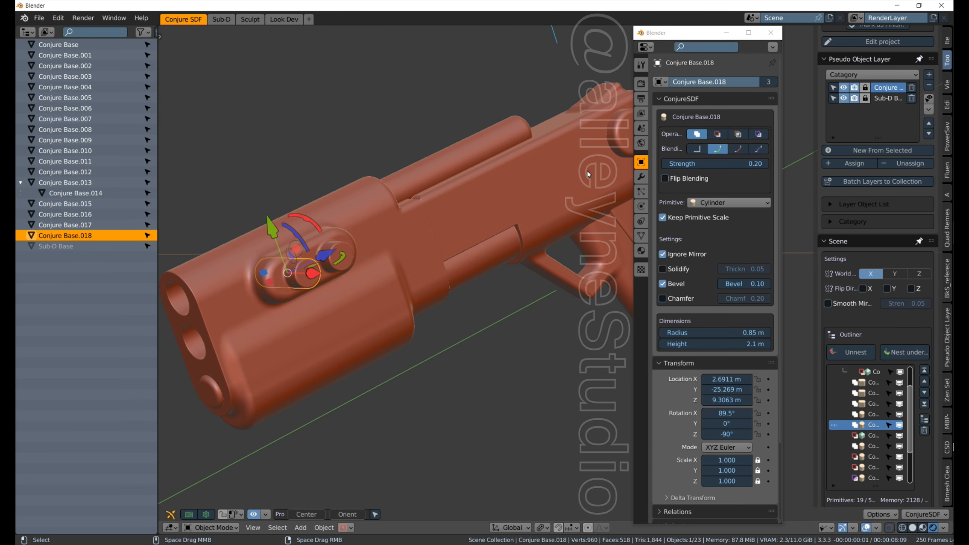
middle_click_drag(536, 298, 499, 305, "shift")
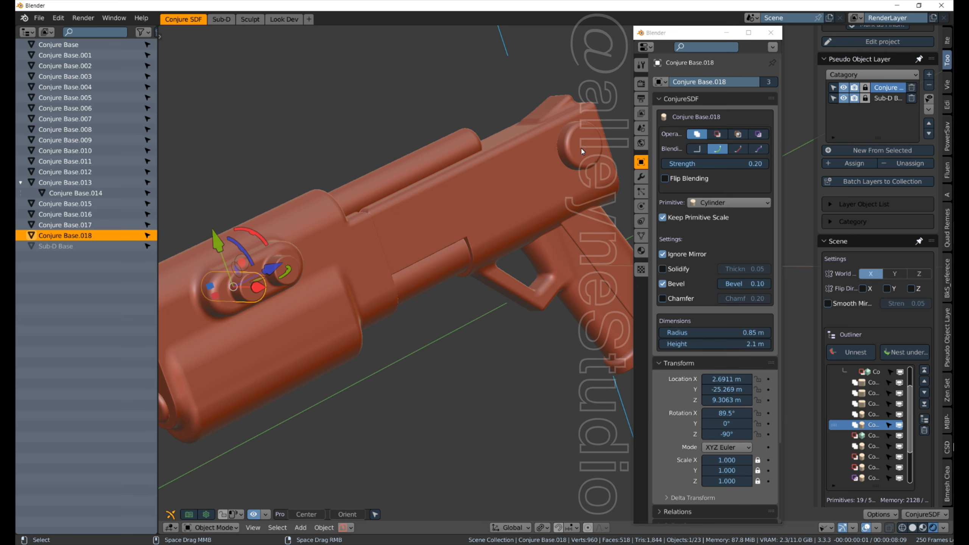
left_click(576, 167)
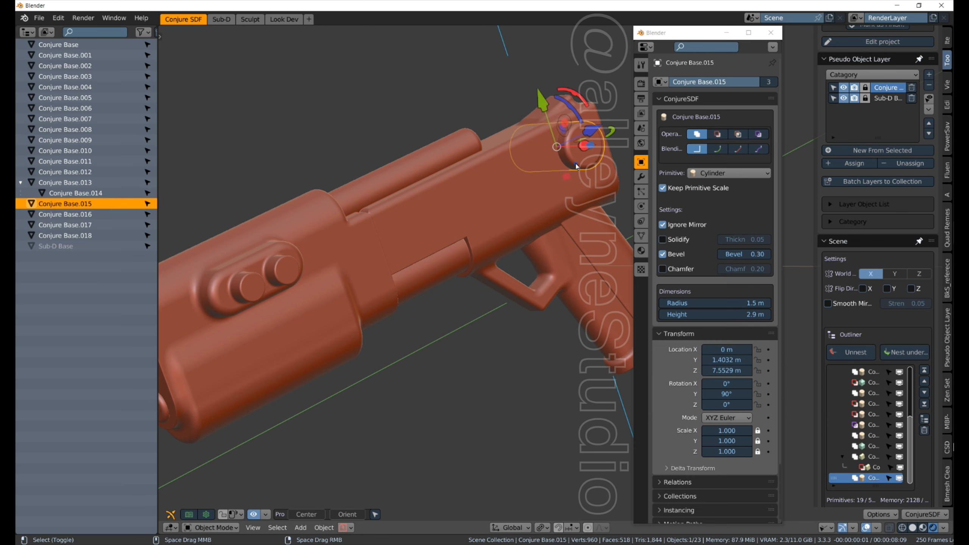
key("shift+d")
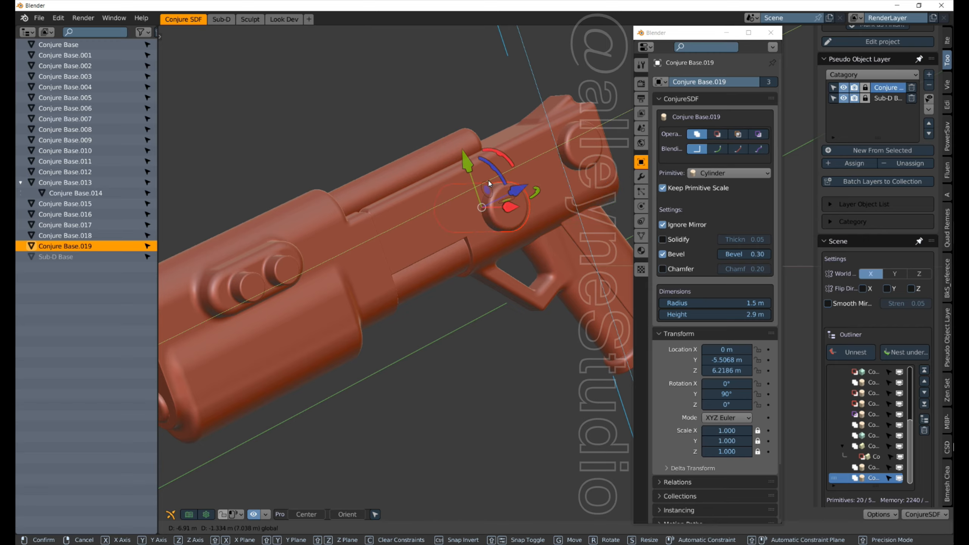
left_click(490, 188)
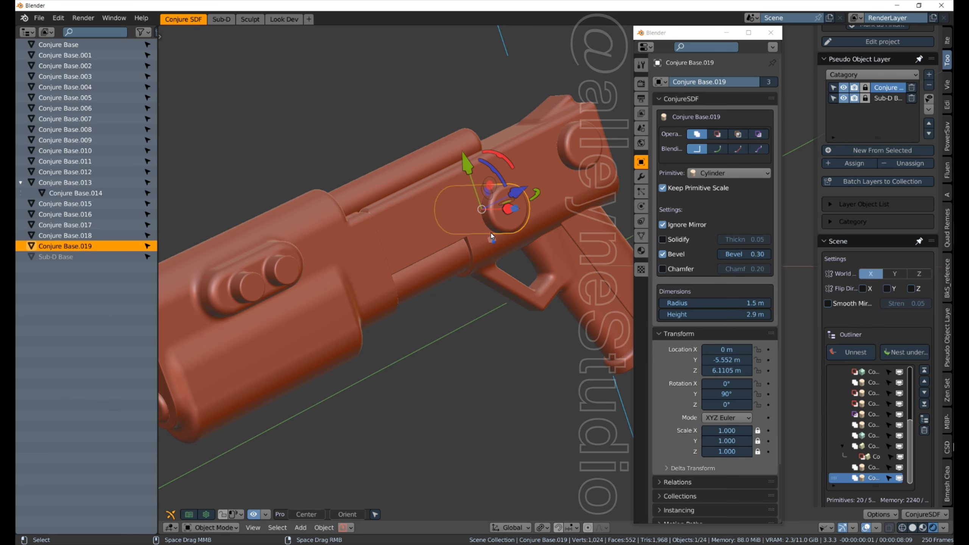
Reduce the radius of the cylinder above the trigger guard to about 1.1 m and sink it inward to about -0.32 m on X
left_click_drag(491, 234, 490, 234)
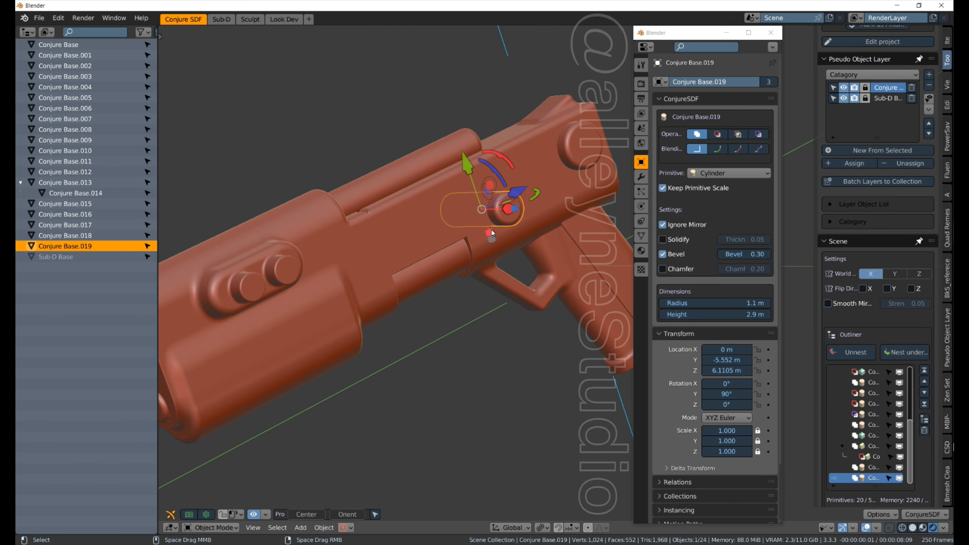
middle_click_drag(475, 255, 559, 236)
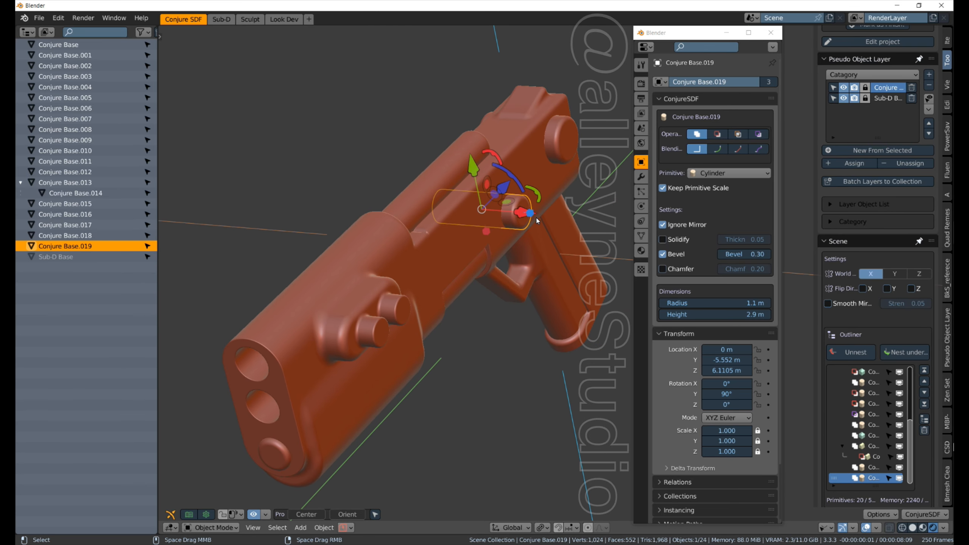
left_click_drag(531, 213, 525, 214)
middle_click_drag(513, 344, 414, 267)
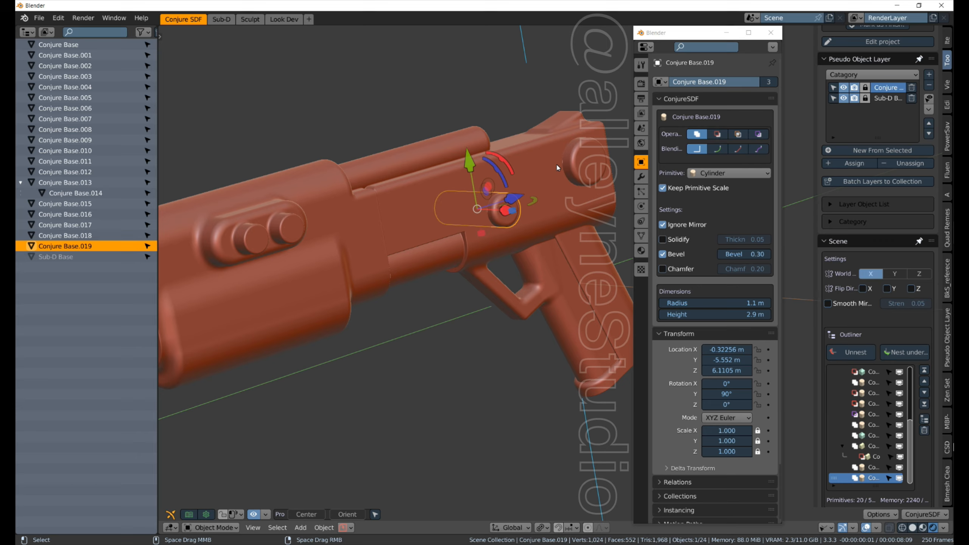
Duplicate the rear side cylinder Conjure Base.015 in place and reduce the copy's radius to about 1.1 m
left_click(584, 164)
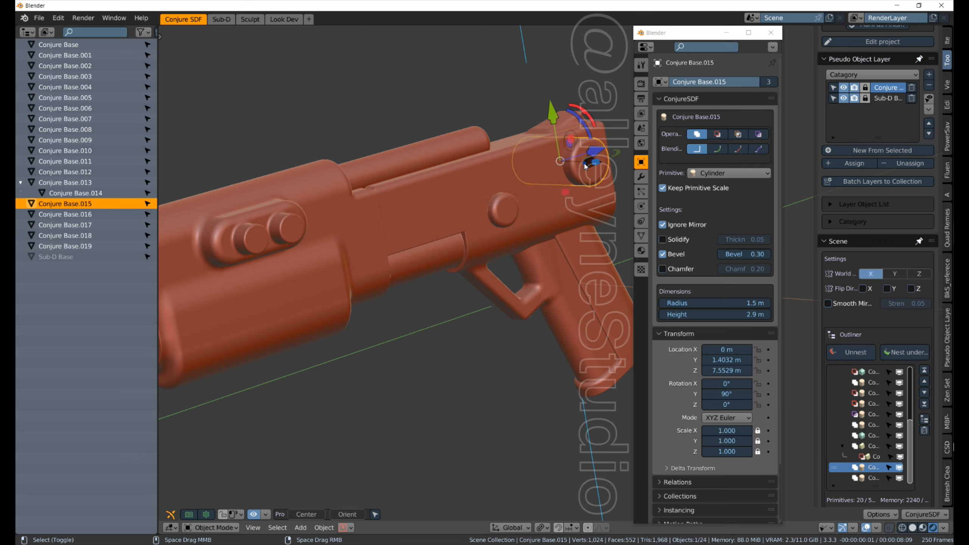
key("shift+d")
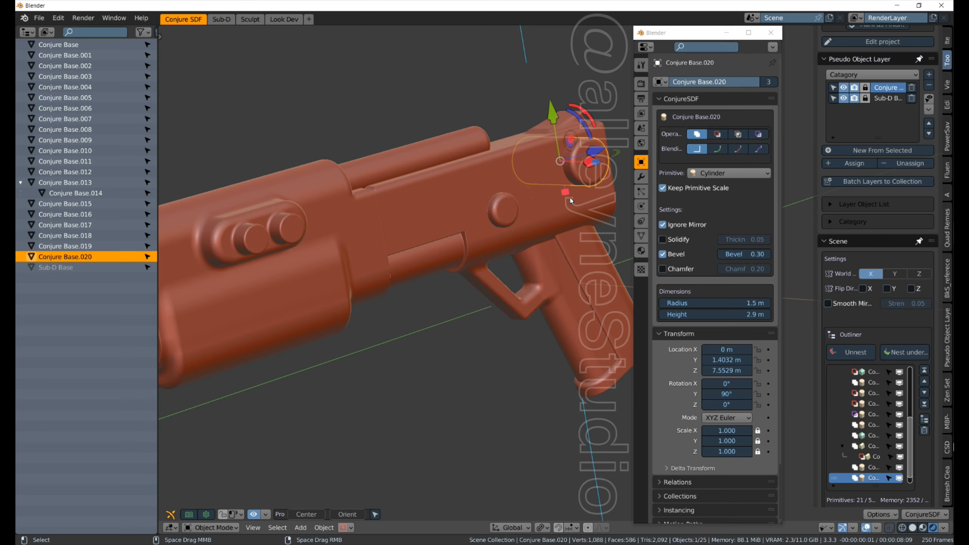
left_click_drag(566, 192, 558, 172)
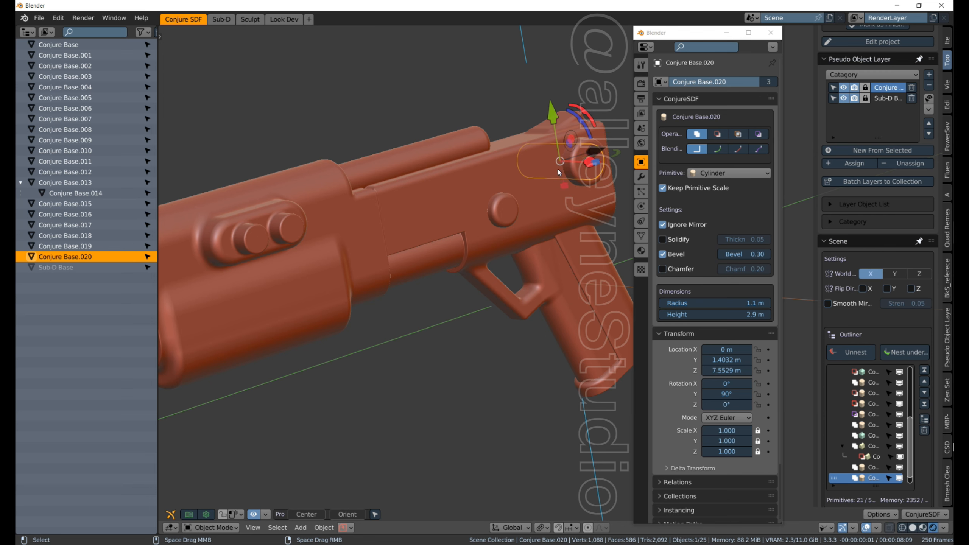
middle_click_drag(521, 231, 419, 301, "shift")
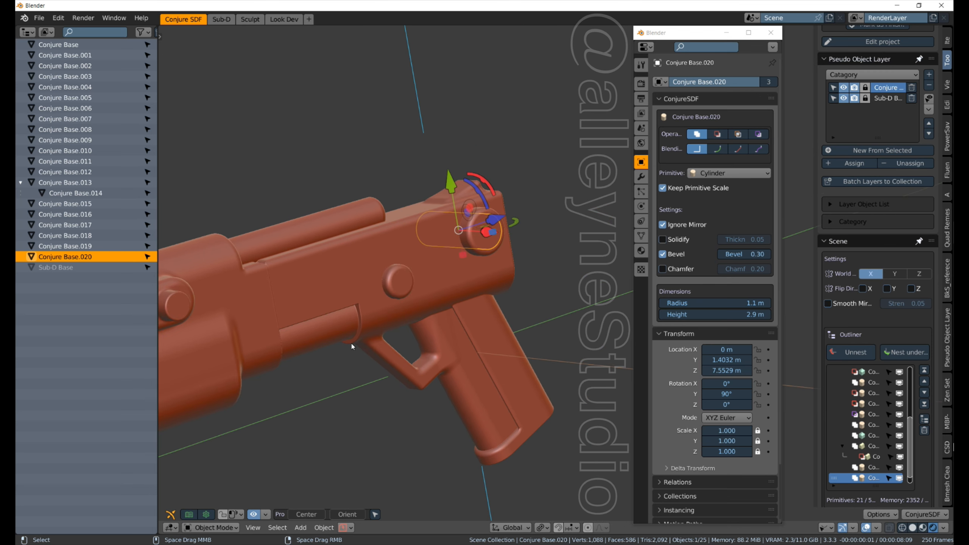
Move the smaller concentric rear cylinder outward to about 0.6 m on X and deselect it
middle_click_drag(350, 342, 583, 266)
key("g")
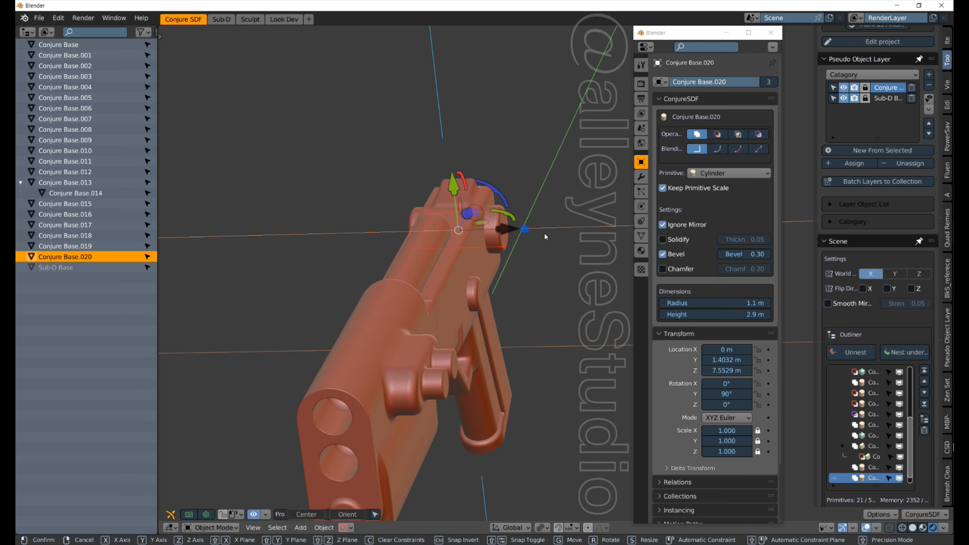
left_click_drag(544, 233, 535, 239)
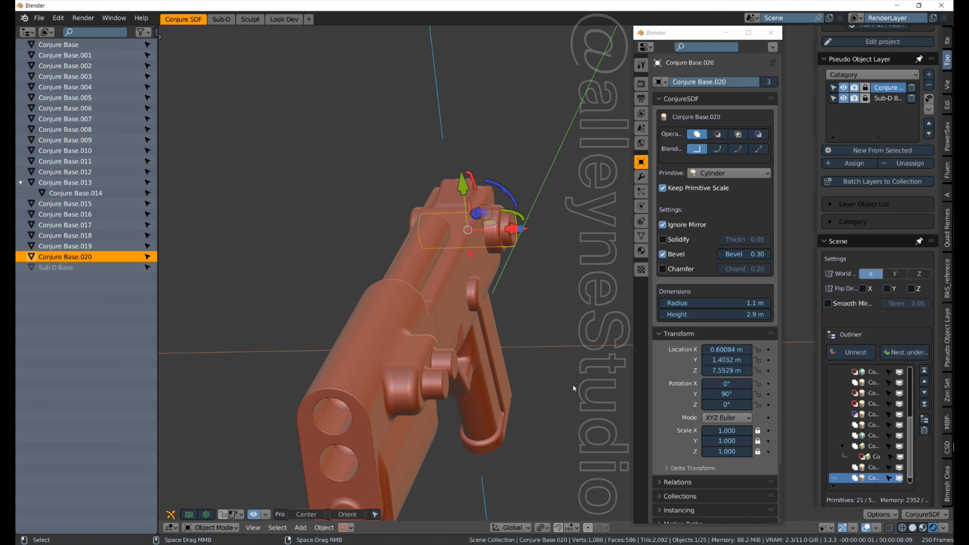
middle_click_drag(551, 384, 299, 227)
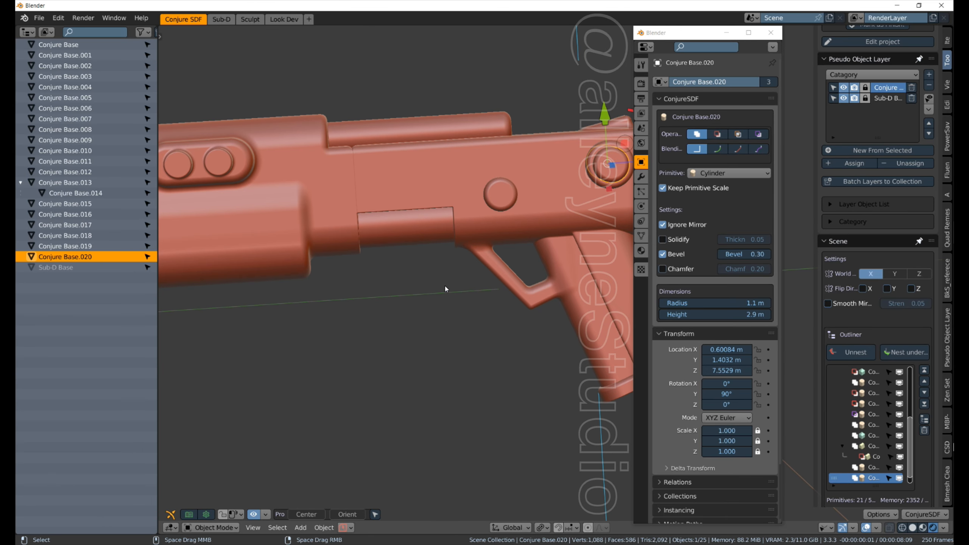
middle_click_drag(317, 334, 417, 374, "shift")
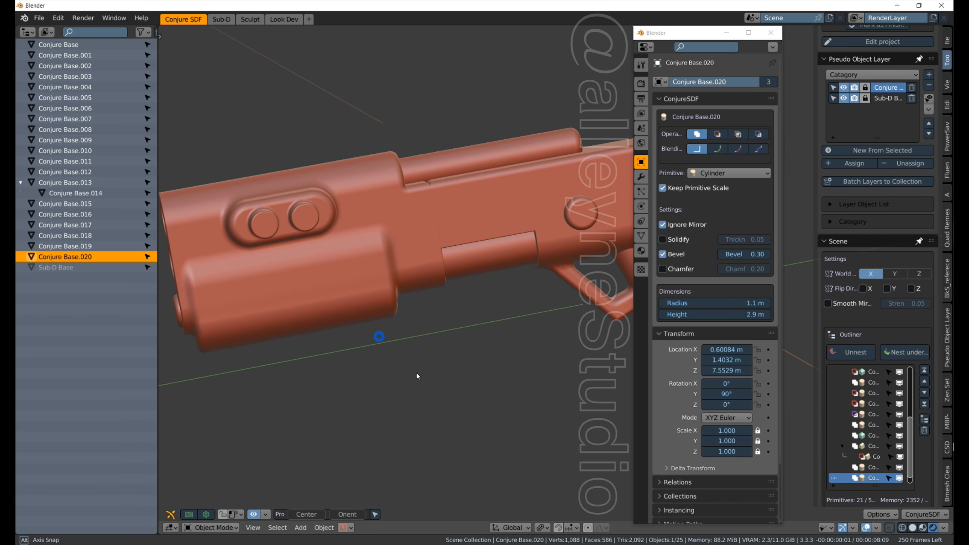
left_click(408, 371)
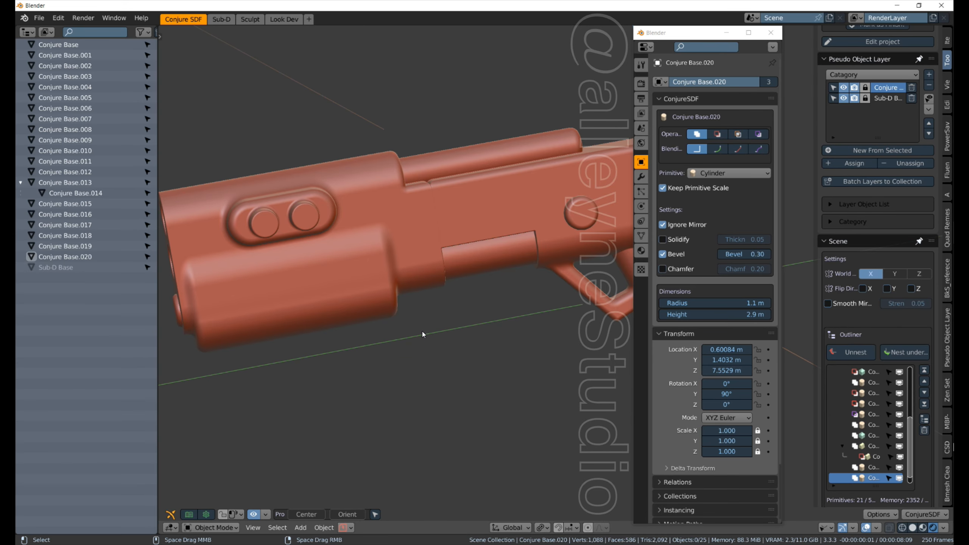
Create a Fluent wire from the housing's rearward small cylinder to the cylinder above the trigger guard
scroll(424, 331, "down", 1)
middle_click_drag(428, 333, 501, 304)
scroll(454, 306, "up", 2)
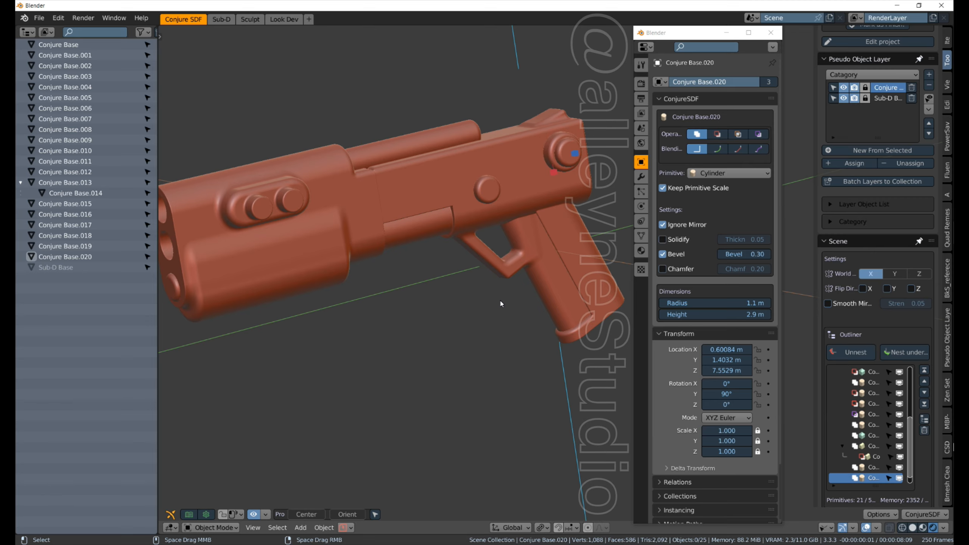
key("f")
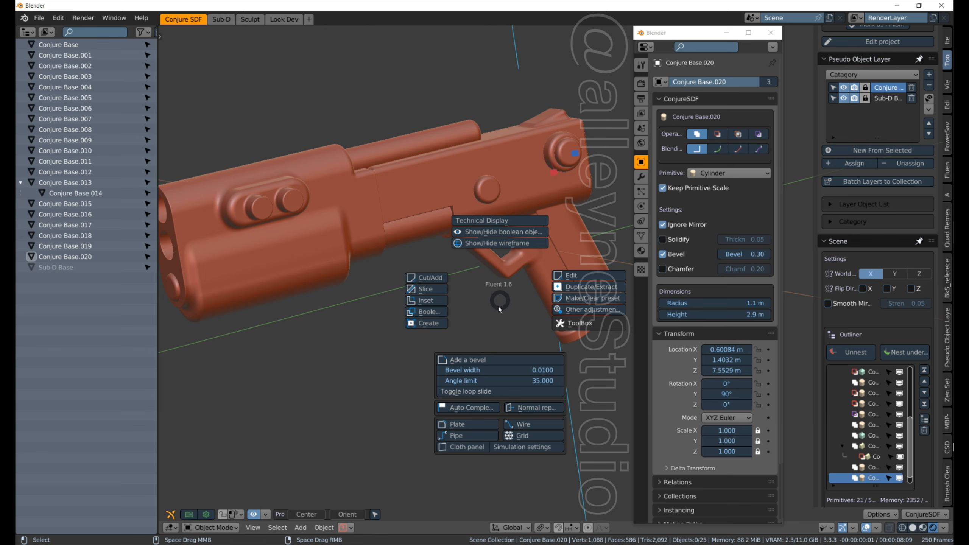
left_click(538, 423)
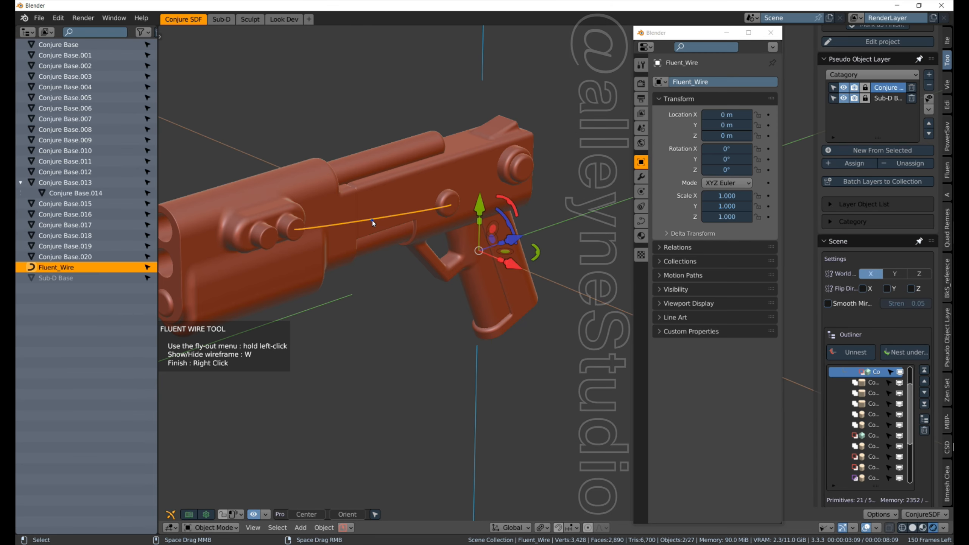
Thicken the first wire into a tube, bow its ends outward from the pistol's side, and finish it
left_click_drag(373, 220, 431, 190)
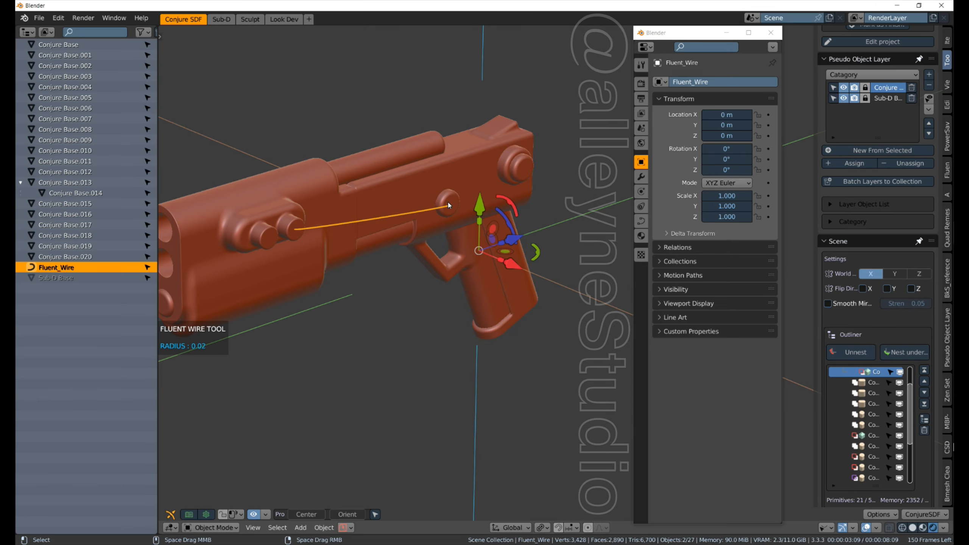
left_click(489, 243)
left_click_drag(359, 225, 414, 231)
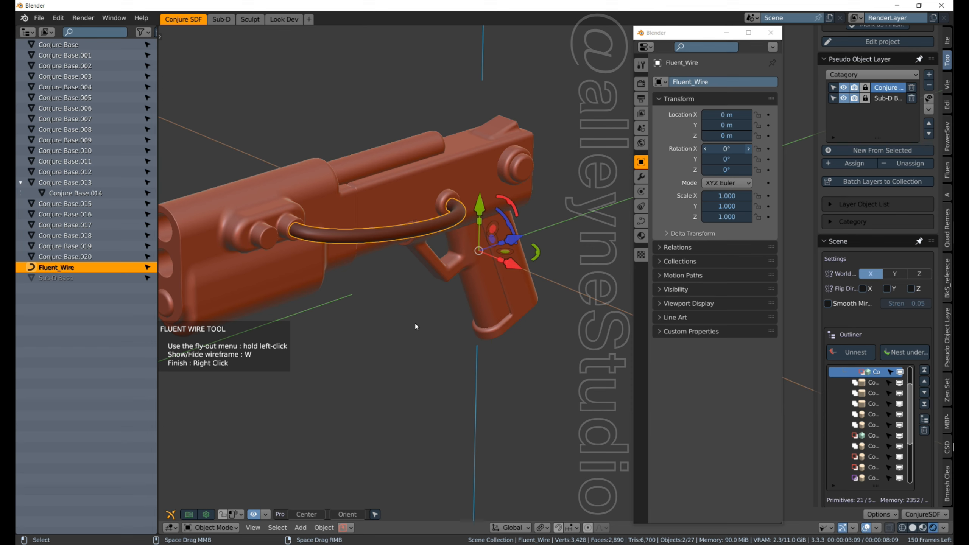
right_click(394, 318)
Create a second Fluent wire from the small cylinder nearest the muzzle to the concentric cylinder at the receiver's rear
key("f")
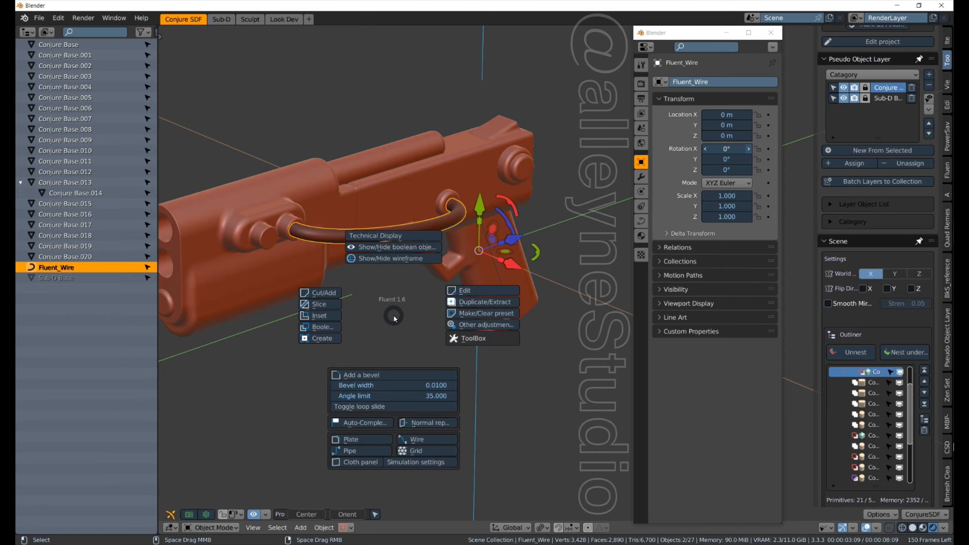
left_click(426, 442)
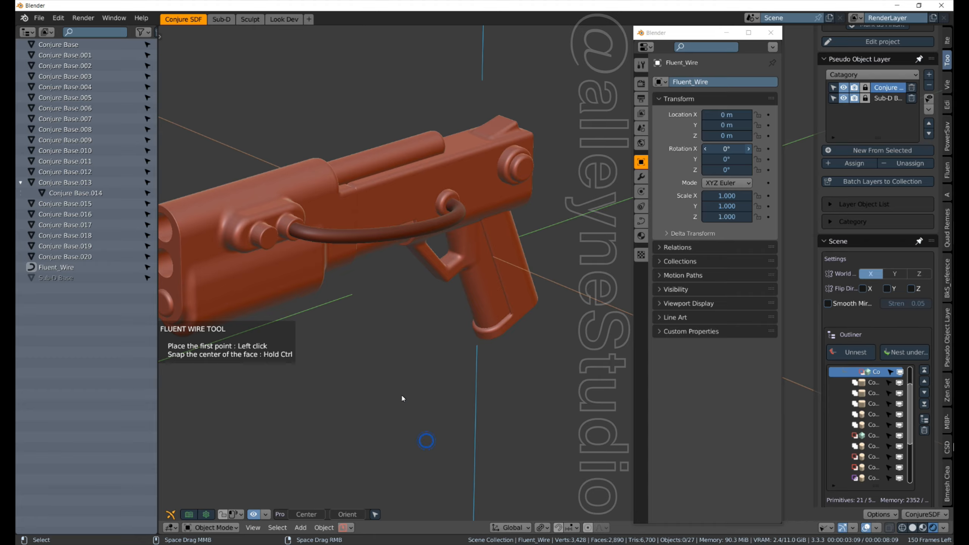
left_click(267, 239)
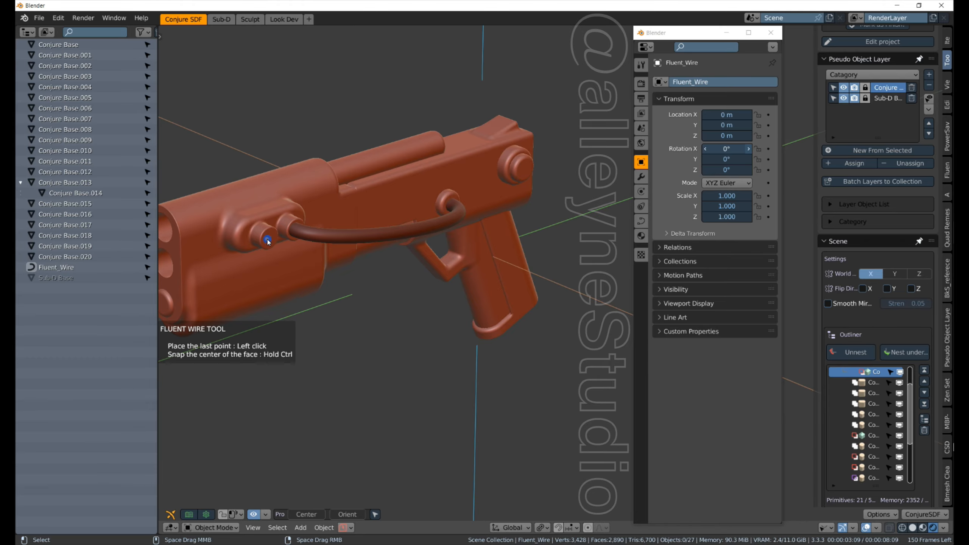
left_click(525, 170)
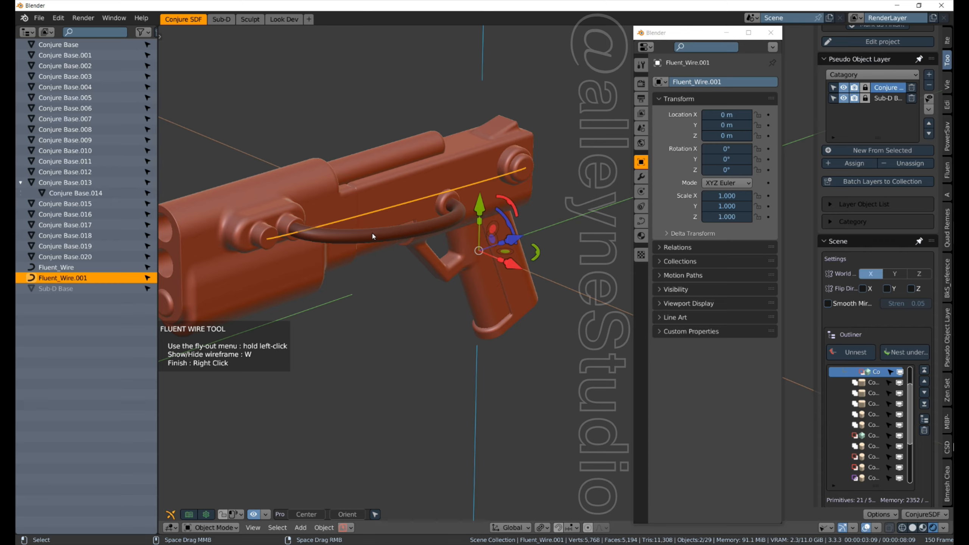
Thicken the second wire to a tube similar to the first and give it a slight outward curve
left_click_drag(369, 216, 436, 178)
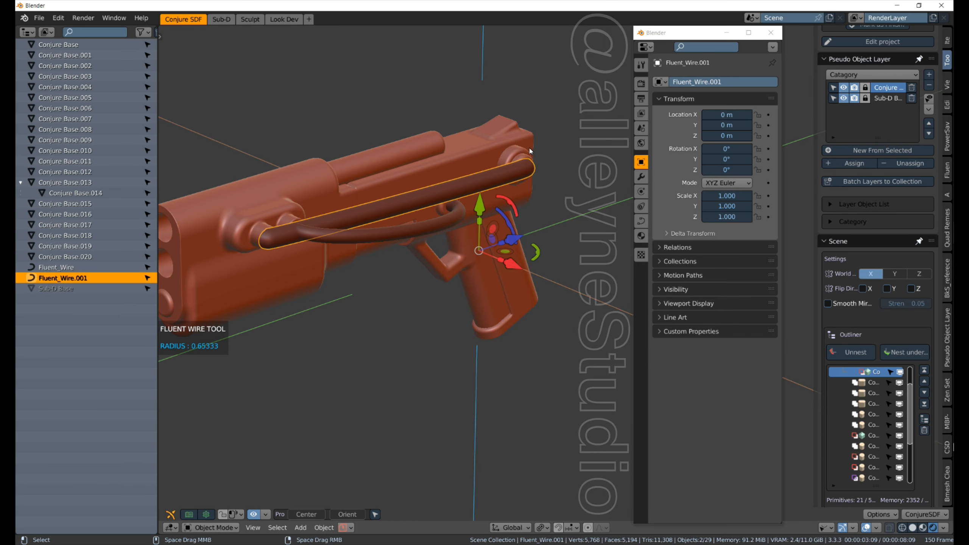
left_click(491, 154)
left_click_drag(435, 196, 496, 207)
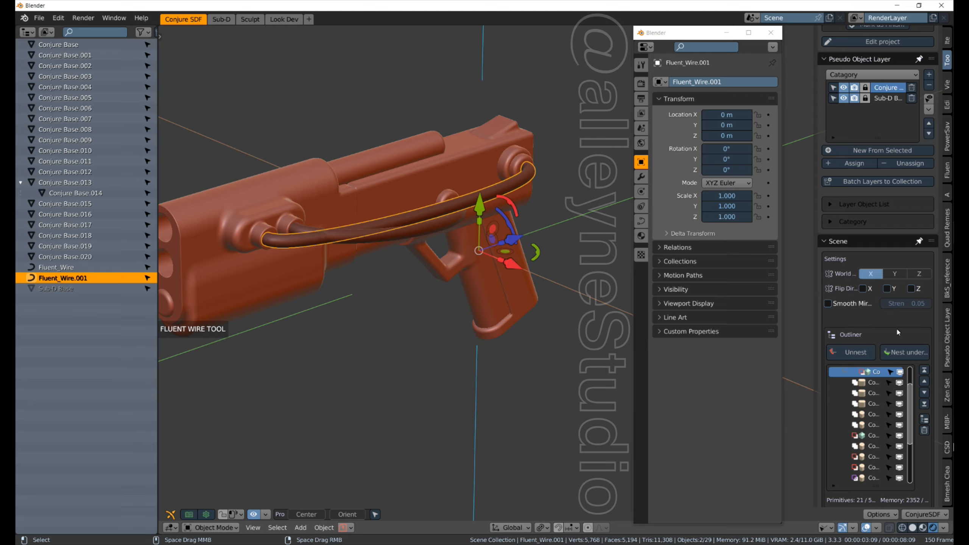
left_click(912, 321)
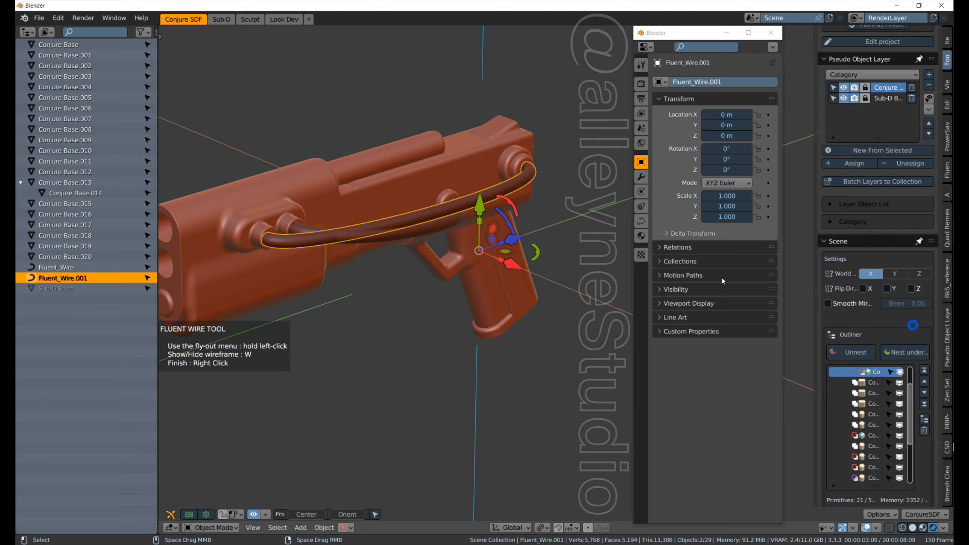
Increase the second wire's outward bend so it arcs clear of the first wire and the receiver
left_click_drag(410, 220, 463, 224)
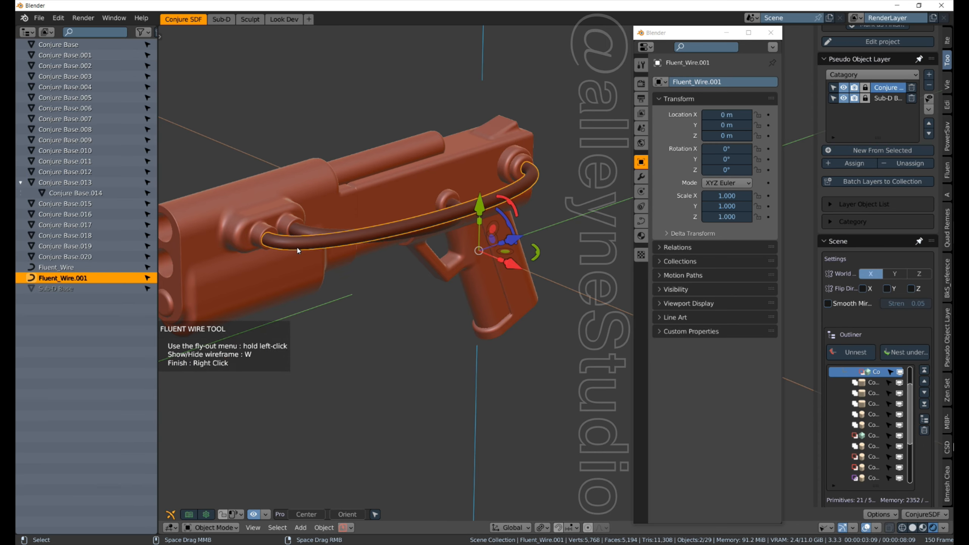
left_click_drag(296, 246, 351, 252)
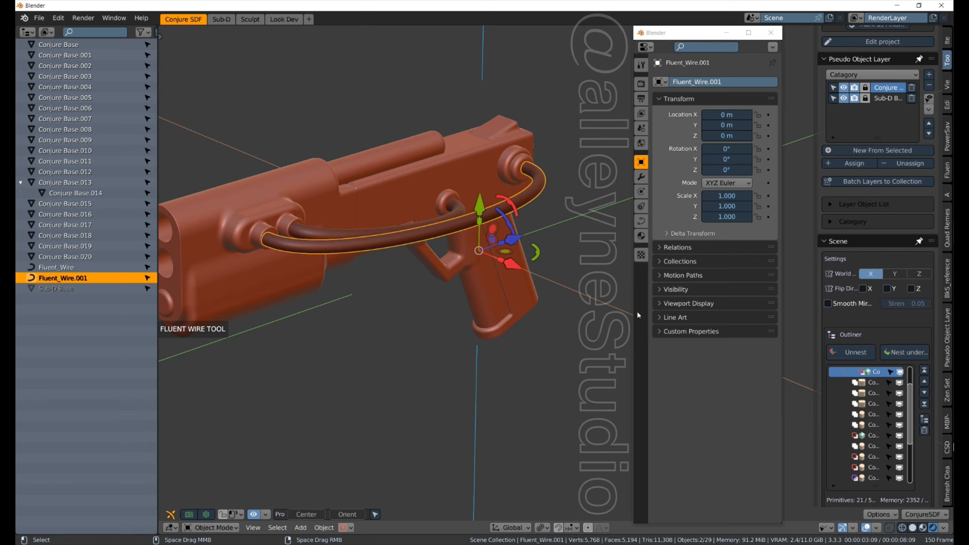
left_click(546, 302)
left_click_drag(302, 247, 365, 256)
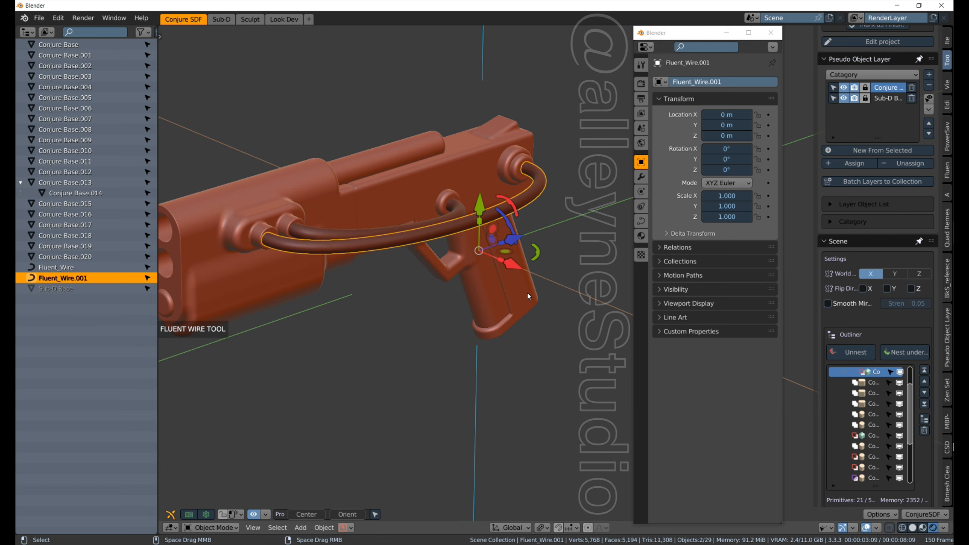
left_click(568, 315)
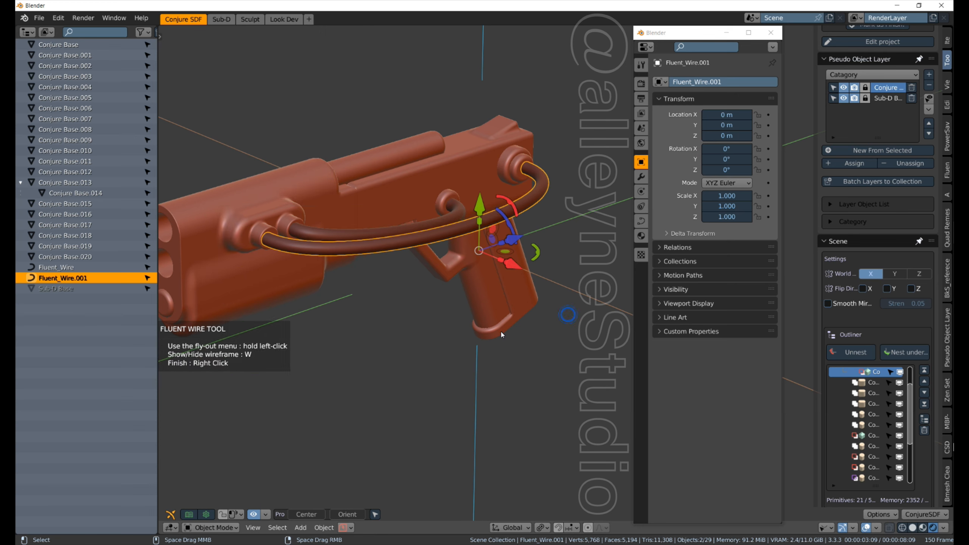
Run the Fluent wire simulation on the second wire with the default pin group and apply the sagging shape
left_click_drag(426, 348, 563, 270)
left_click_drag(384, 242, 386, 309)
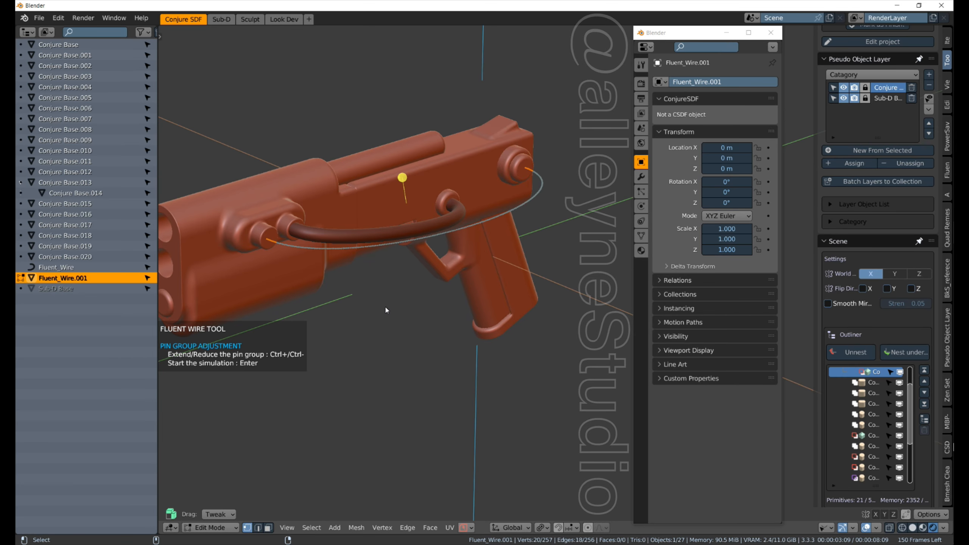
key("Return")
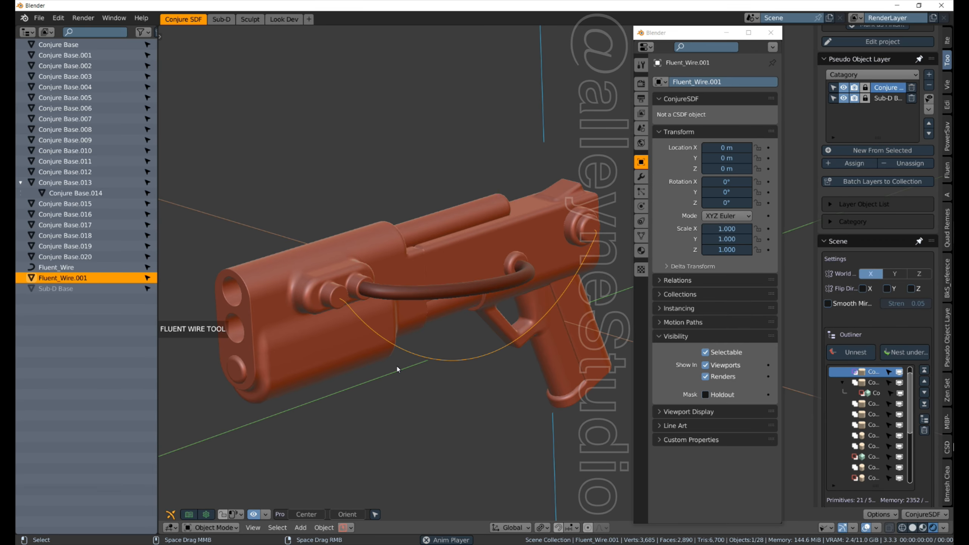
key("Return")
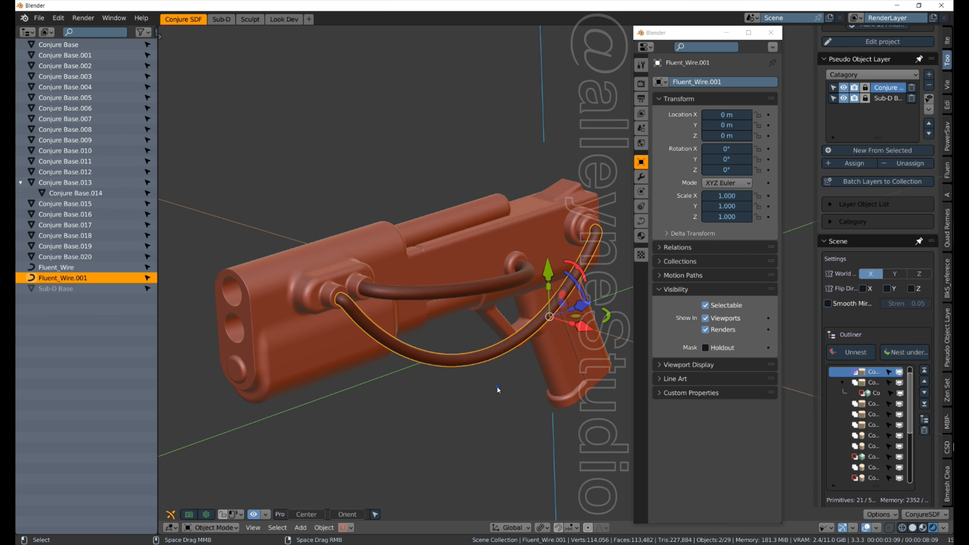
middle_click_drag(497, 389, 420, 363)
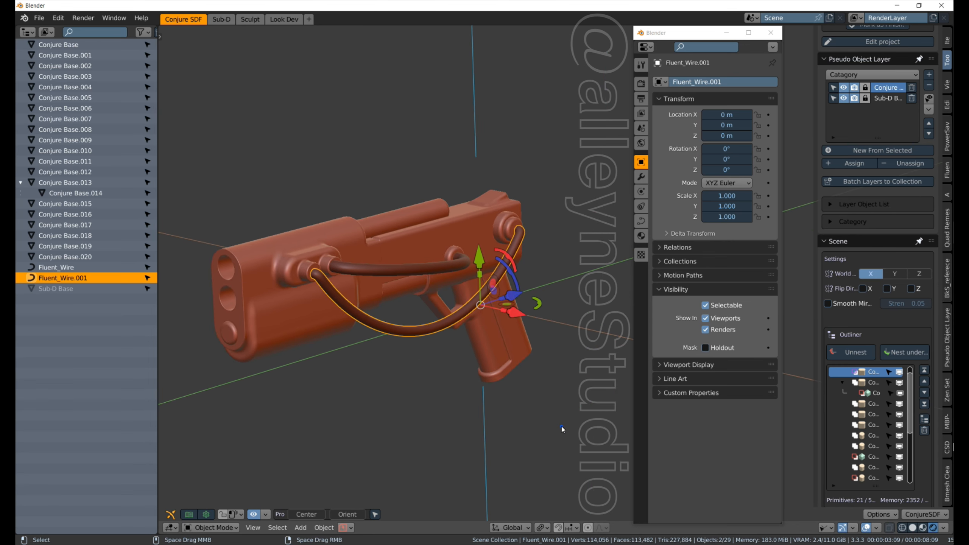
left_click(561, 425)
middle_click_drag(559, 422, 479, 313)
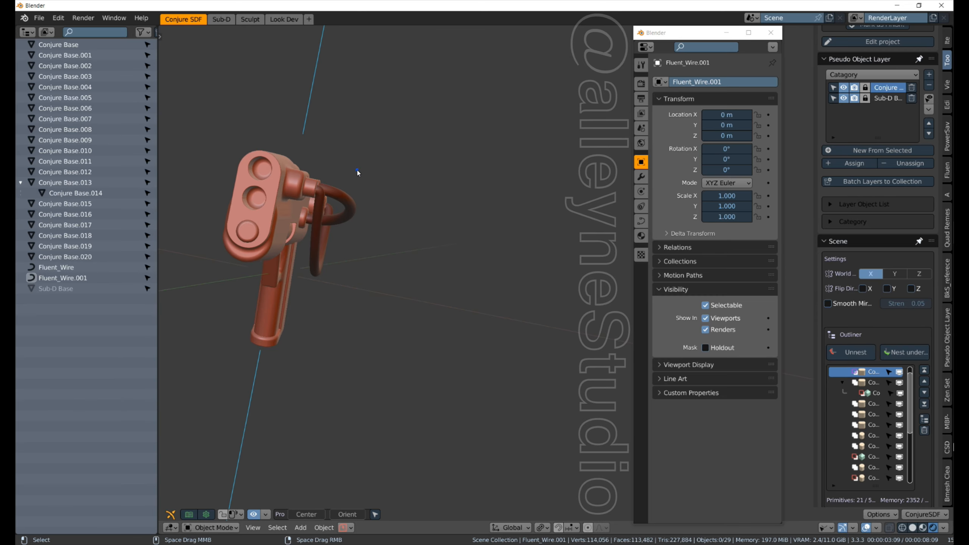
middle_click_drag(357, 169, 471, 313)
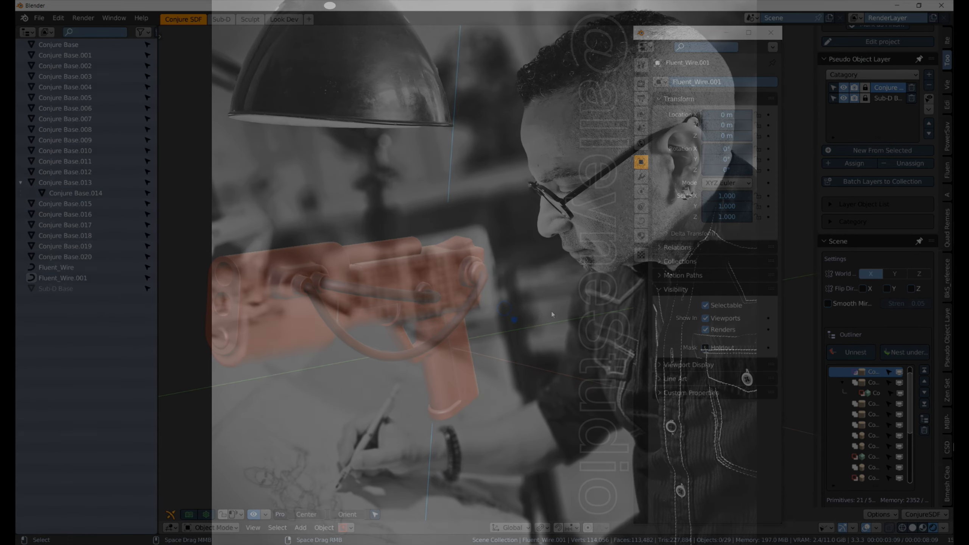